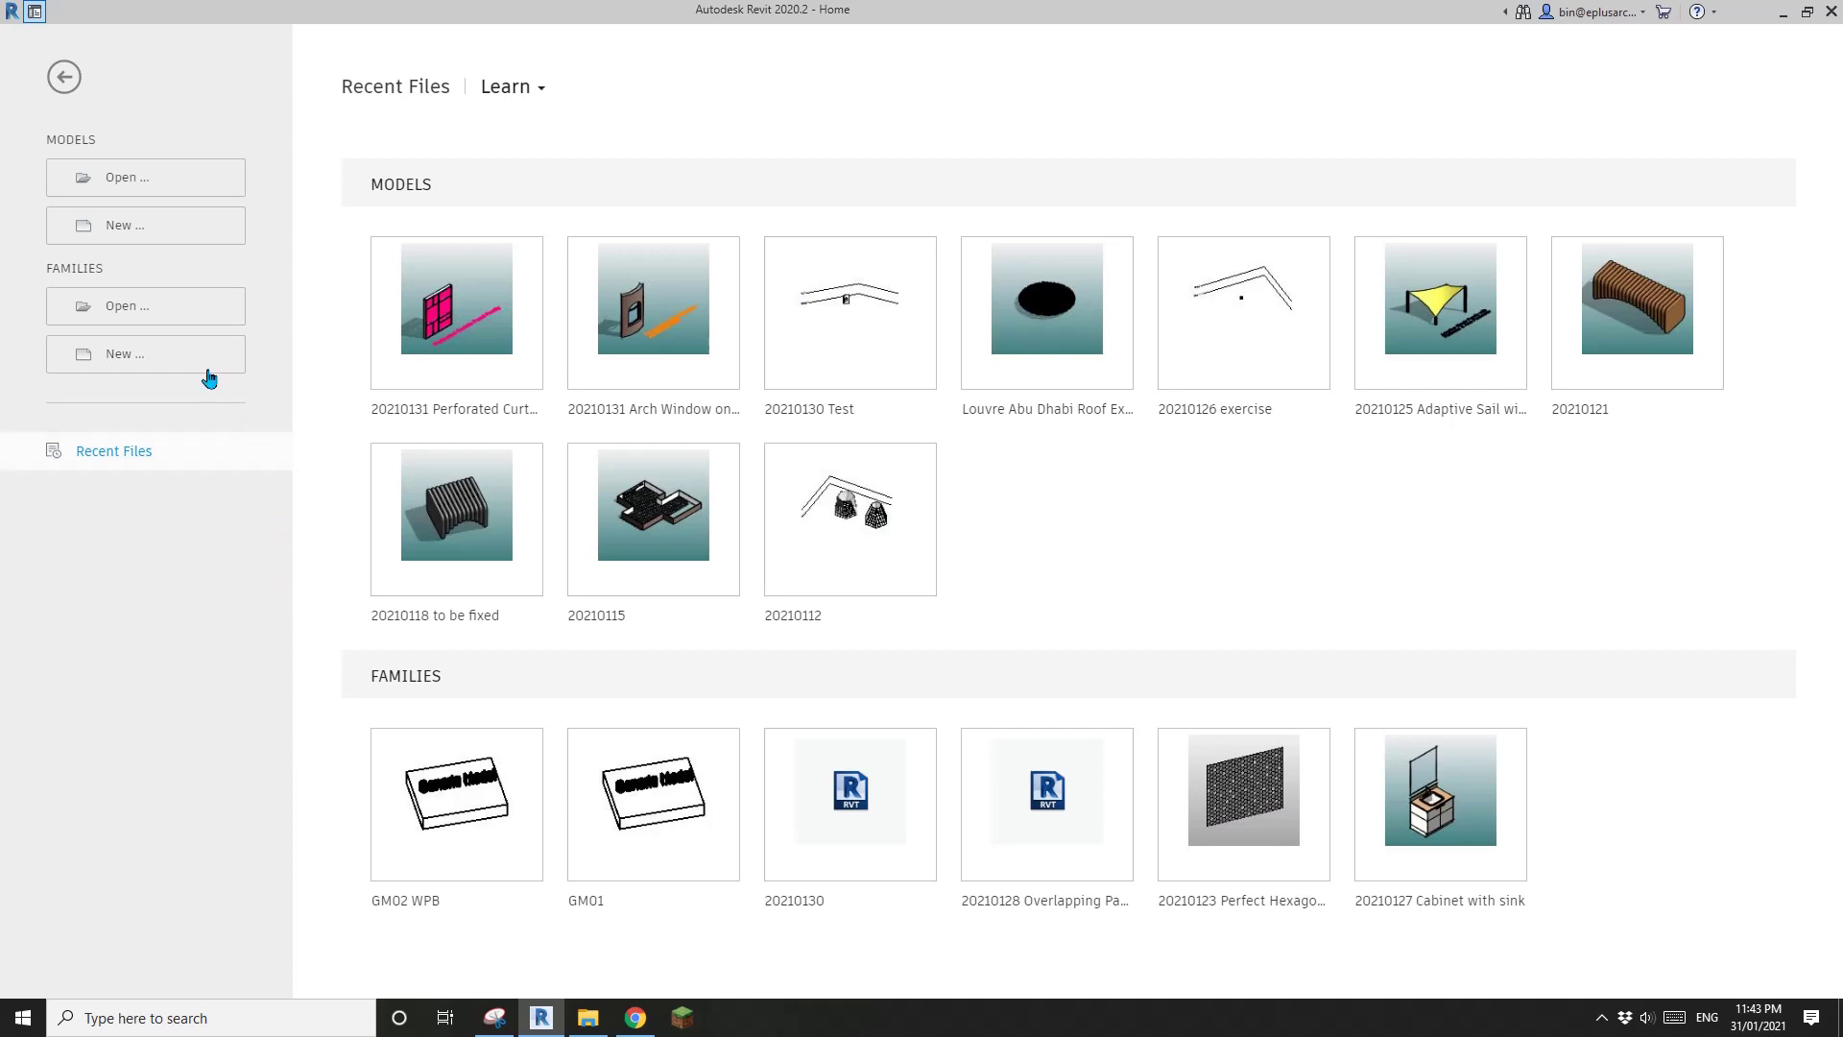
Create a new family from the Metric Generic Model.rft template.
click(153, 354)
drag(1076, 278, 1079, 383)
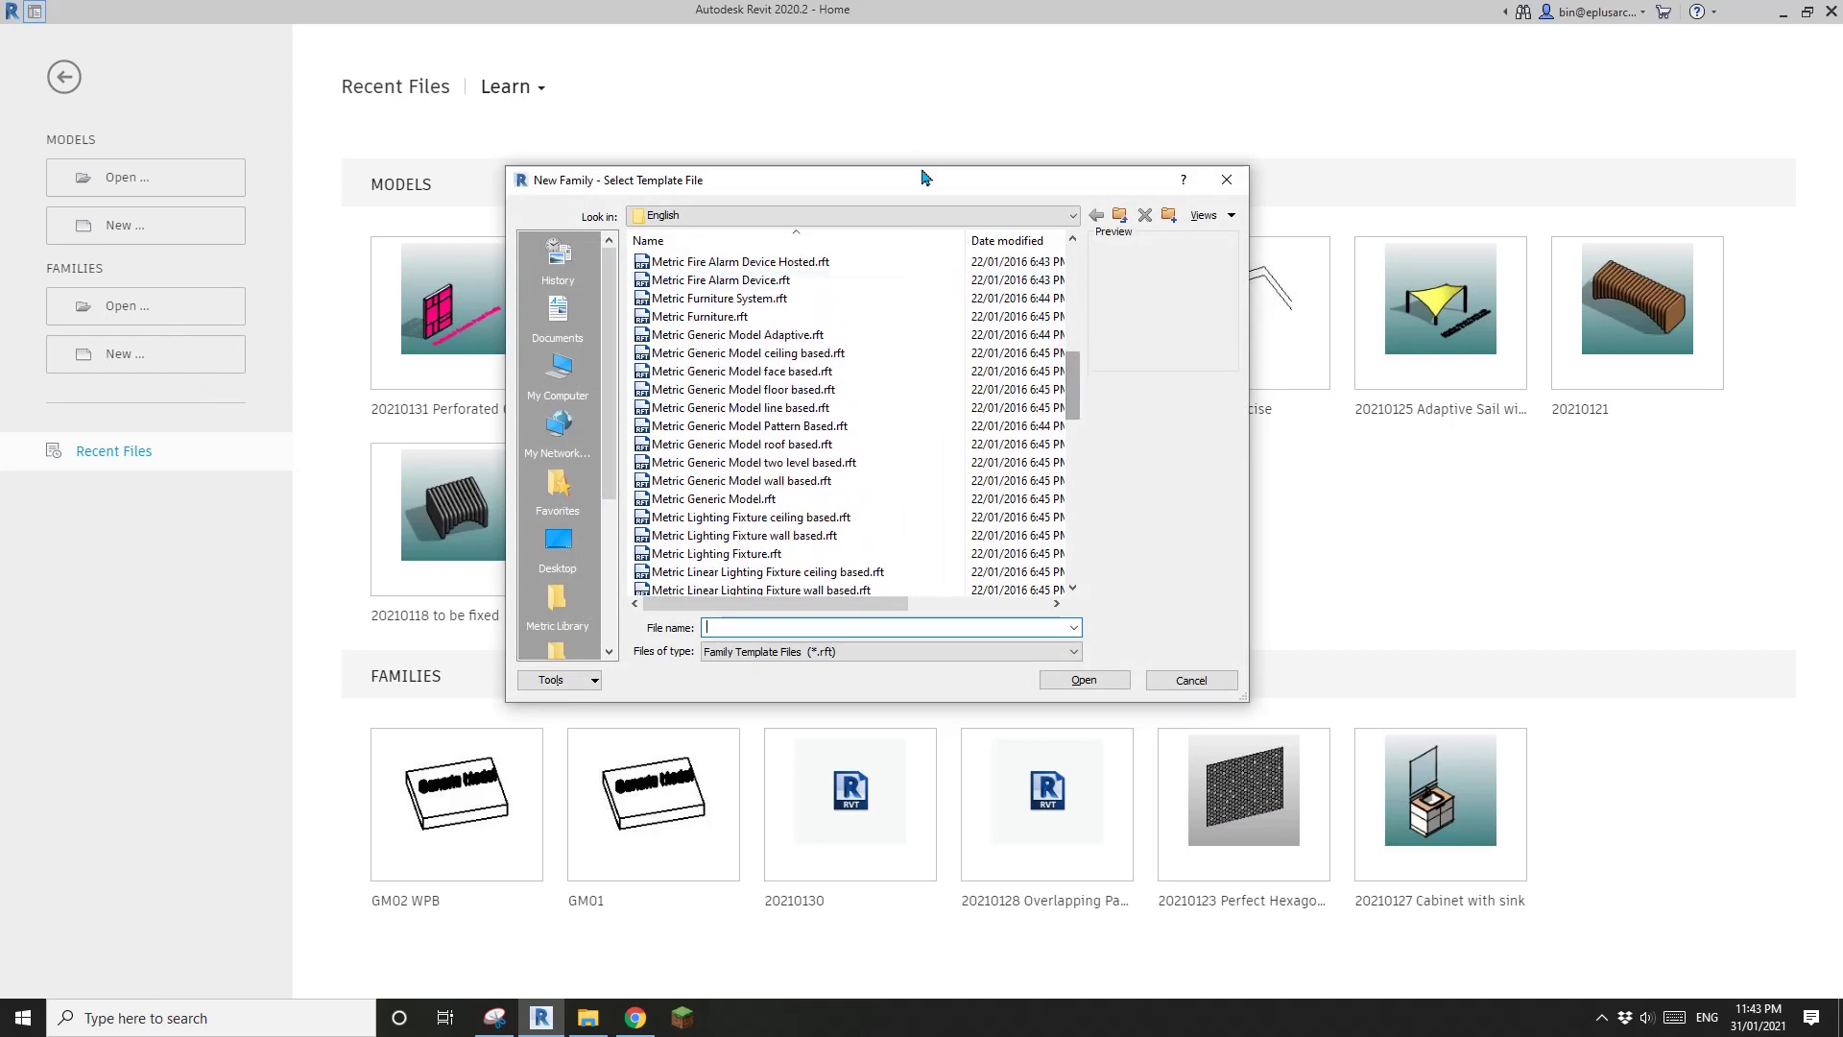
drag(922, 193, 980, 250)
drag(1135, 440, 1134, 436)
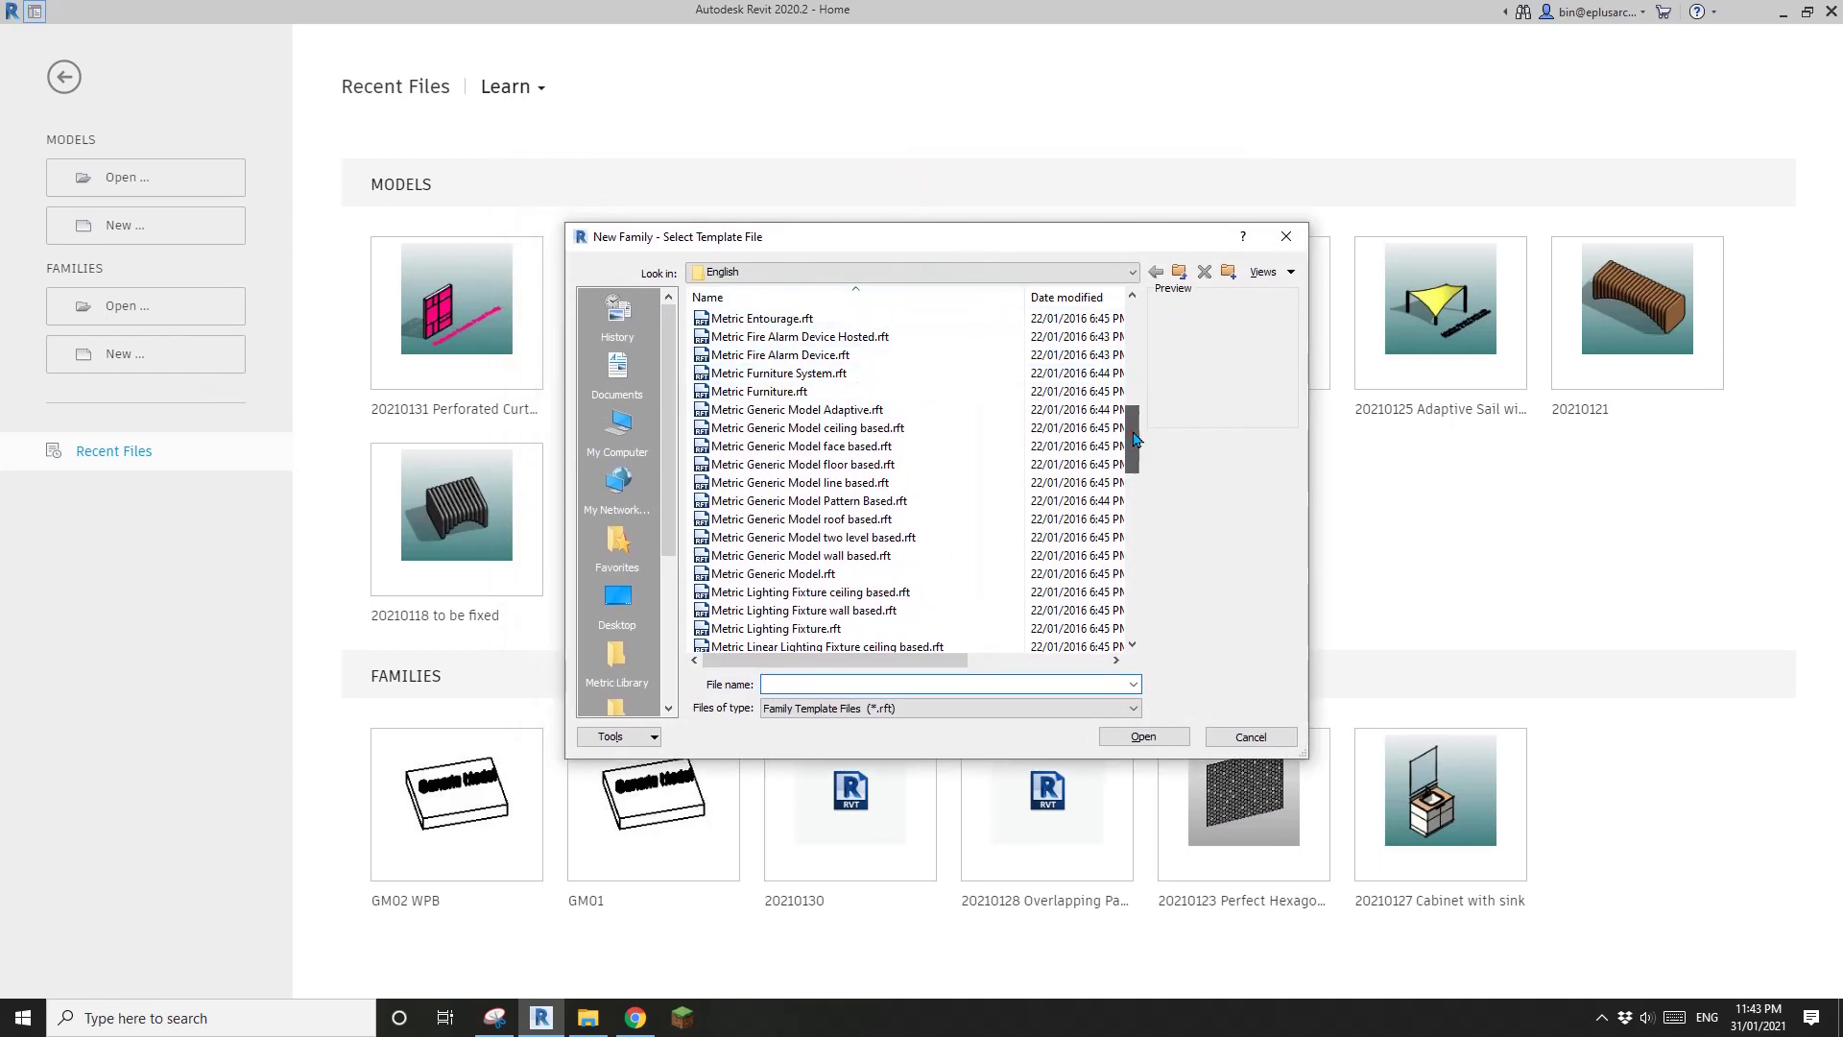
click(764, 576)
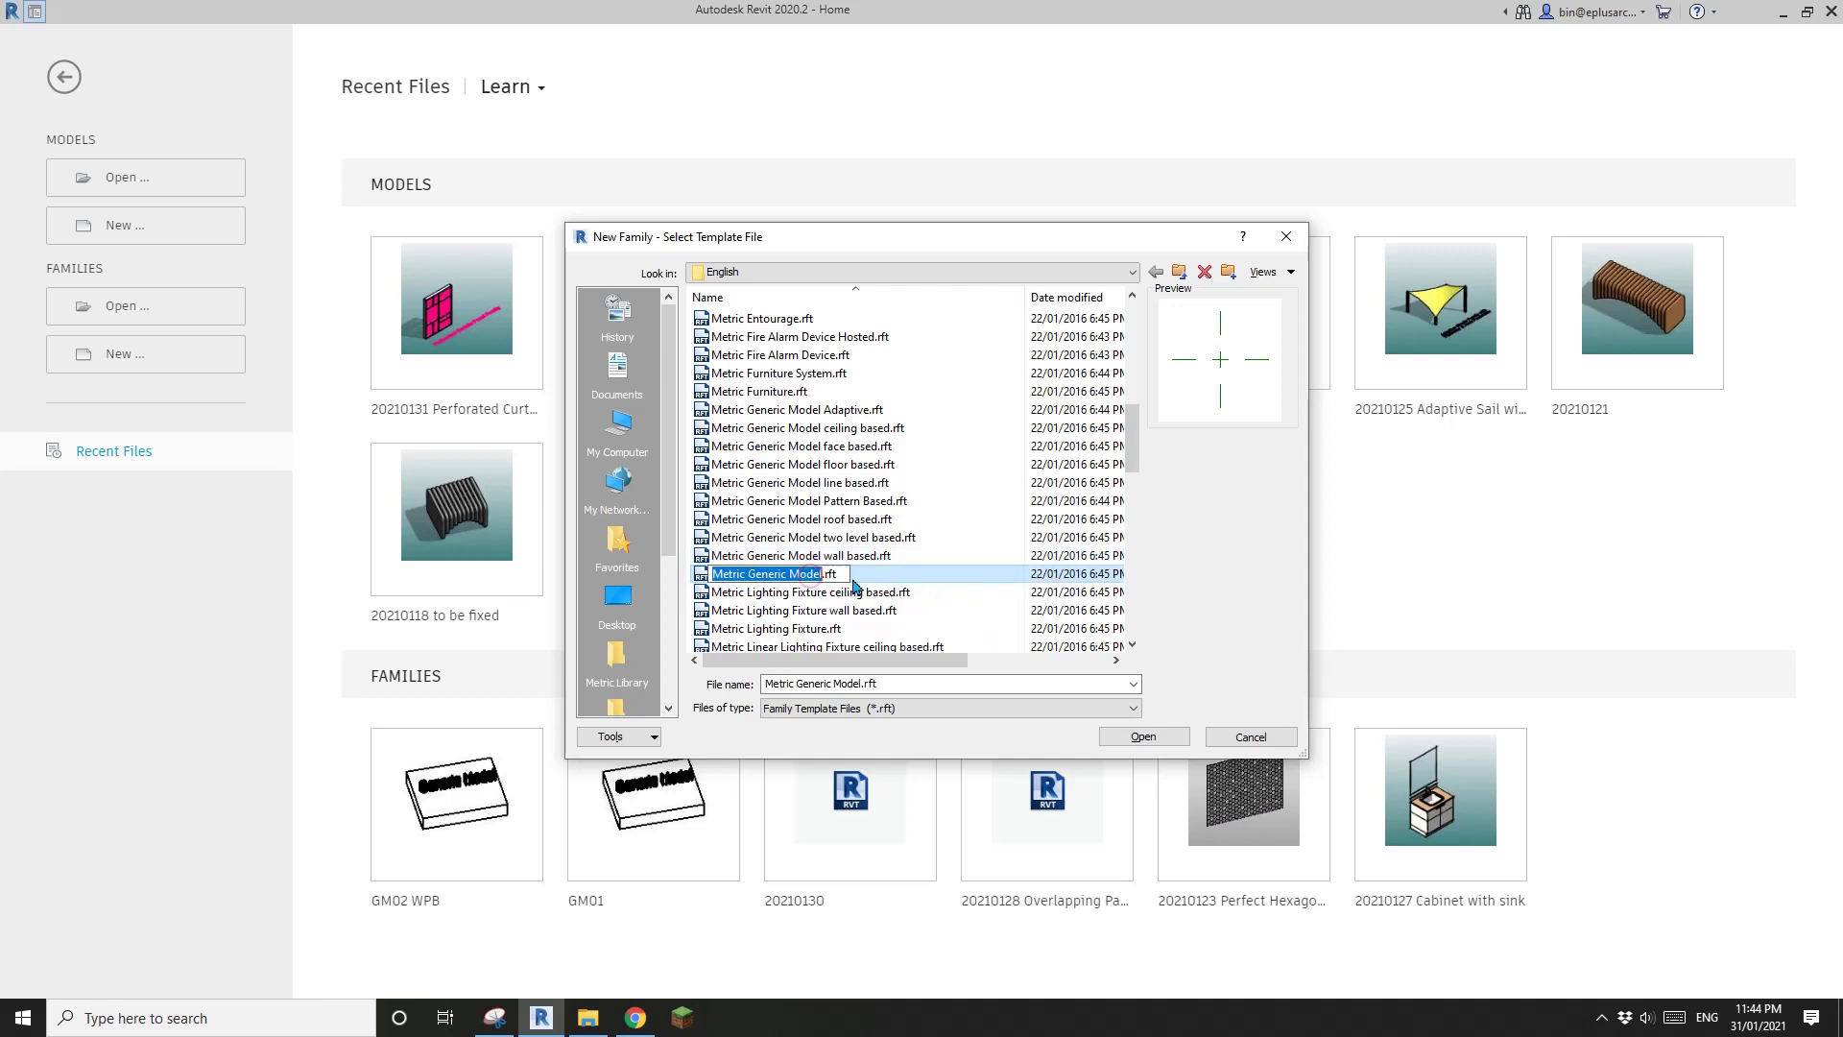
click(1144, 737)
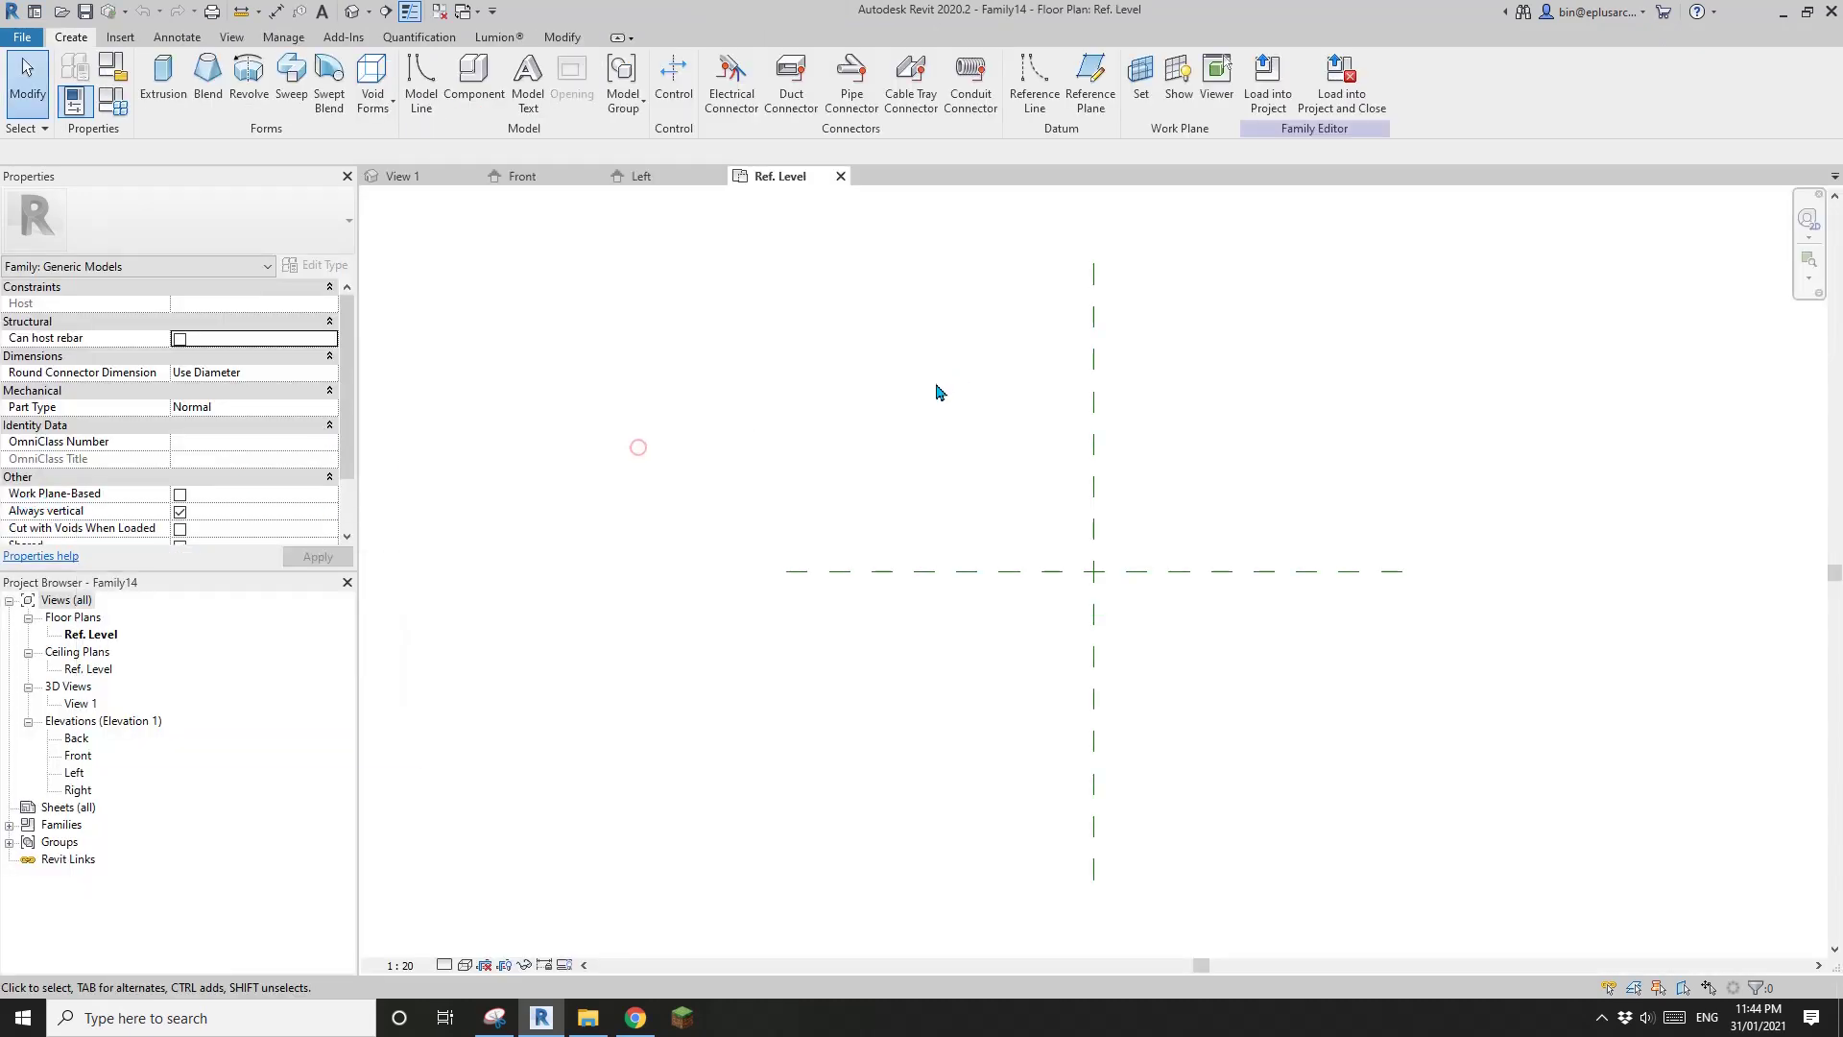
Enable Work Plane-Based in the family category and parameters settings and close the inactive views.
click(112, 65)
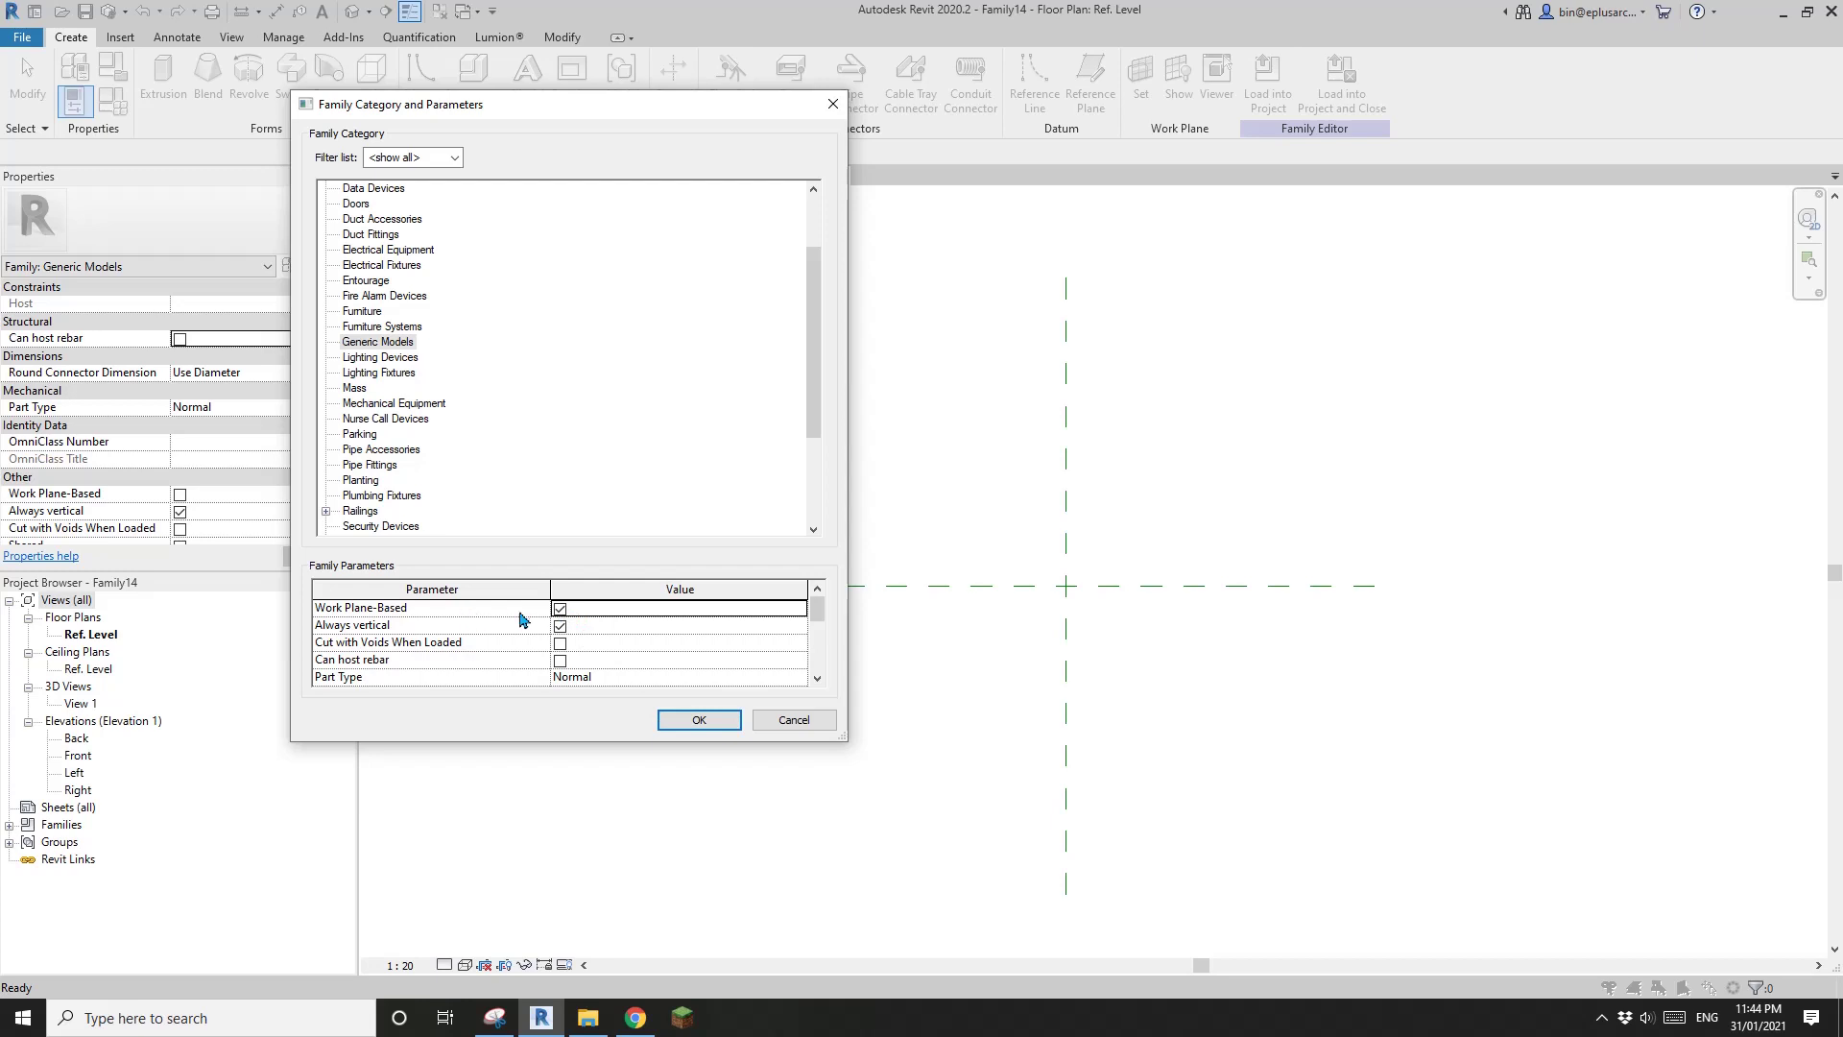
click(700, 720)
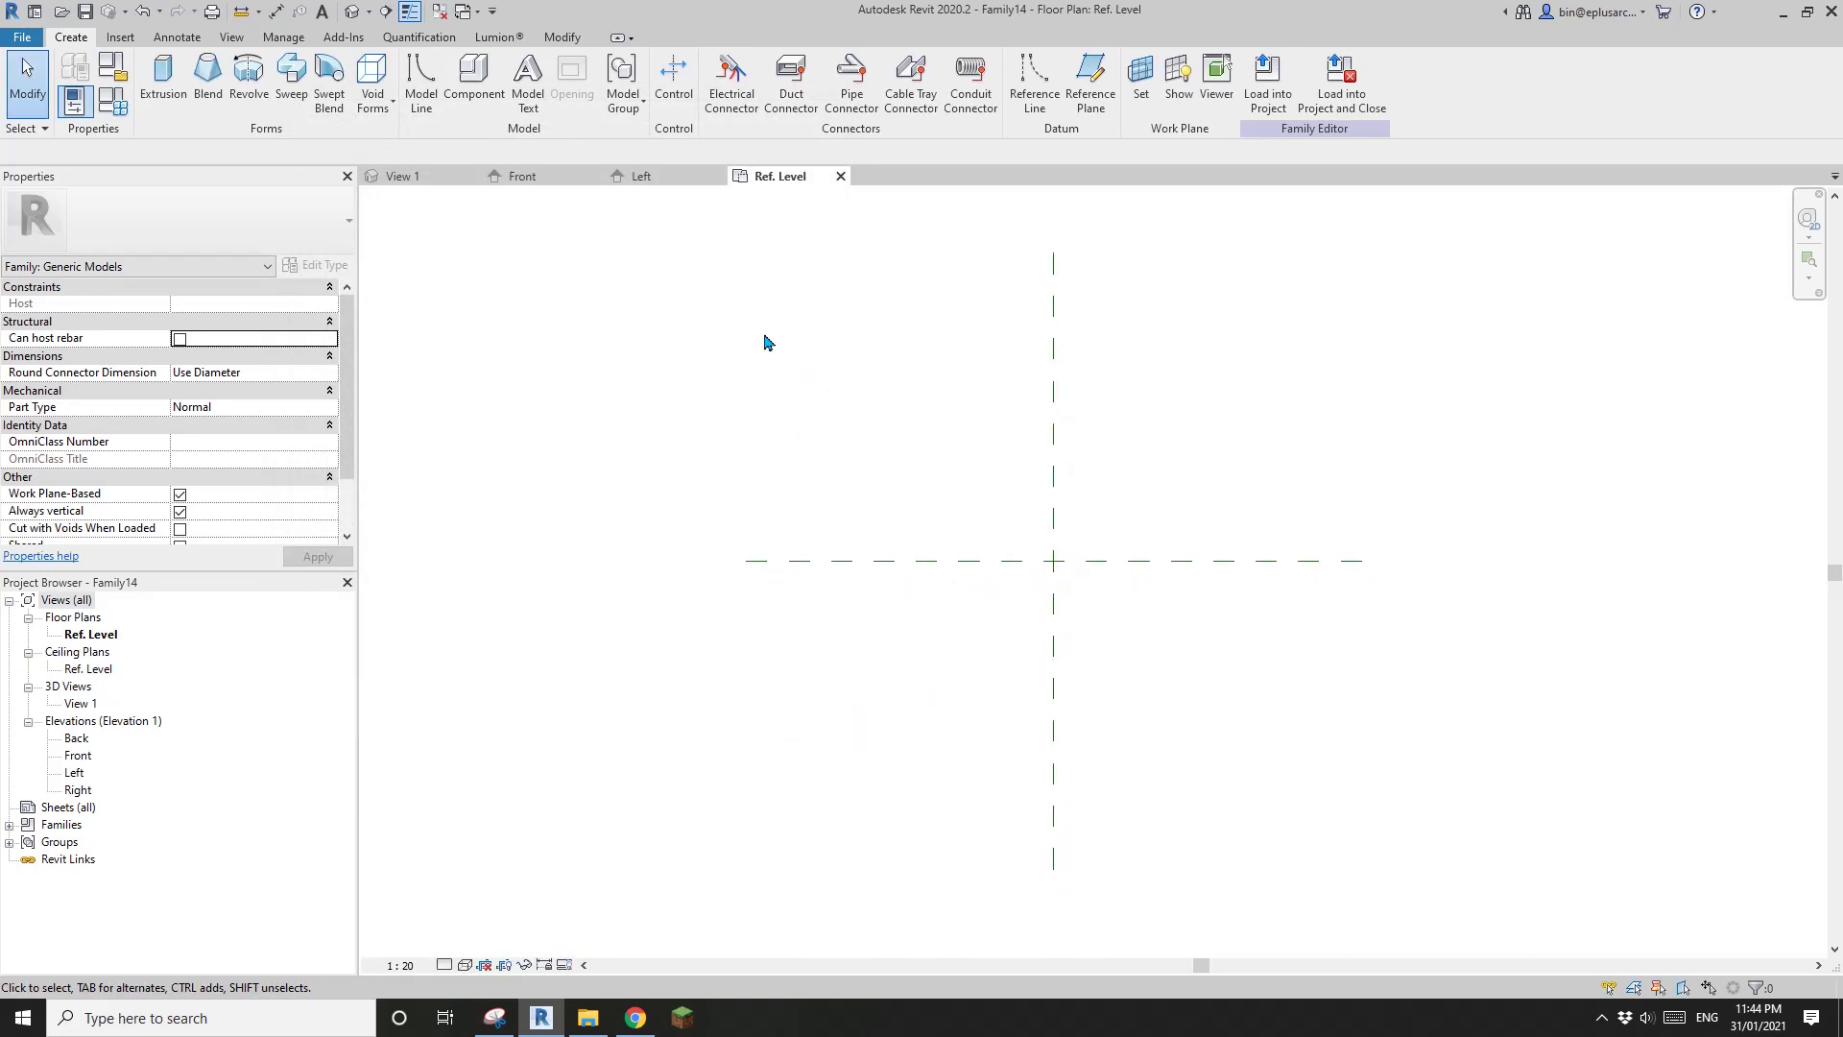
click(439, 10)
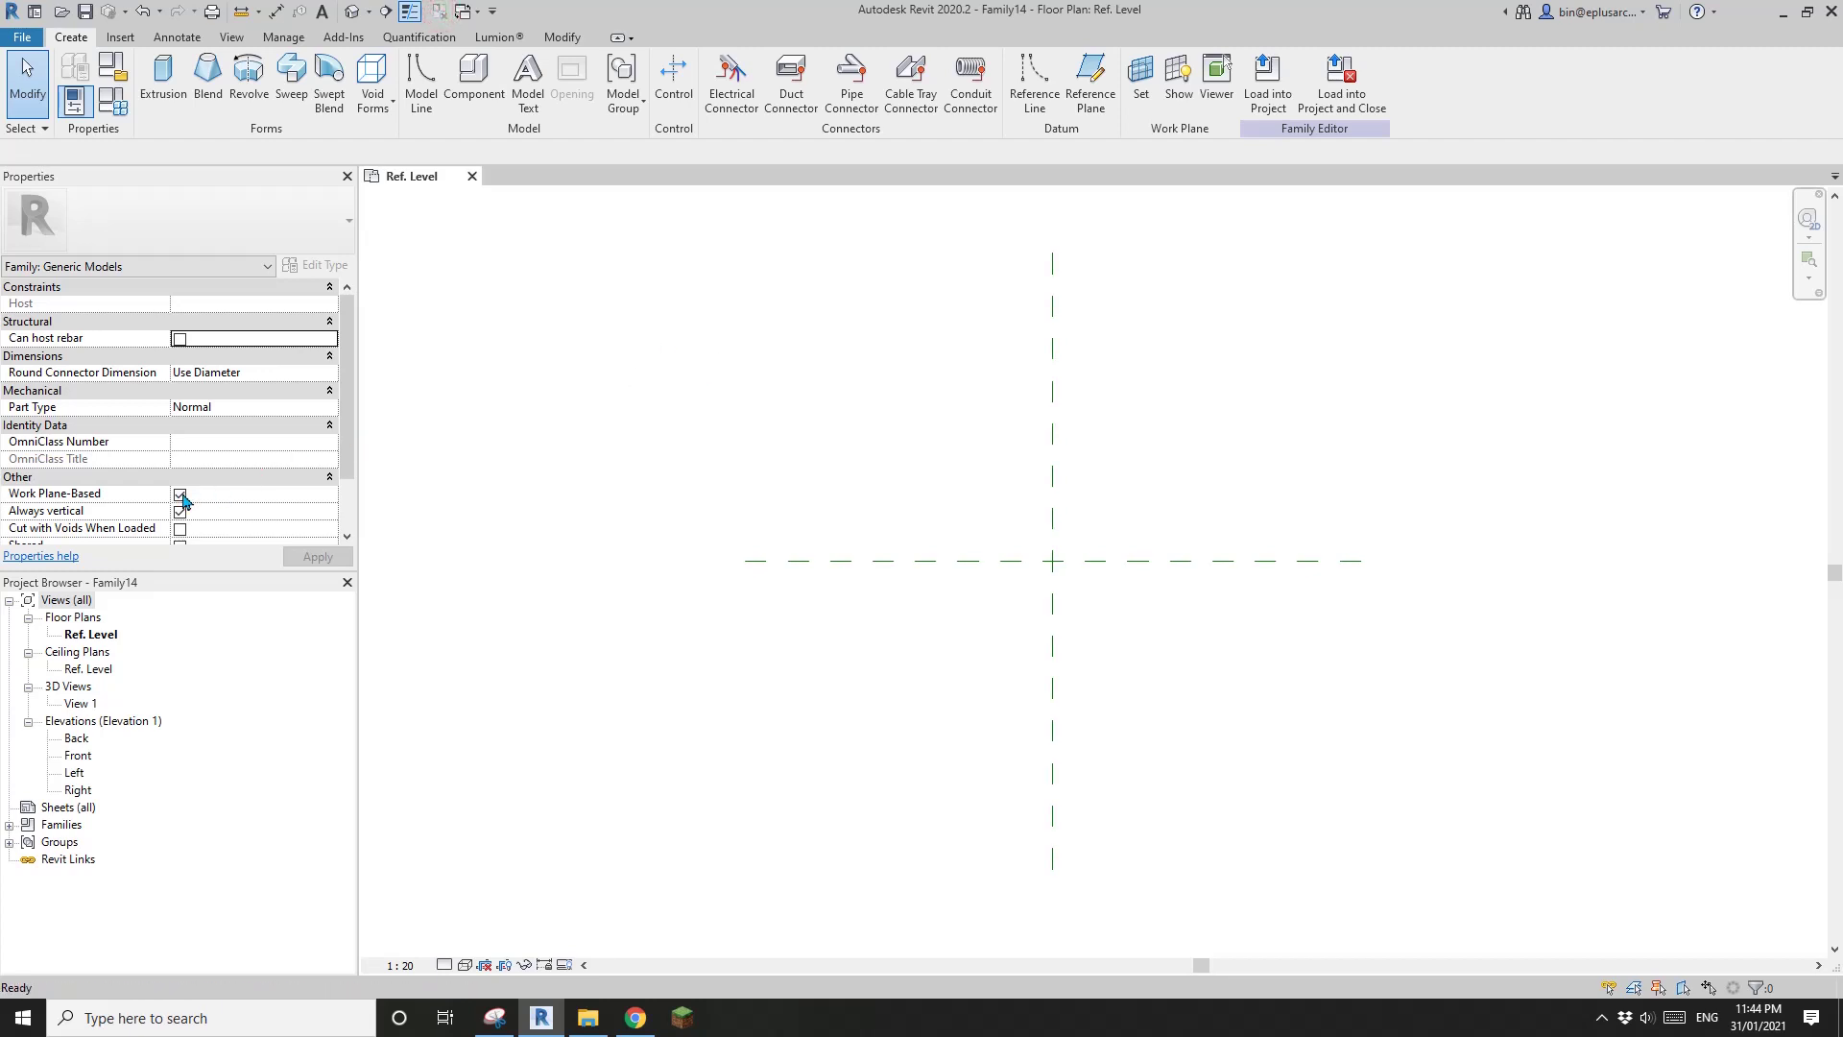
Create a 250 mm deep extrusion from a roughly square profile around the intersection of the reference planes.
click(163, 75)
click(720, 63)
click(985, 485)
click(1145, 645)
click(663, 103)
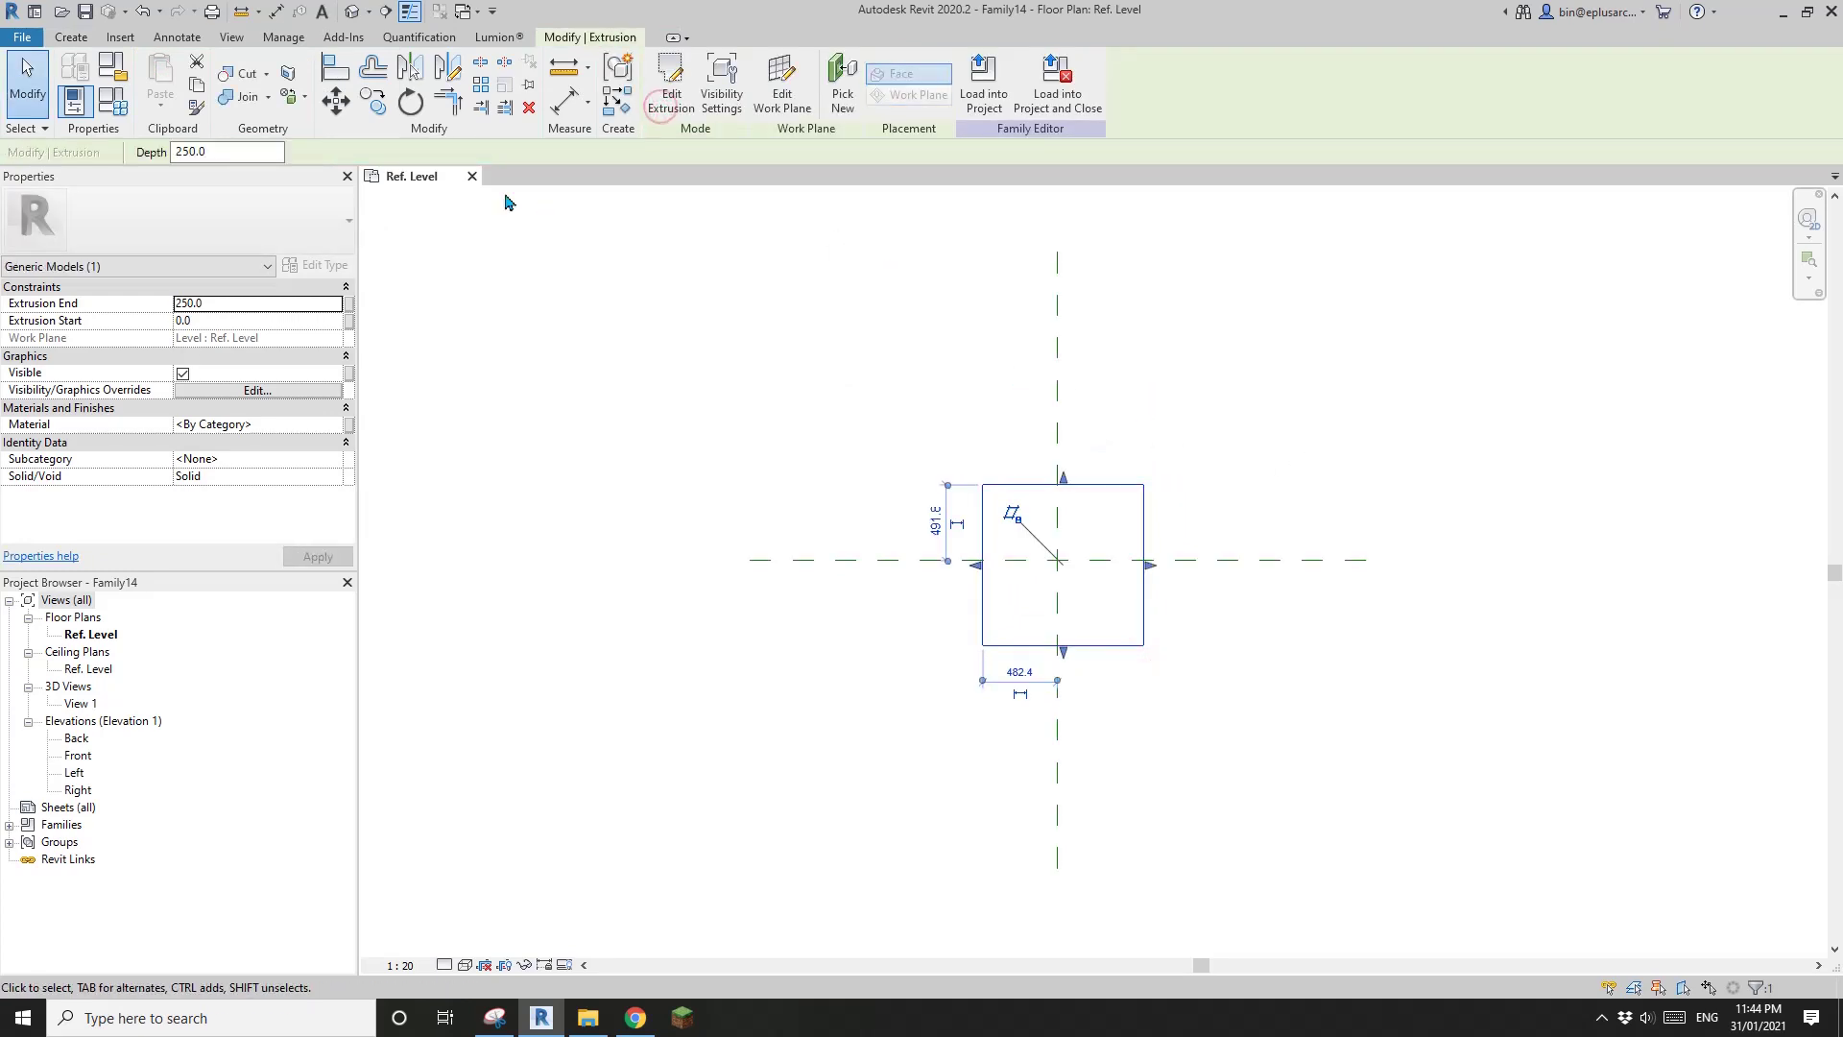
click(502, 193)
Create a new project from a project template.
click(22, 37)
mouse_move(57, 110)
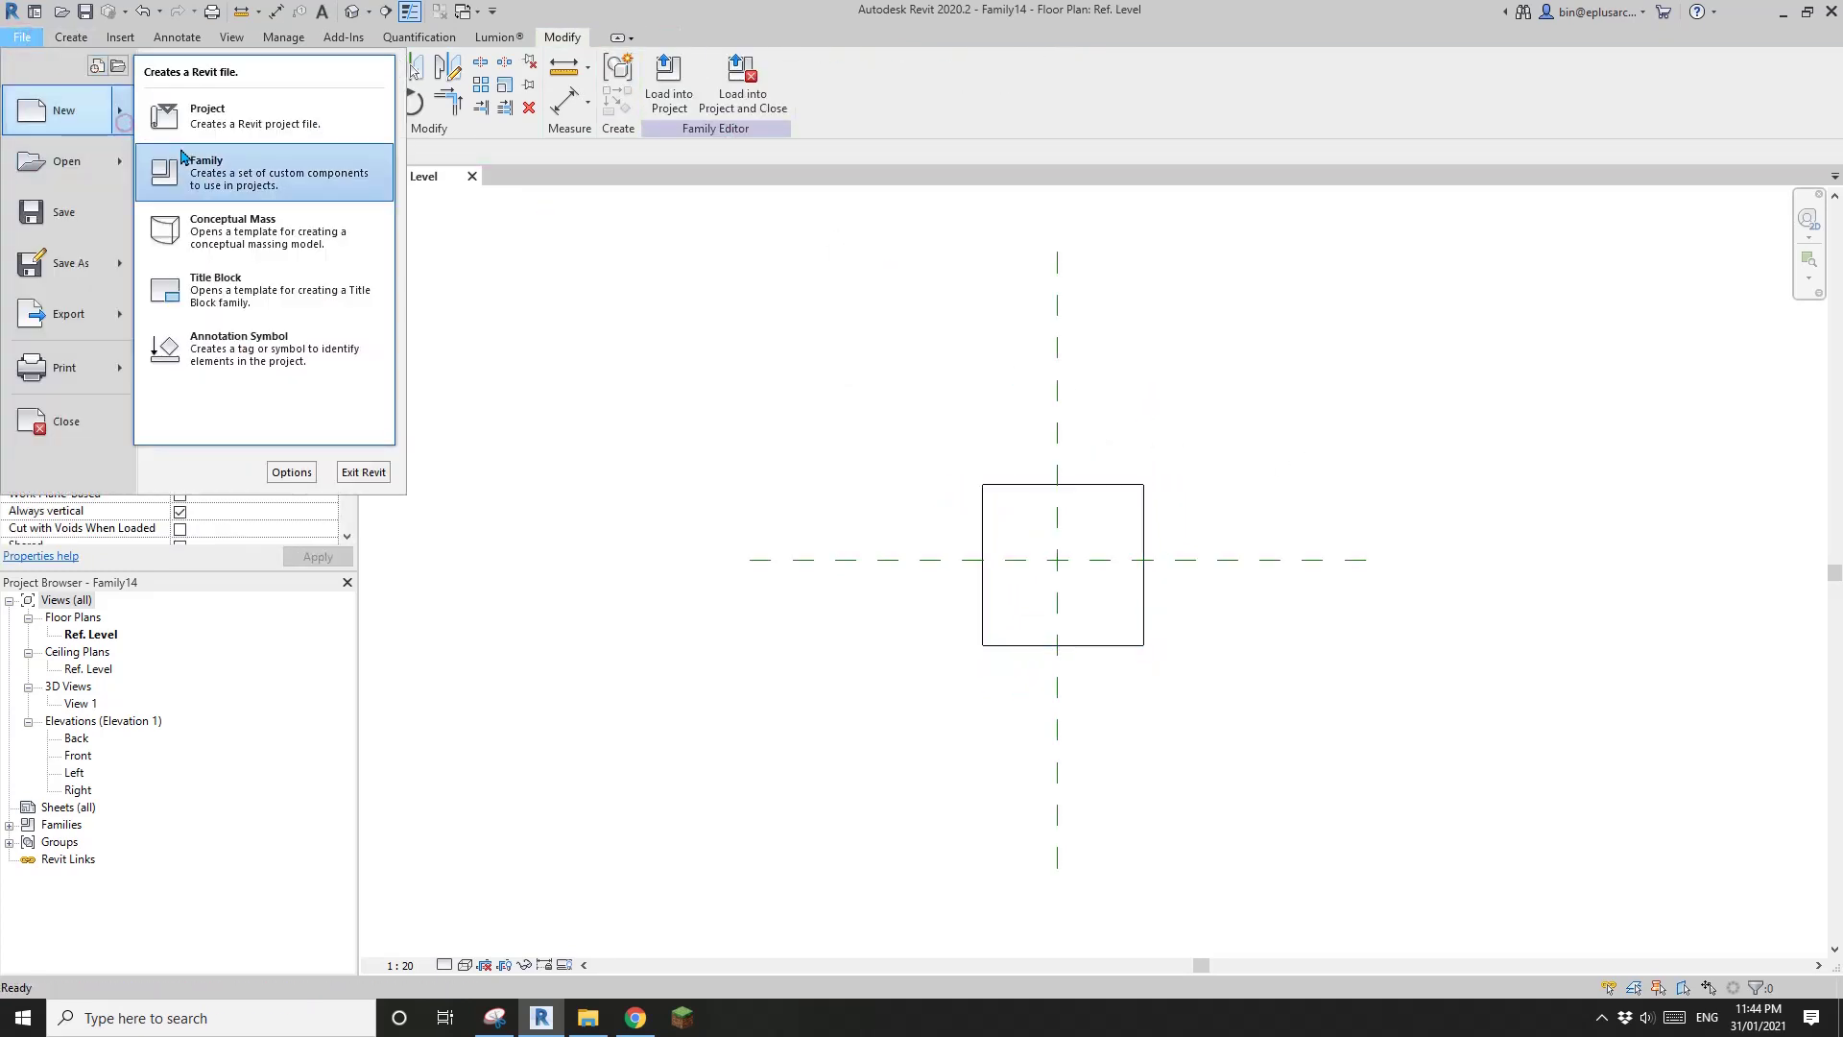
click(229, 126)
click(613, 319)
click(464, 355)
click(499, 425)
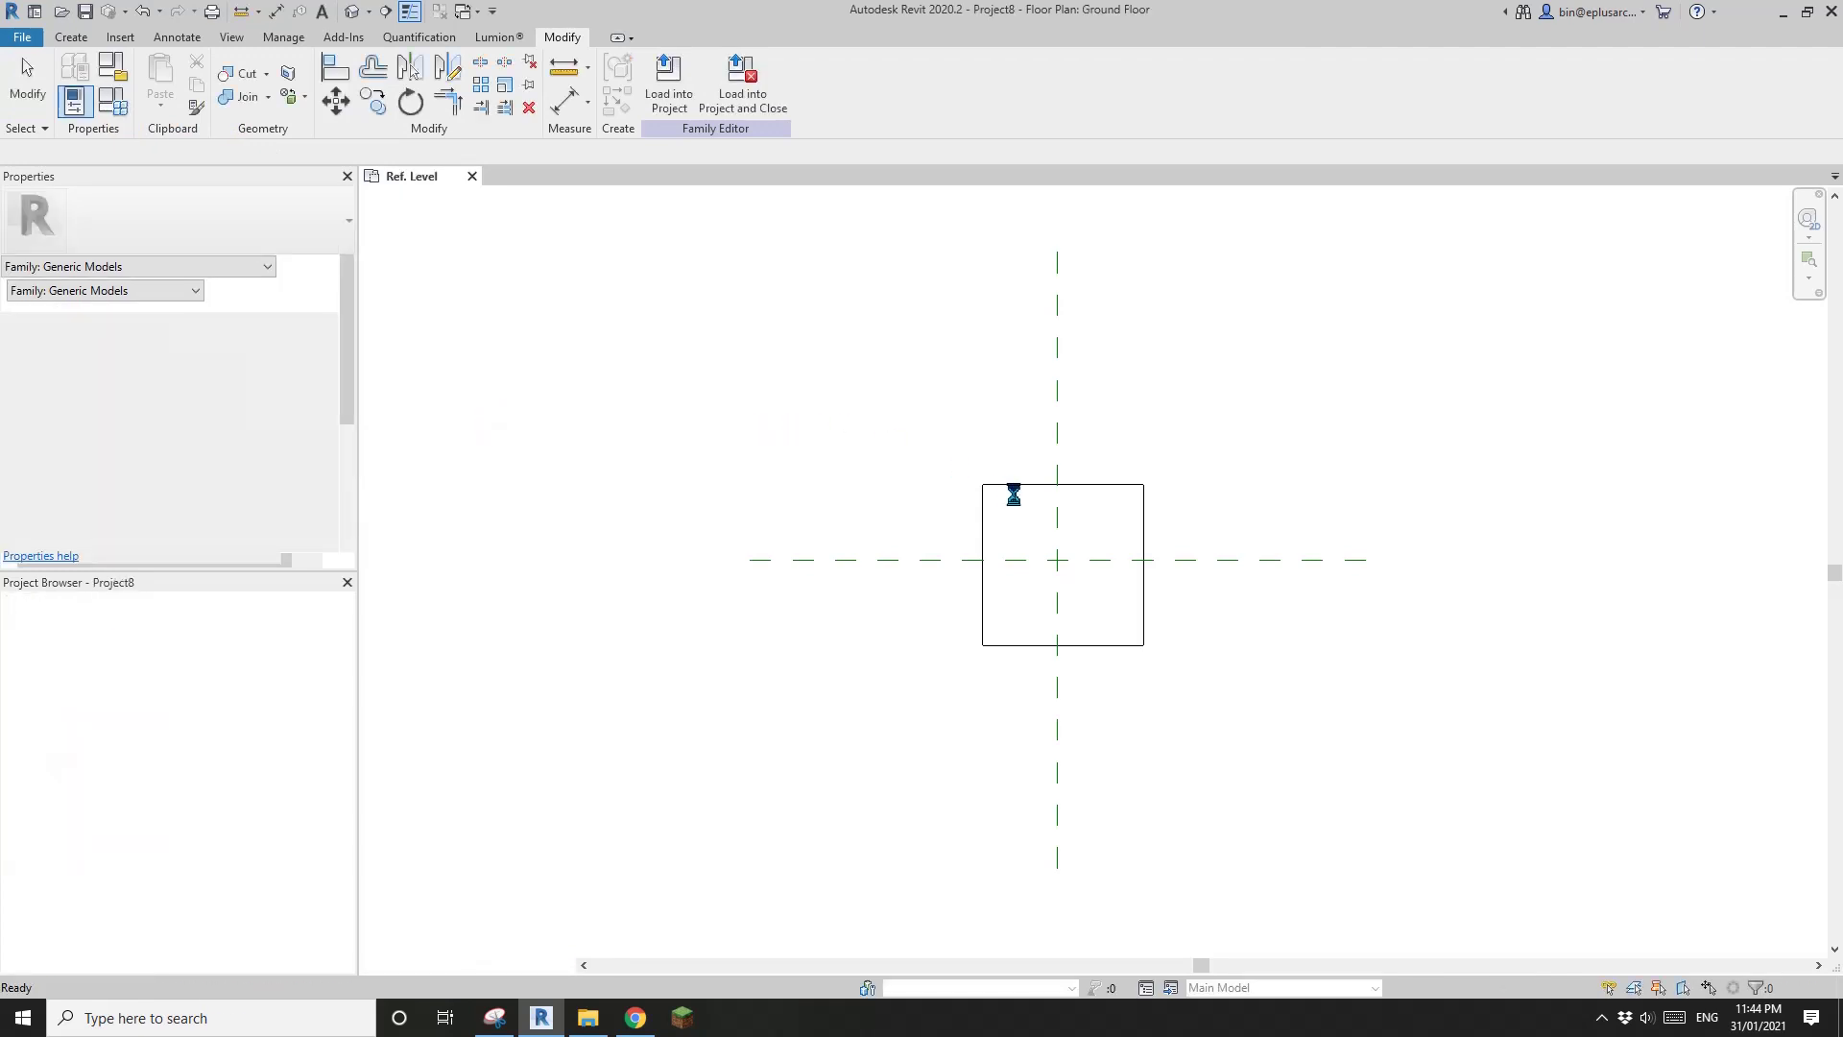
Load the generic model family into the new project and place one instance on the Ground Floor plan.
click(437, 173)
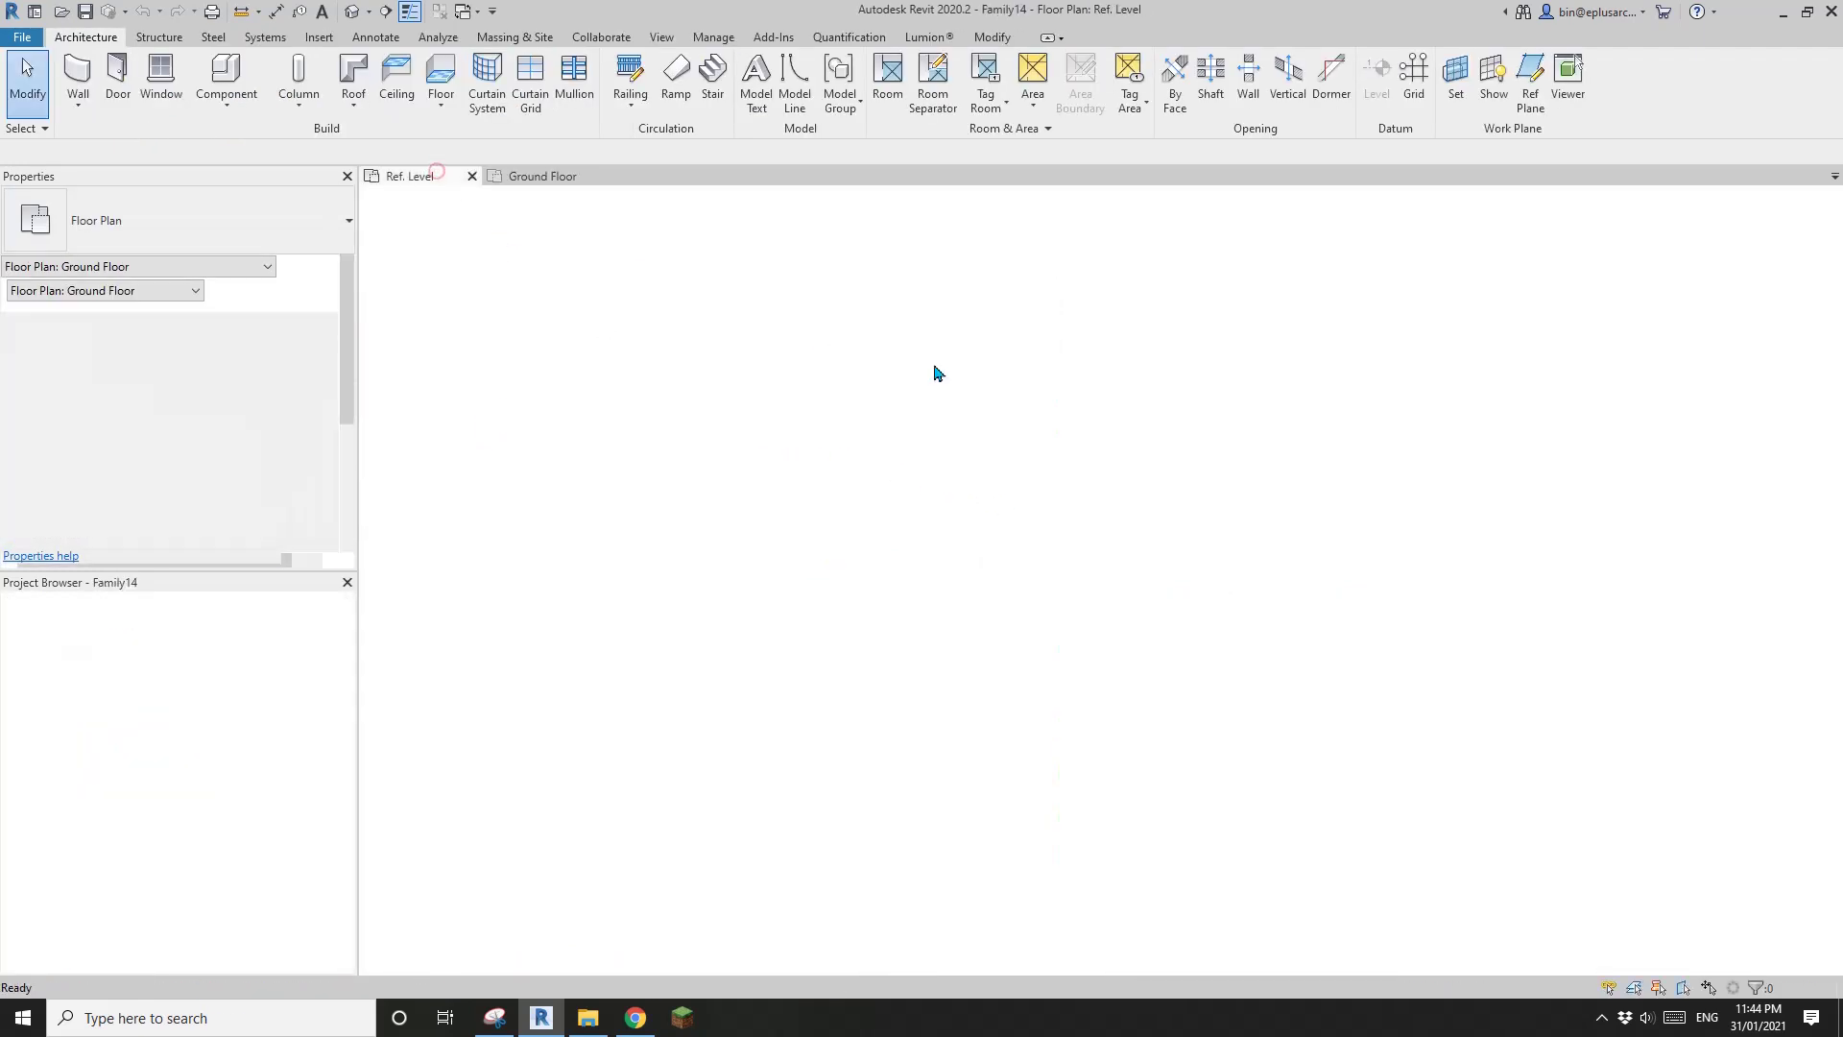
click(669, 82)
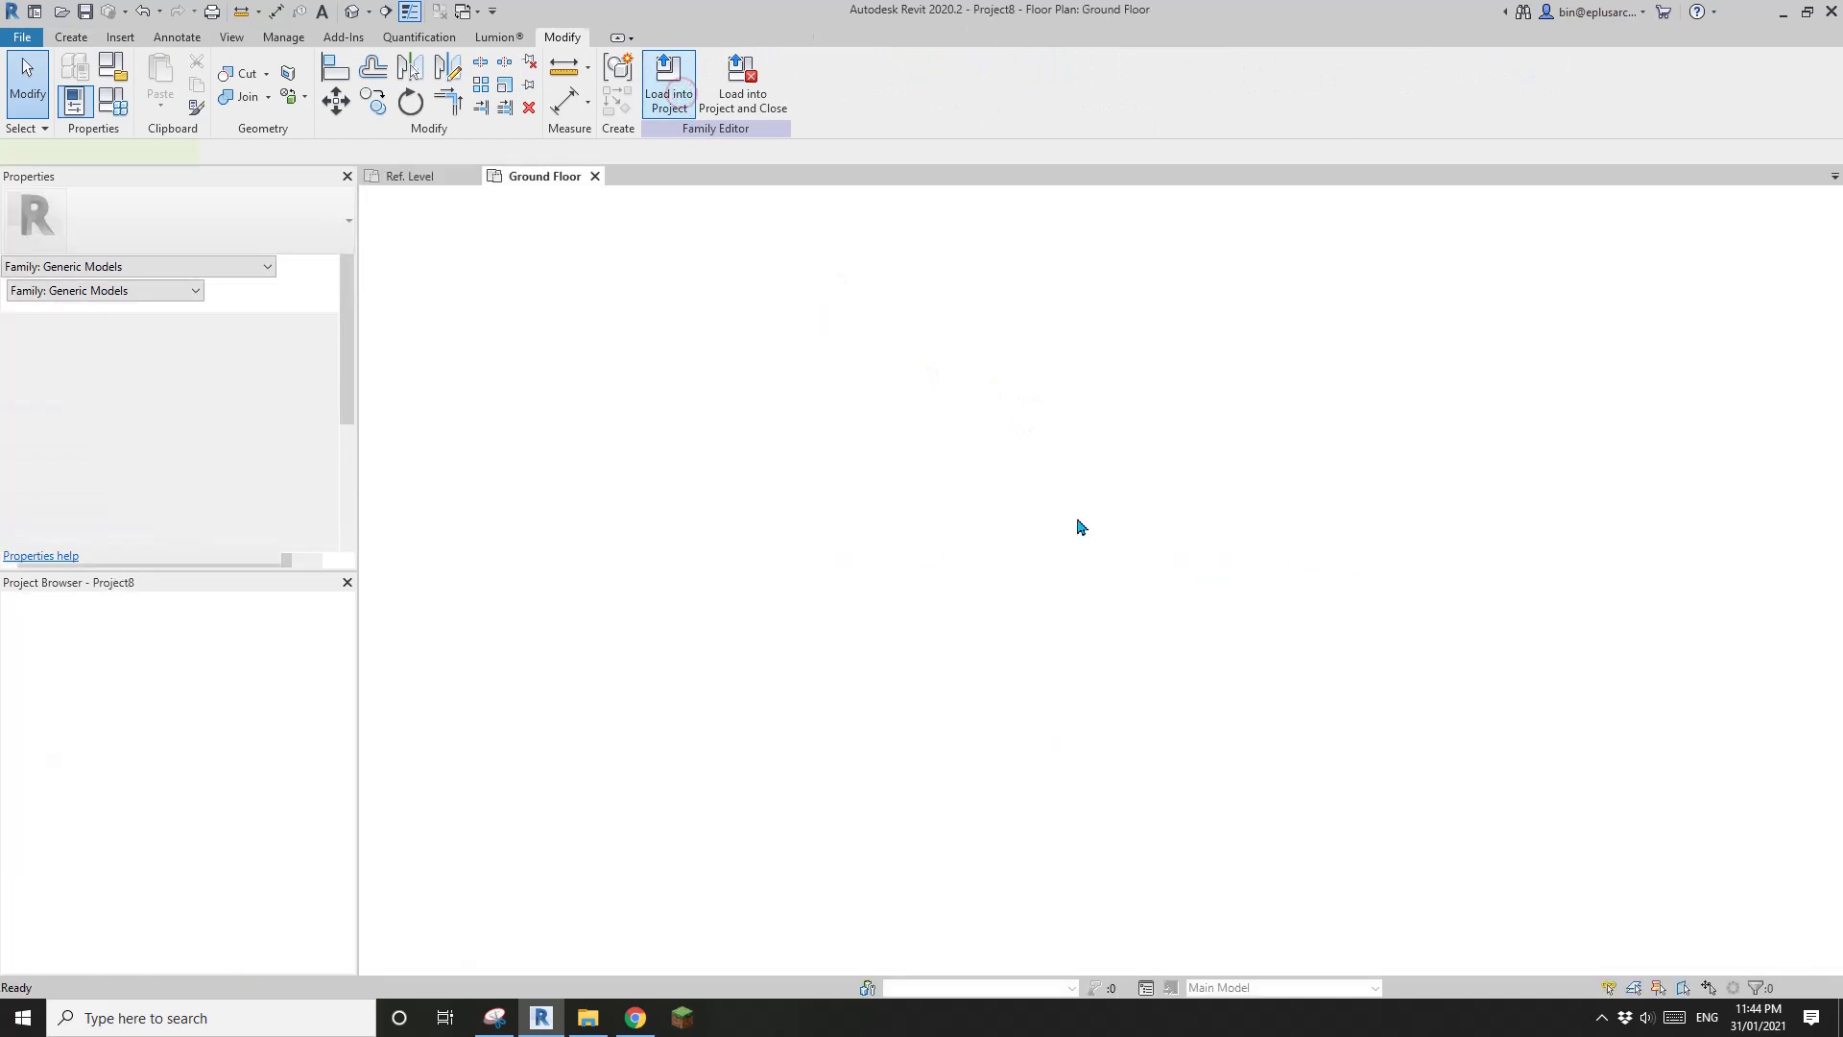
scroll(1101, 562, up, 3)
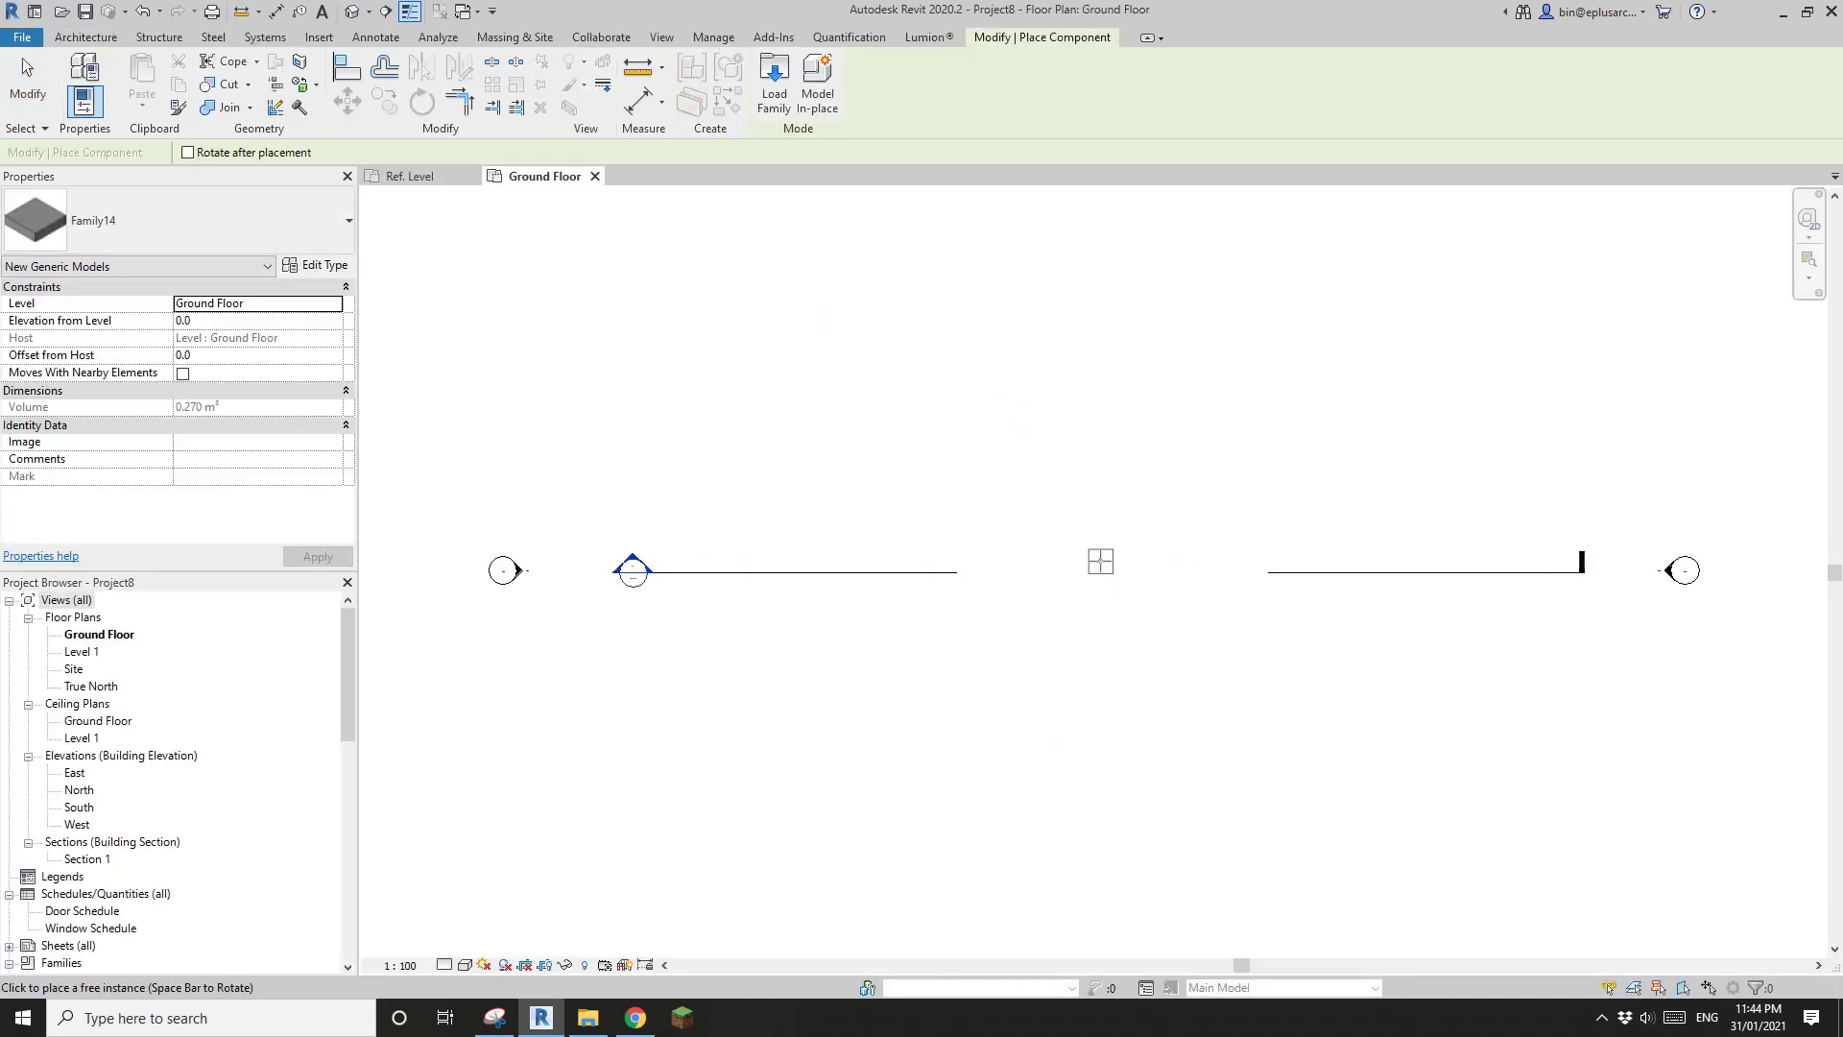
click(1015, 376)
key(Escape)
Examine the placed instance's level, host and offset properties and the Ground Floor plan's view properties.
middle_drag(1131, 428, 1103, 543)
click(1006, 531)
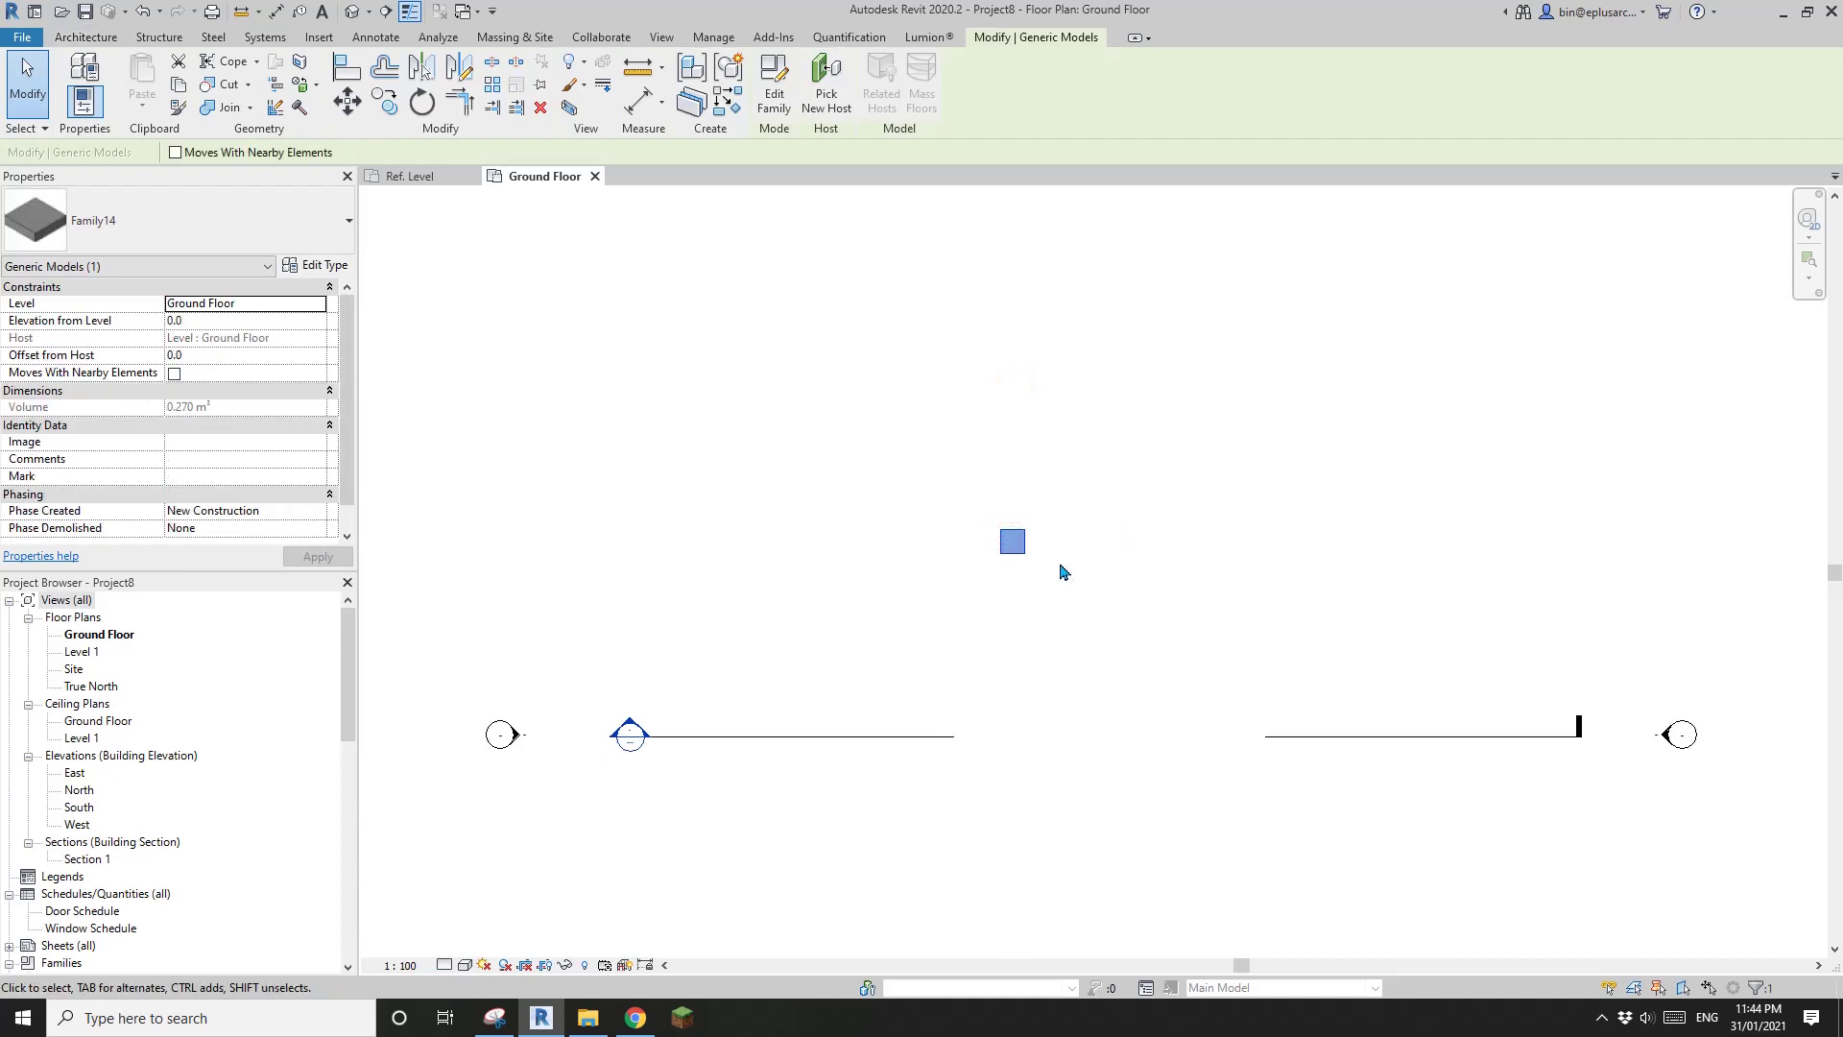
scroll(1060, 582, up, 3)
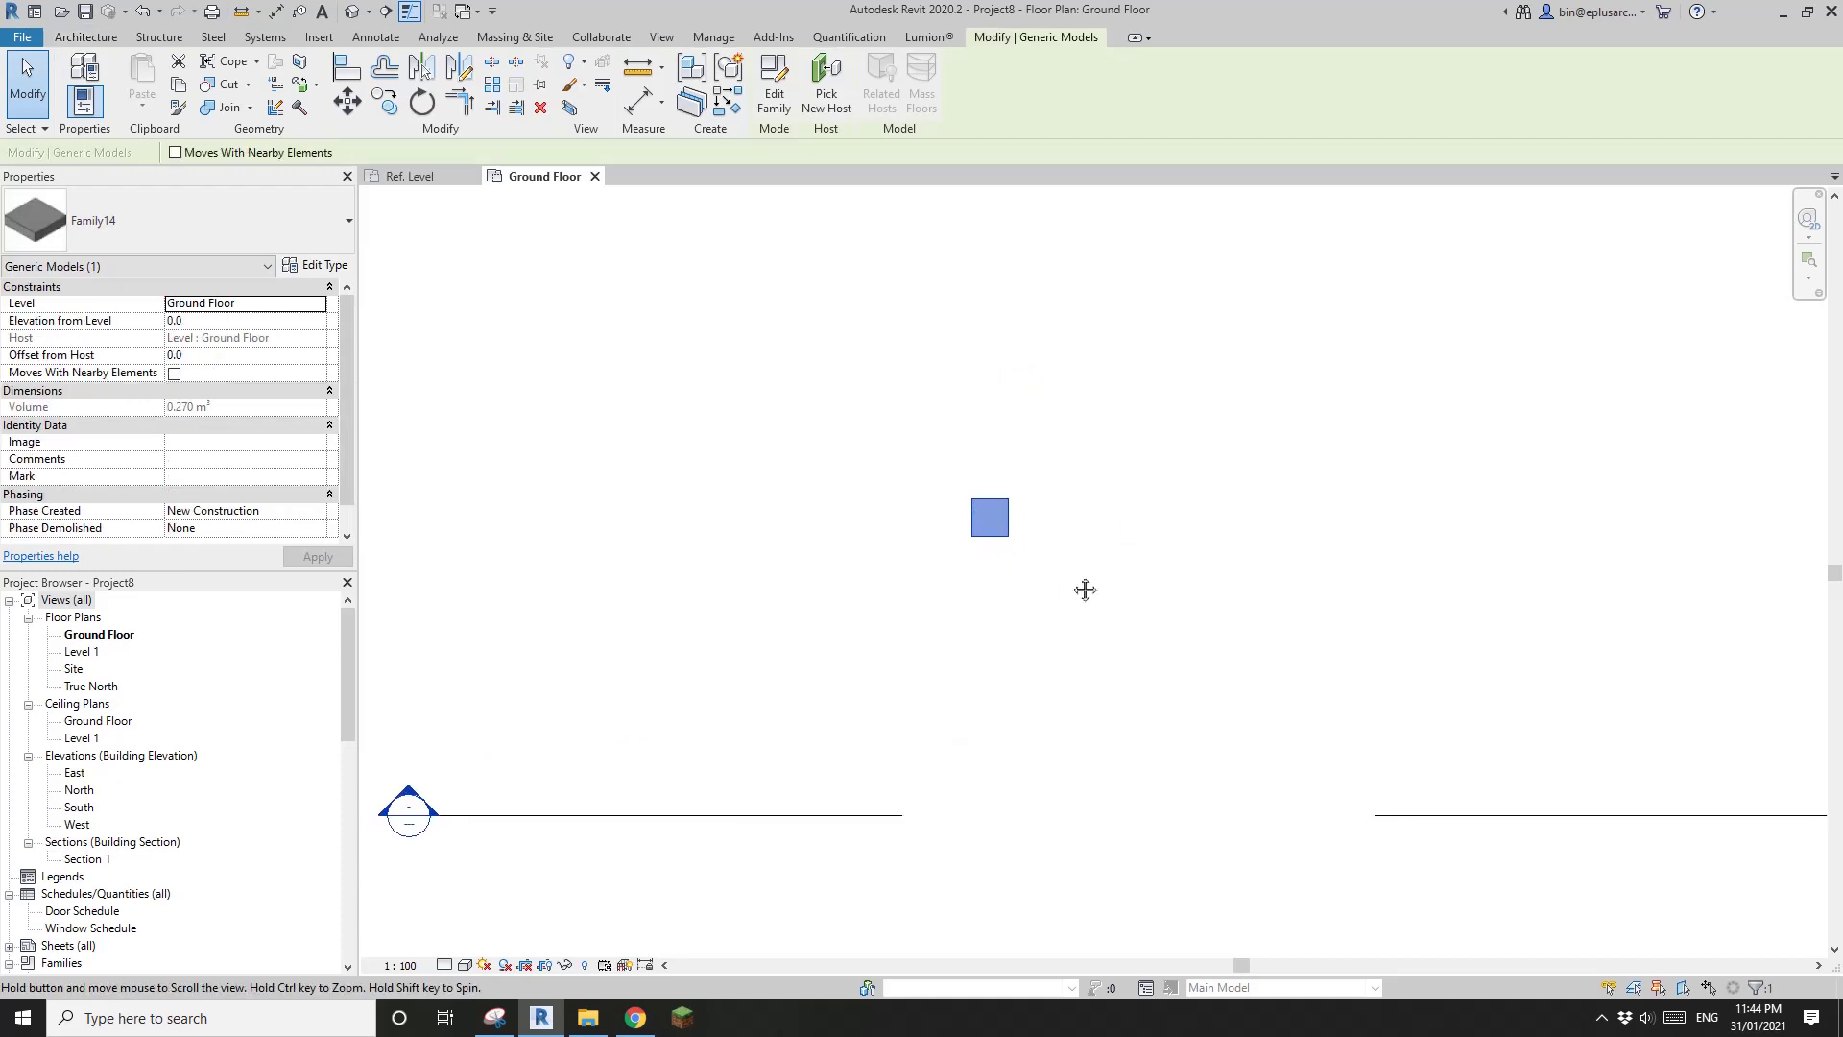
scroll(1104, 578, down, 2)
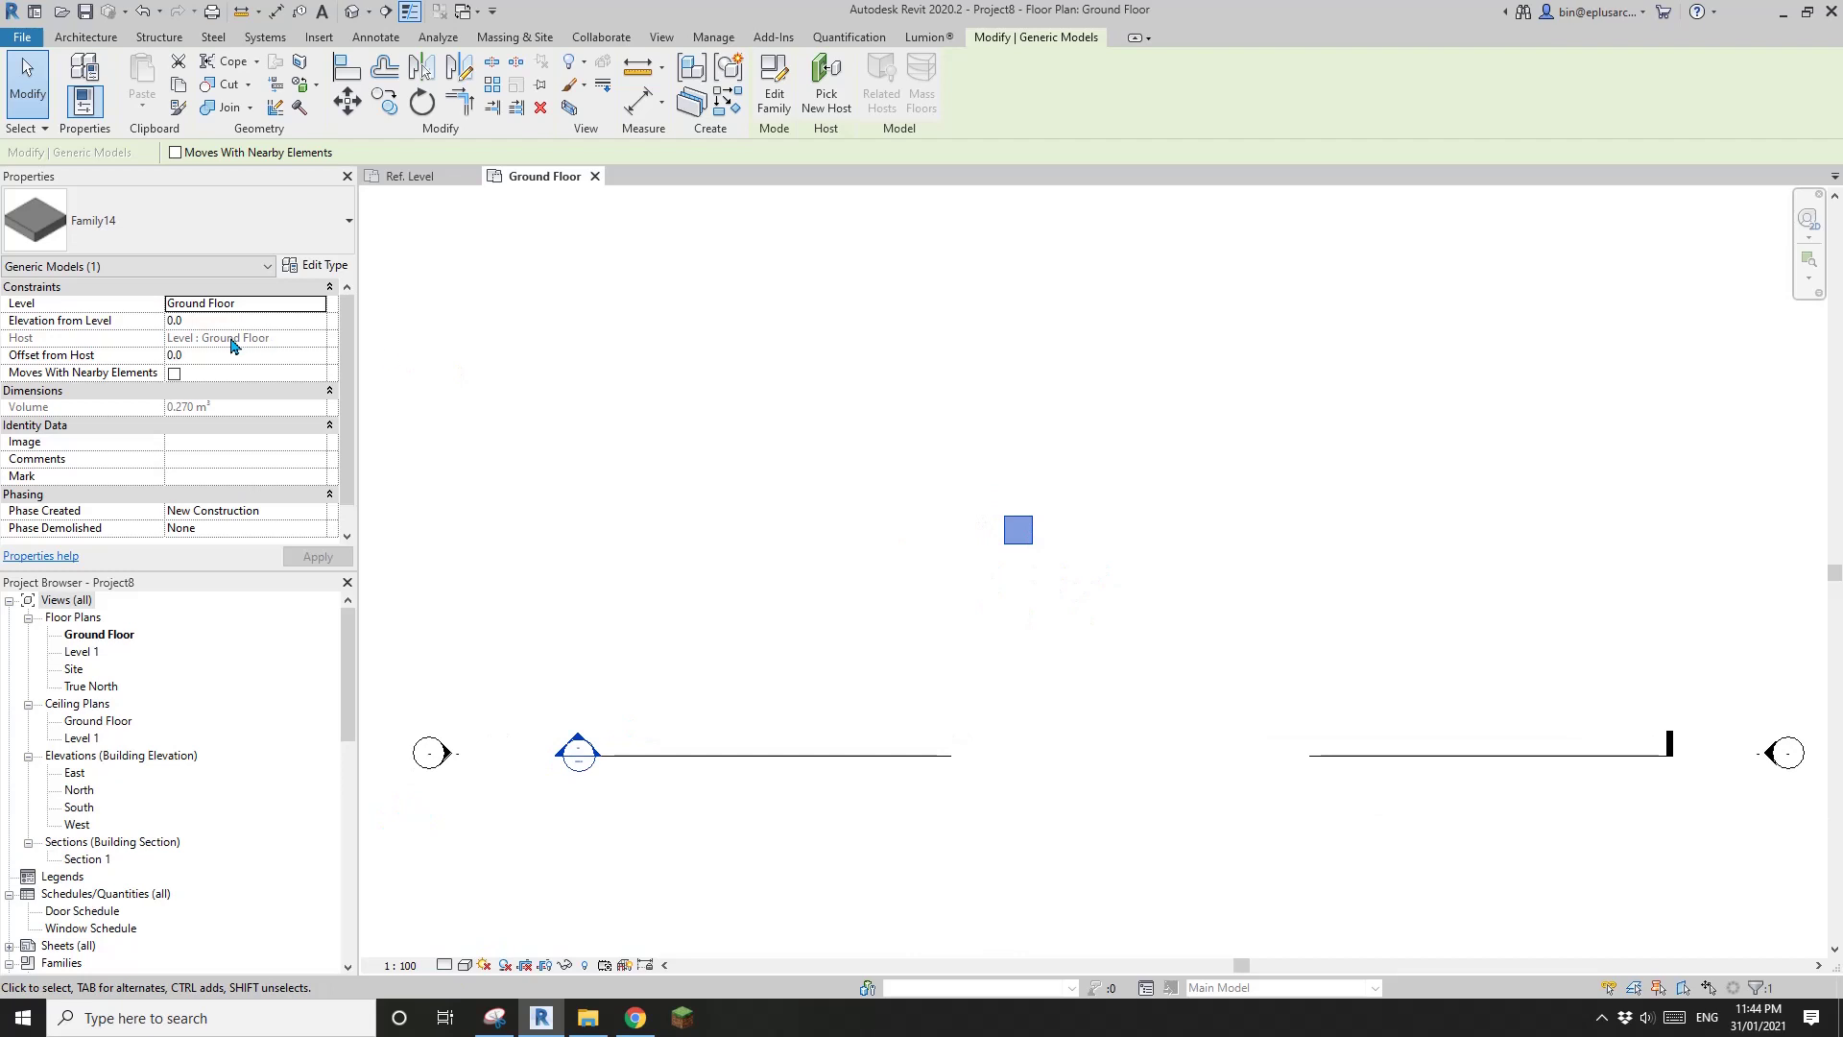
middle_drag(1137, 655, 1066, 670)
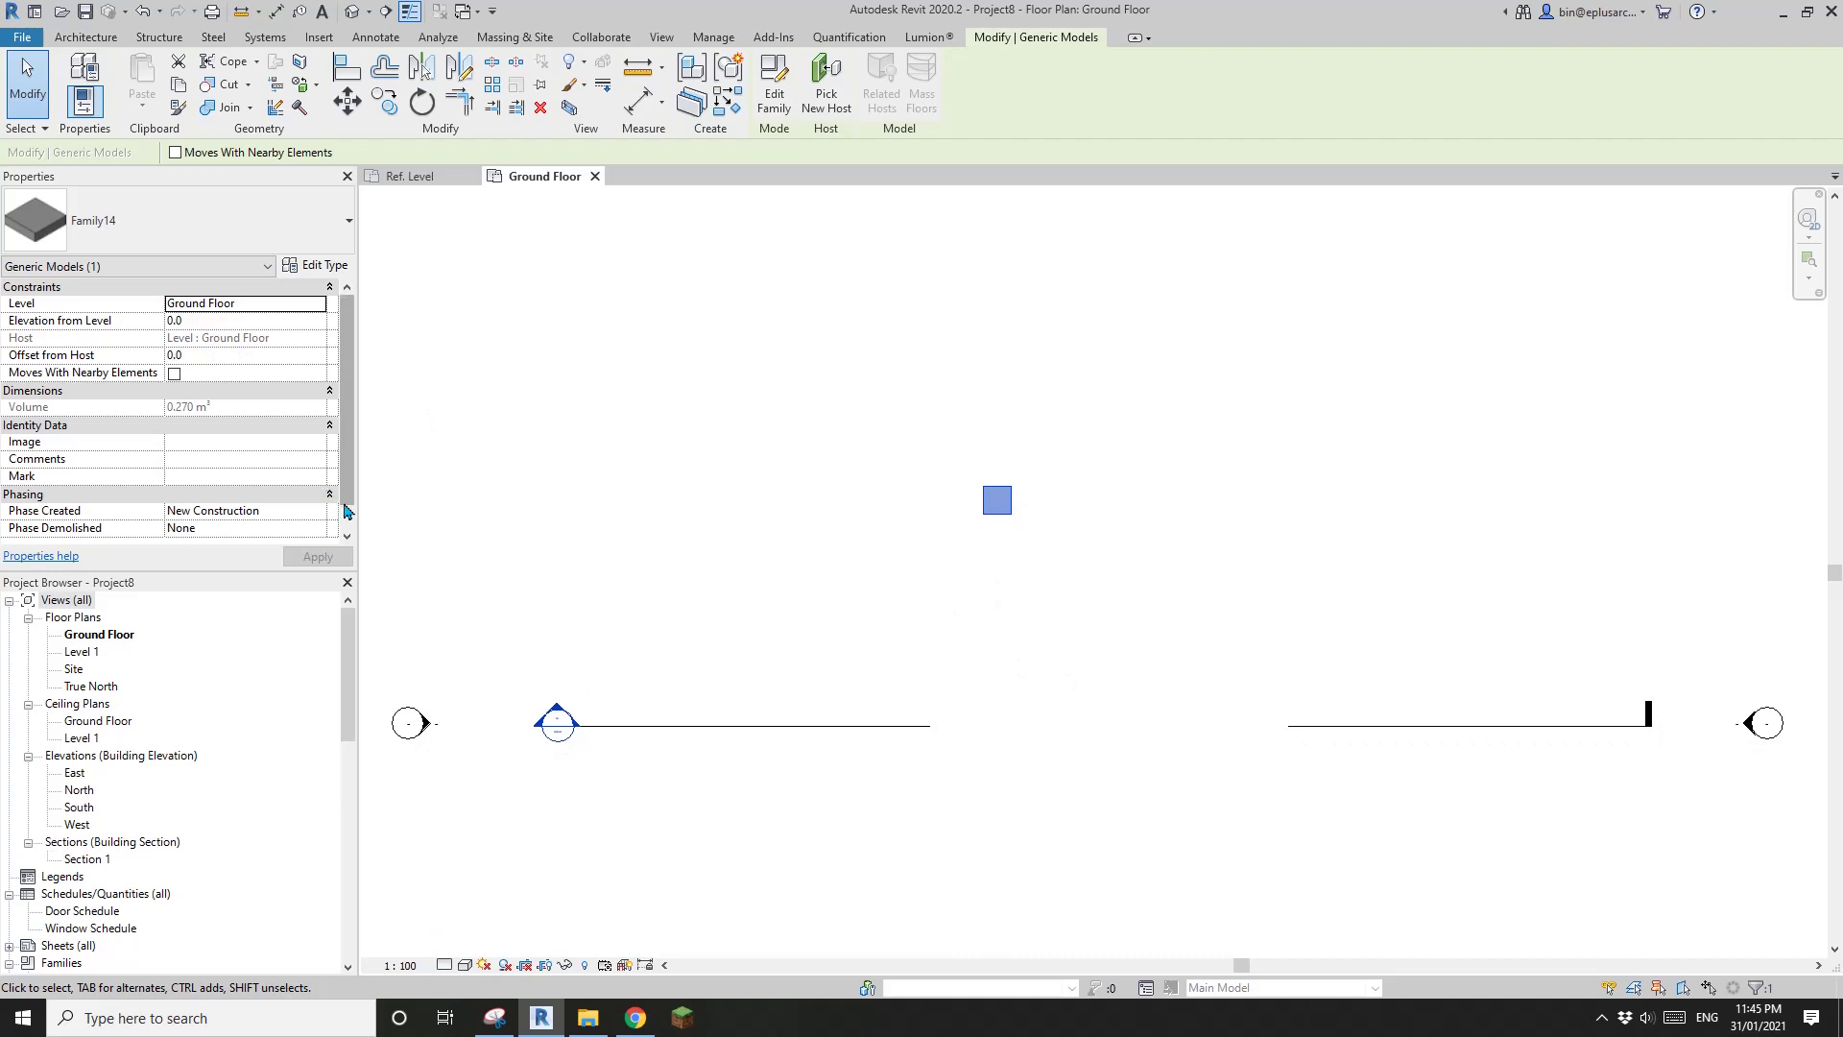
key(Escape)
click(135, 634)
drag(345, 363, 350, 463)
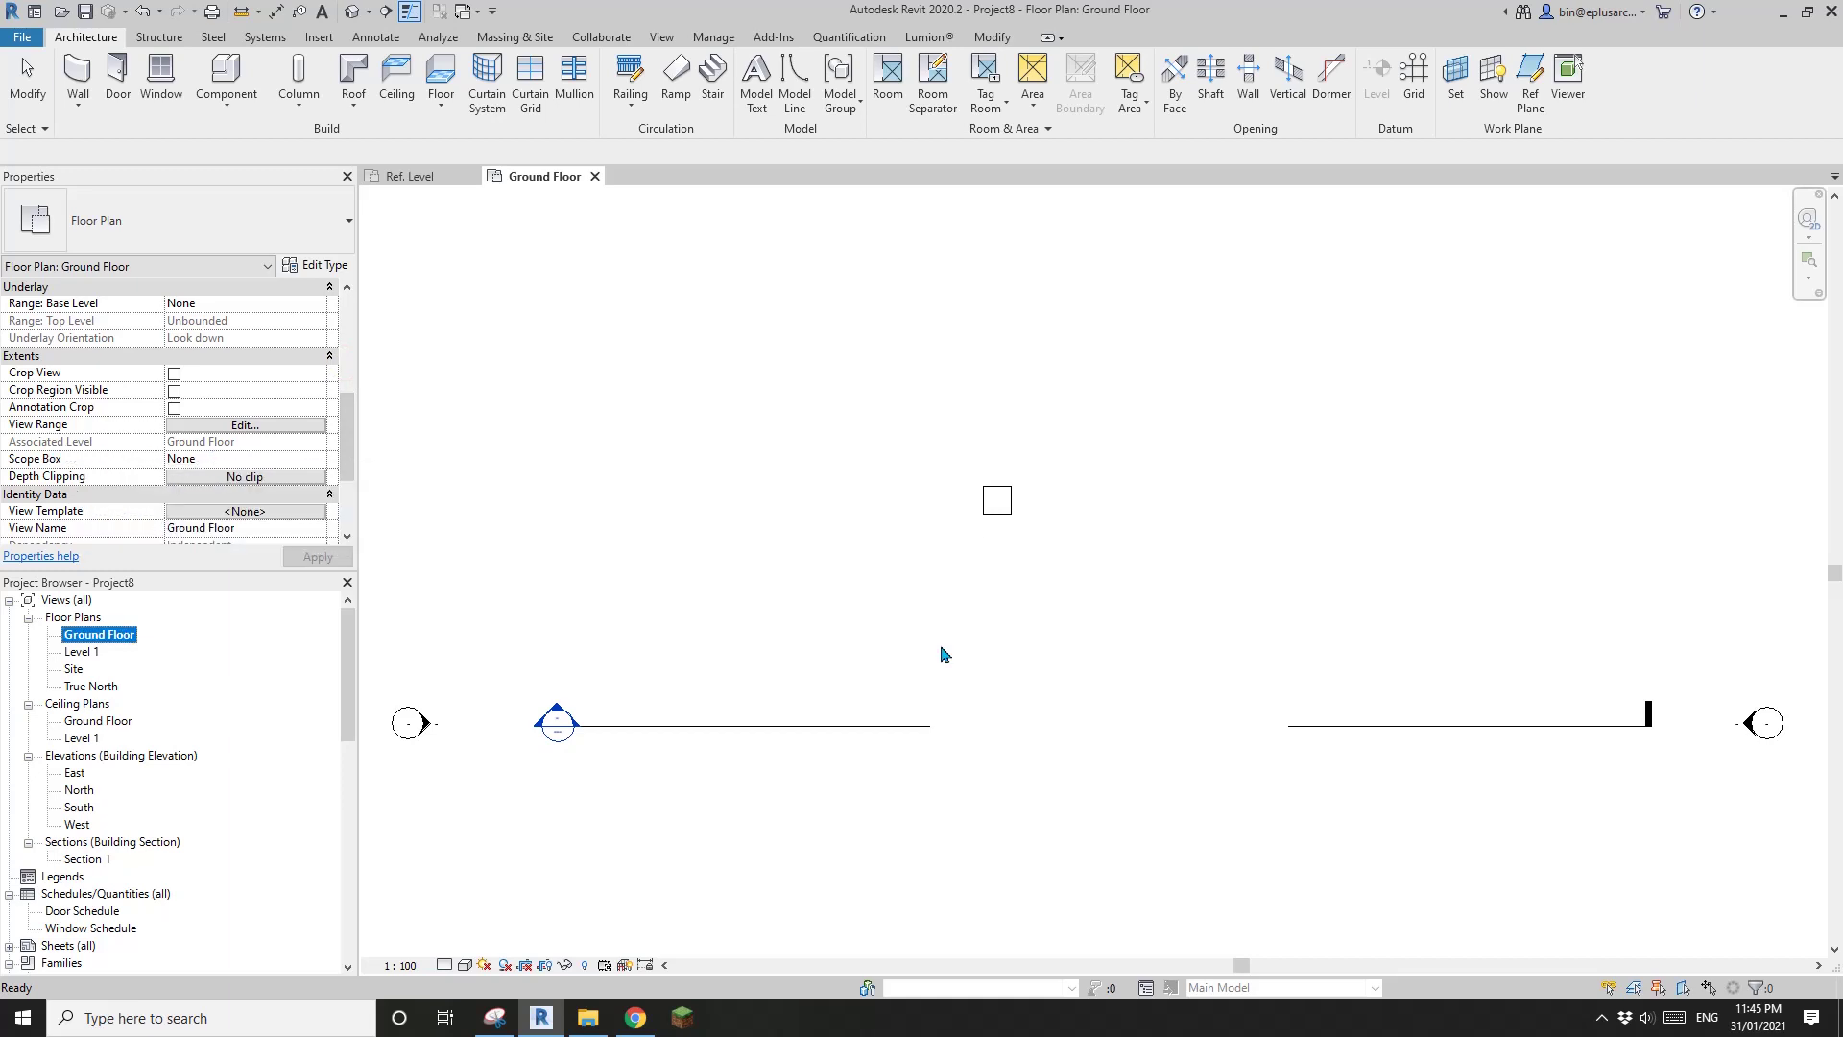
click(1011, 514)
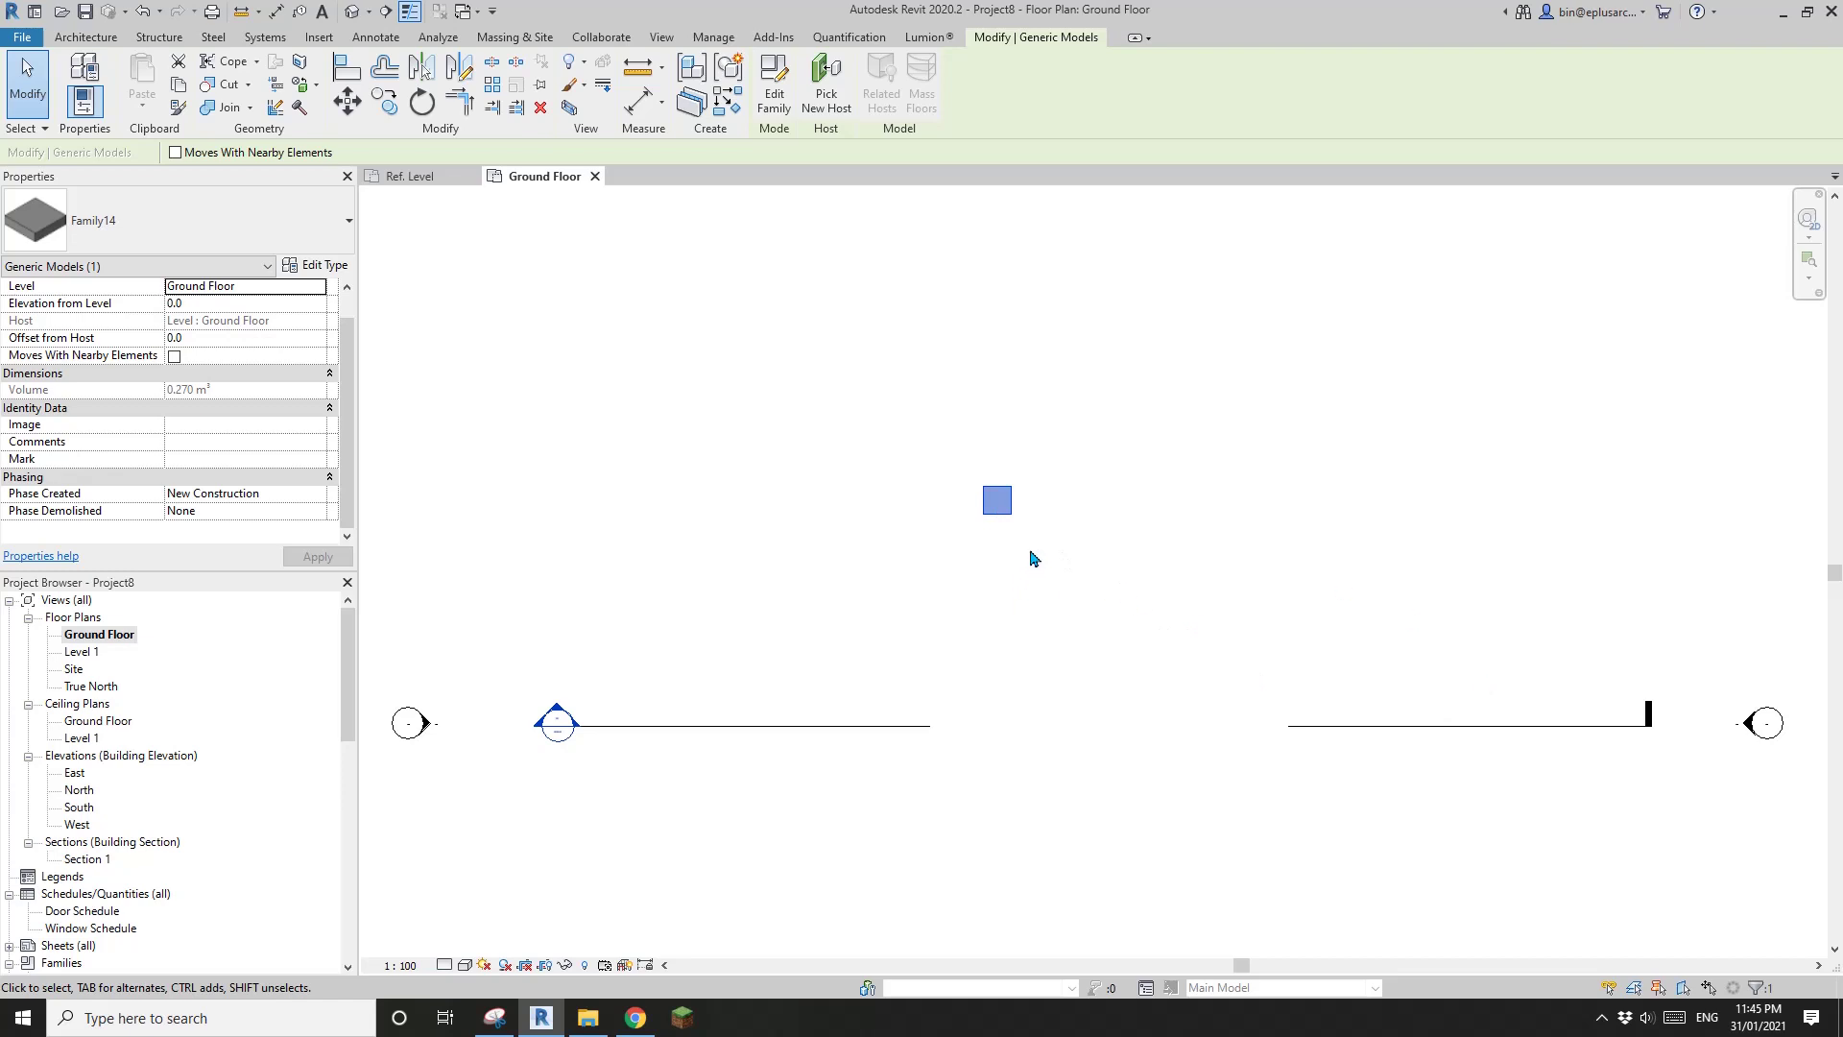
middle_drag(1033, 554, 887, 547)
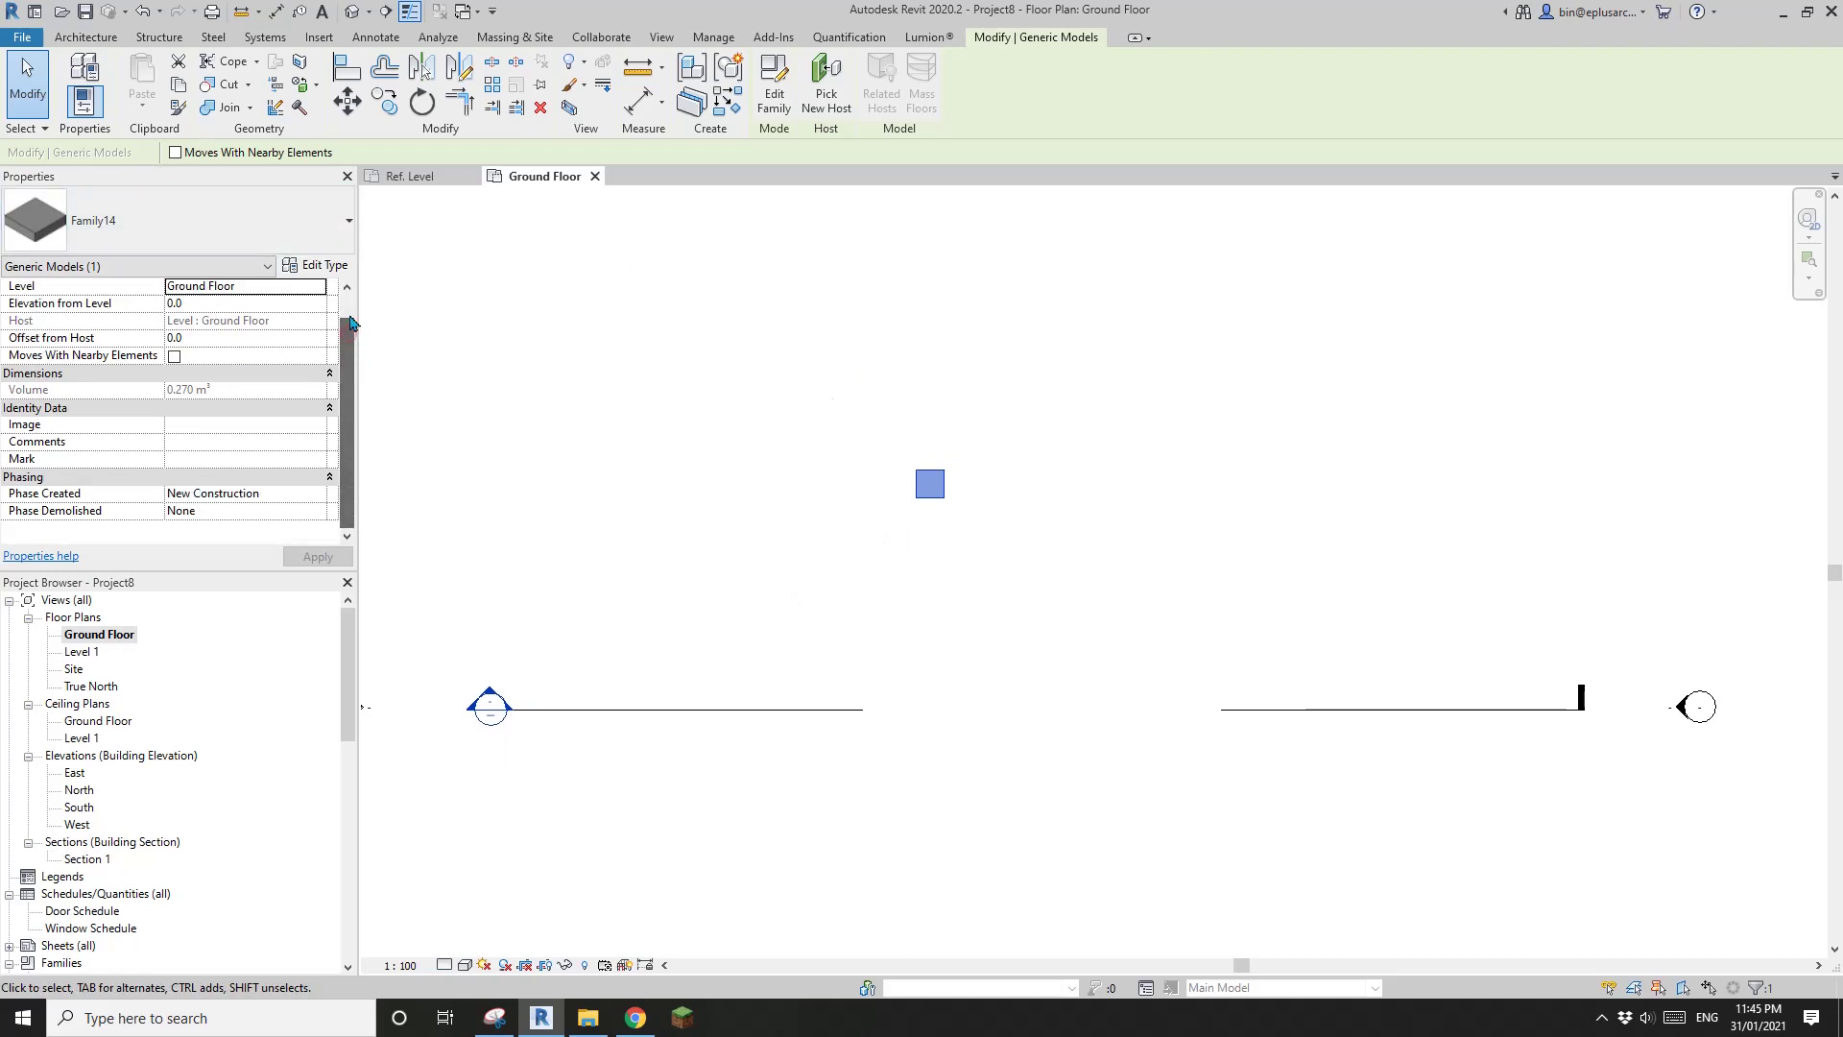
middle_drag(909, 355, 901, 354)
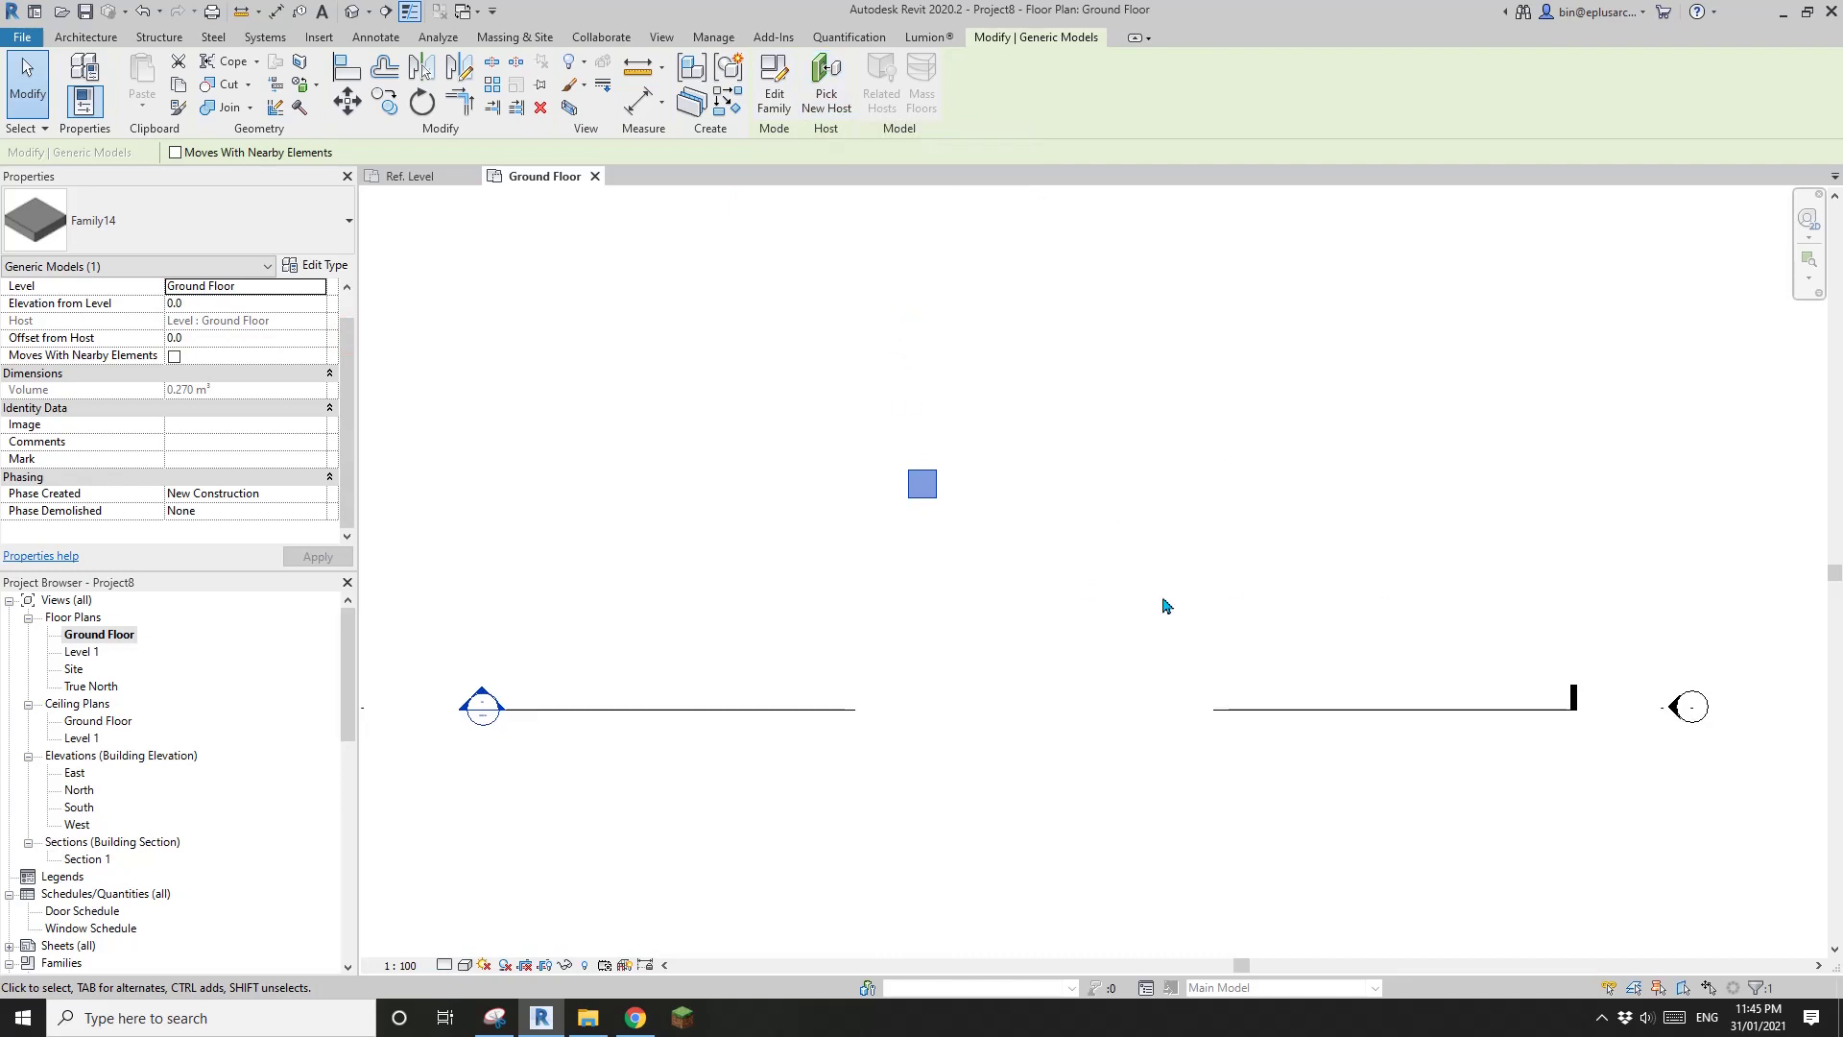
middle_drag(966, 517, 962, 528)
click(827, 96)
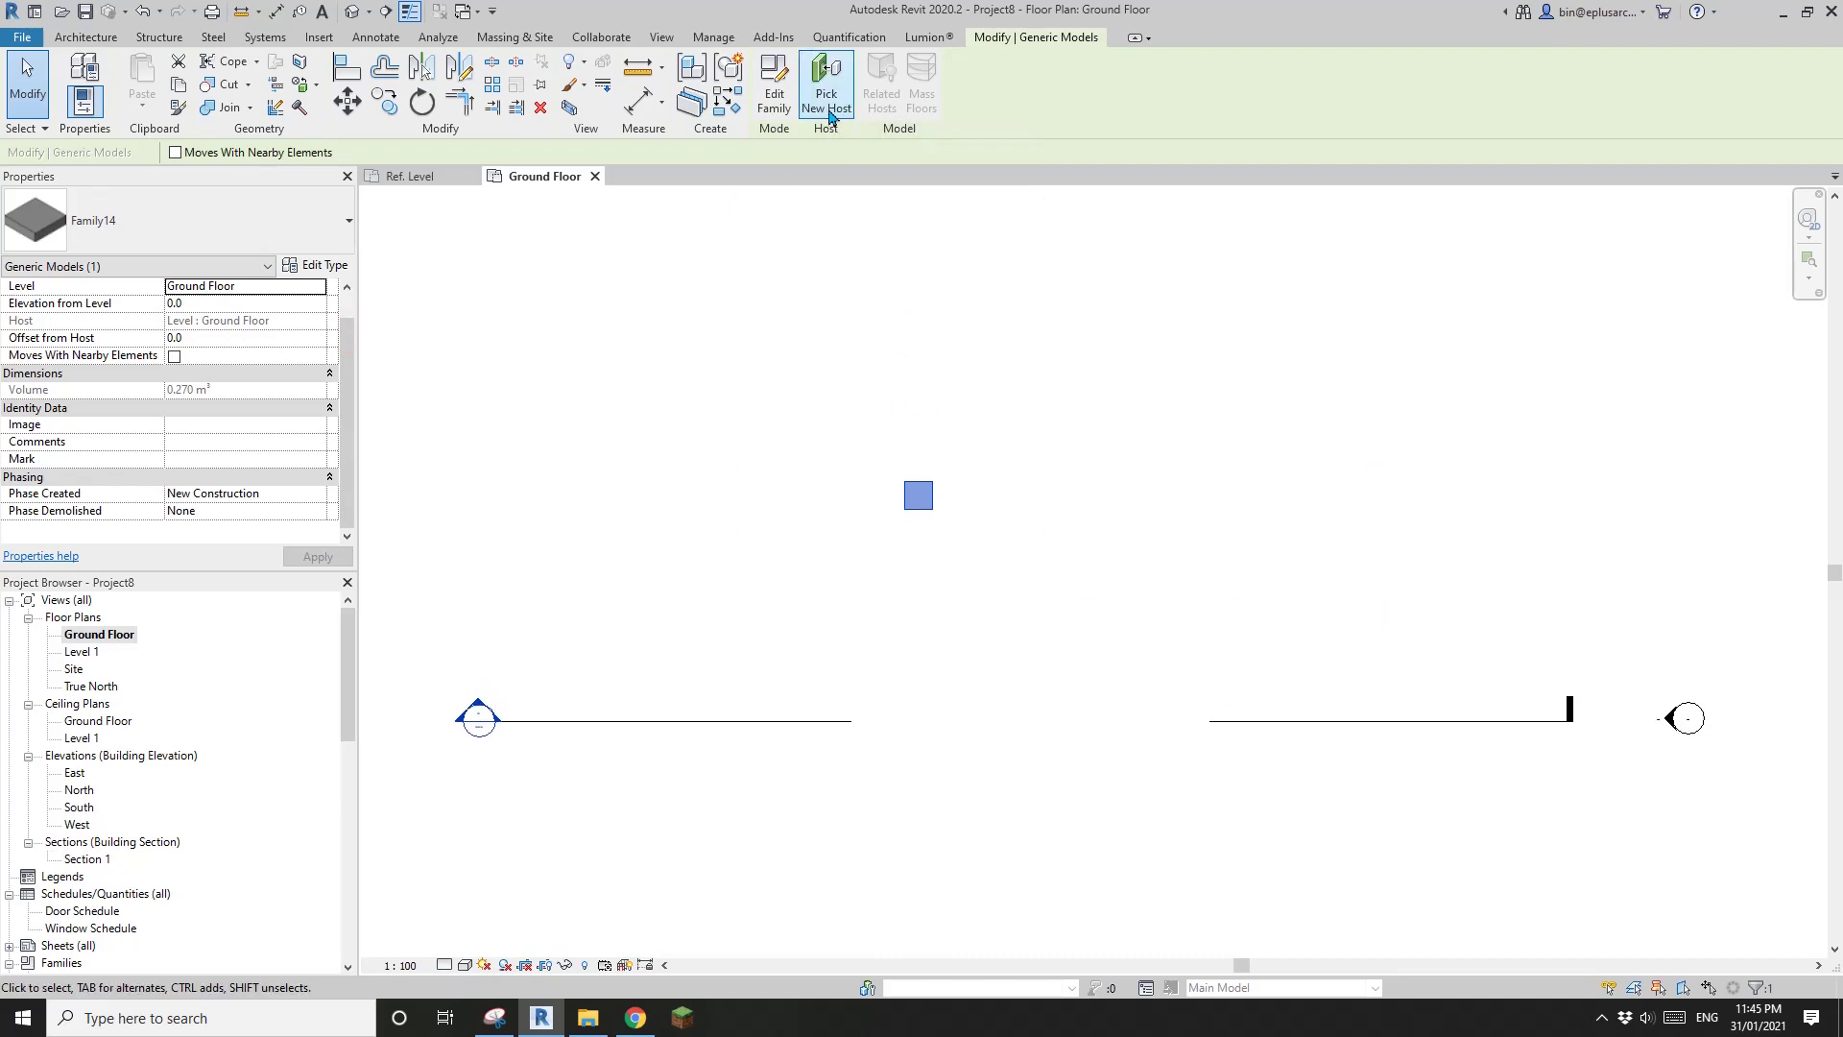
key(Escape)
key(Escape)
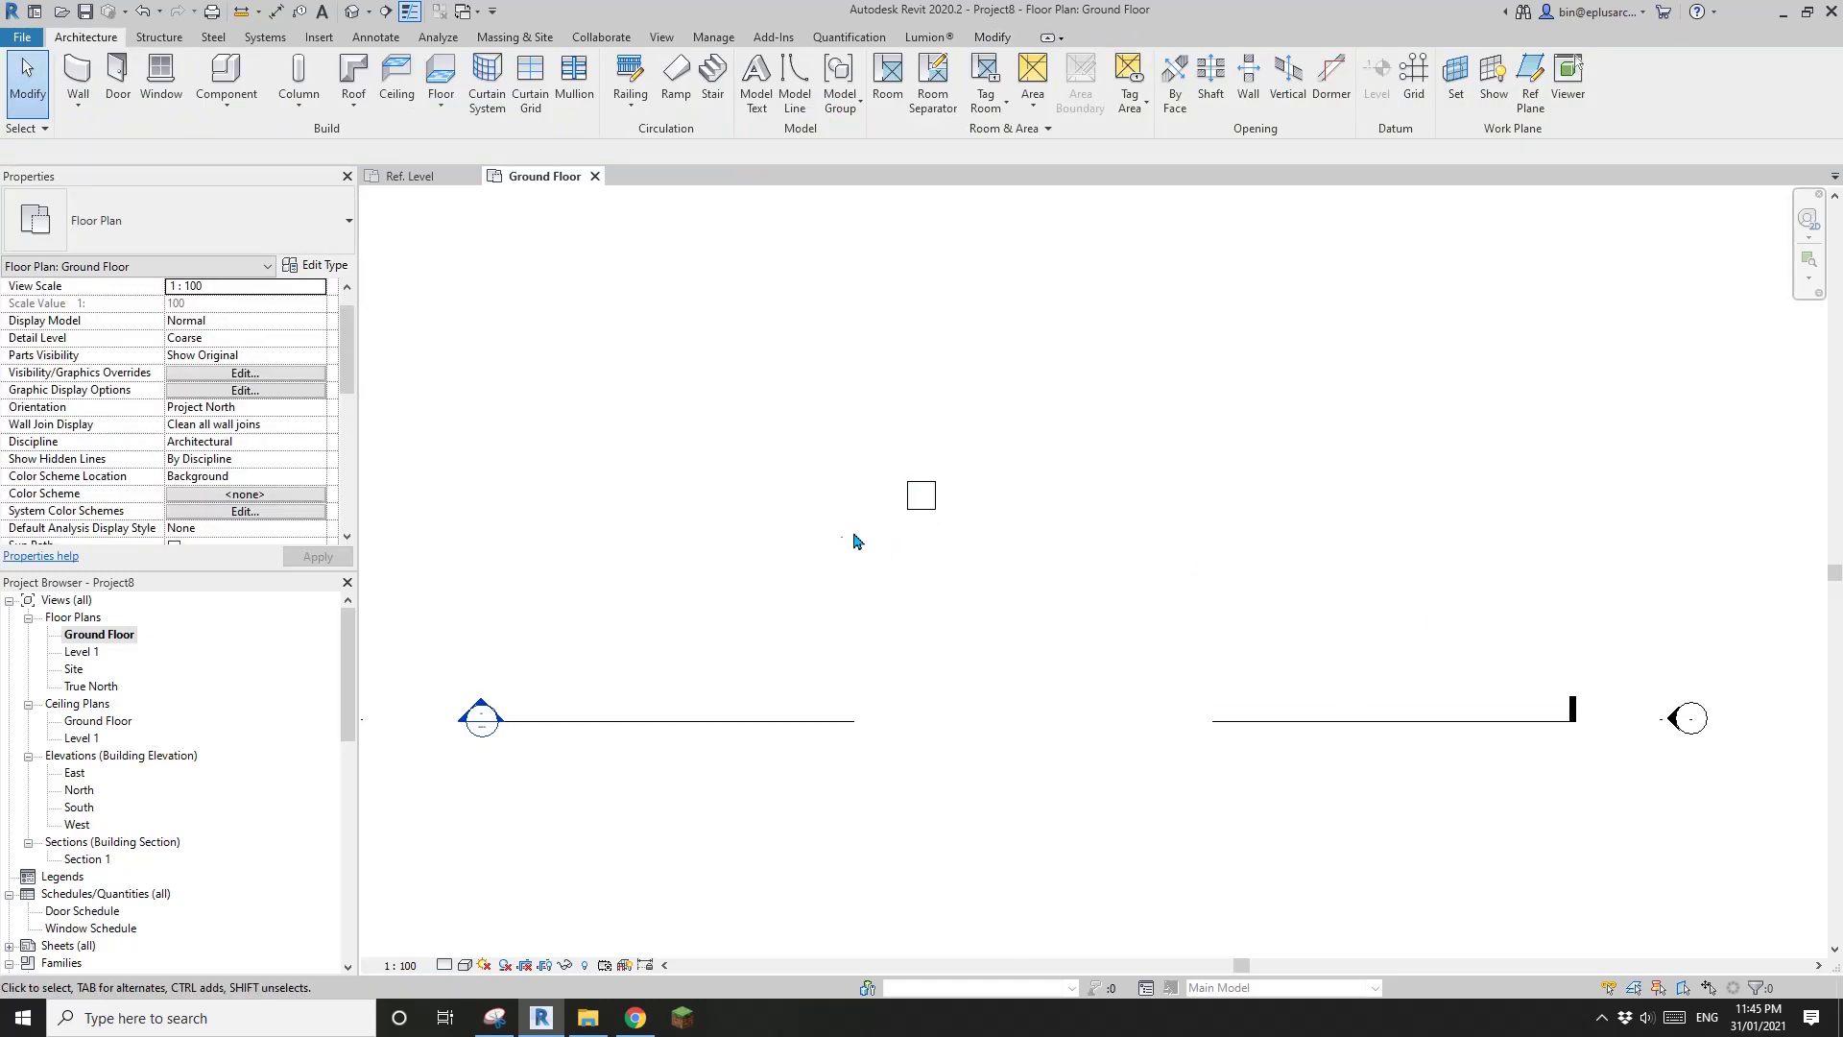
Open the South elevation and rehost the generic model instance to Level 1.
scroll(1248, 628, down, 2)
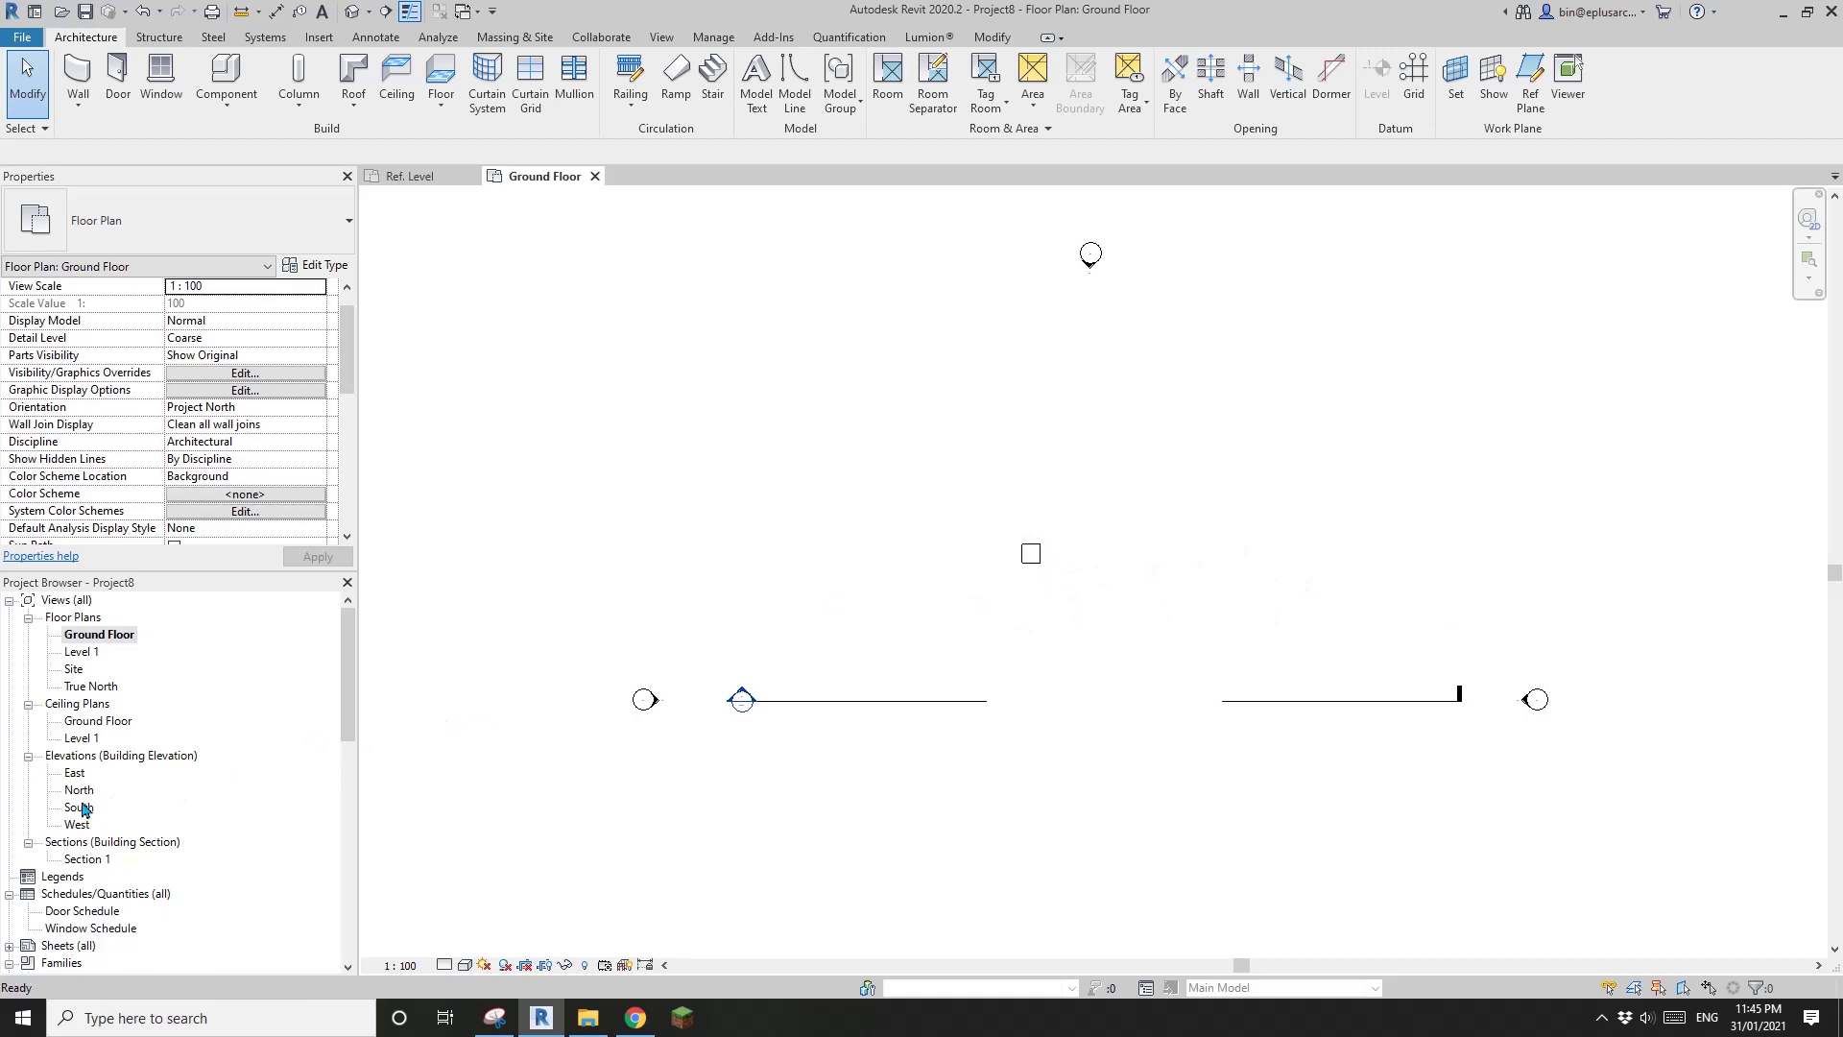
double_click(85, 809)
scroll(1038, 618, up, 2)
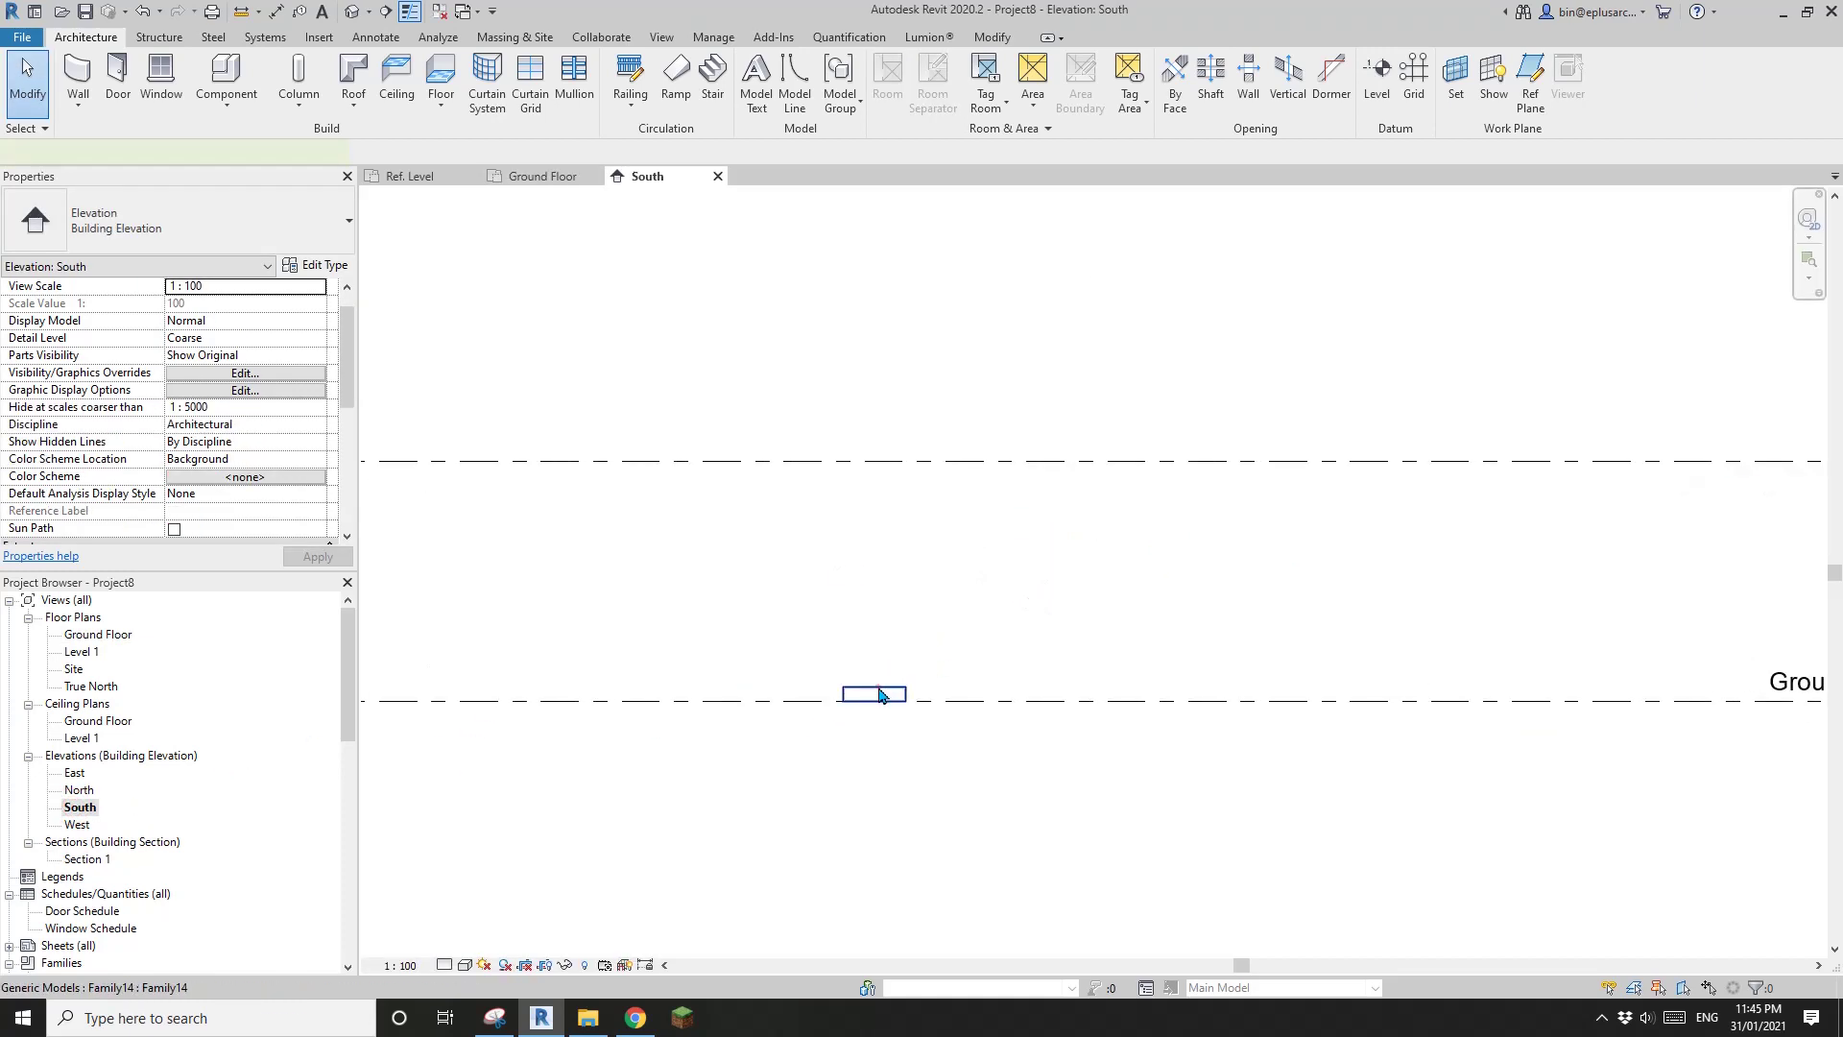
click(878, 689)
click(824, 84)
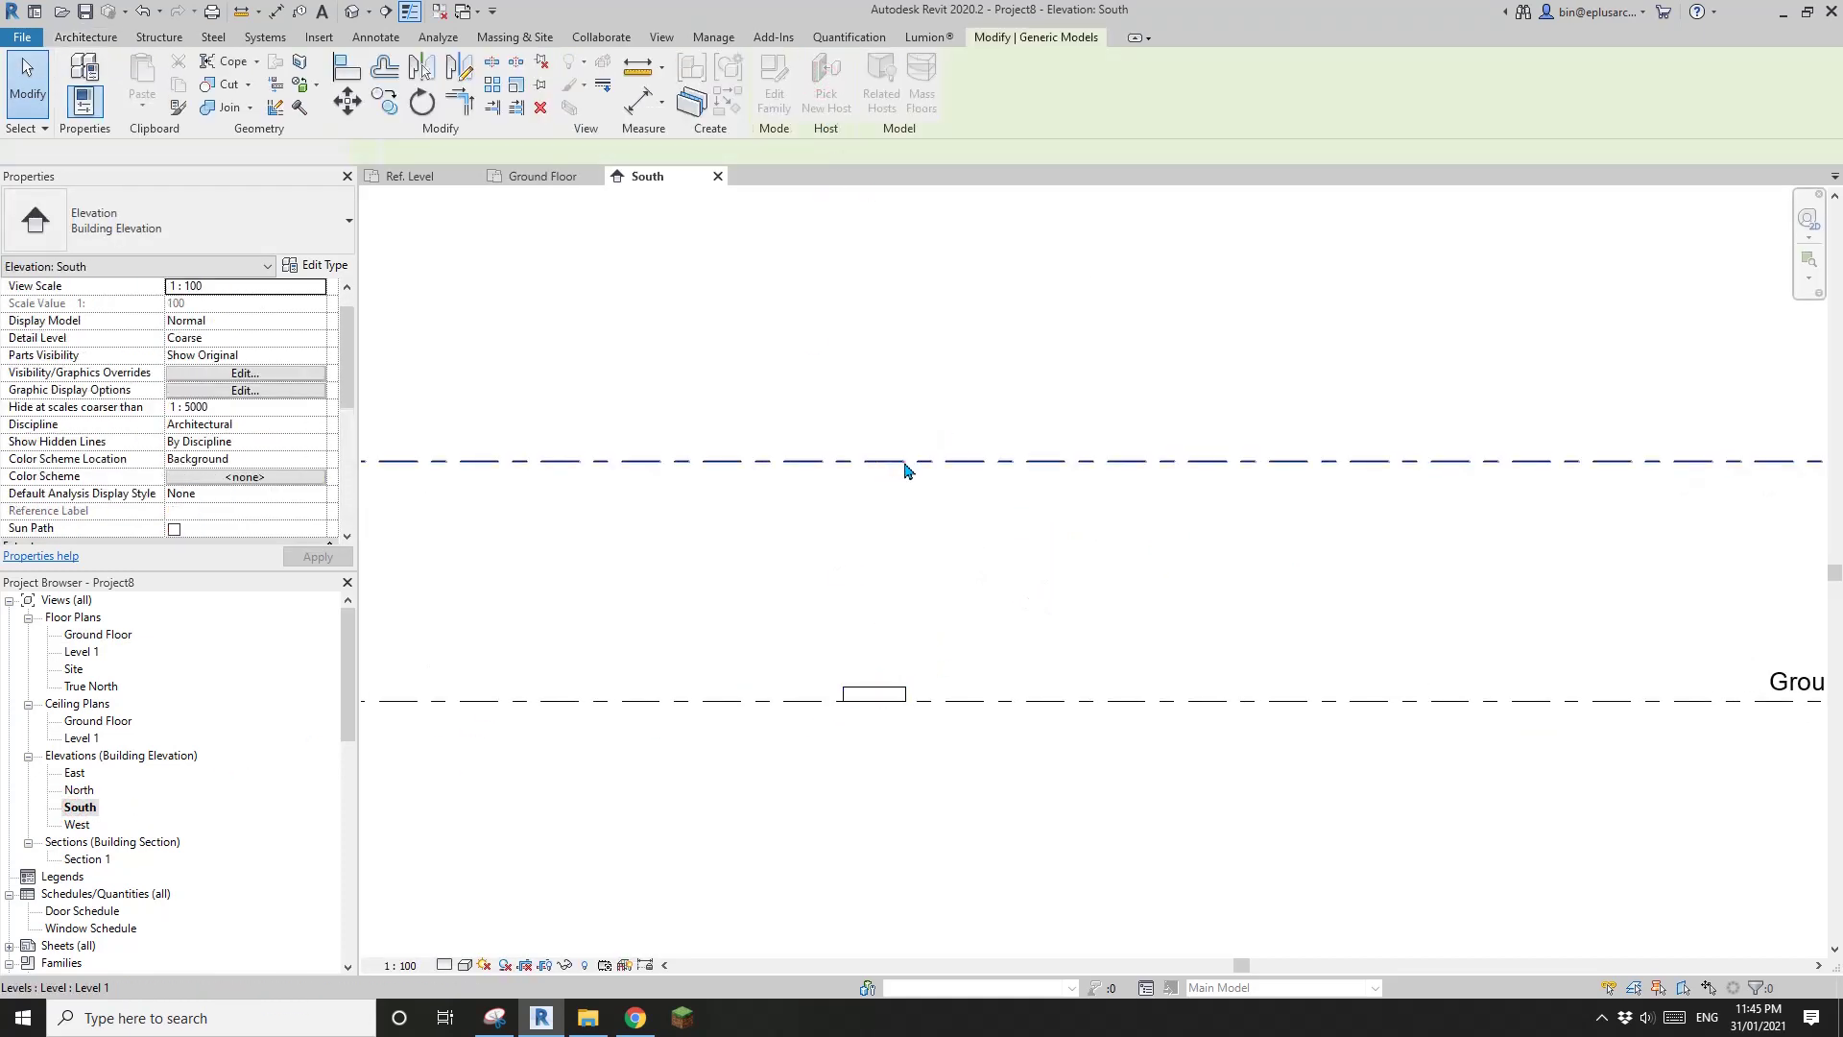
click(905, 465)
middle_drag(1232, 501, 1119, 502)
Rehost the generic model instance from Level 1 back to the Ground Floor level.
click(822, 100)
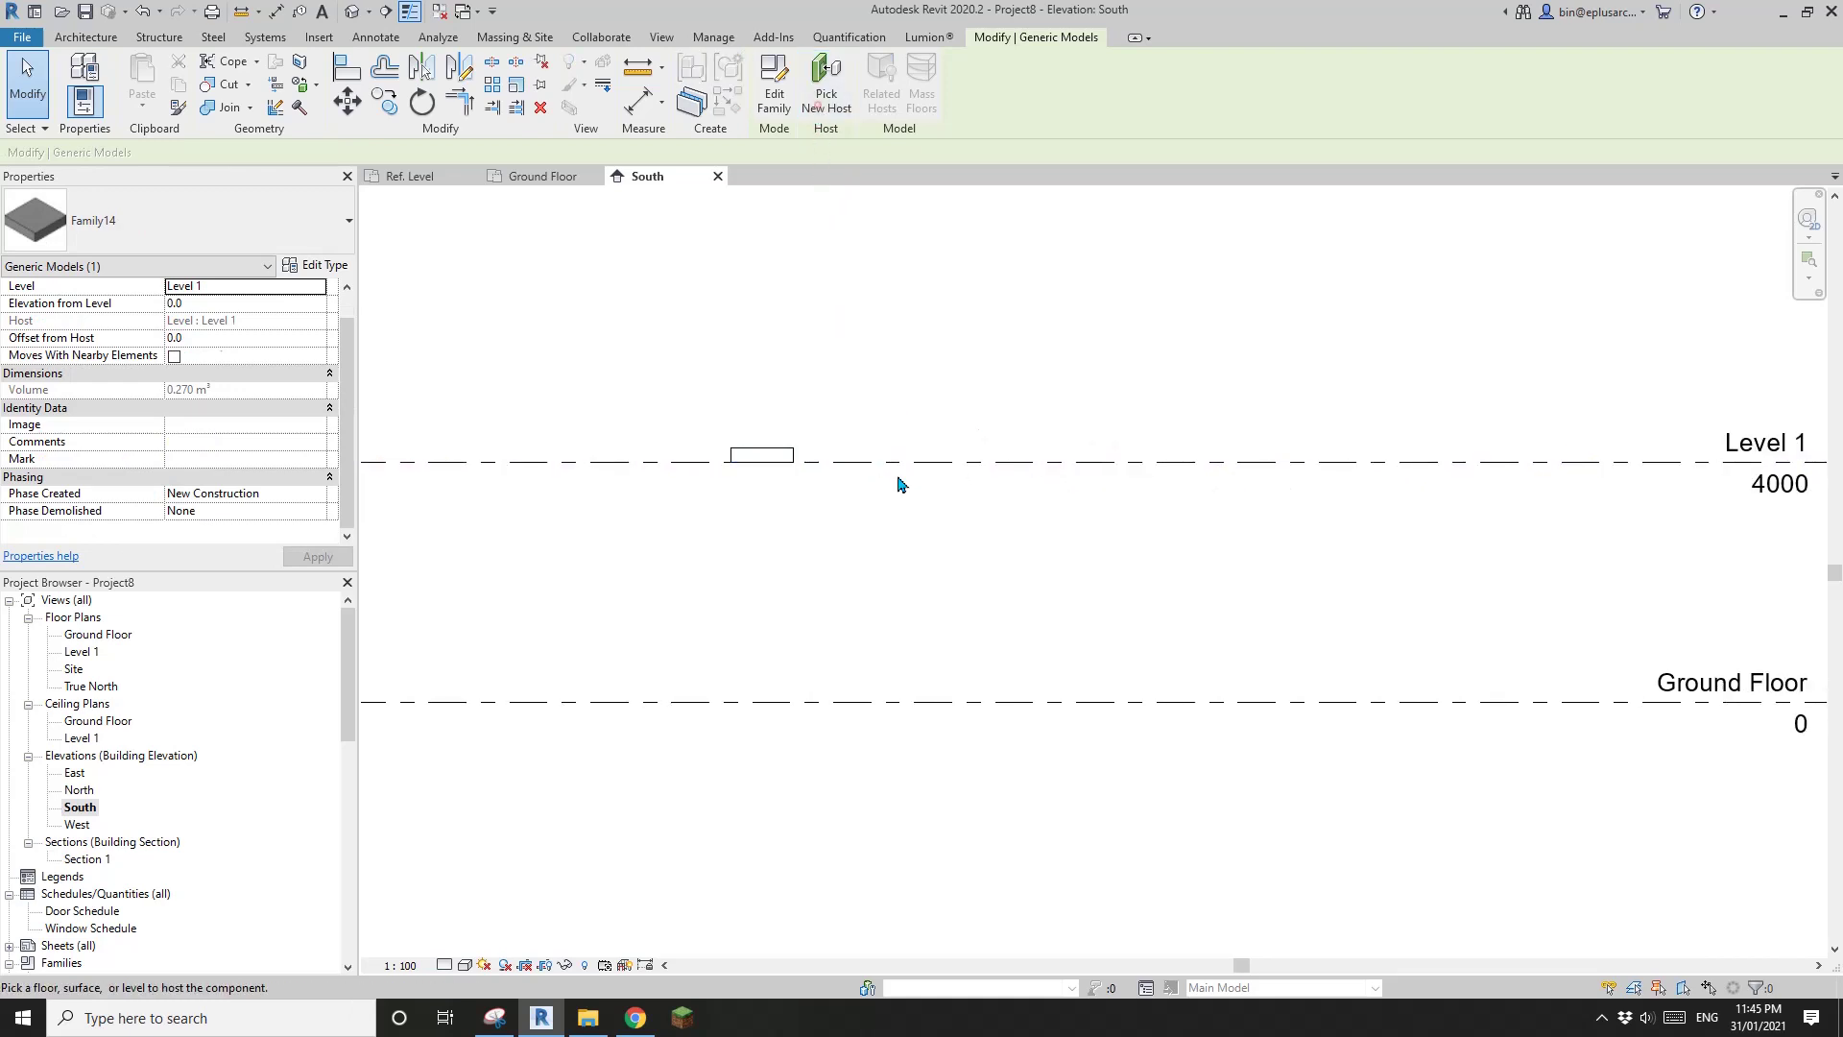
click(806, 700)
middle_drag(807, 691, 1035, 539)
scroll(1005, 509, down, 1)
Move the instance up to about 1786 mm above Ground Floor, and set its offset from host to 1000.
click(885, 595)
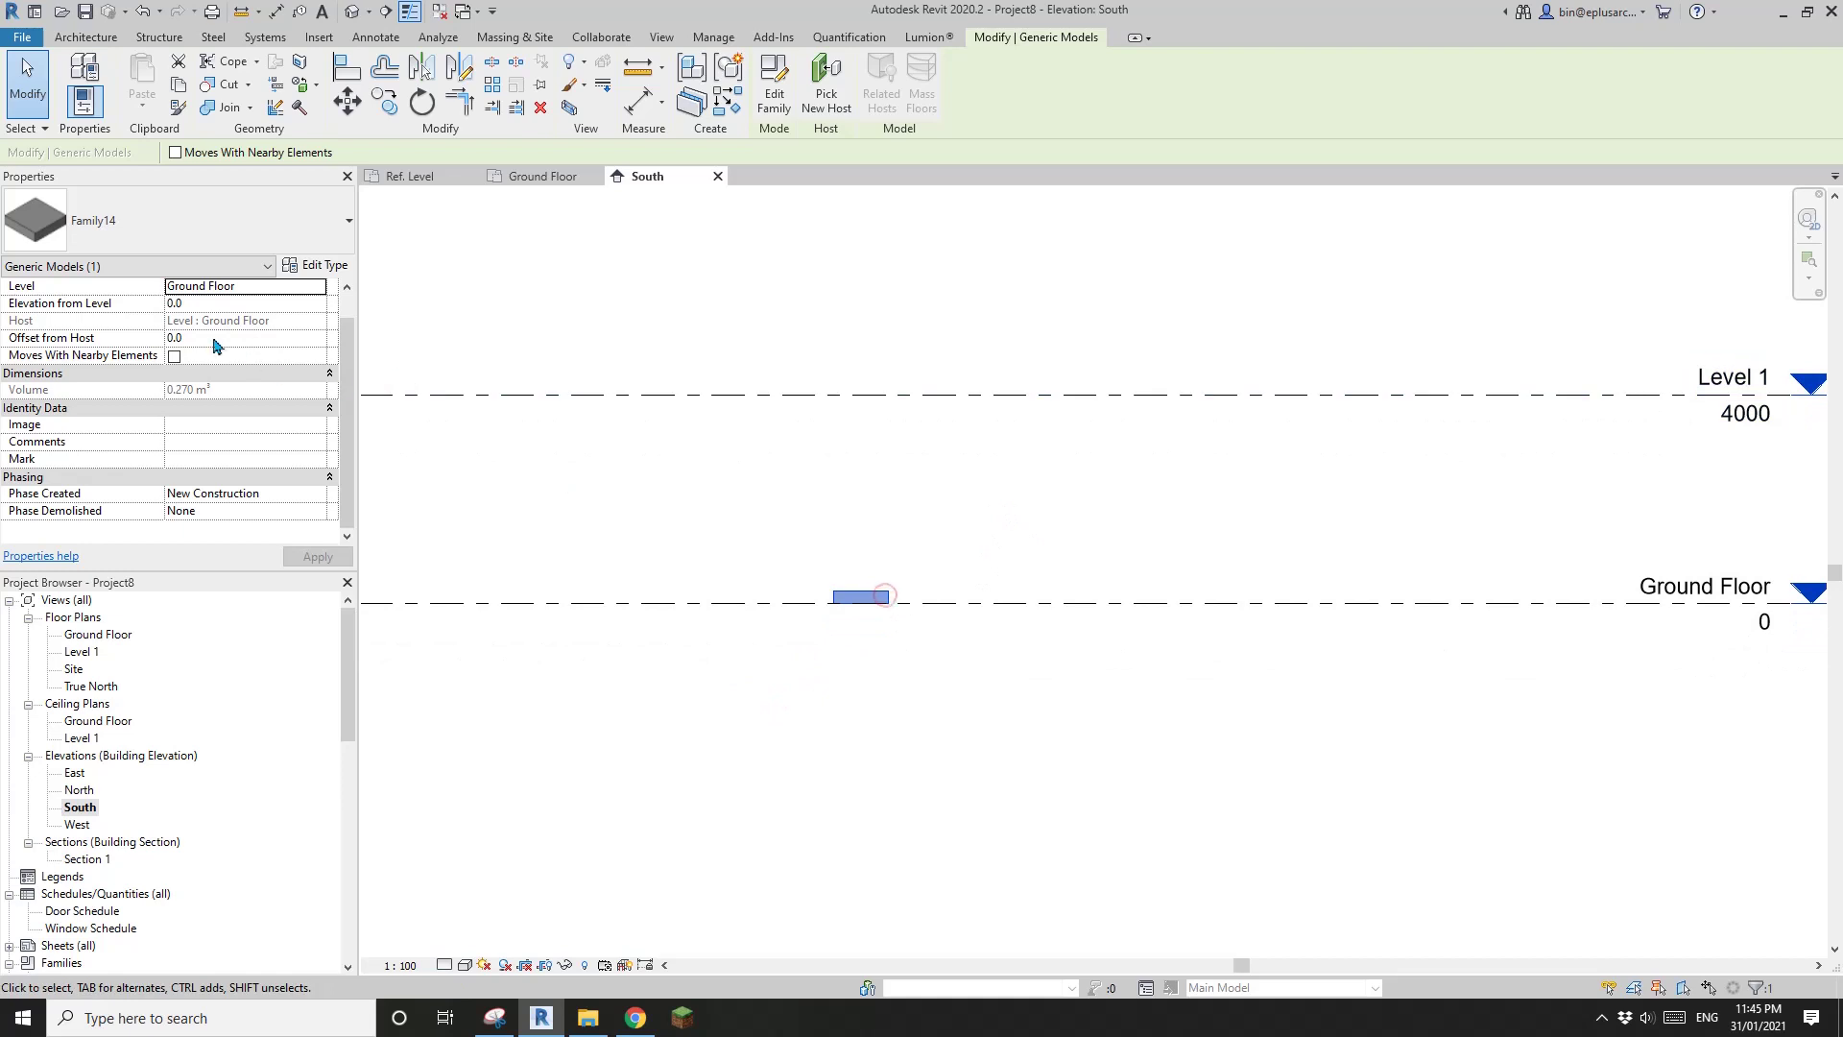
drag(872, 589, 860, 502)
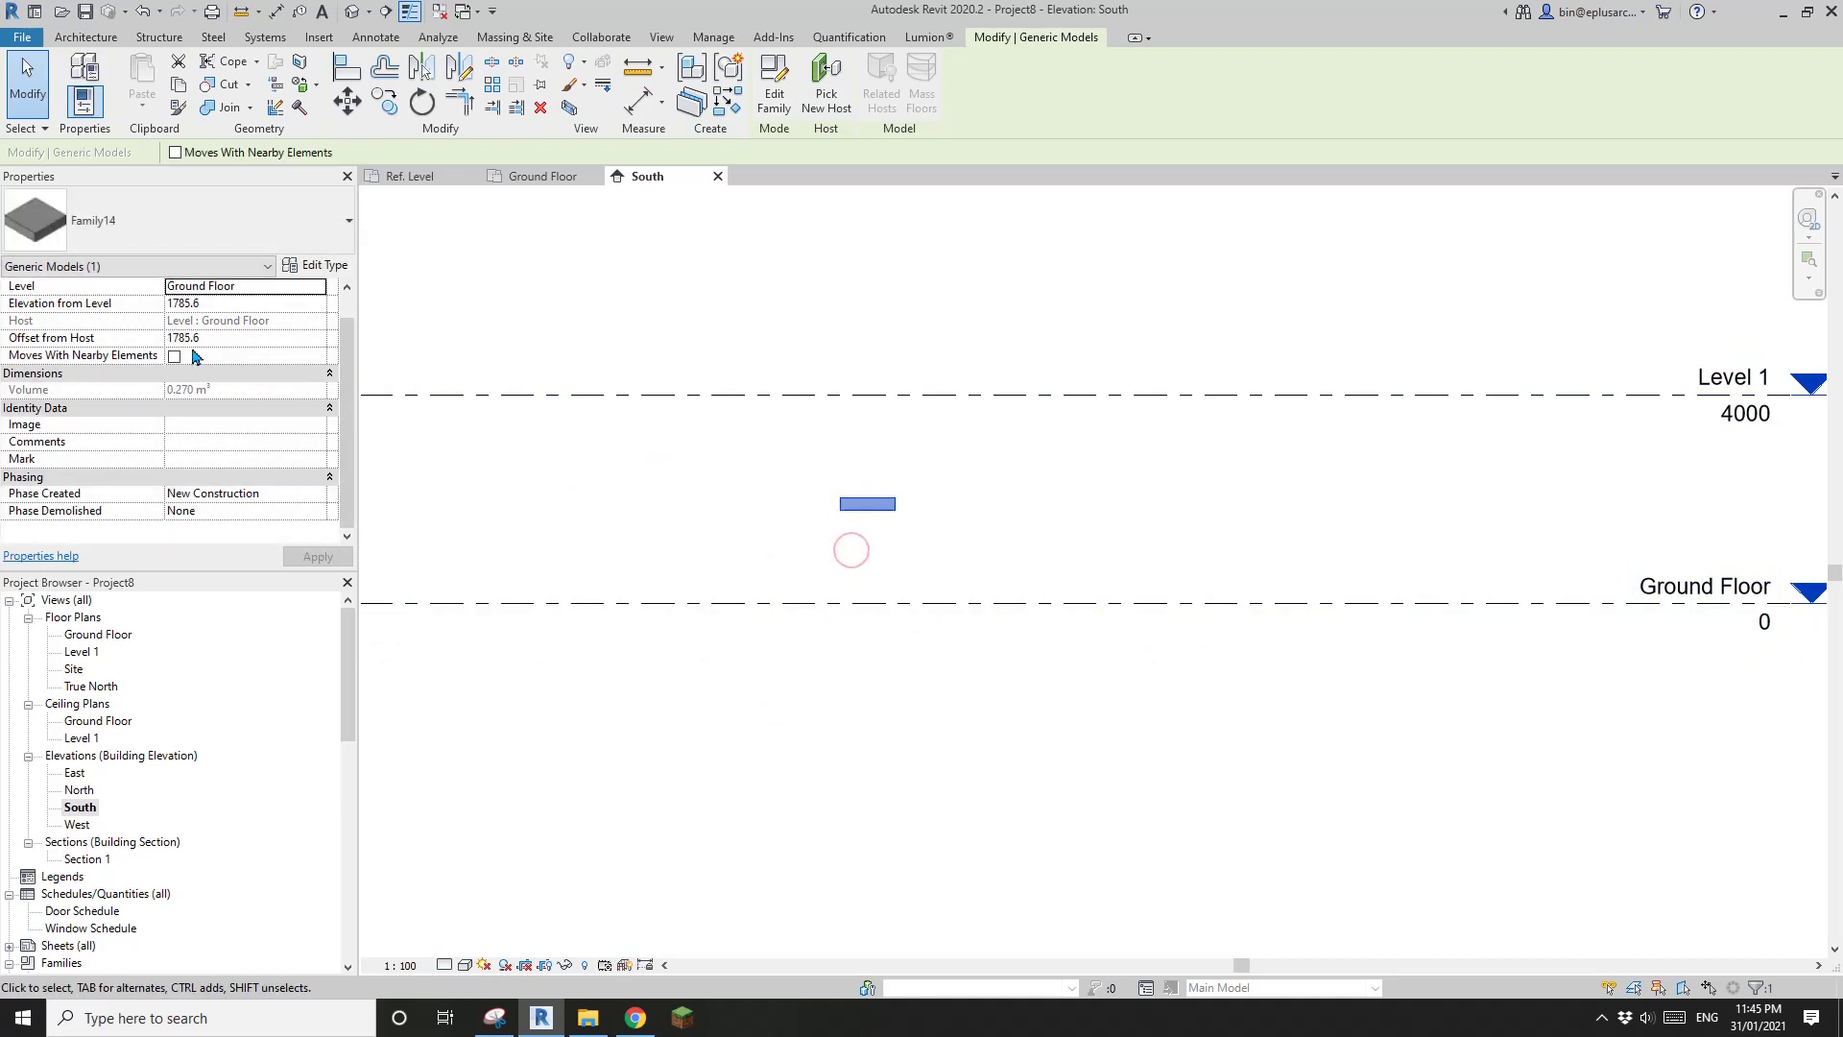
click(219, 339)
text(1000.0)
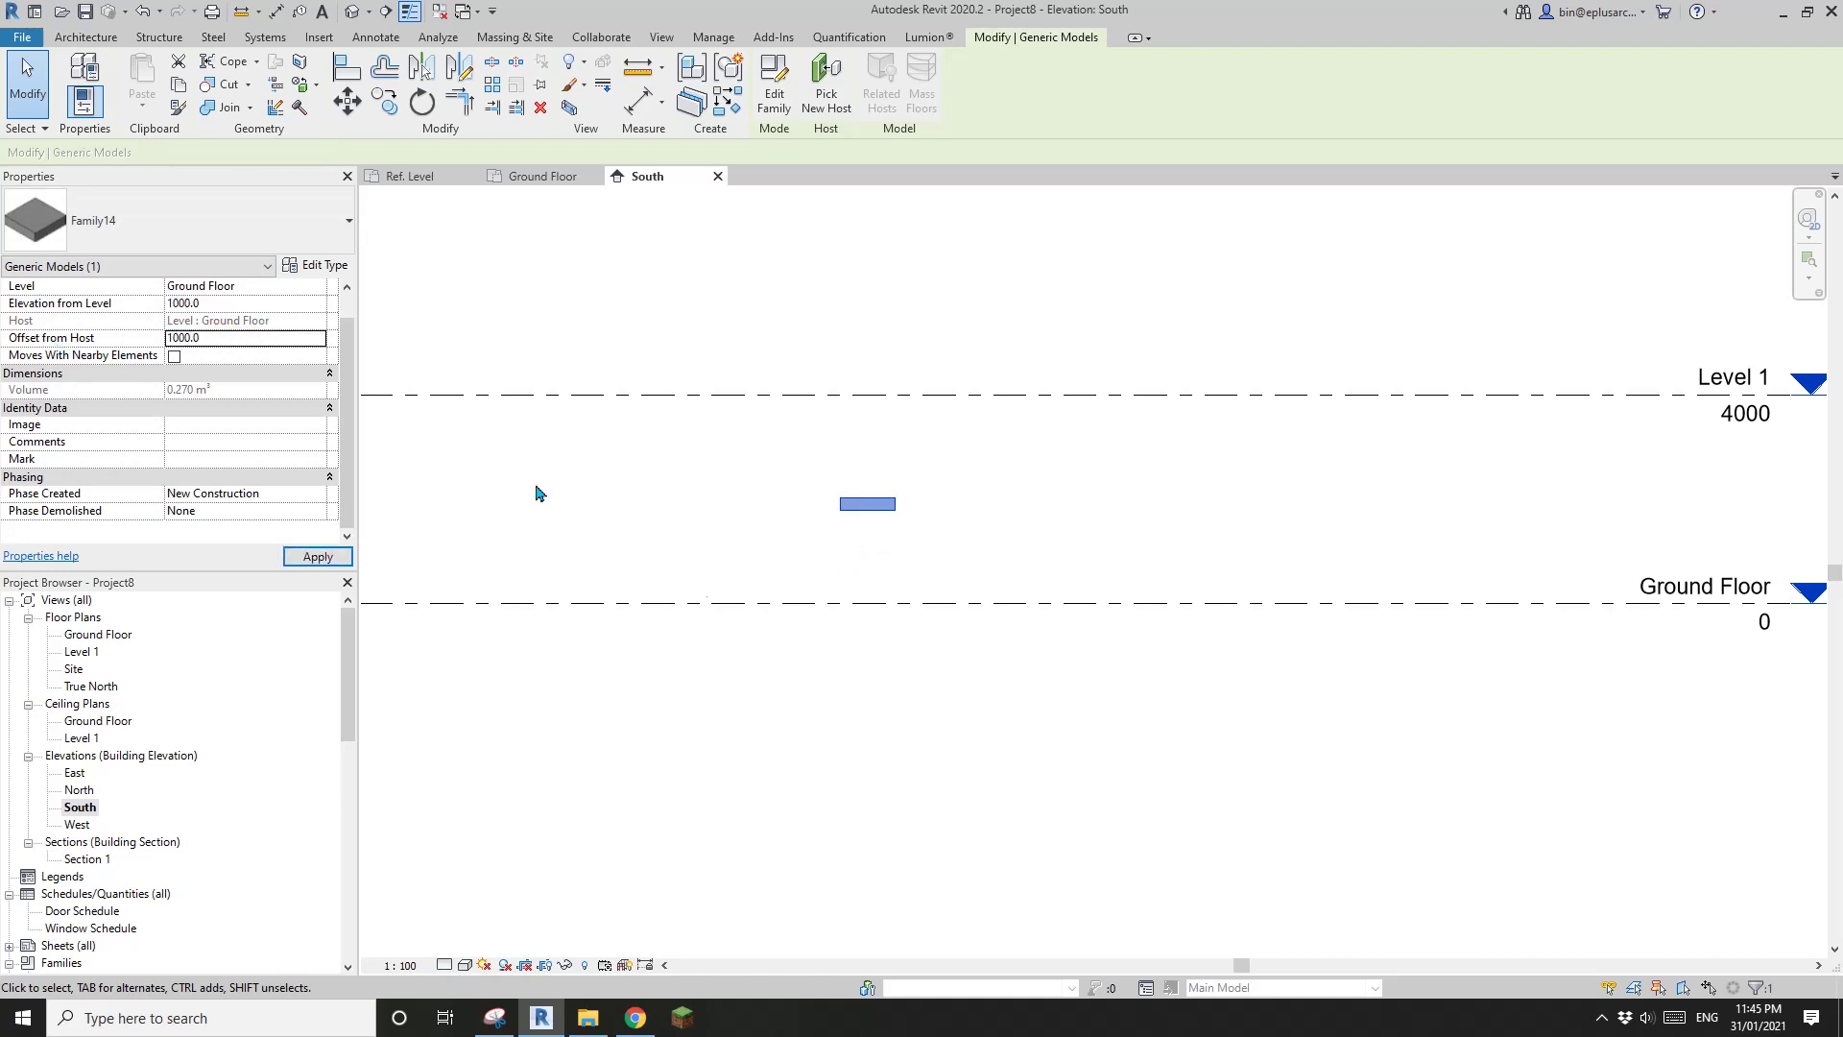
click(691, 572)
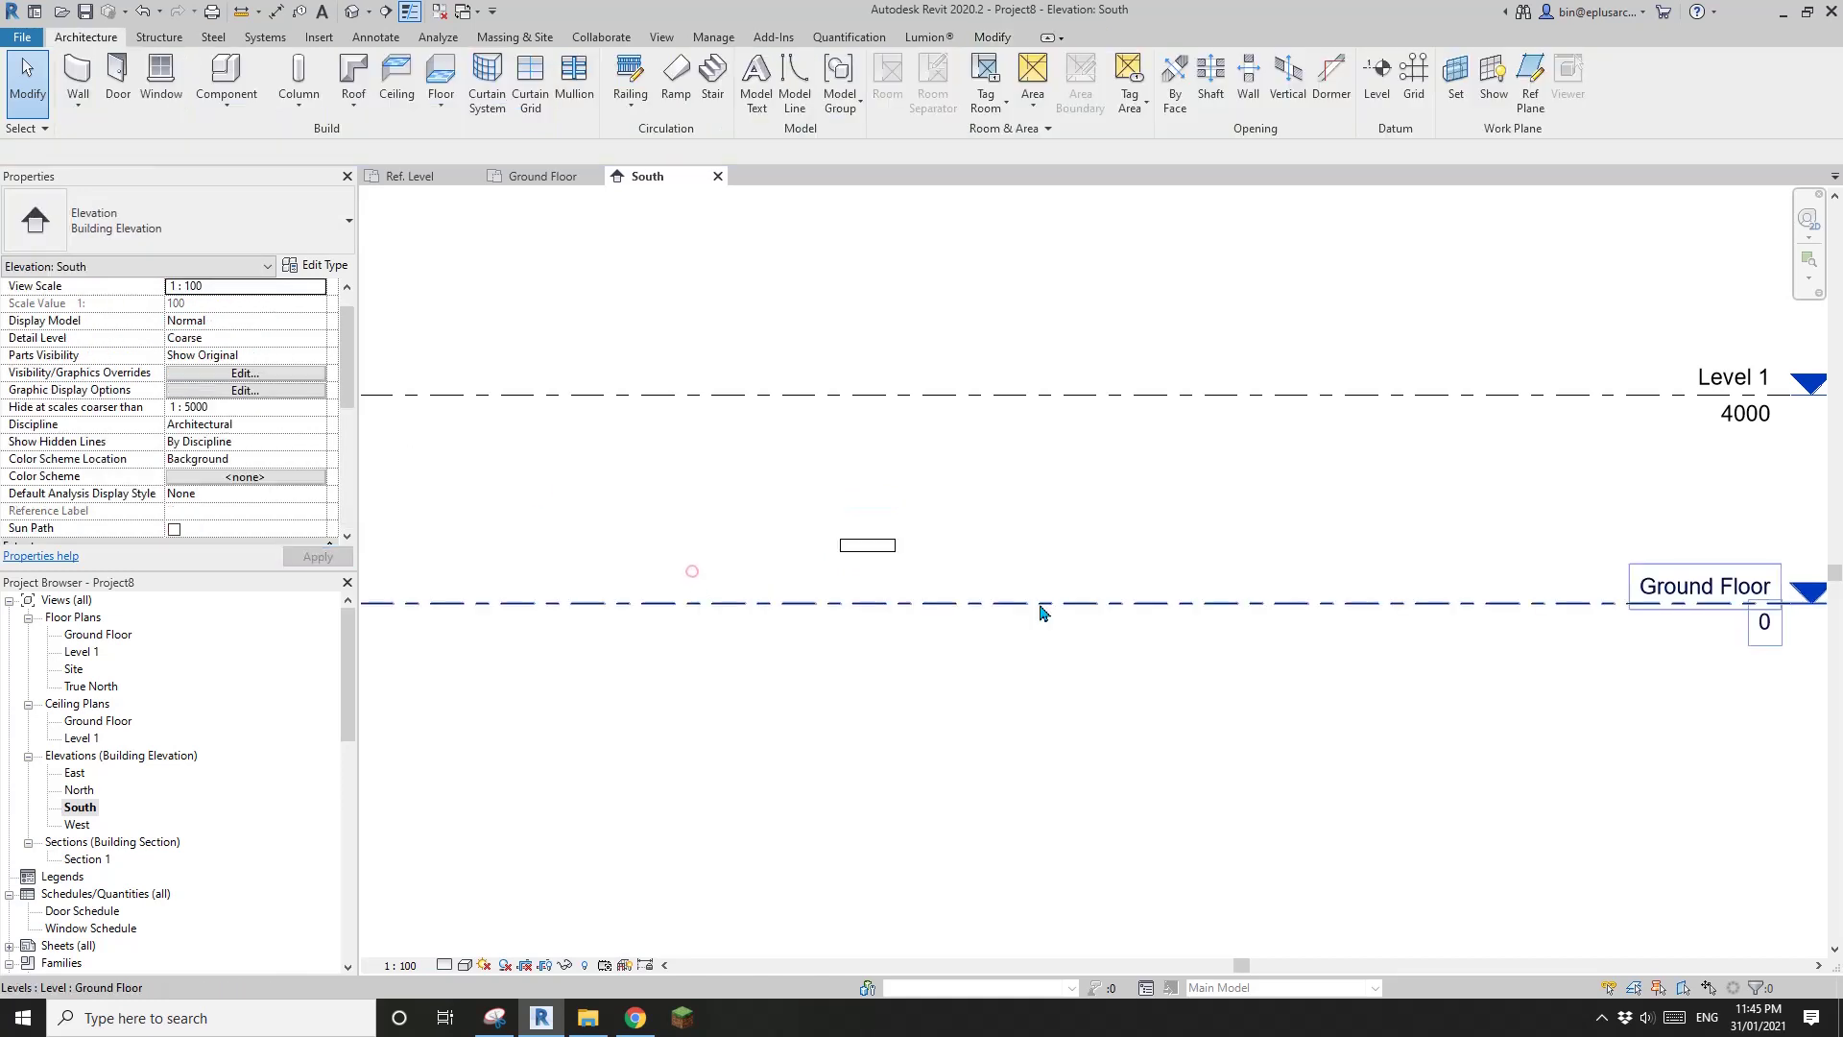
Set the generic model instance's offset from host to 0.
click(869, 553)
click(867, 545)
click(272, 339)
text(0)
click(977, 515)
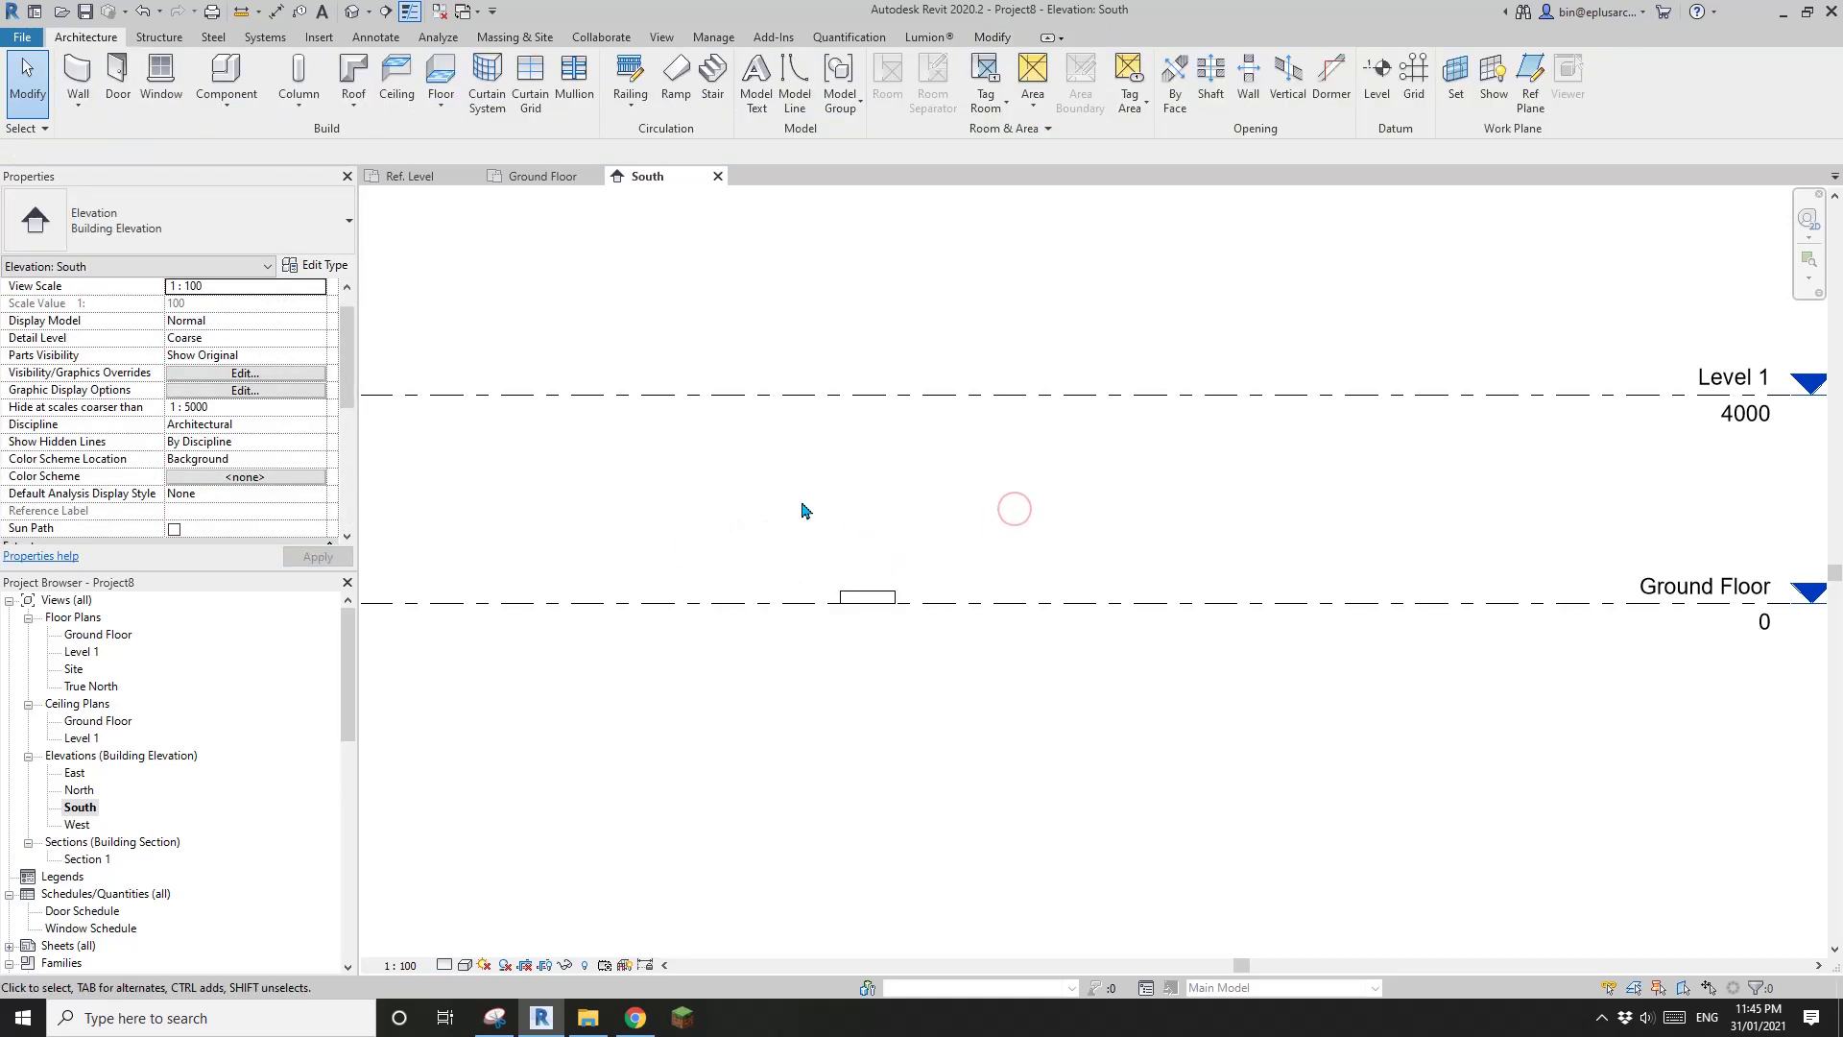
Close the inactive views, open the placed instance's family for editing and enable its Work Plane-Based parameter.
middle_drag(797, 516, 787, 534)
click(439, 11)
click(852, 621)
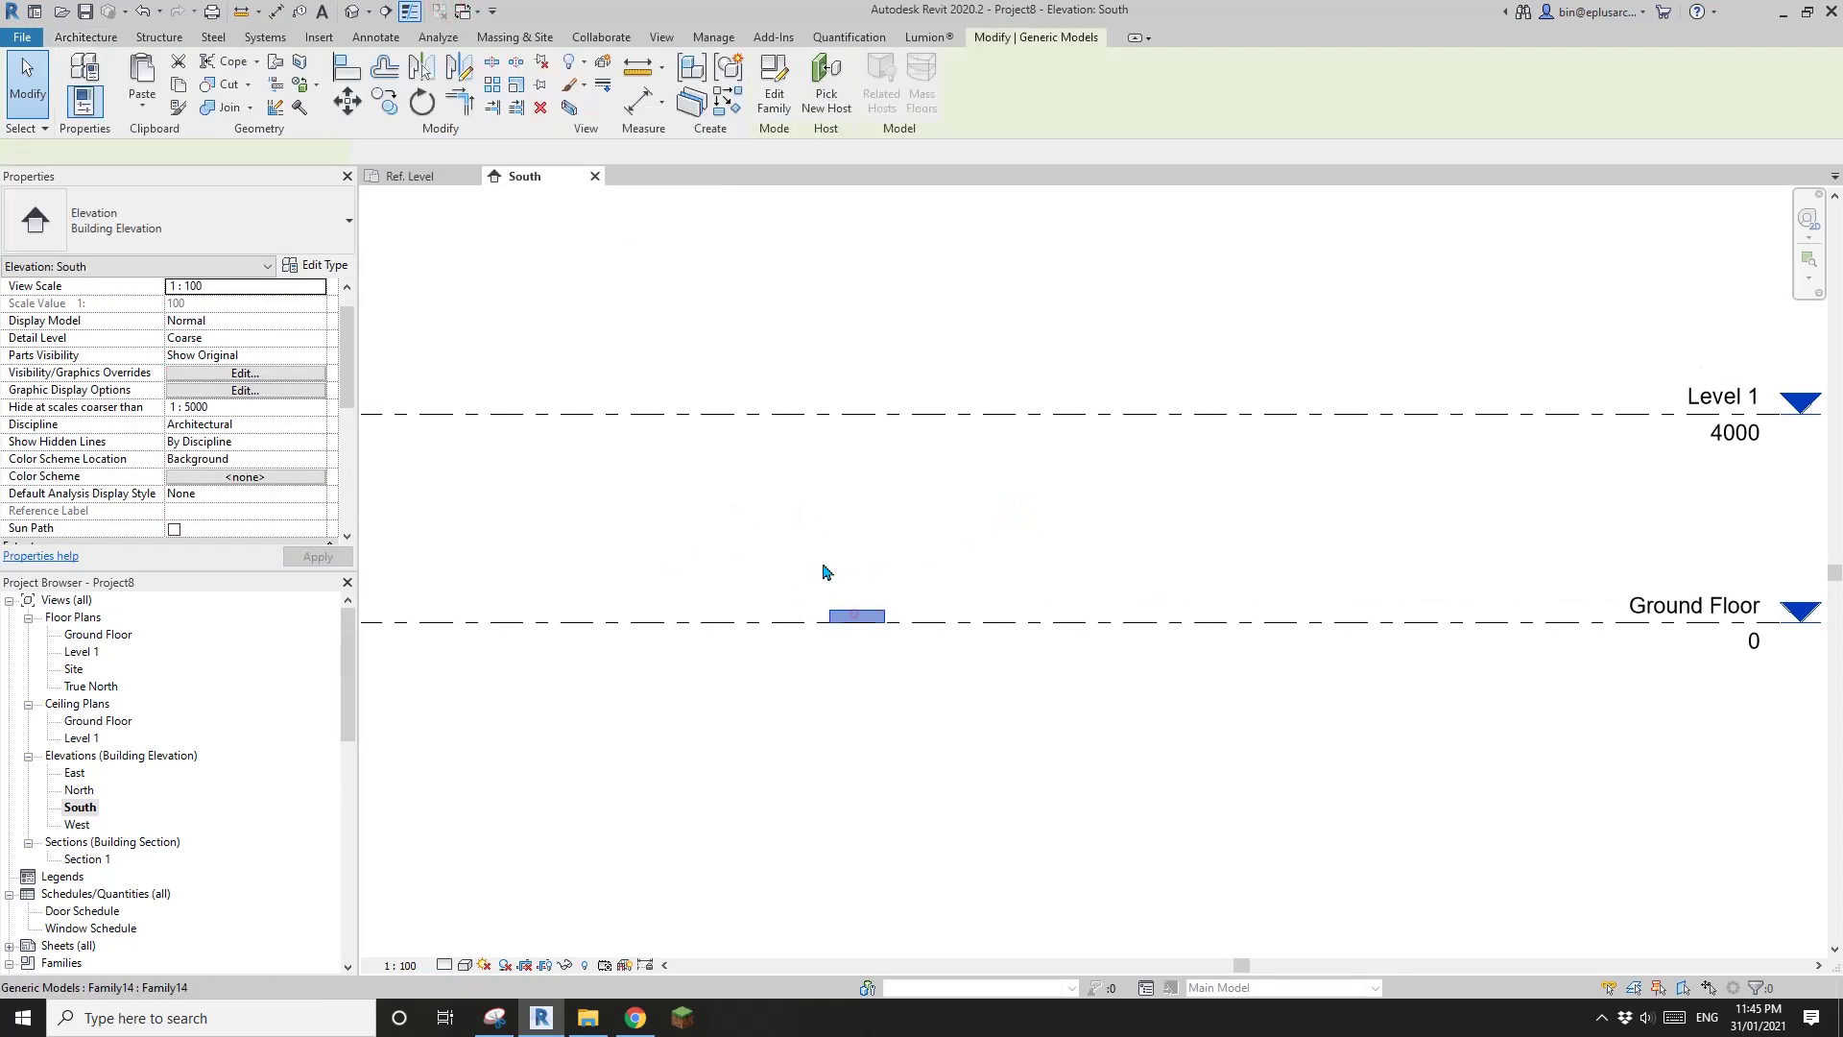
click(774, 85)
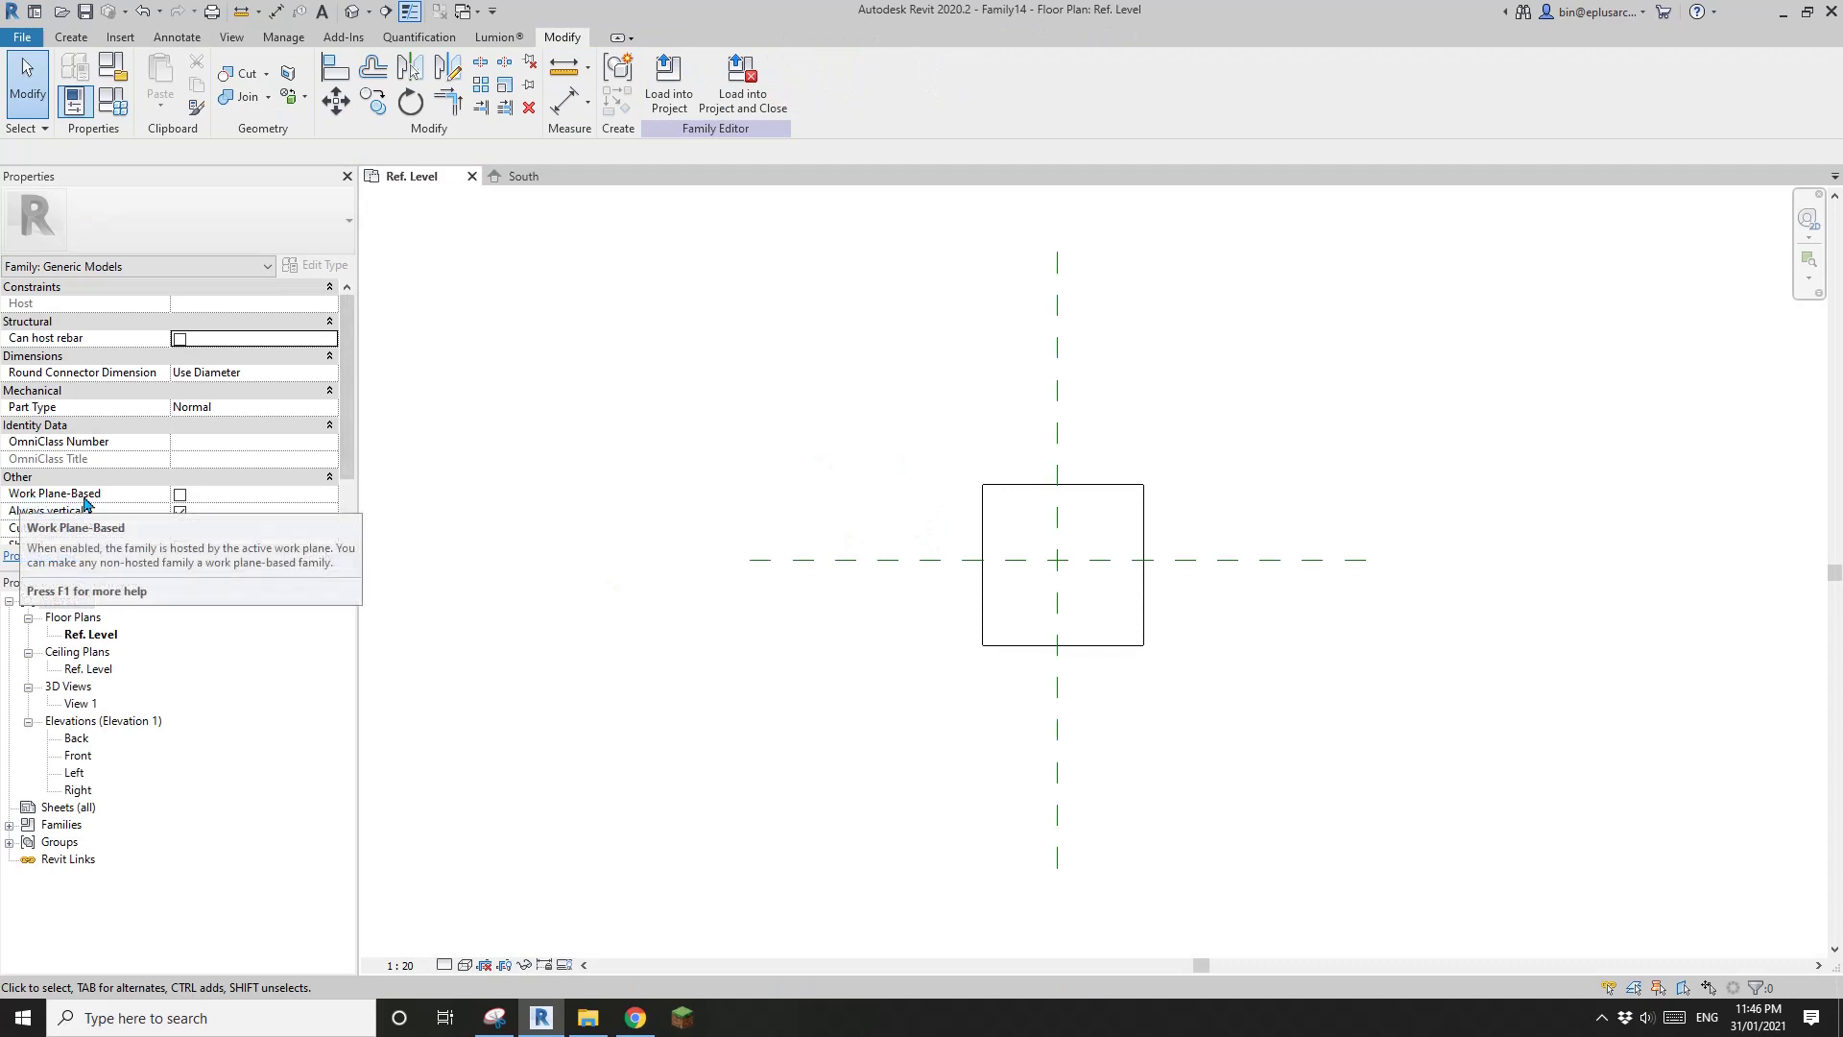
click(180, 493)
click(317, 557)
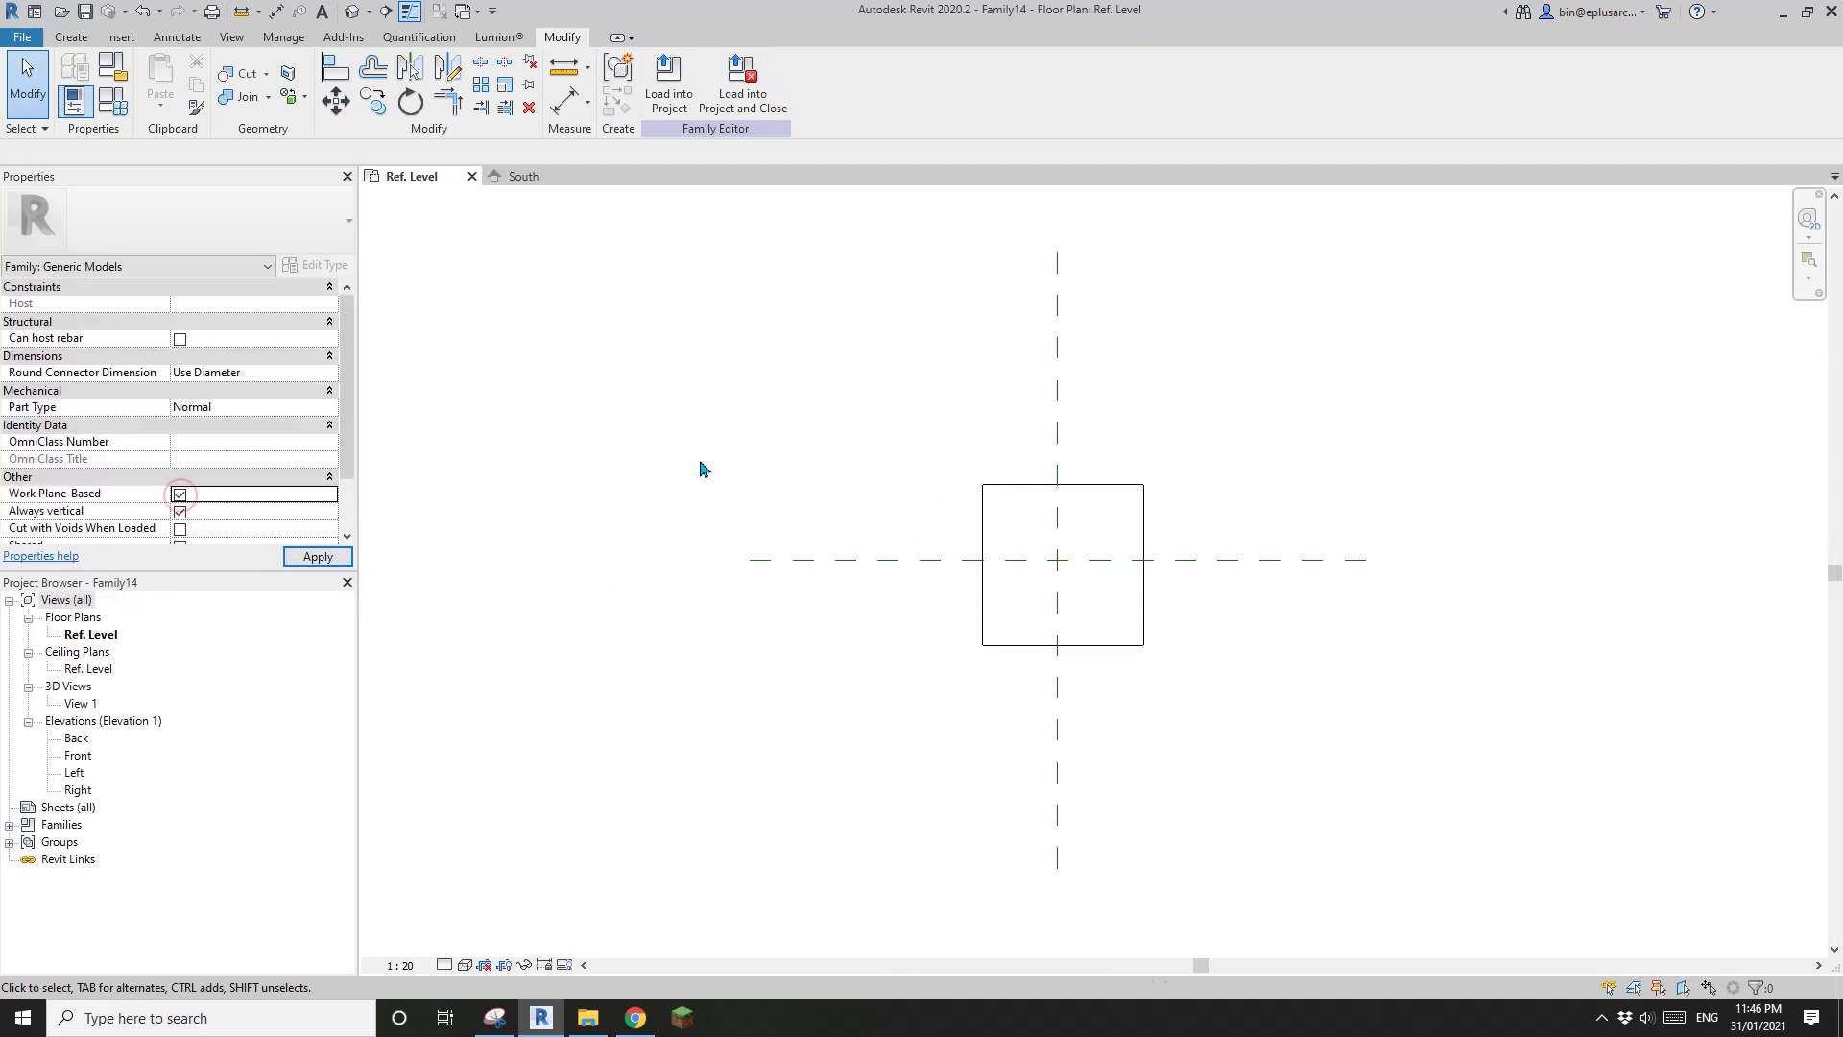
Load the edited family into the project, closing the family file, and open the Ground Floor floor plan.
click(748, 100)
click(959, 506)
click(953, 458)
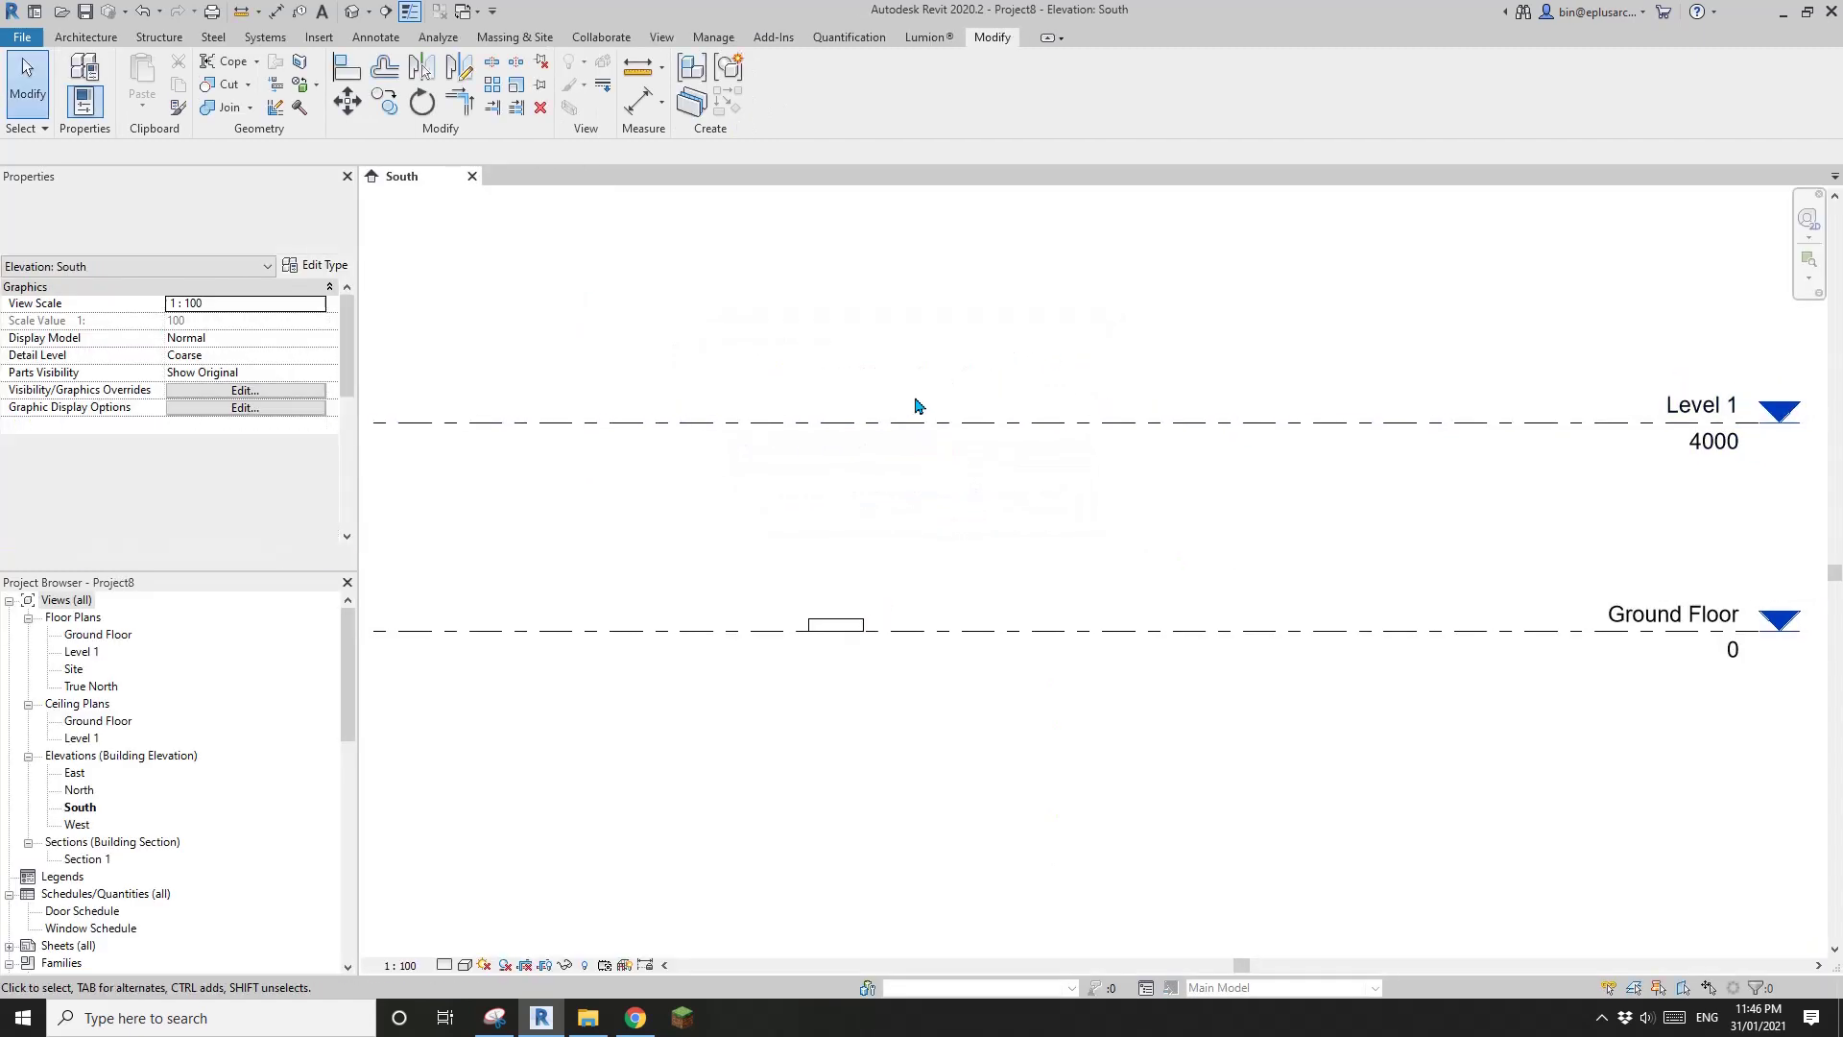
double_click(96, 635)
scroll(1051, 470, up, 4)
middle_drag(1060, 456, 970, 549)
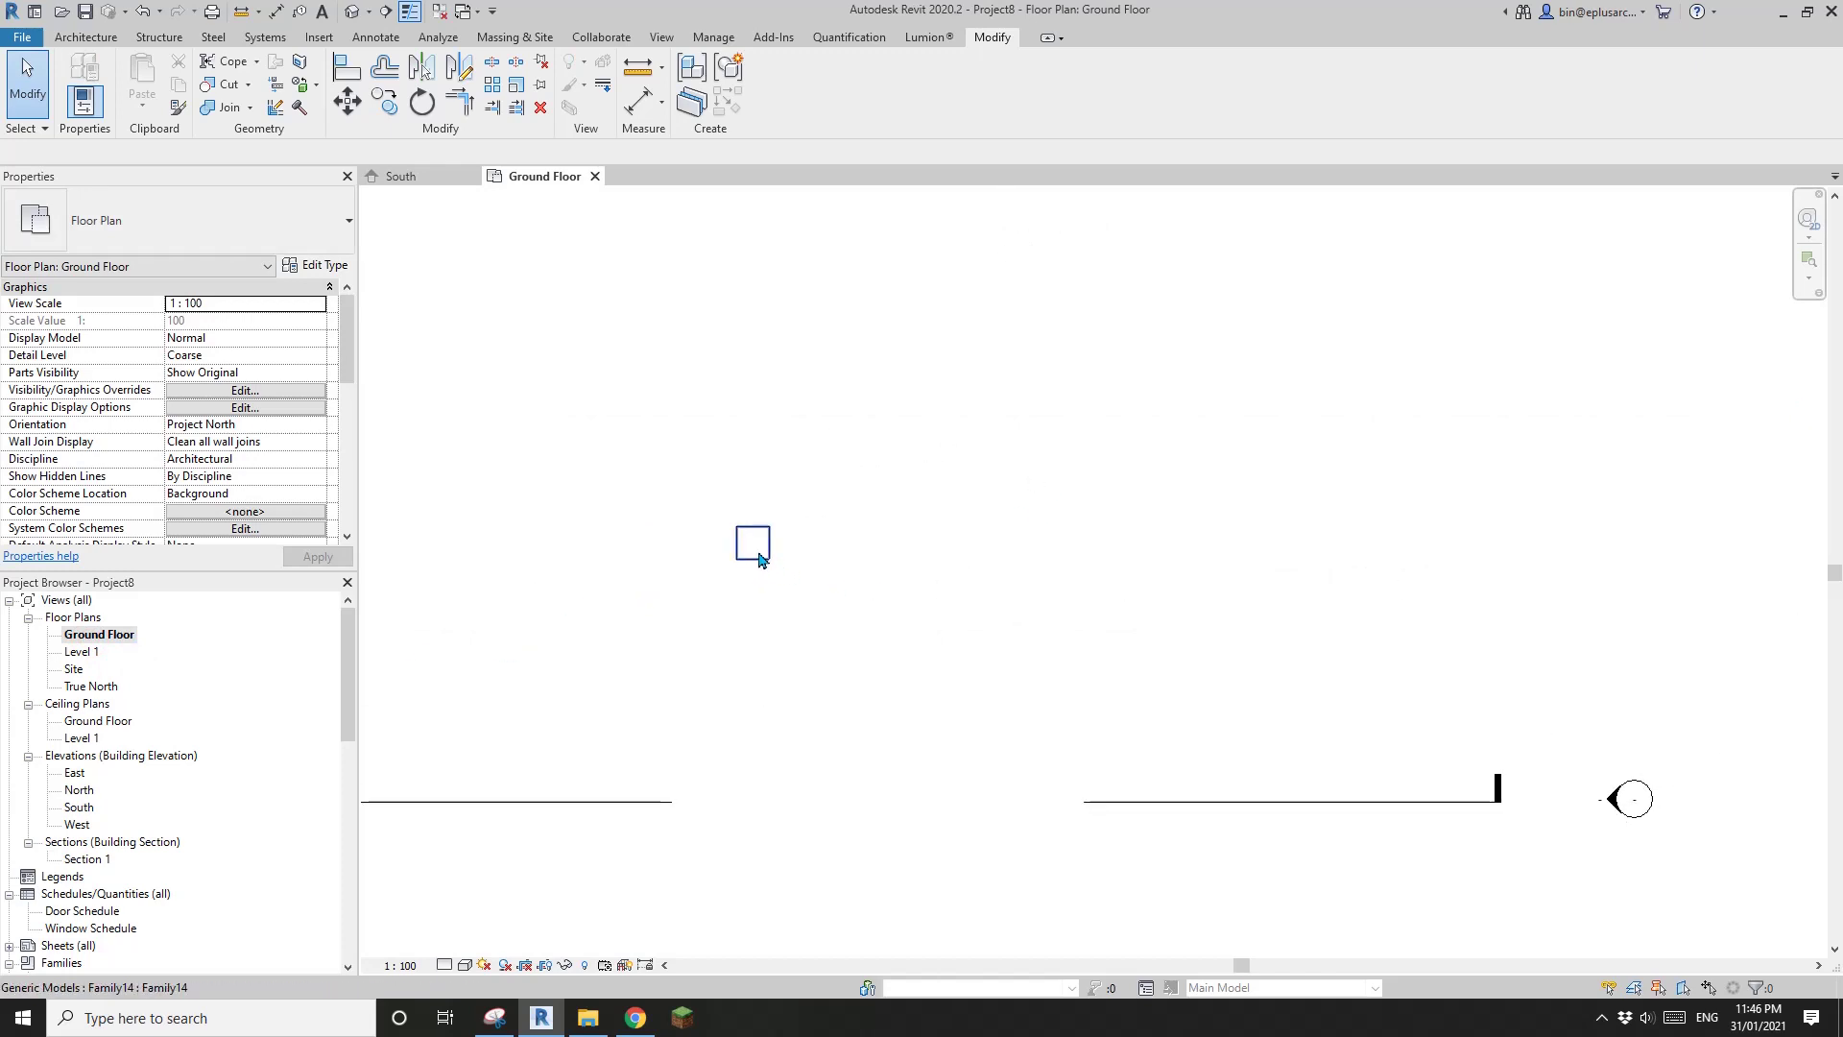
Try to place another instance of the generic model with Place on Face in the empty area beside the existing instance.
click(753, 554)
key(c)
key(s)
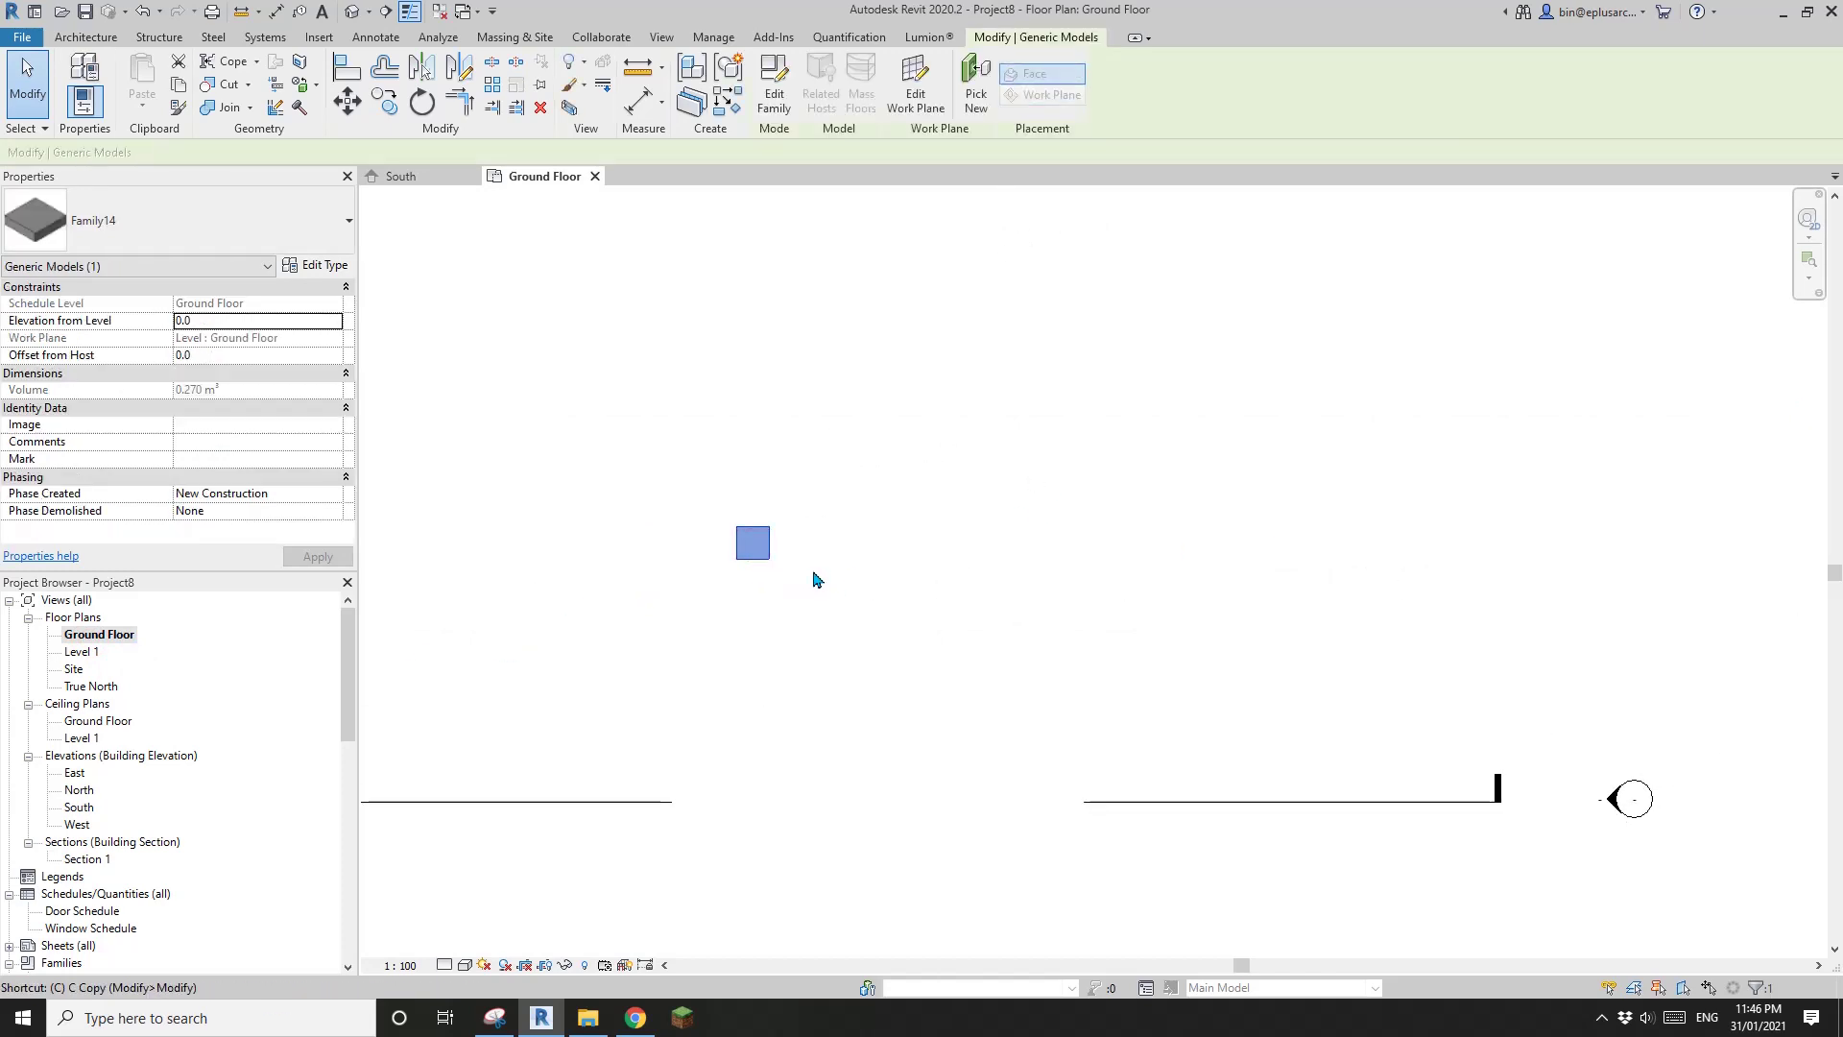
scroll(871, 574, down, 3)
scroll(913, 617, up, 3)
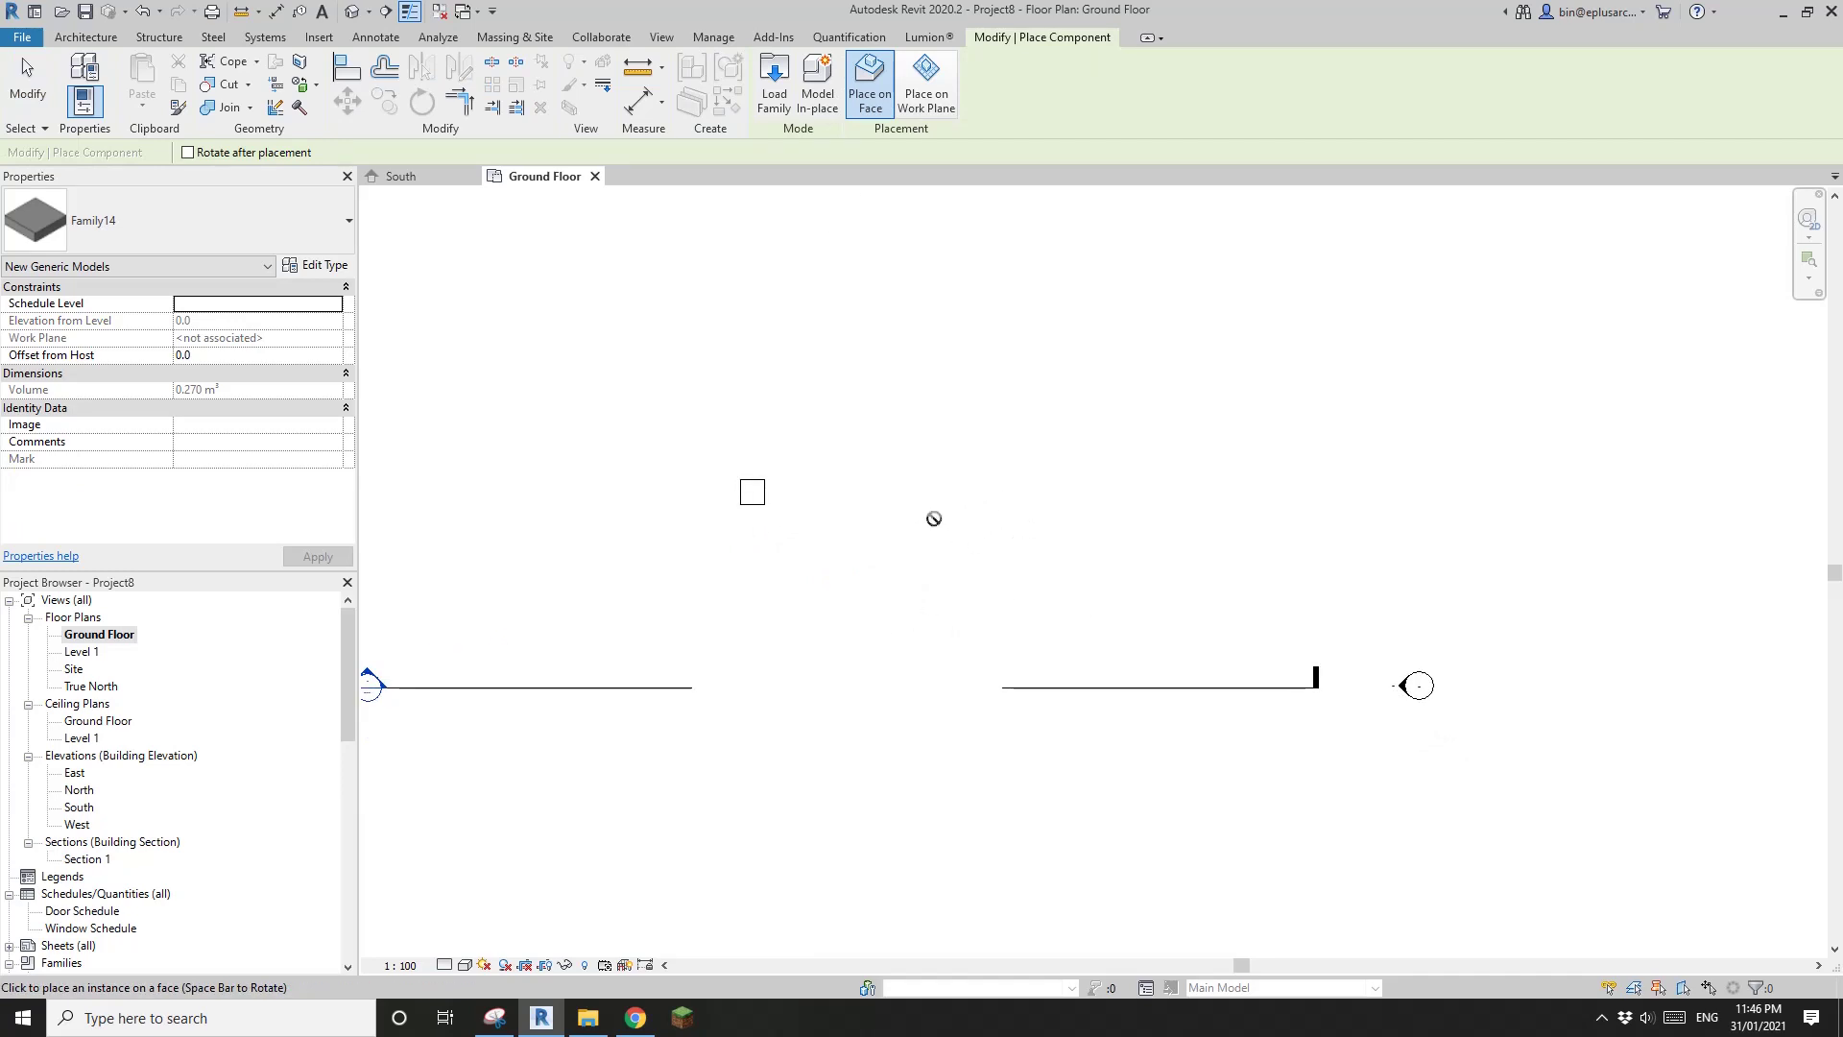
scroll(955, 517, up, 1)
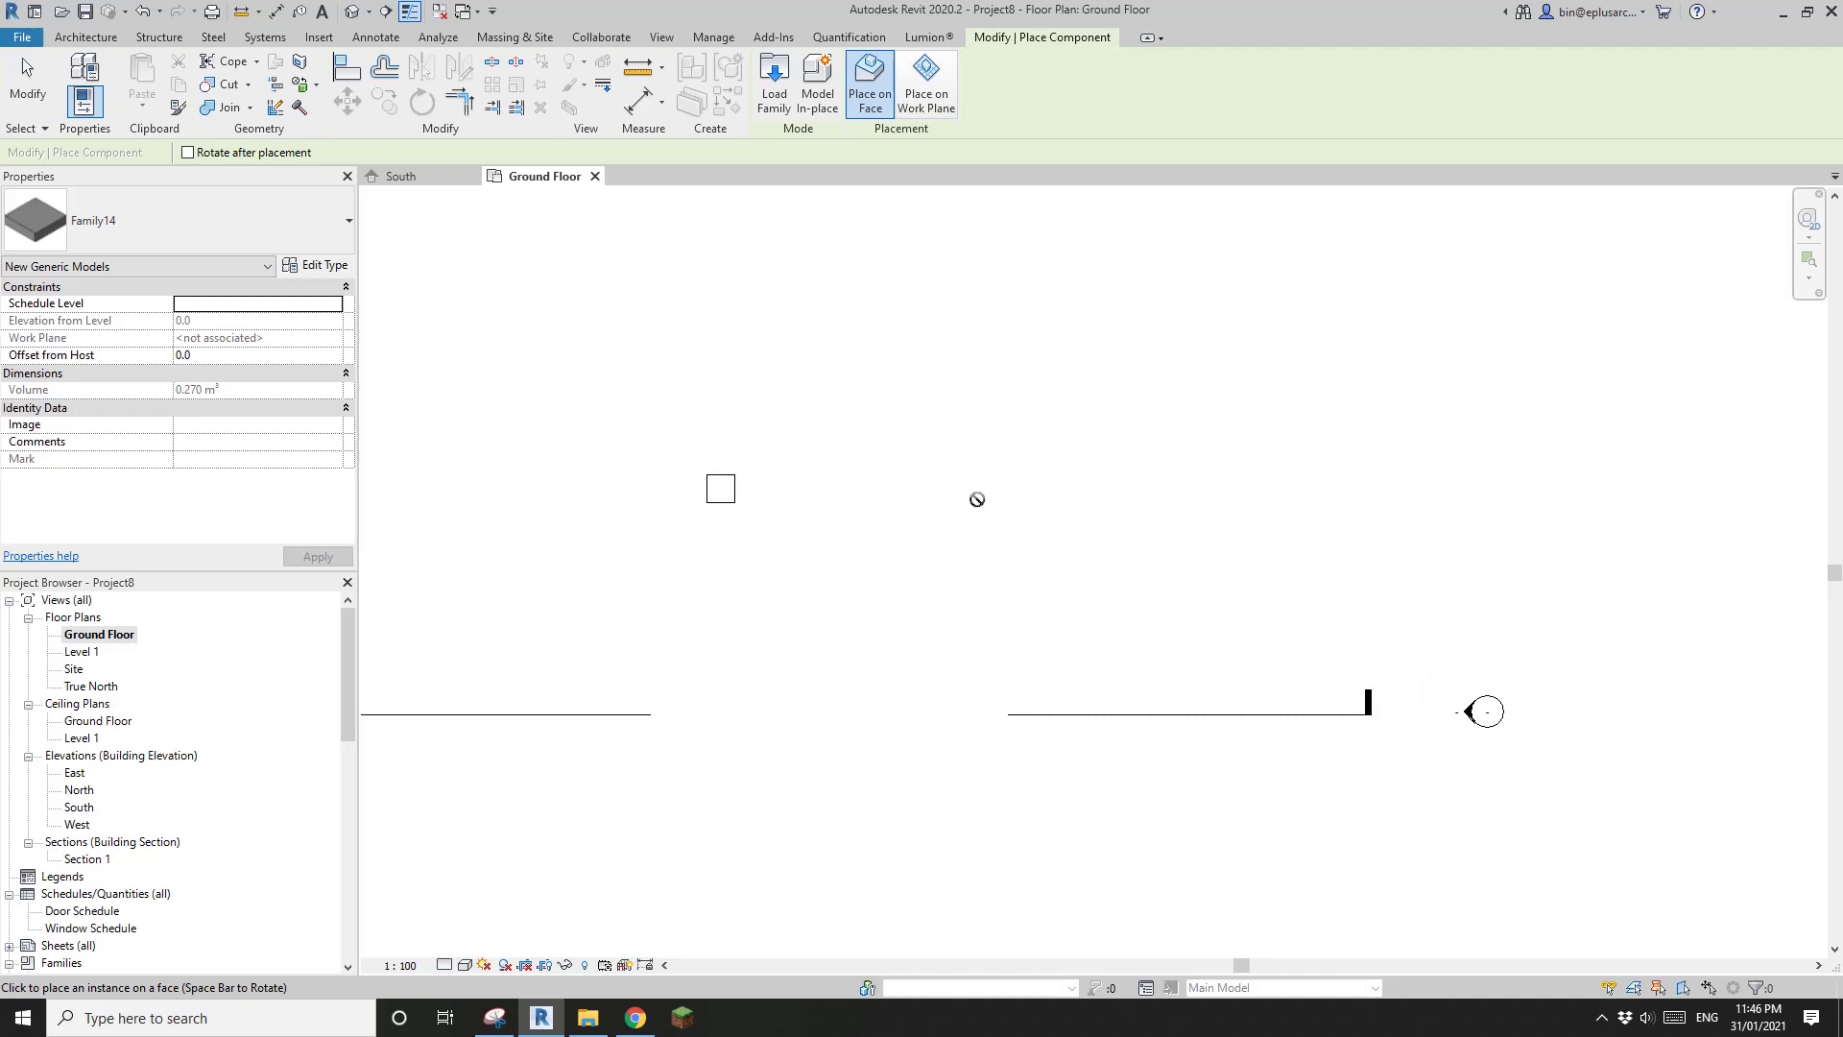
scroll(984, 503, down, 1)
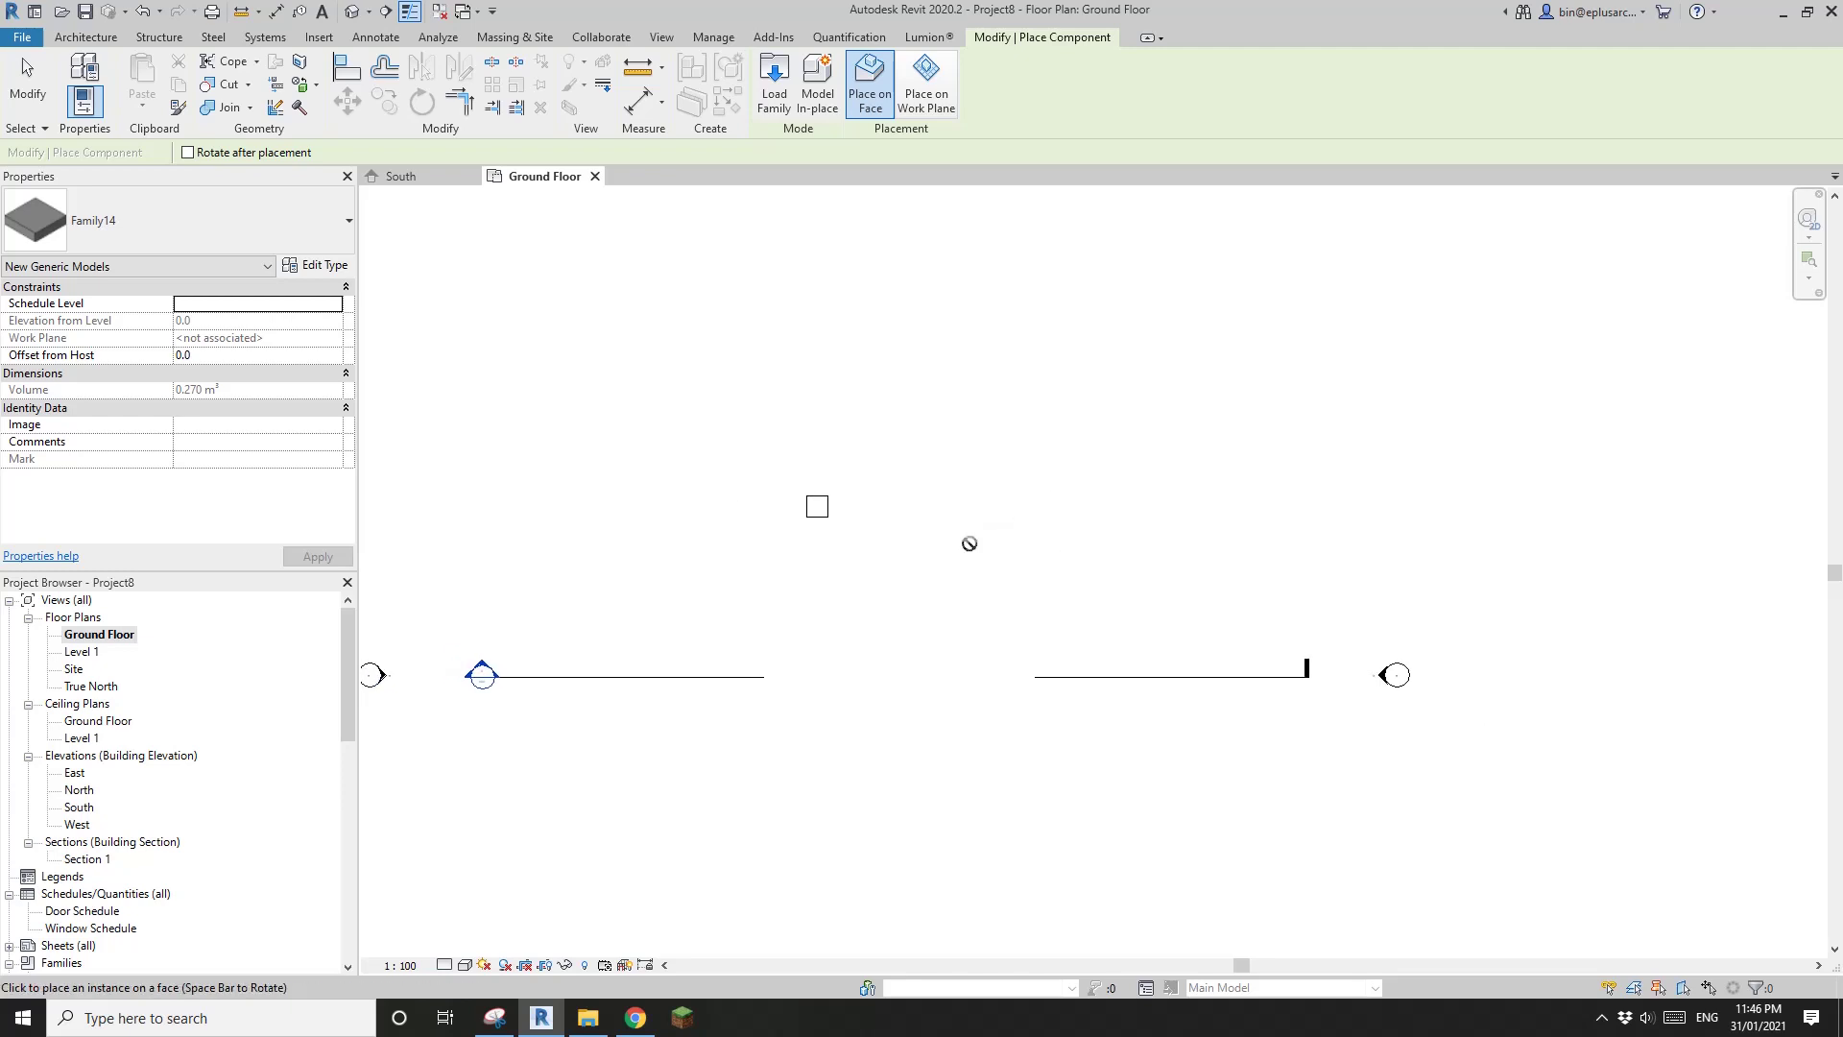
middle_drag(1020, 592, 1004, 596)
click(983, 550)
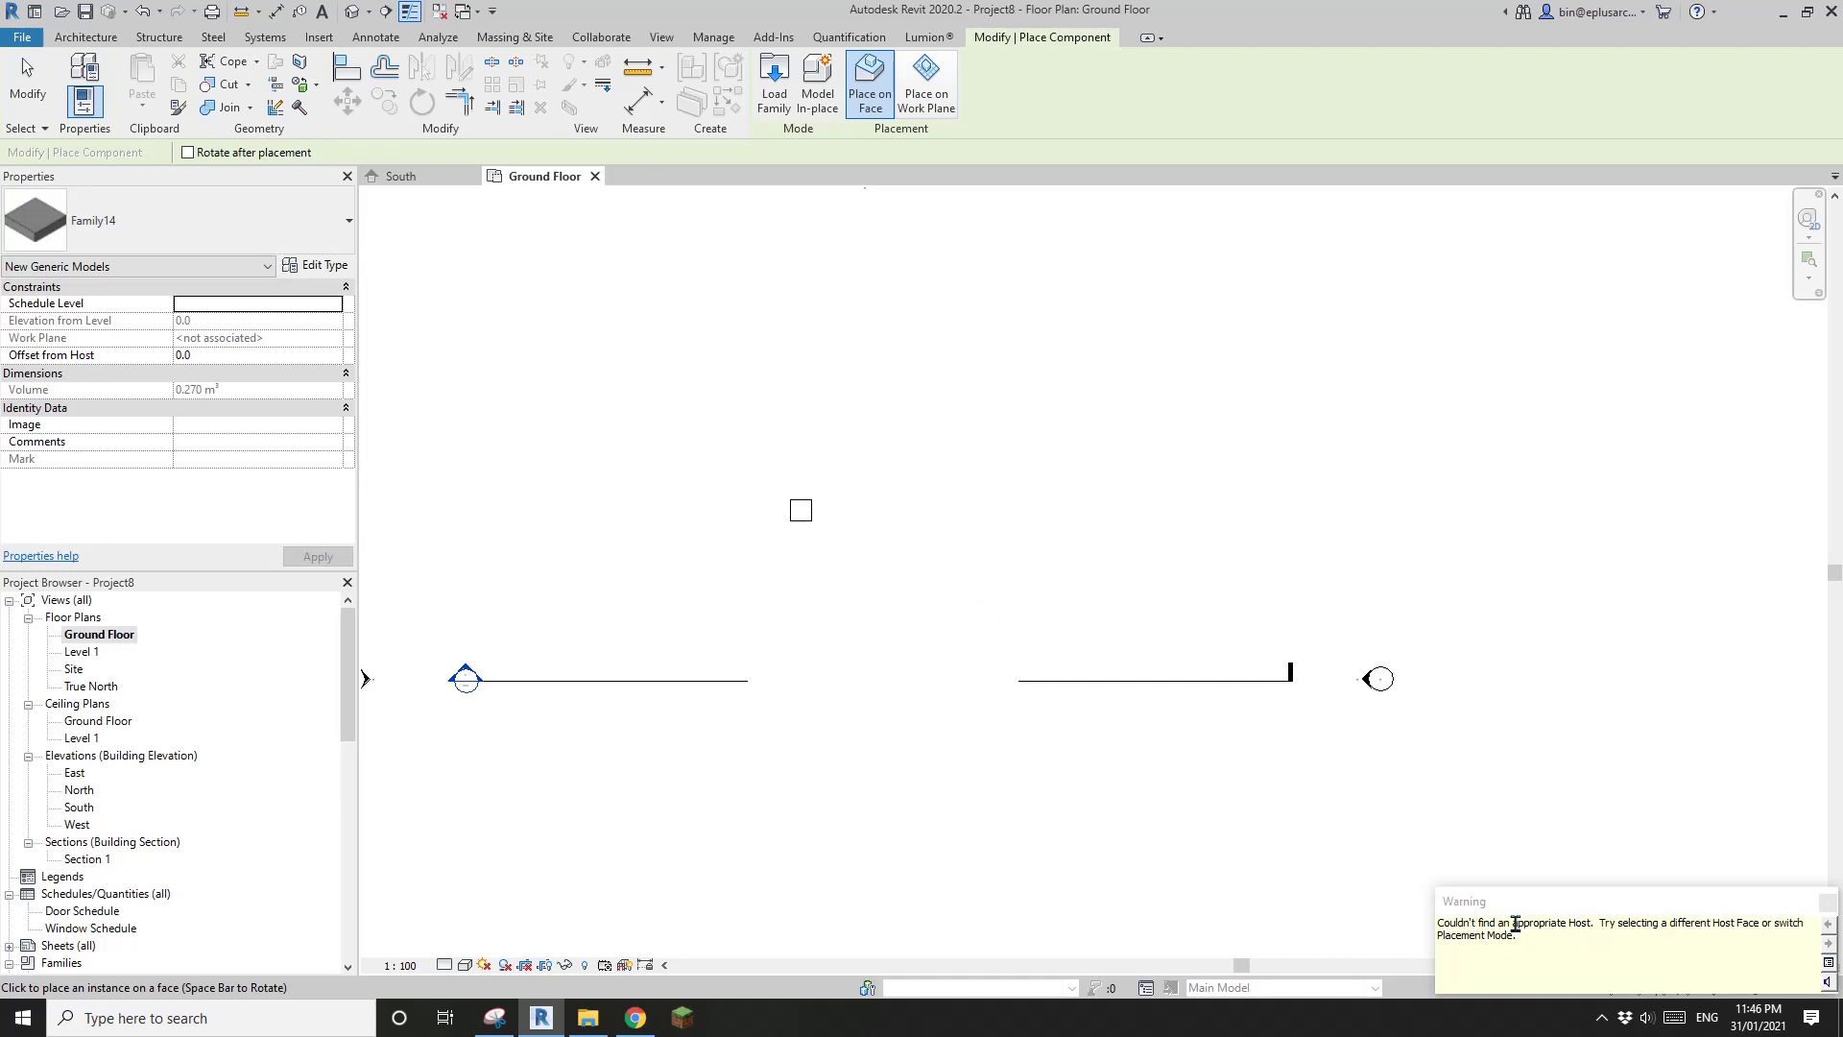
middle_drag(1025, 391, 1025, 395)
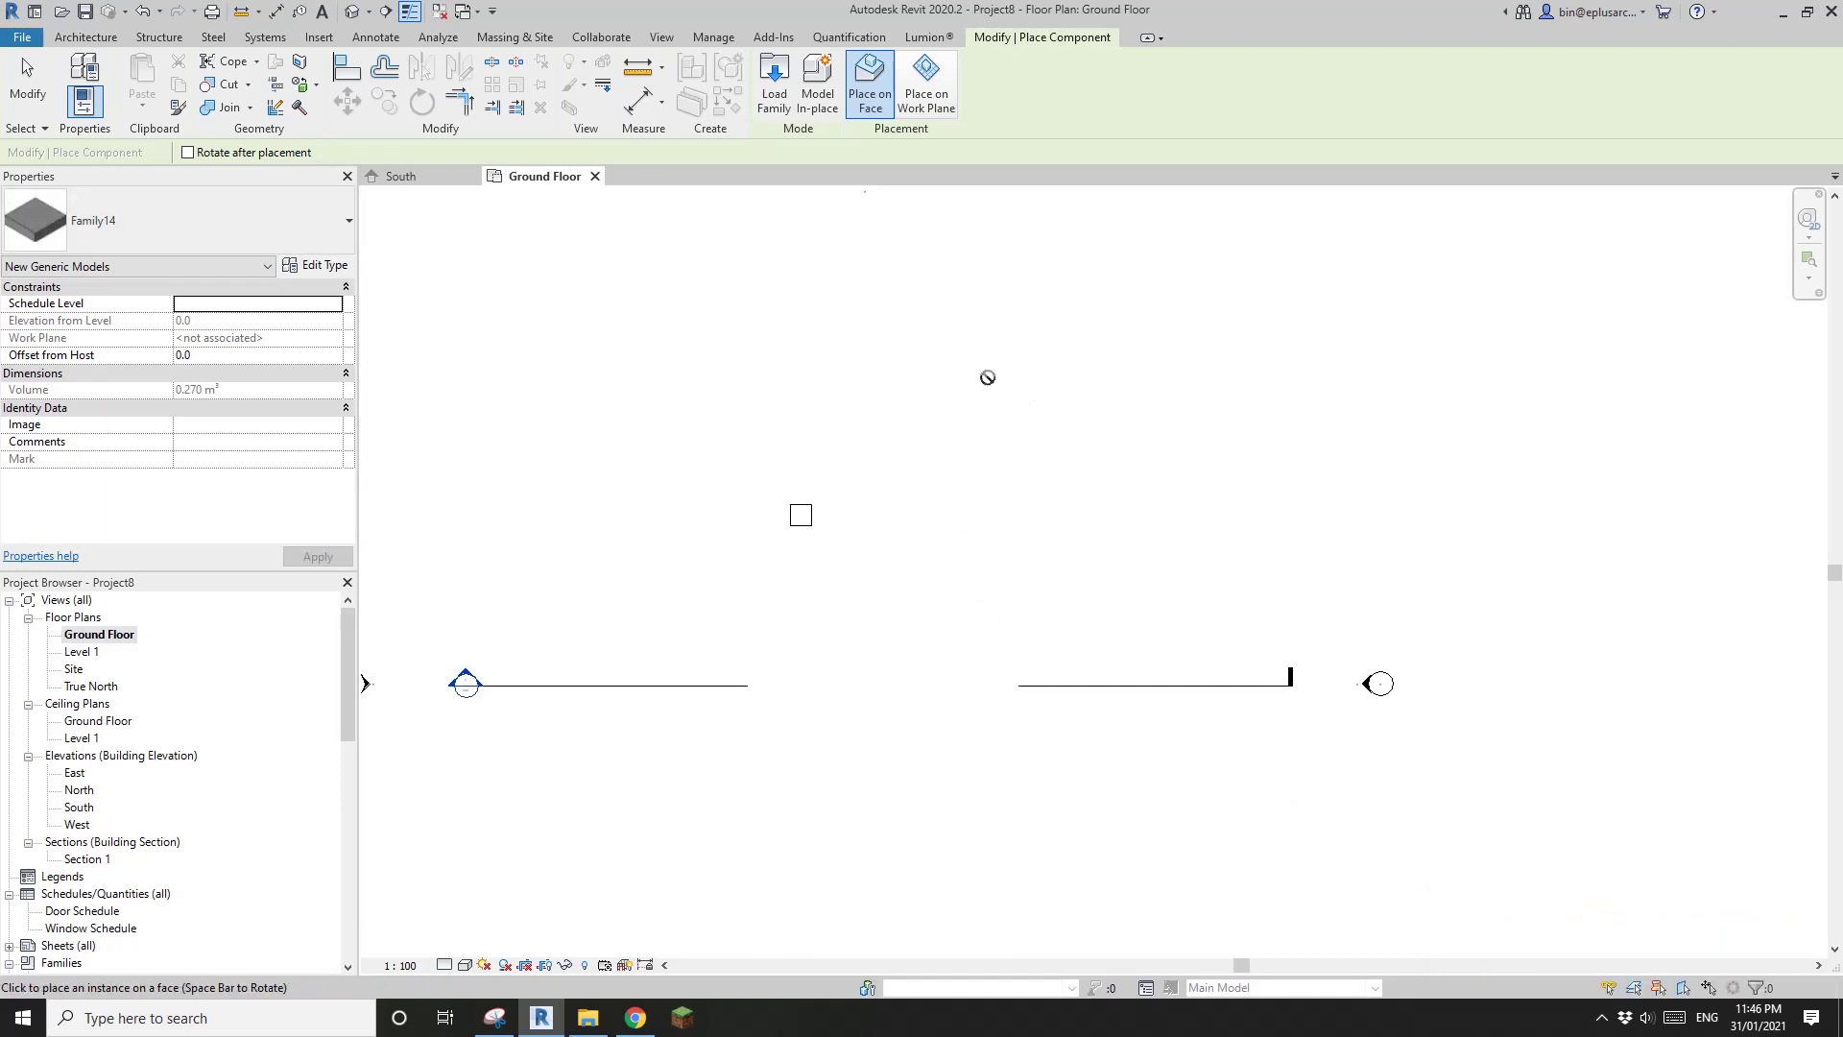
middle_drag(1020, 544, 930, 412)
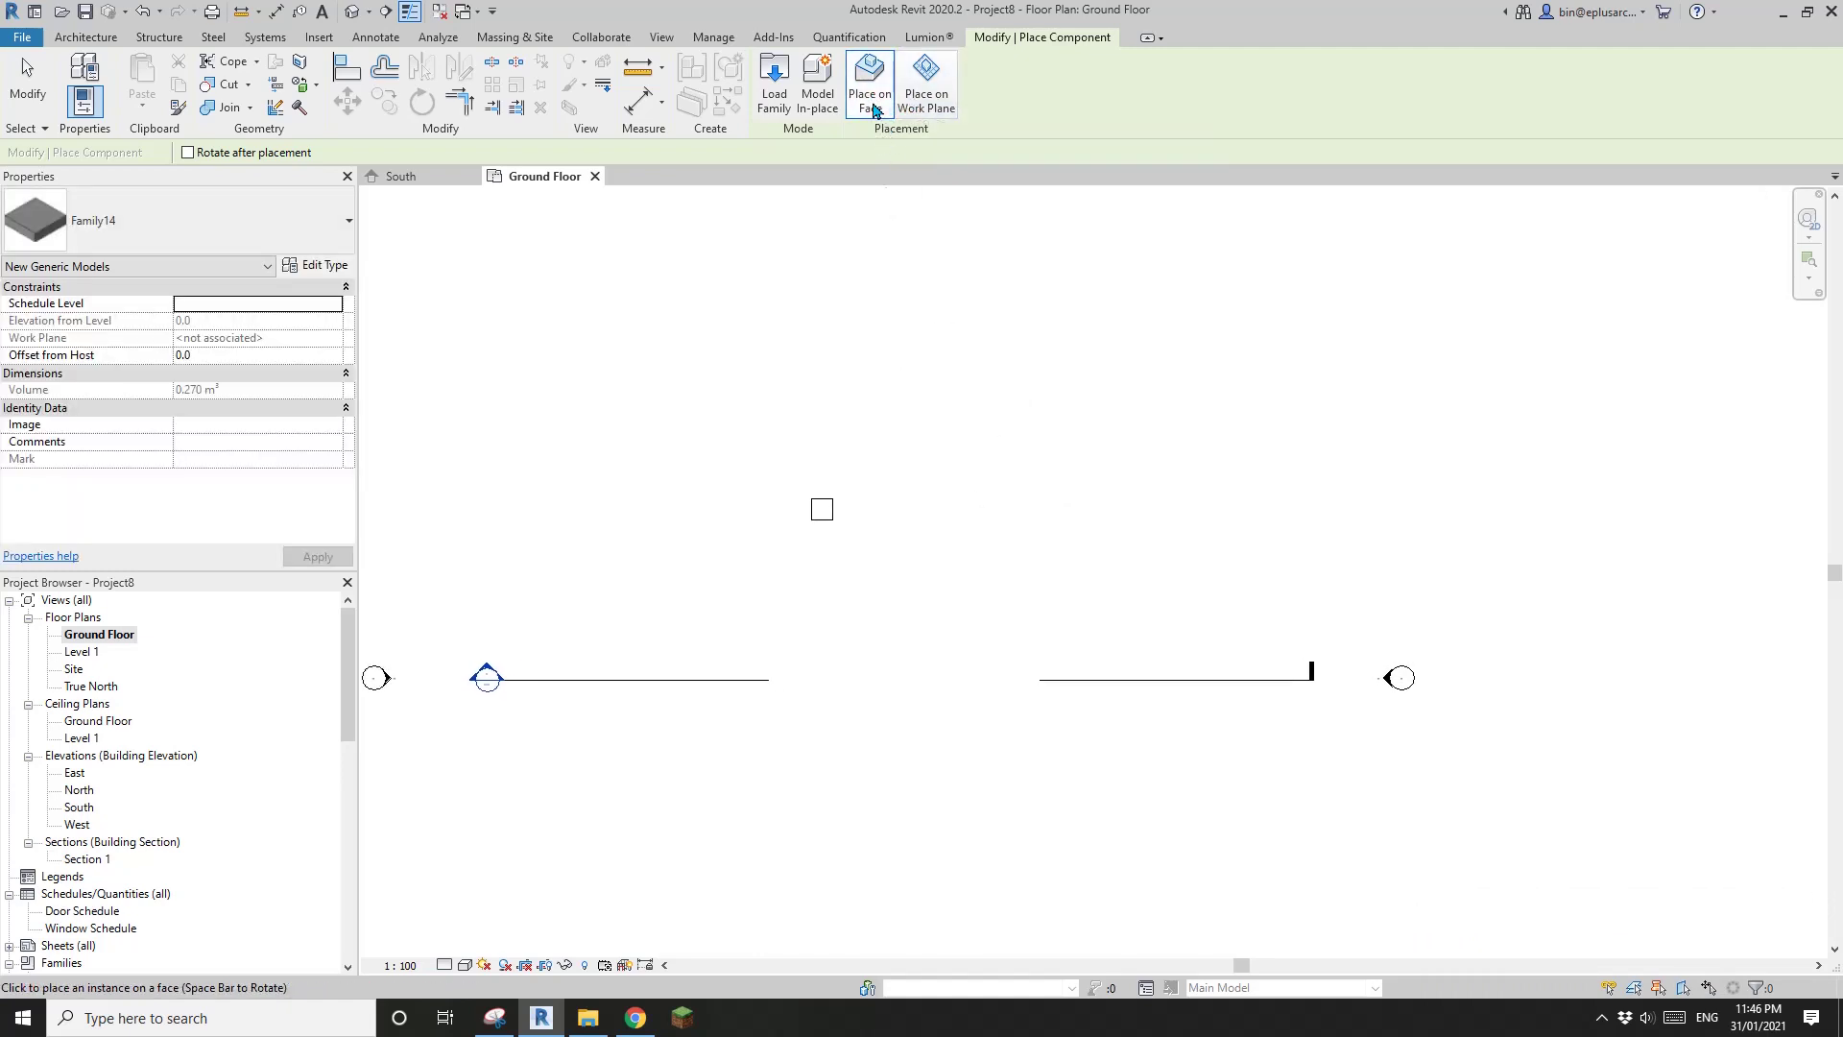
middle_drag(932, 237, 896, 268)
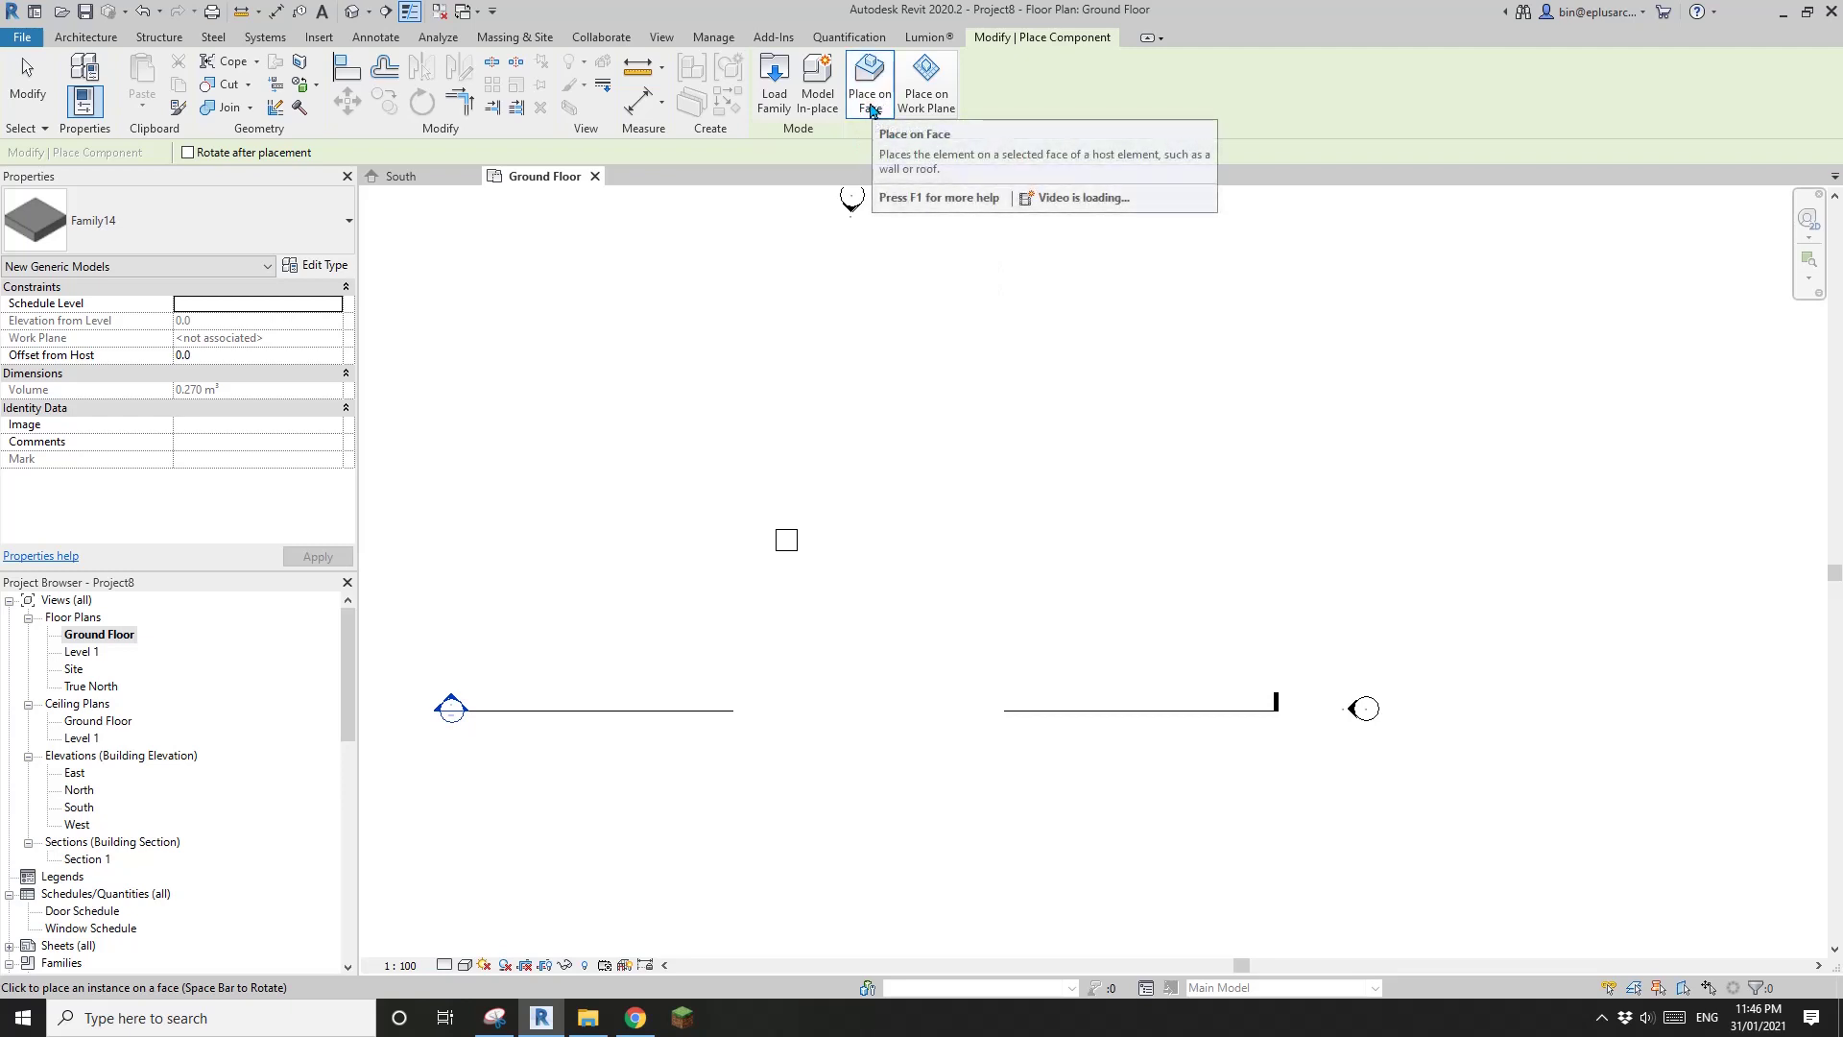
middle_drag(983, 430, 983, 413)
middle_drag(978, 485, 999, 490)
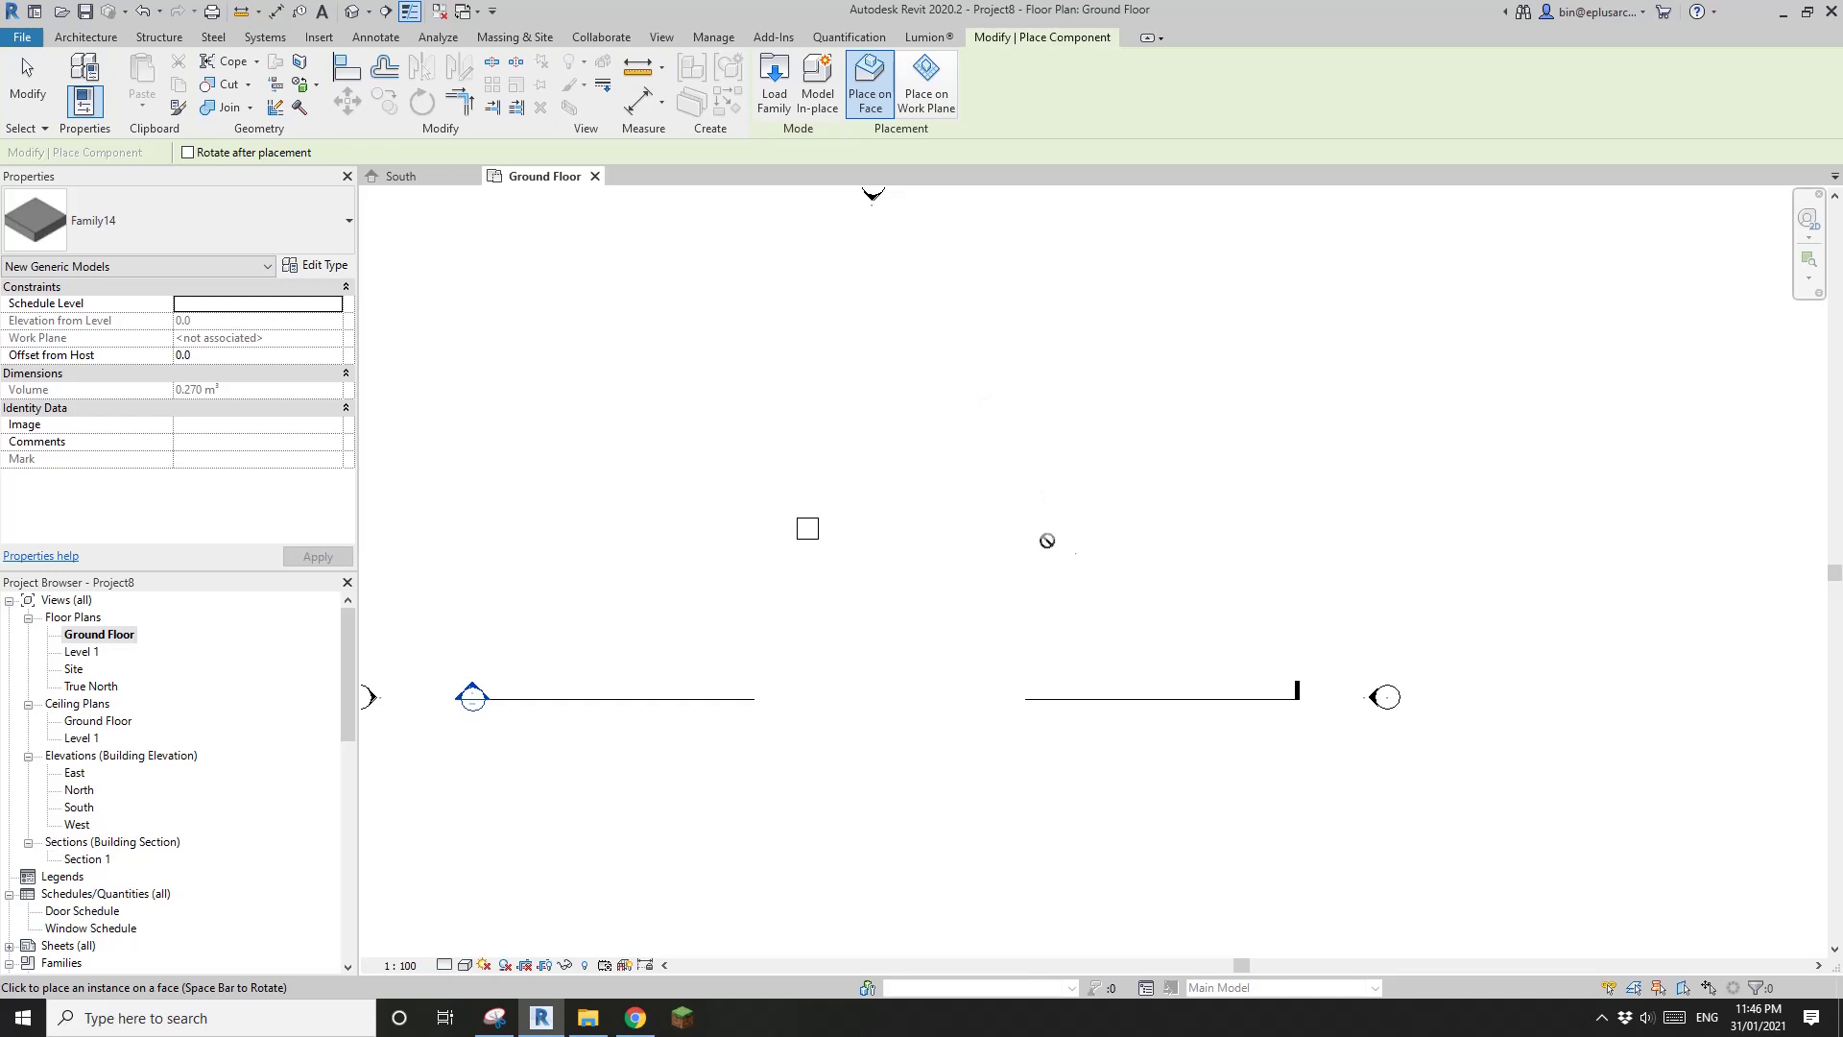
middle_drag(1028, 564, 1014, 578)
Create a rectangular Generic 150mm floor on Ground Floor, beside the existing generic model instance.
click(85, 37)
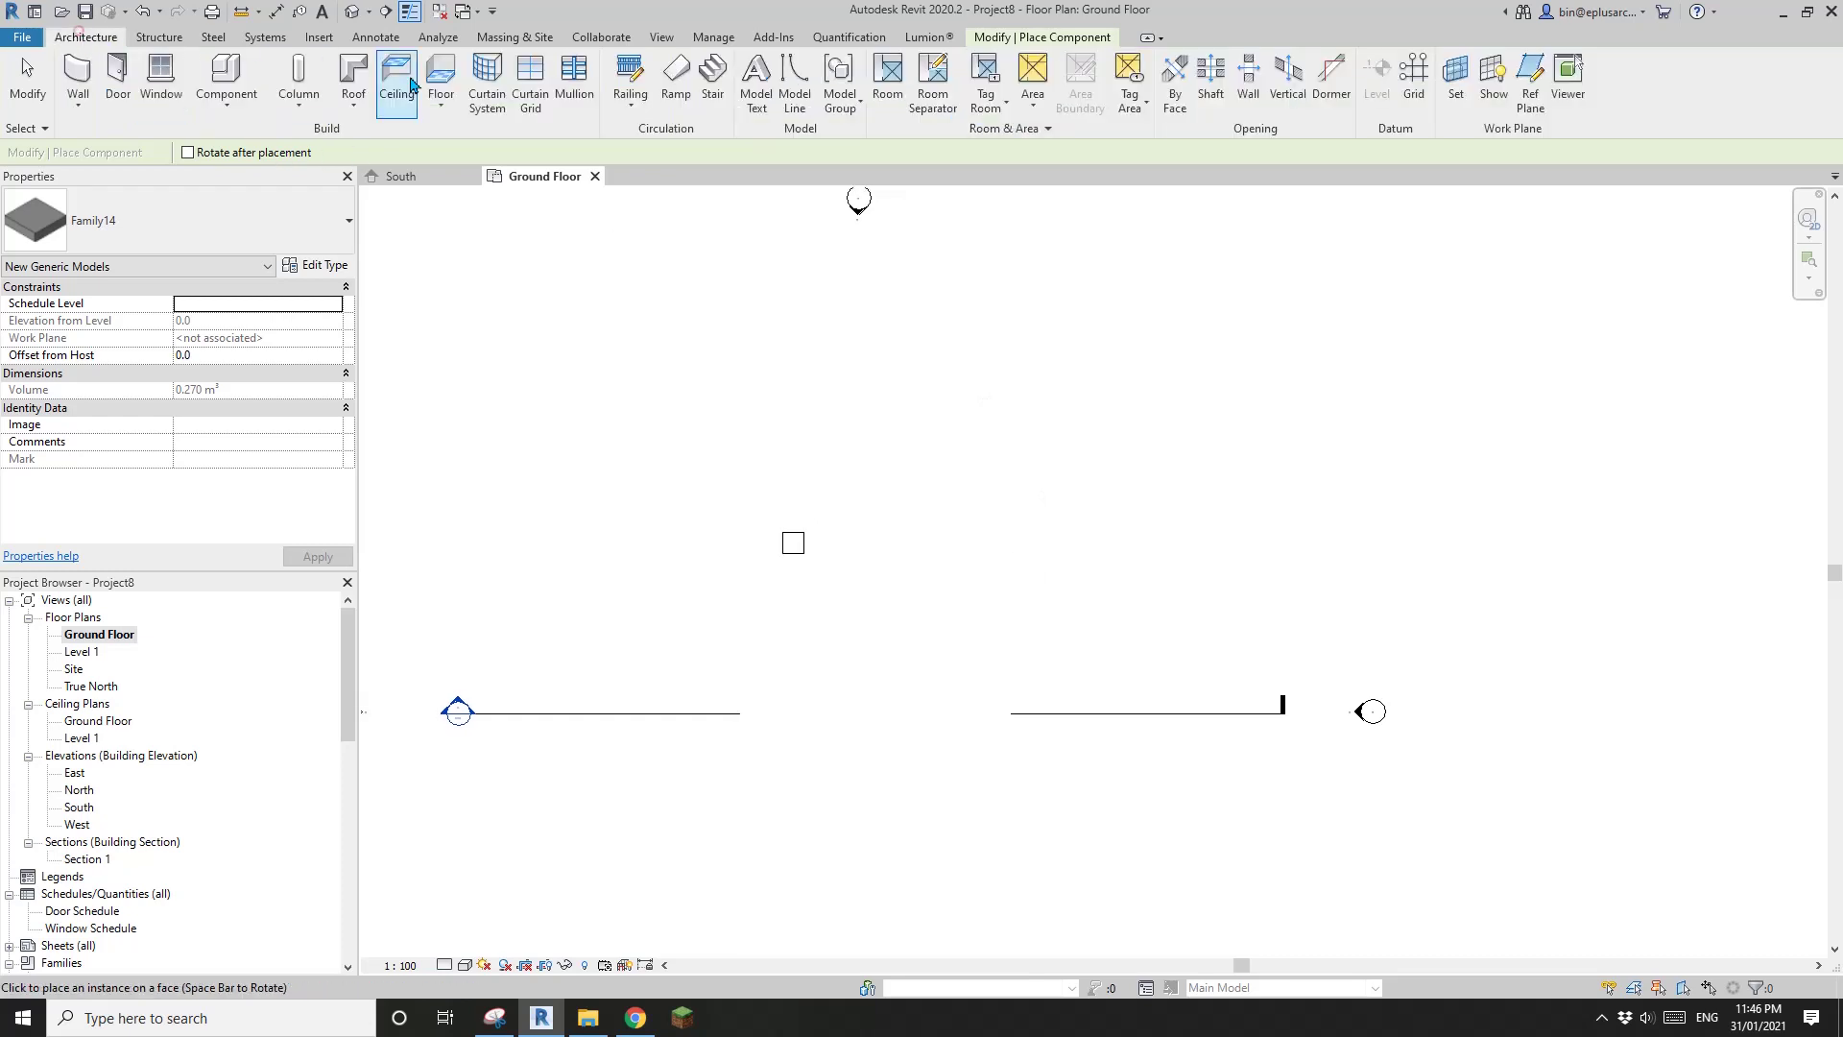
click(441, 77)
click(933, 62)
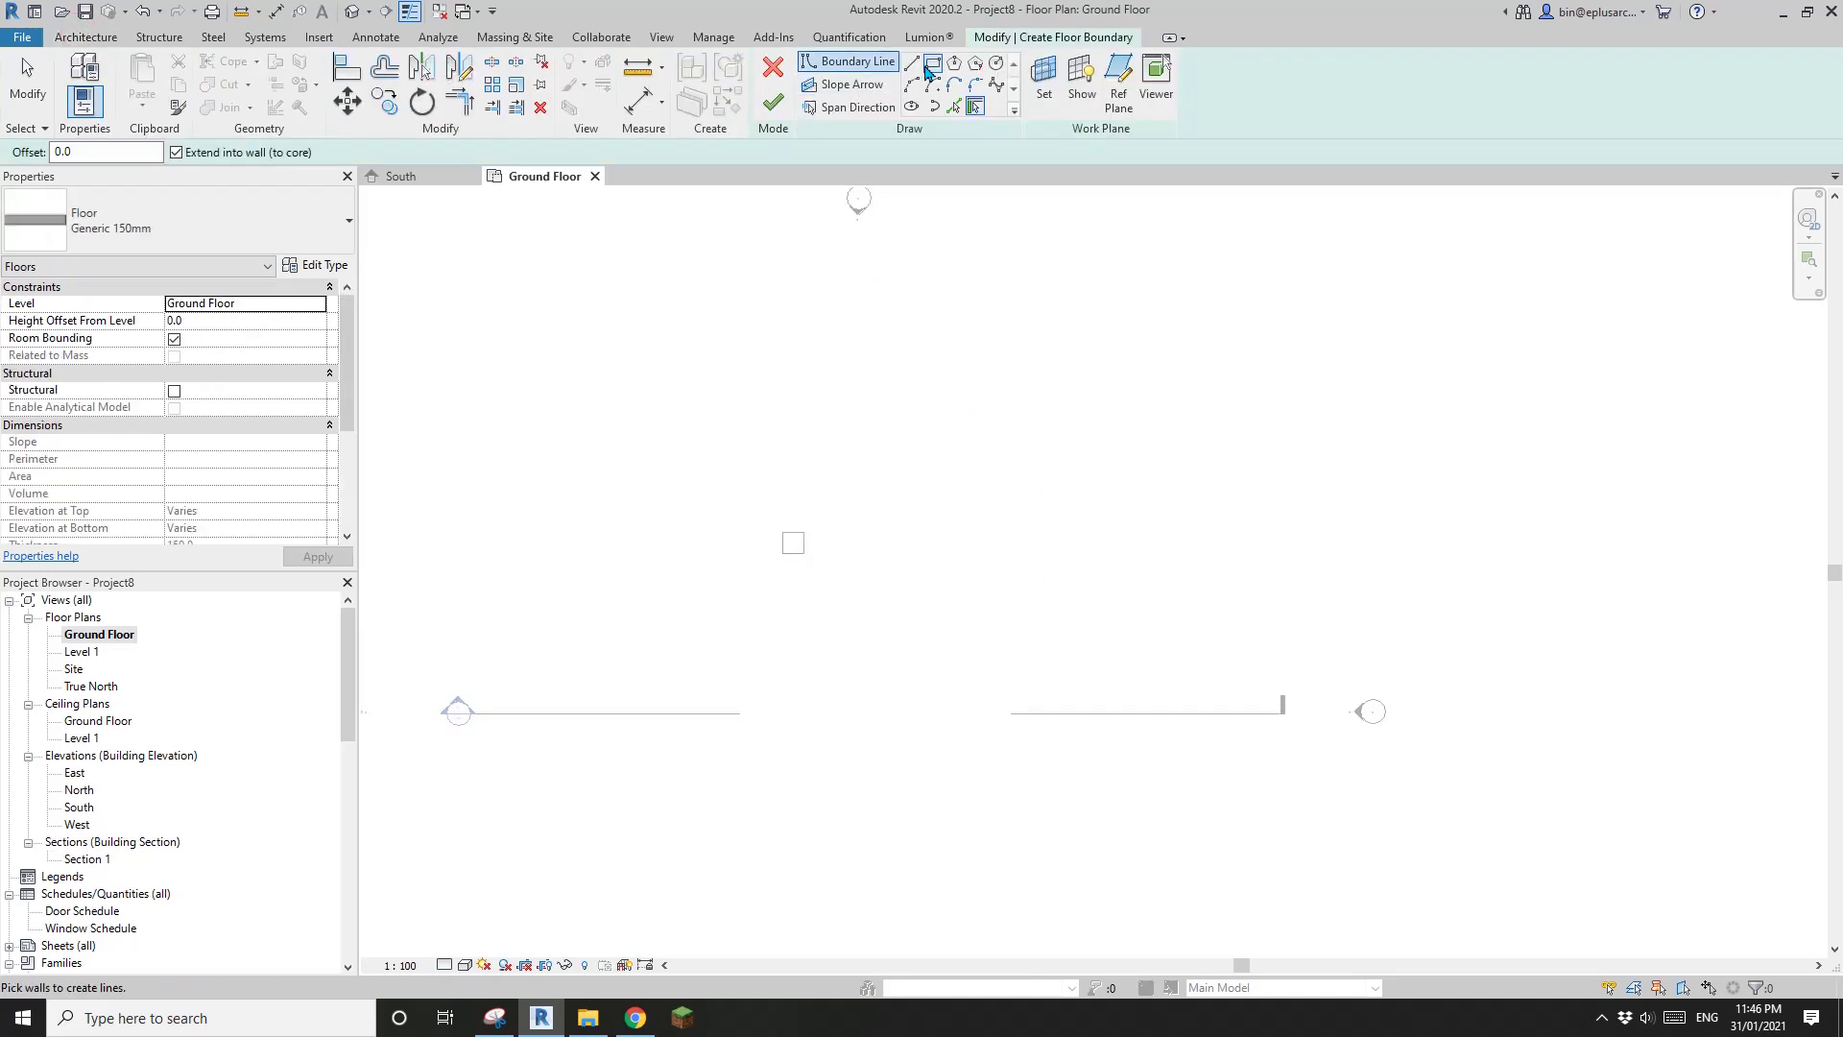
click(958, 486)
click(1180, 604)
click(772, 102)
click(988, 362)
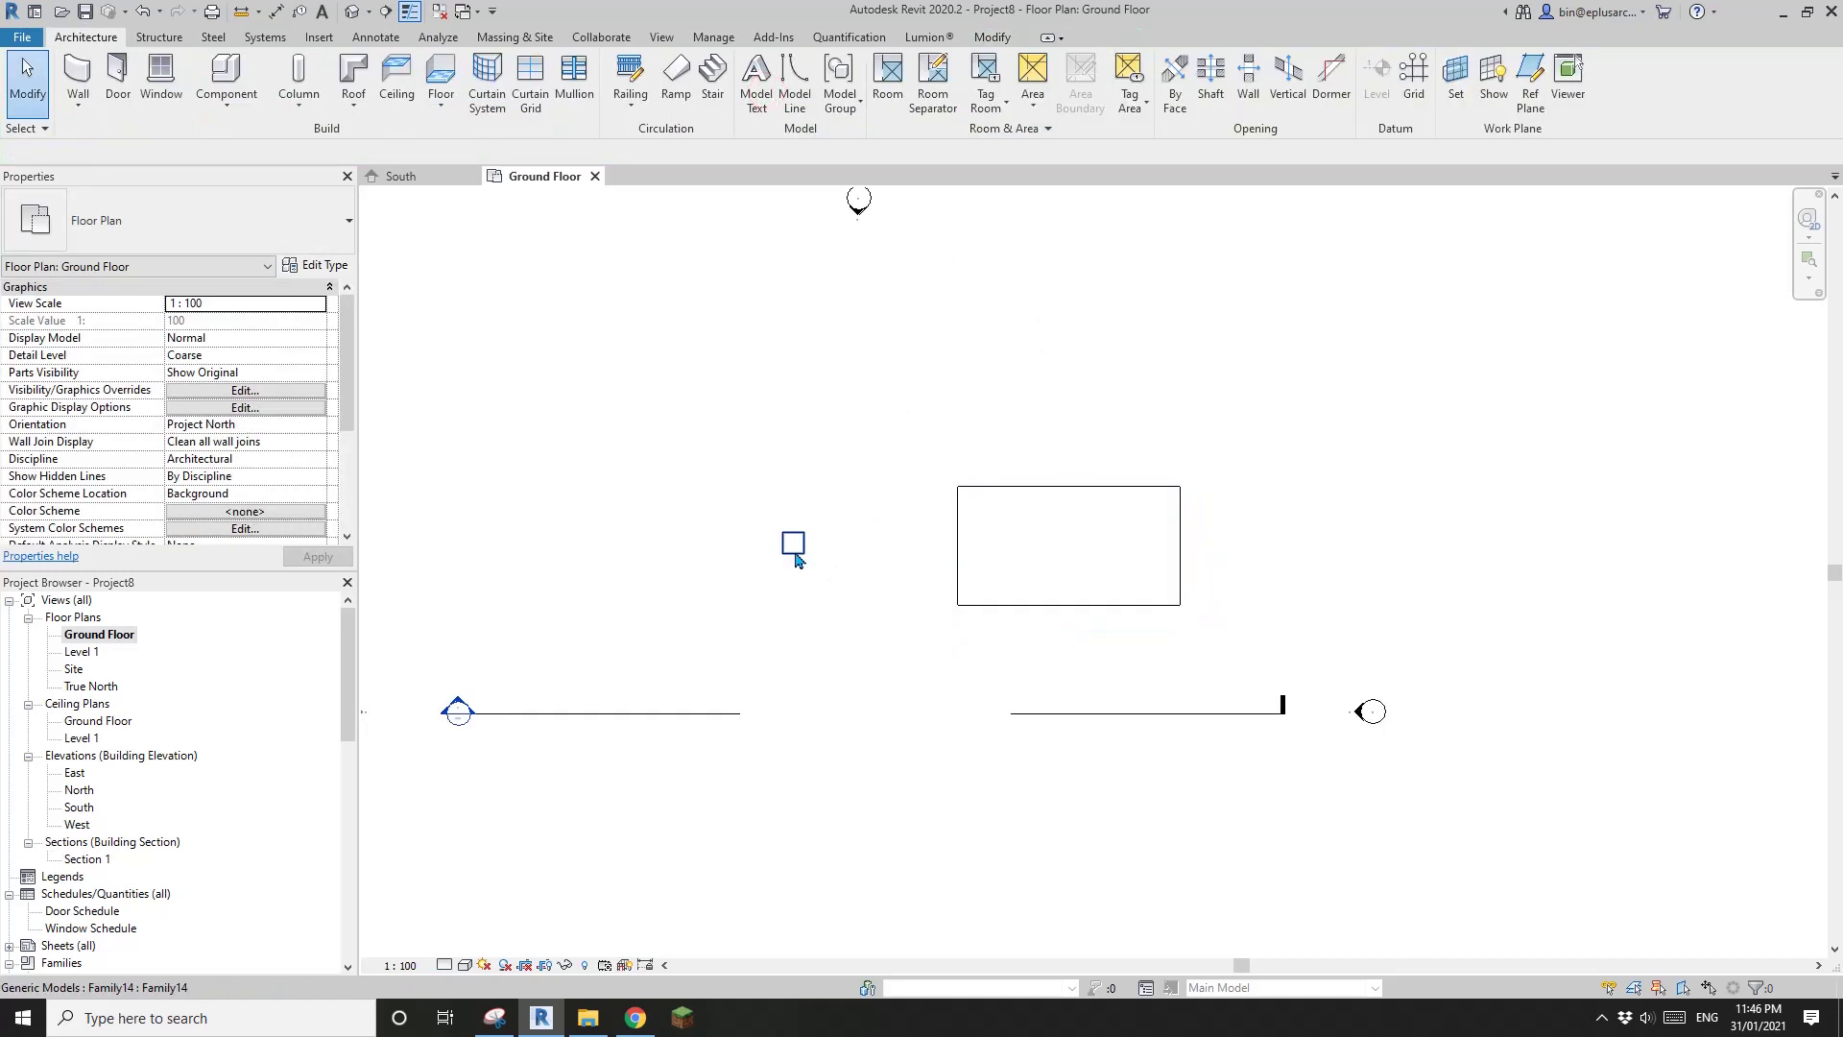
Place one generic model instance on the floor's face and another on the face of the existing instance, slightly offset from it.
click(793, 543)
key(s)
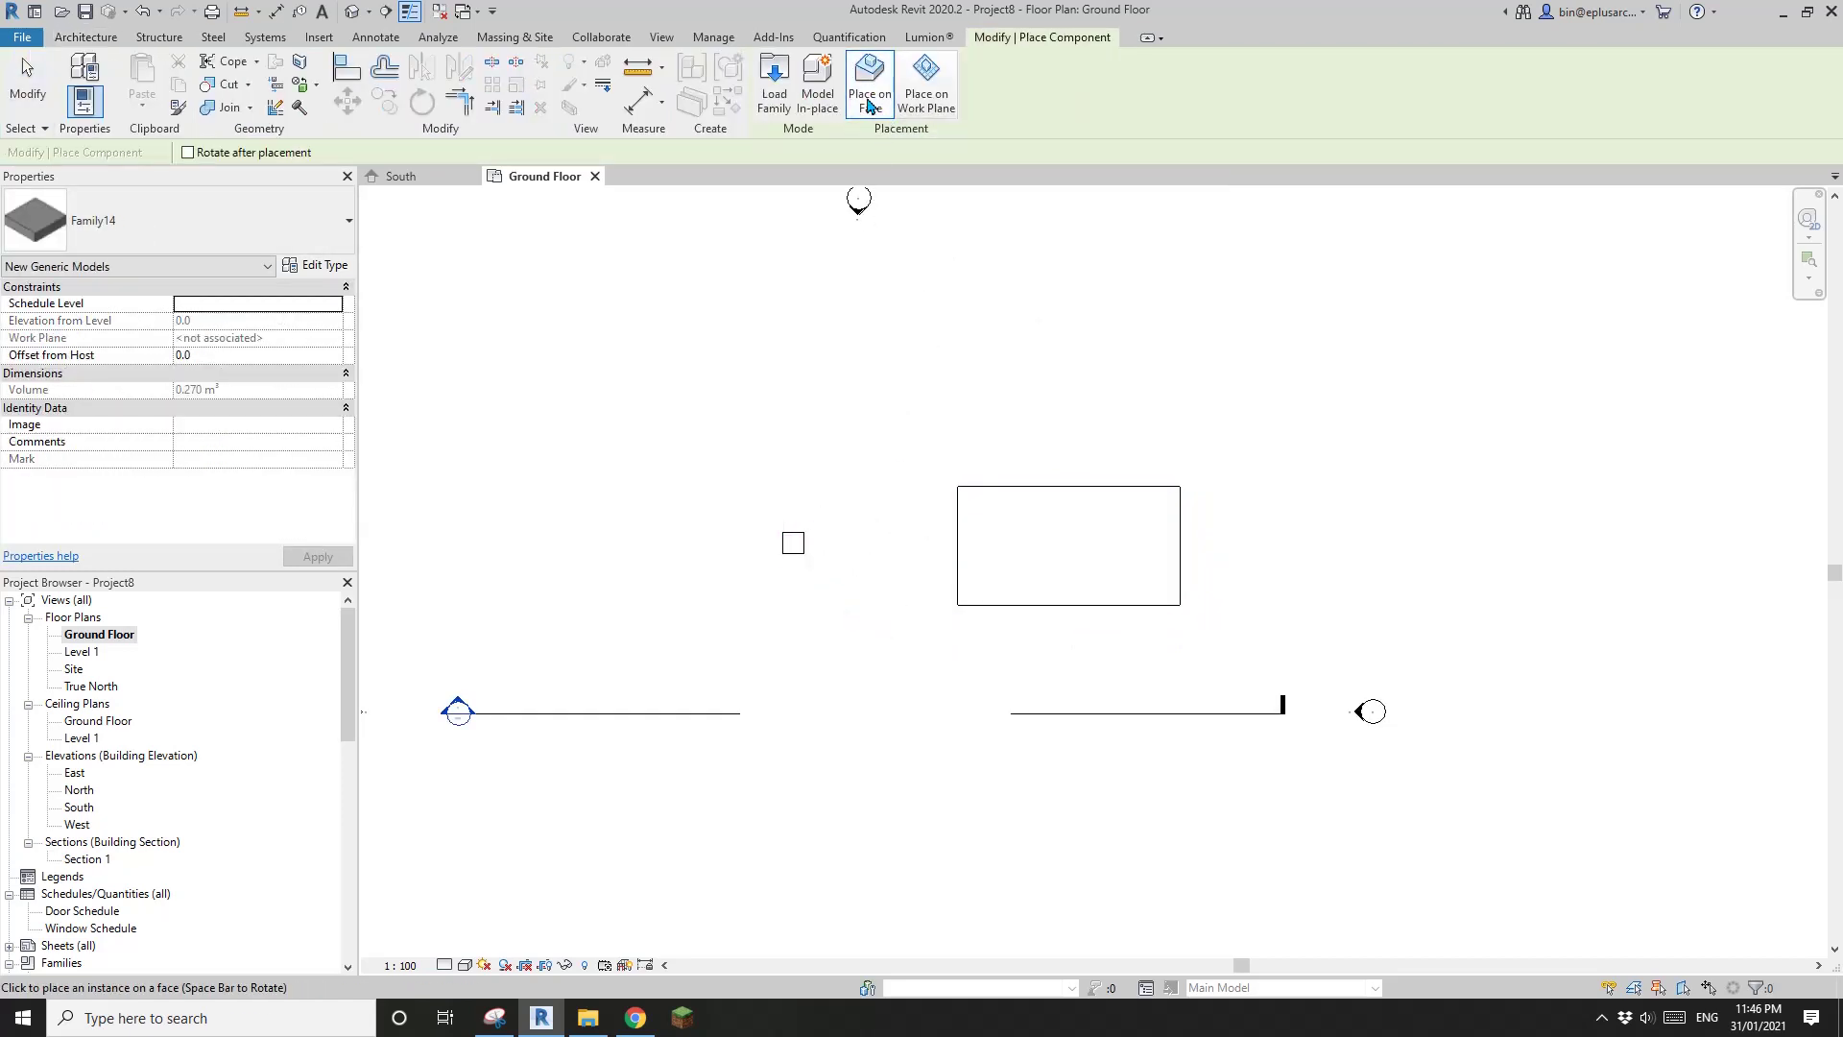
scroll(1072, 561, up, 2)
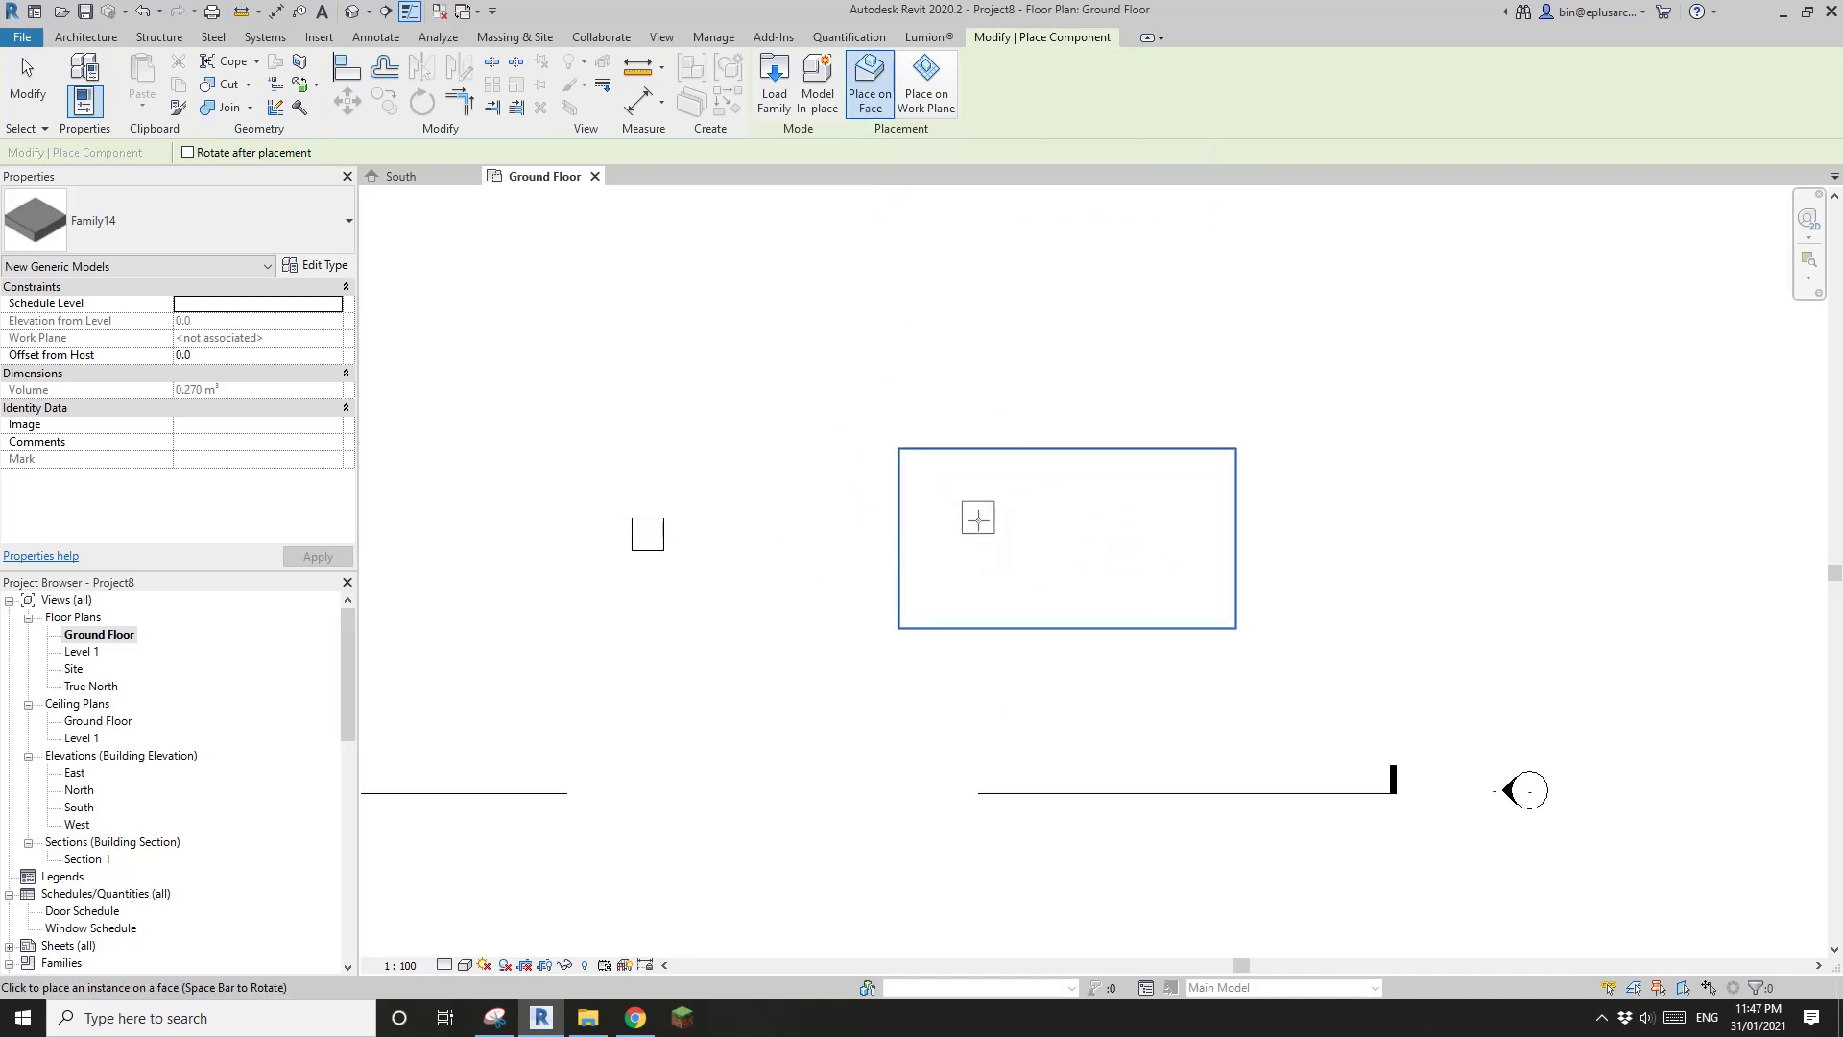
click(1135, 515)
scroll(1090, 560, up, 1)
scroll(700, 572, up, 4)
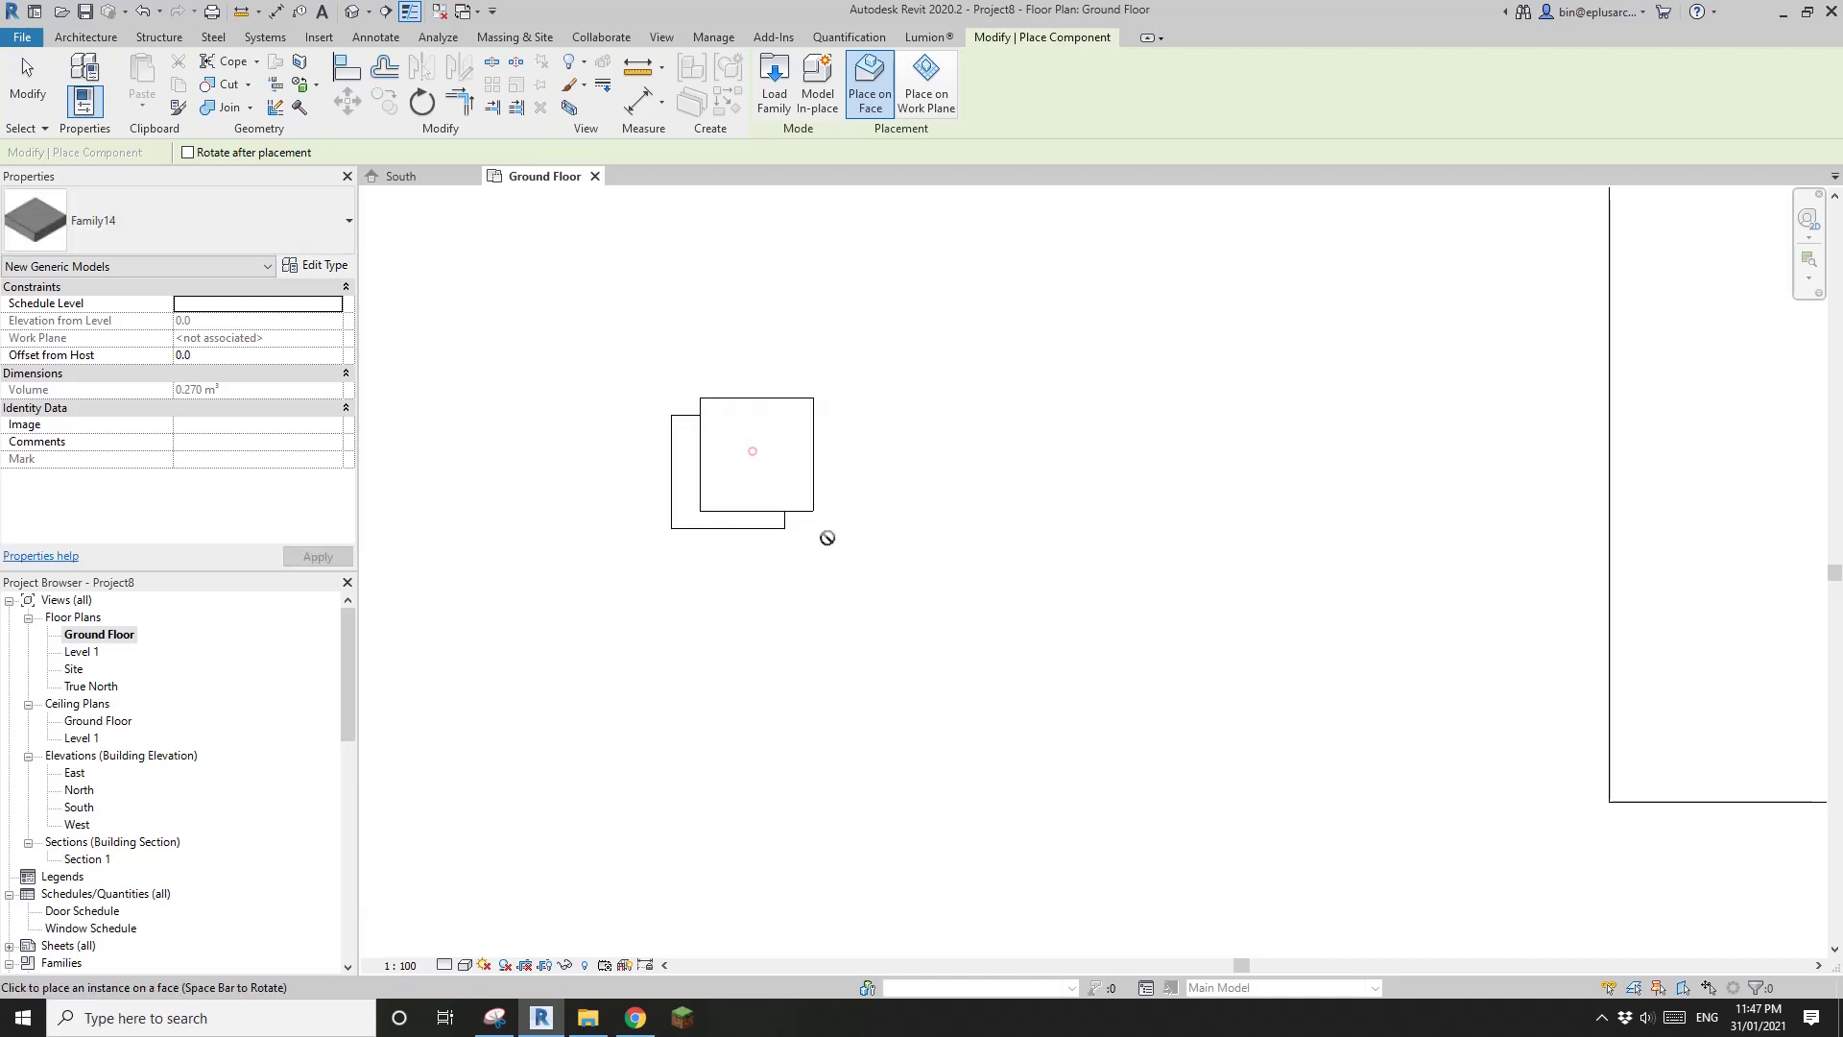
key(Escape)
Open the 3D view and examine how the new instances sit on the floor and on the existing instance.
scroll(960, 518, up, 3)
click(1097, 508)
middle_drag(1097, 511, 857, 516)
click(857, 515)
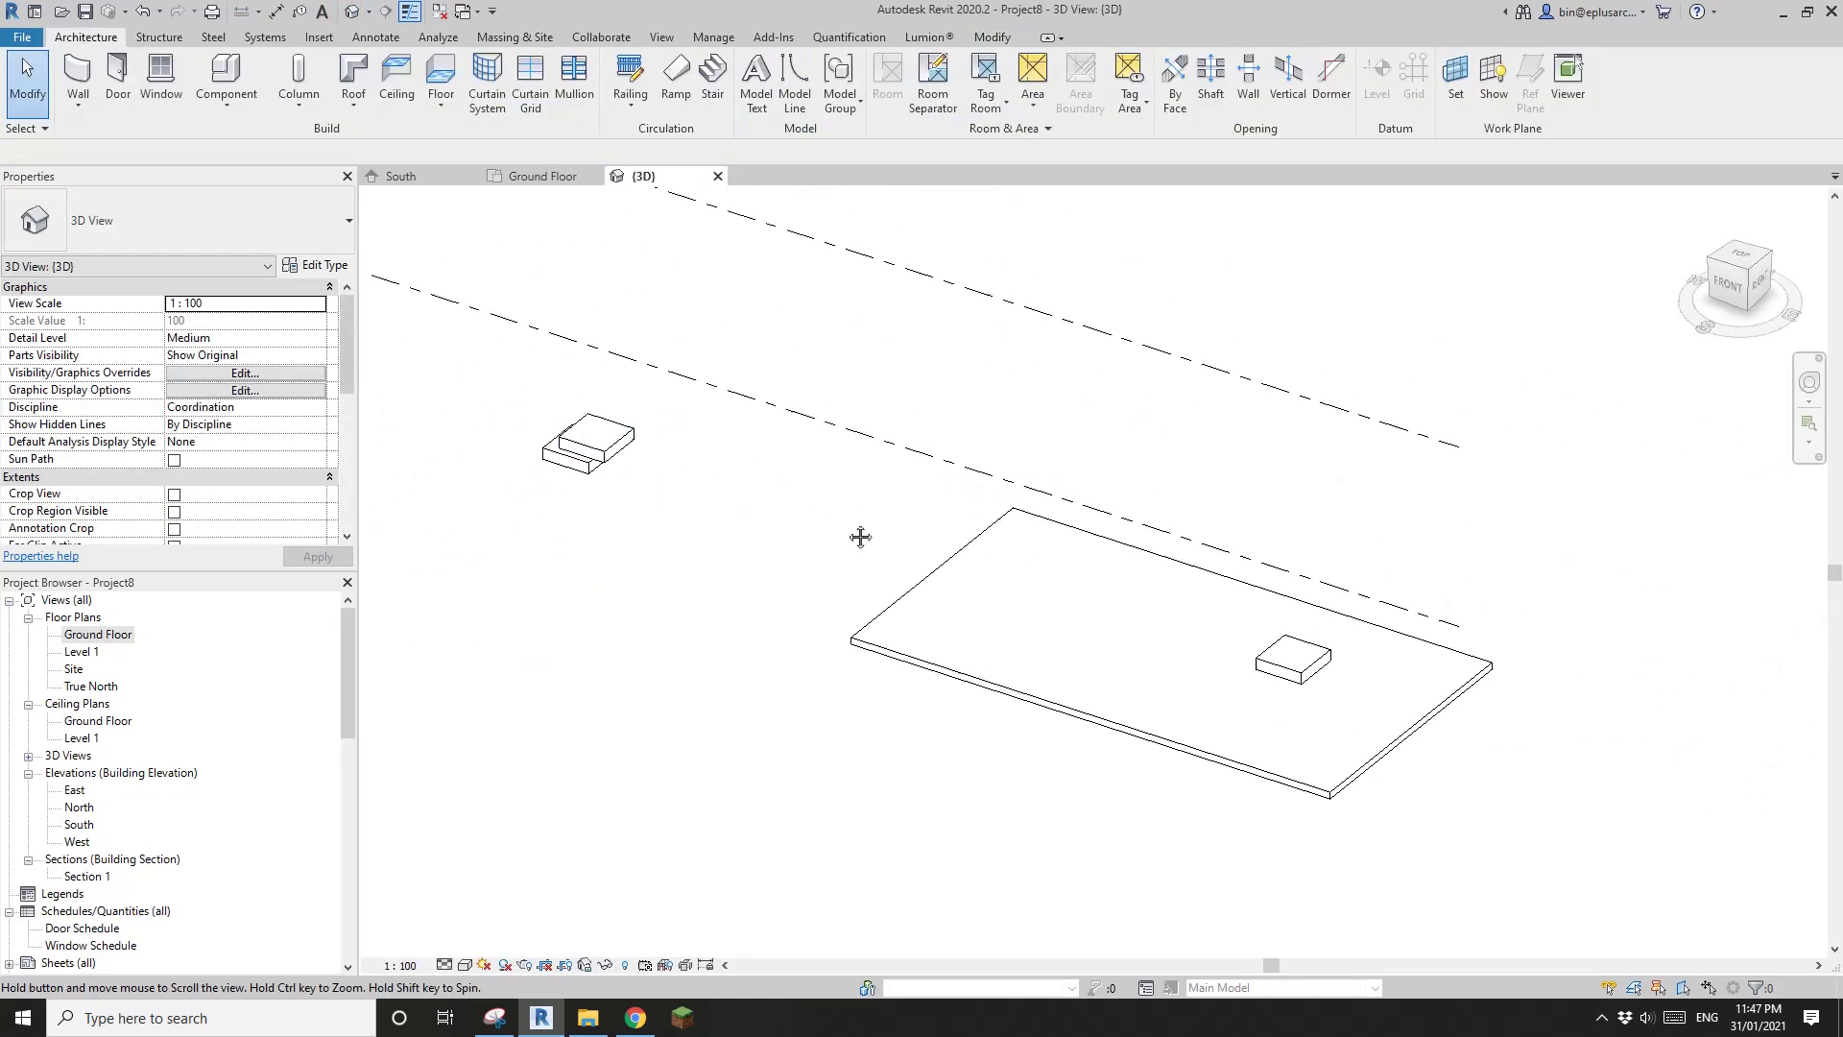
Return to the Ground Floor plan and check the work plane of the instance placed on the floor.
double_click(96, 635)
middle_drag(807, 572, 799, 574)
scroll(769, 543, down, 3)
middle_drag(1658, 514, 1148, 547)
click(1293, 464)
middle_drag(1232, 488, 1176, 528)
scroll(1177, 529, down, 1)
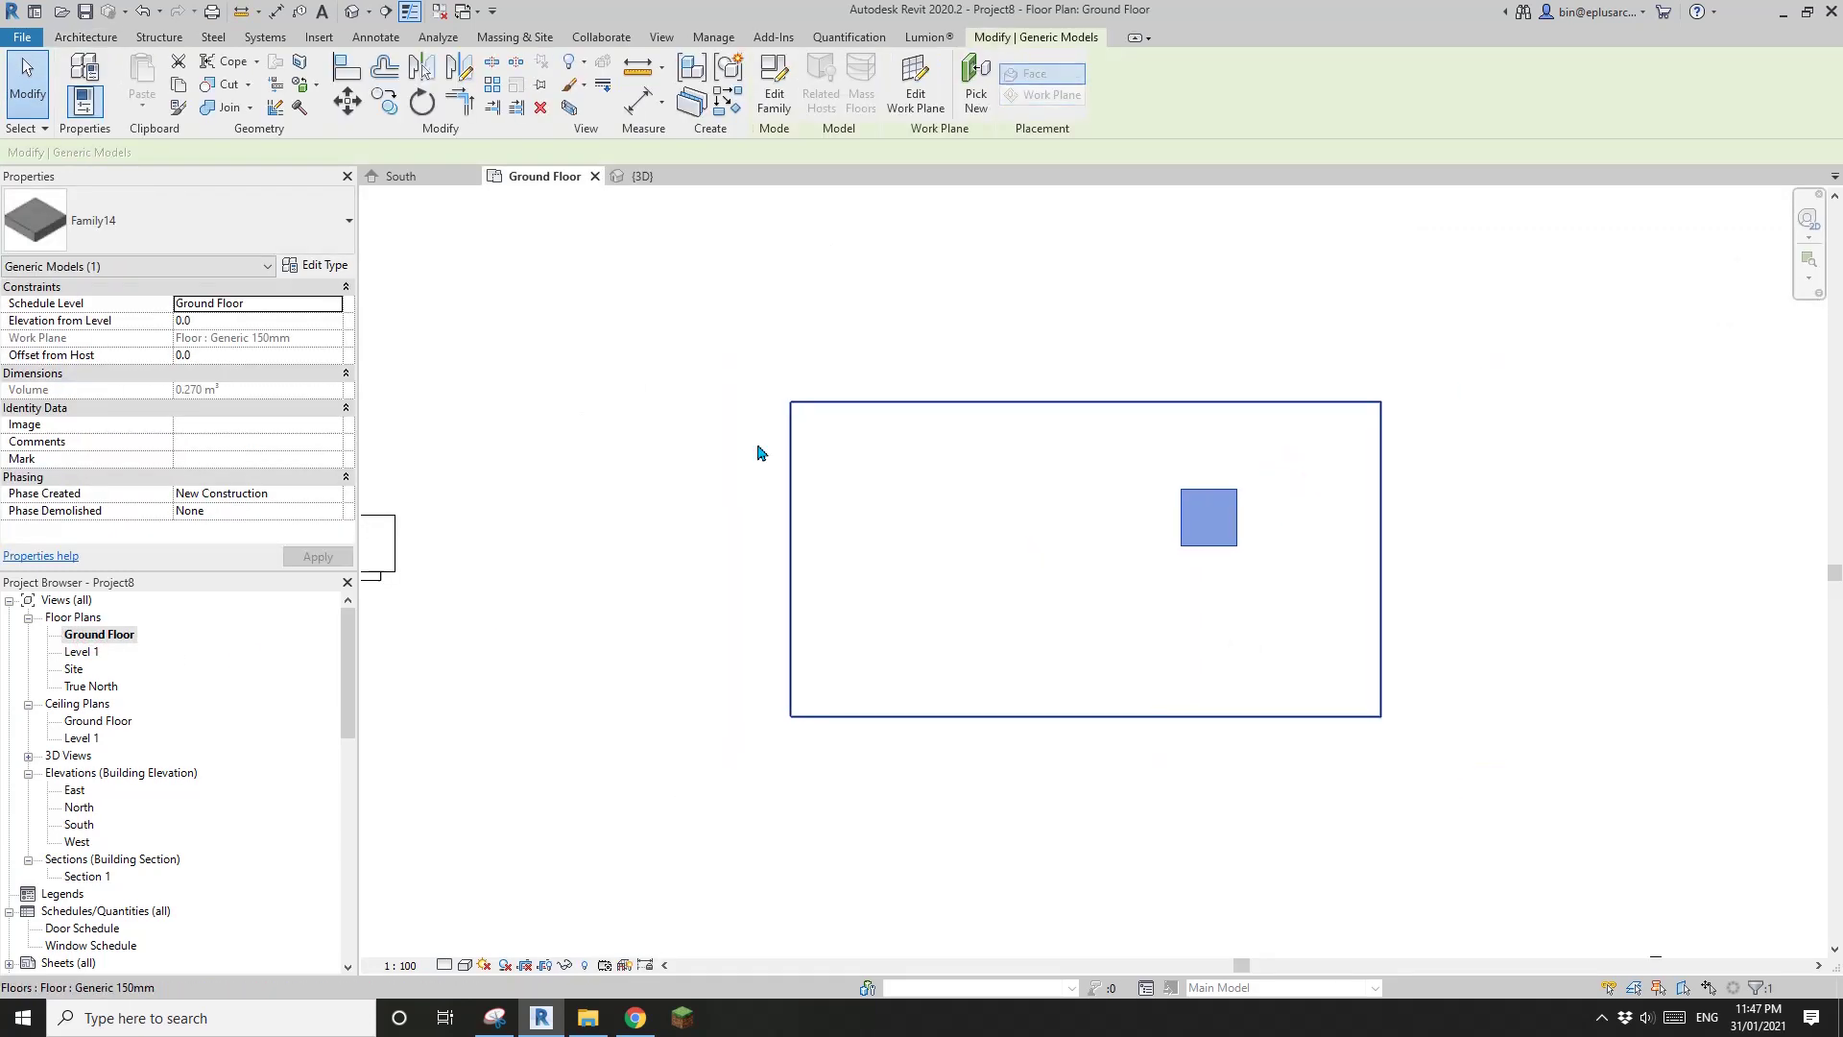
Place another generic model instance with Place on Work Plane on Level : Ground Floor, in the open area outside the floor.
middle_drag(778, 538, 1033, 509)
scroll(815, 527, down, 1)
key(c)
key(s)
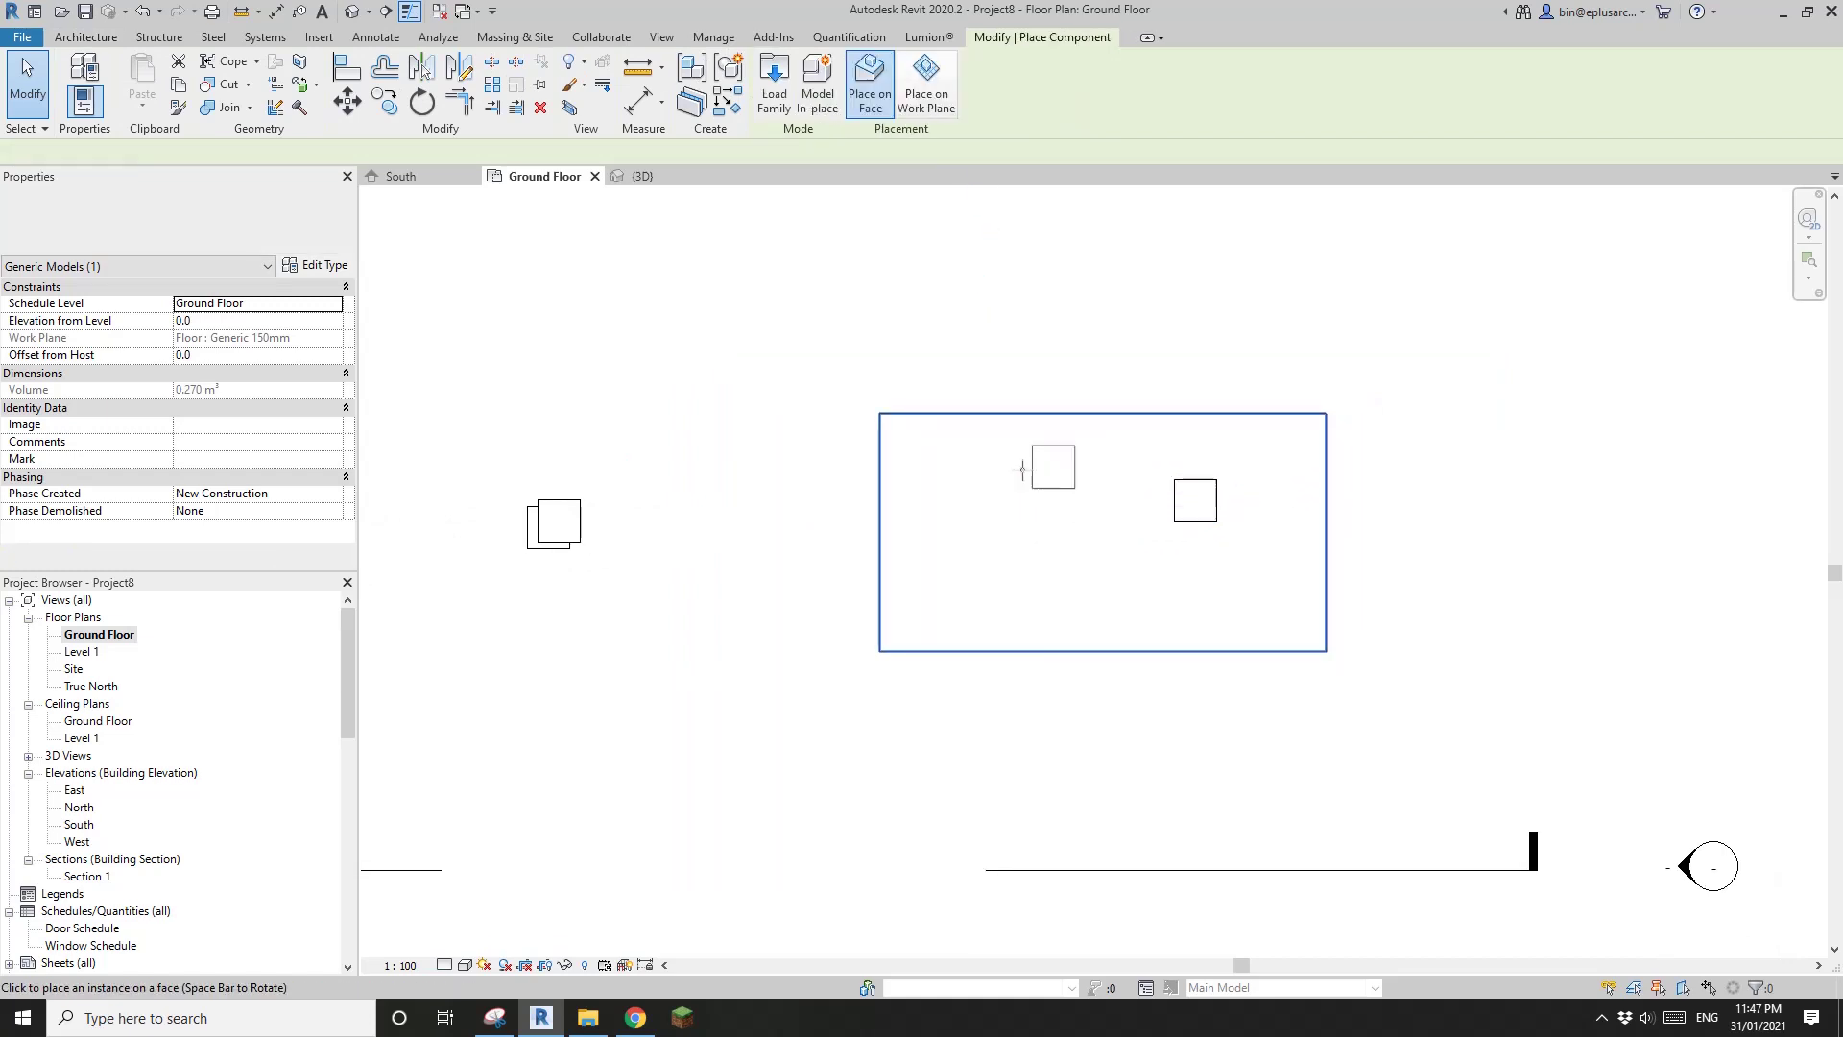
scroll(1082, 469, down, 1)
middle_drag(839, 352, 831, 381)
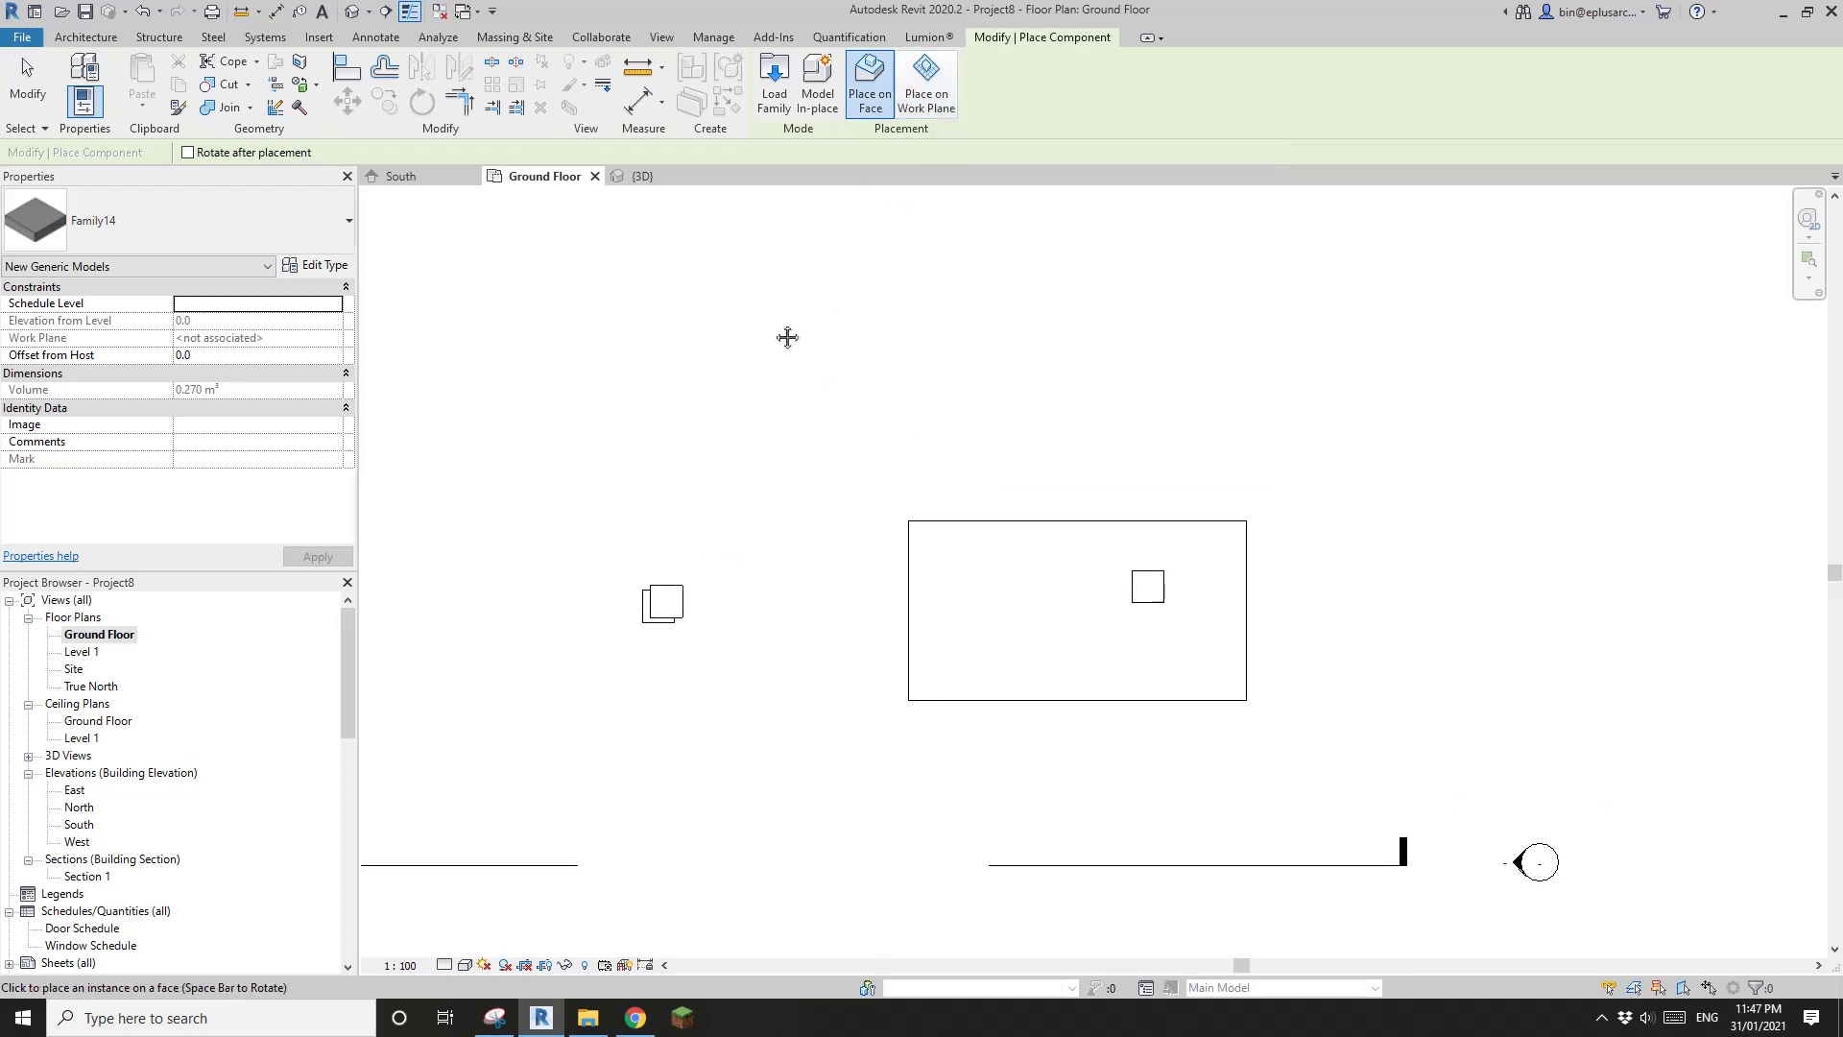
scroll(875, 370, down, 1)
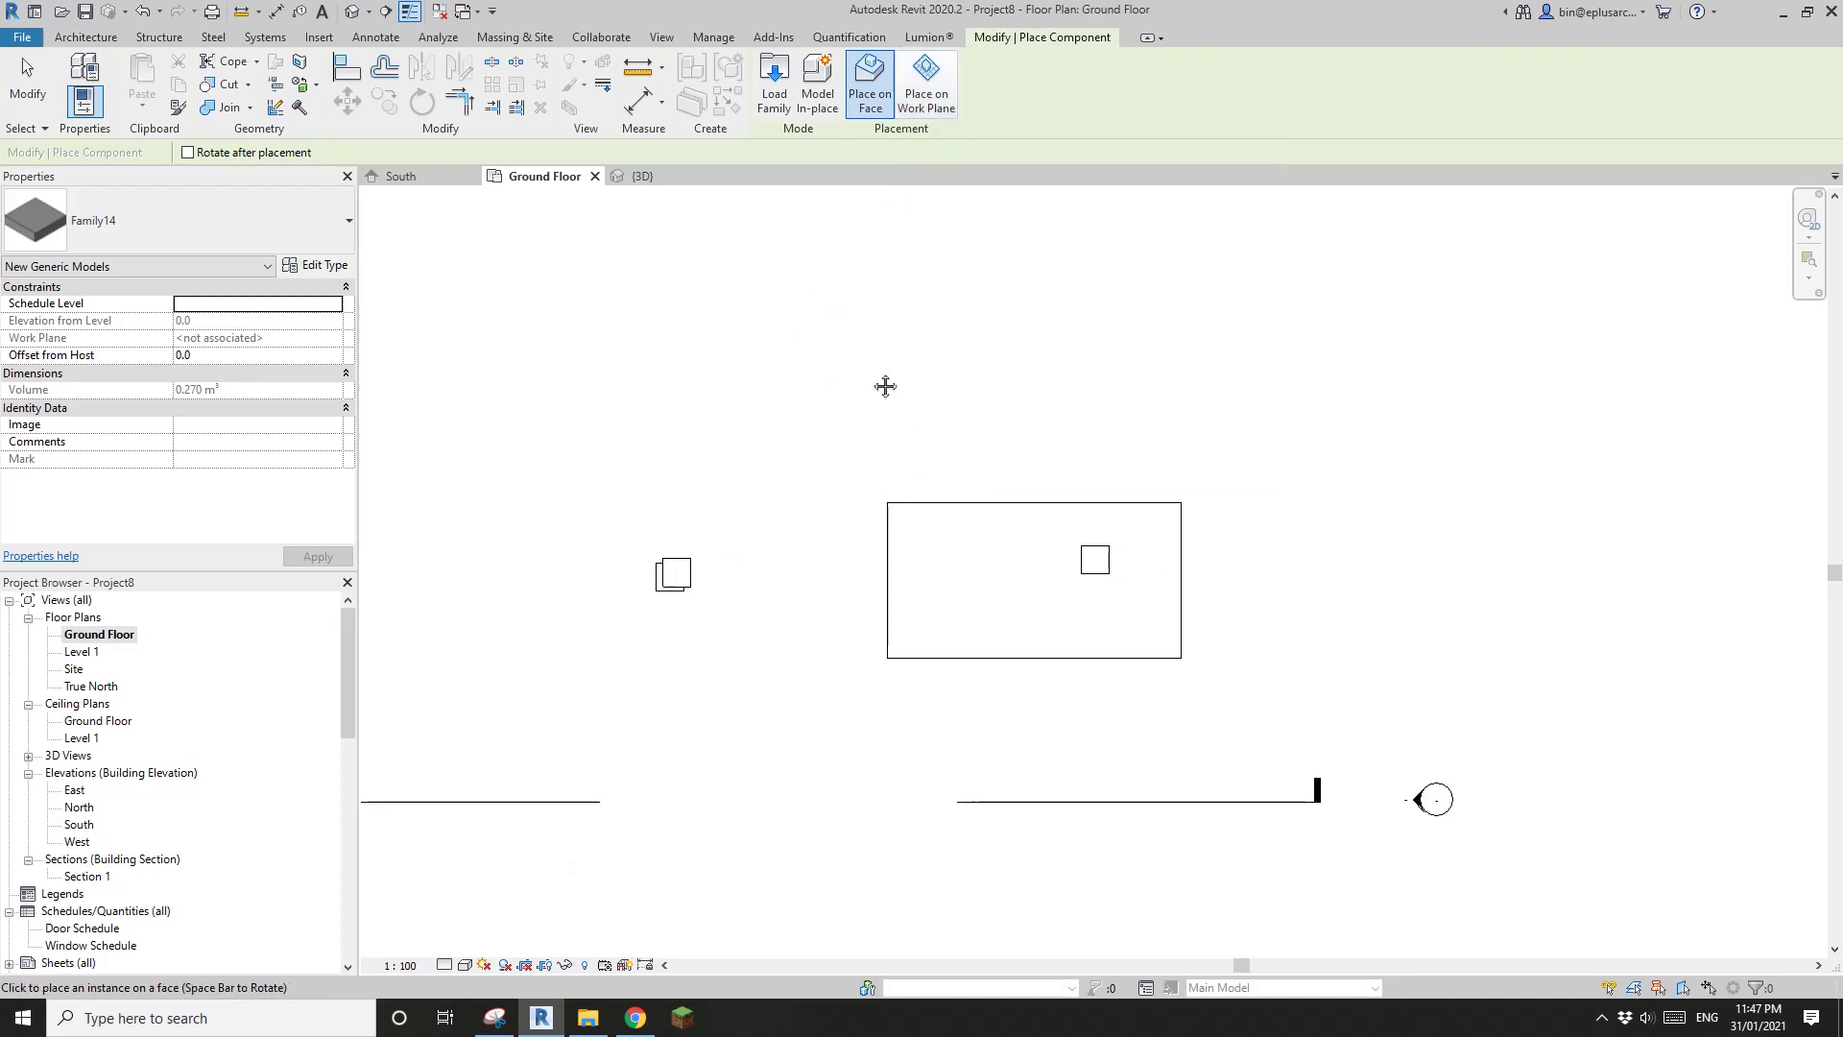
click(929, 96)
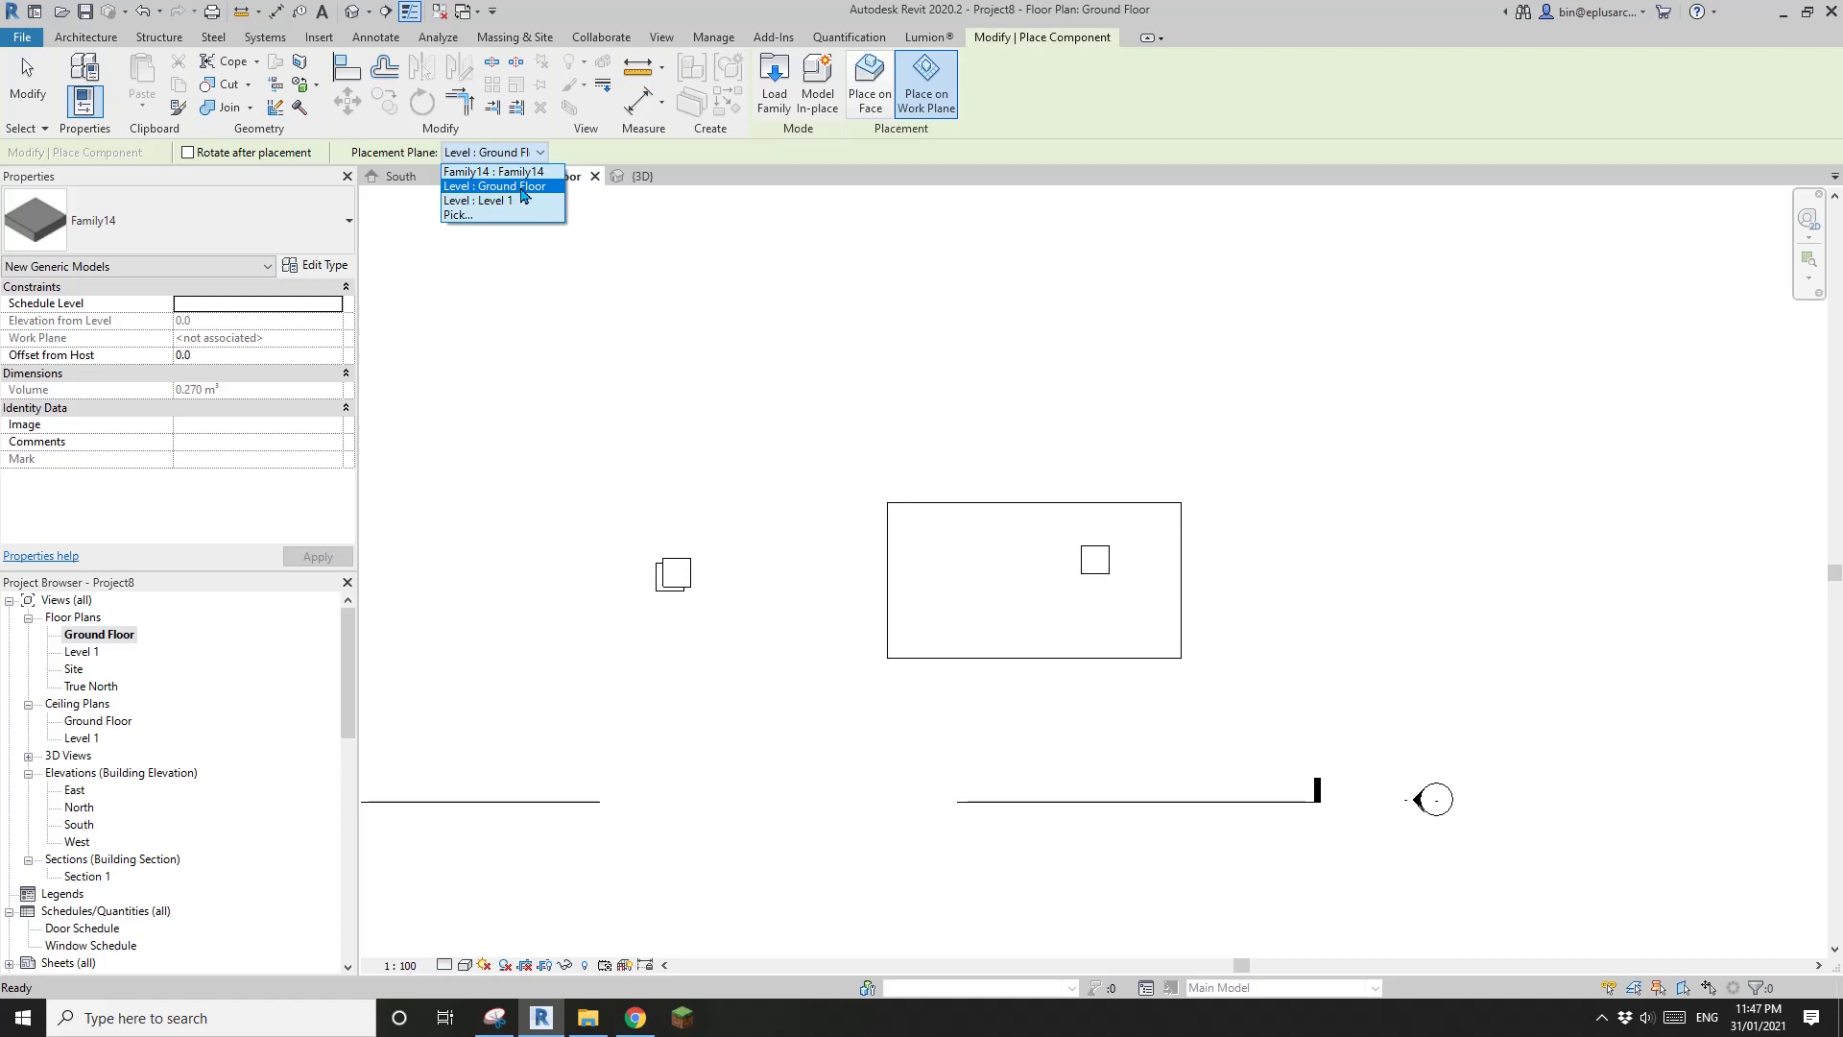
click(510, 189)
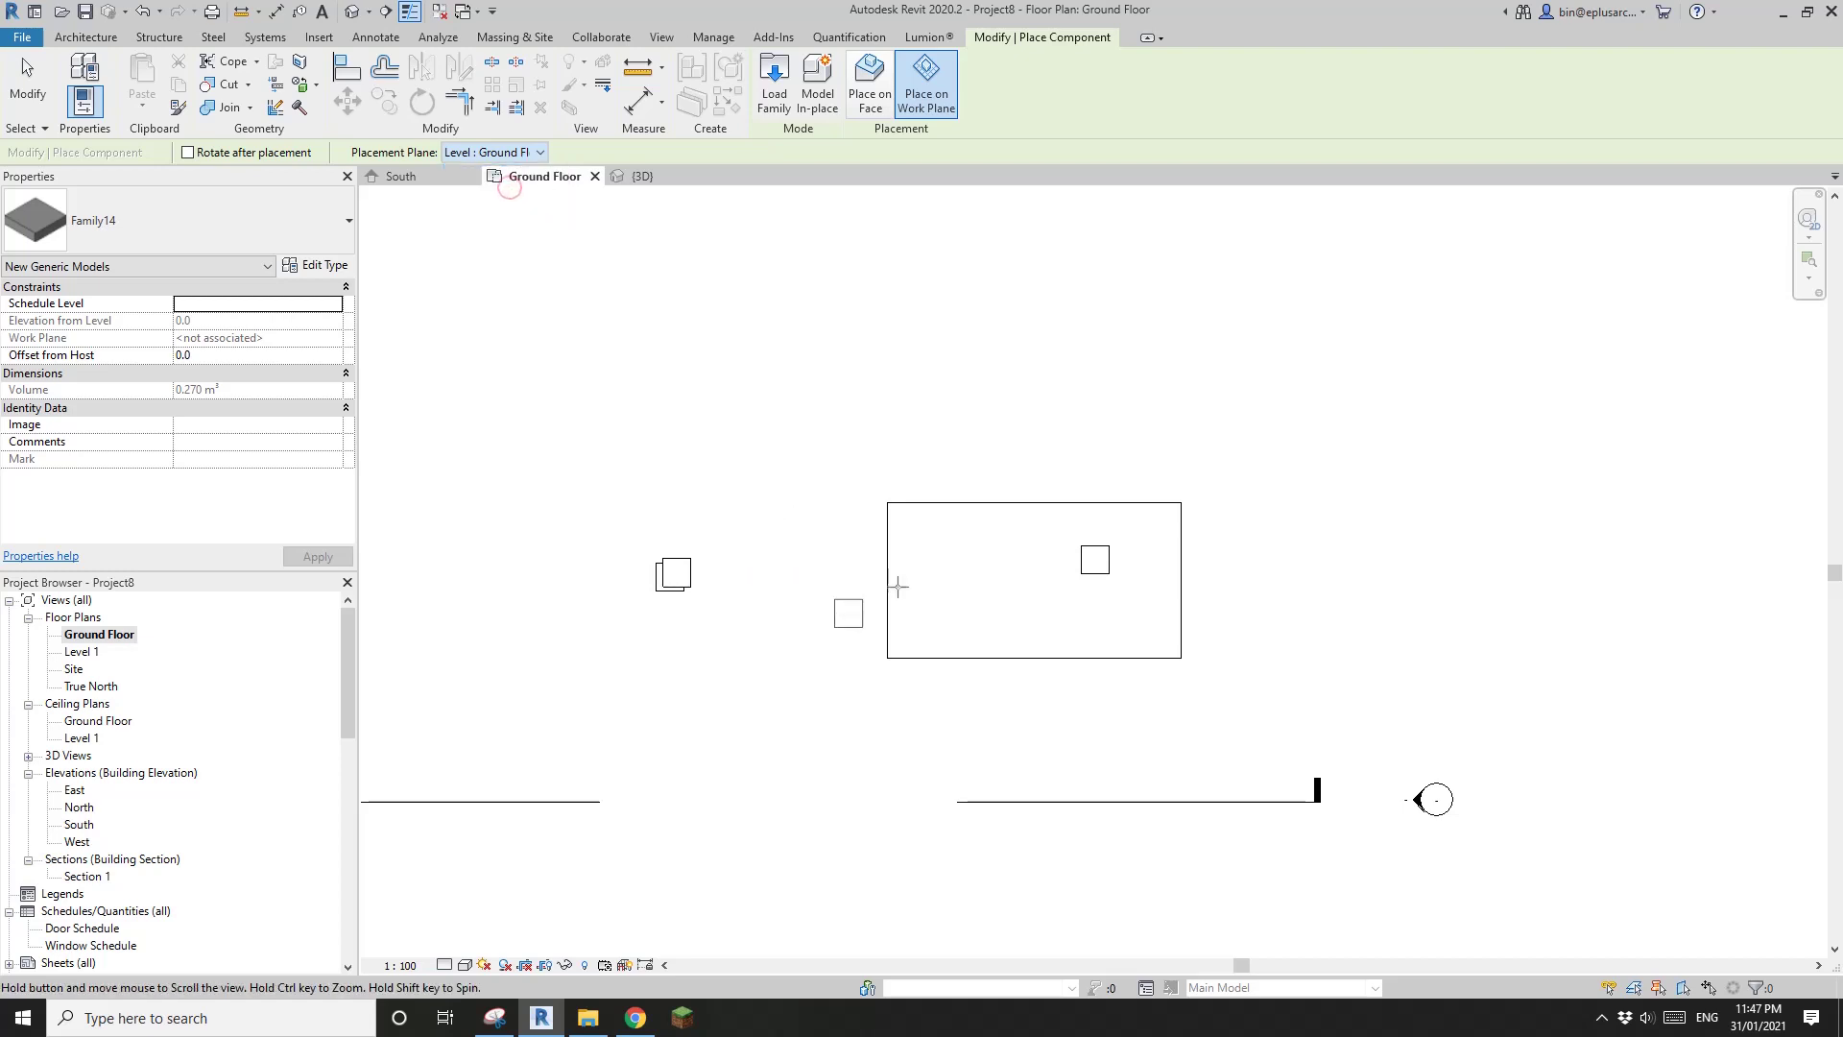
middle_drag(845, 711, 1003, 593)
click(937, 633)
key(Escape)
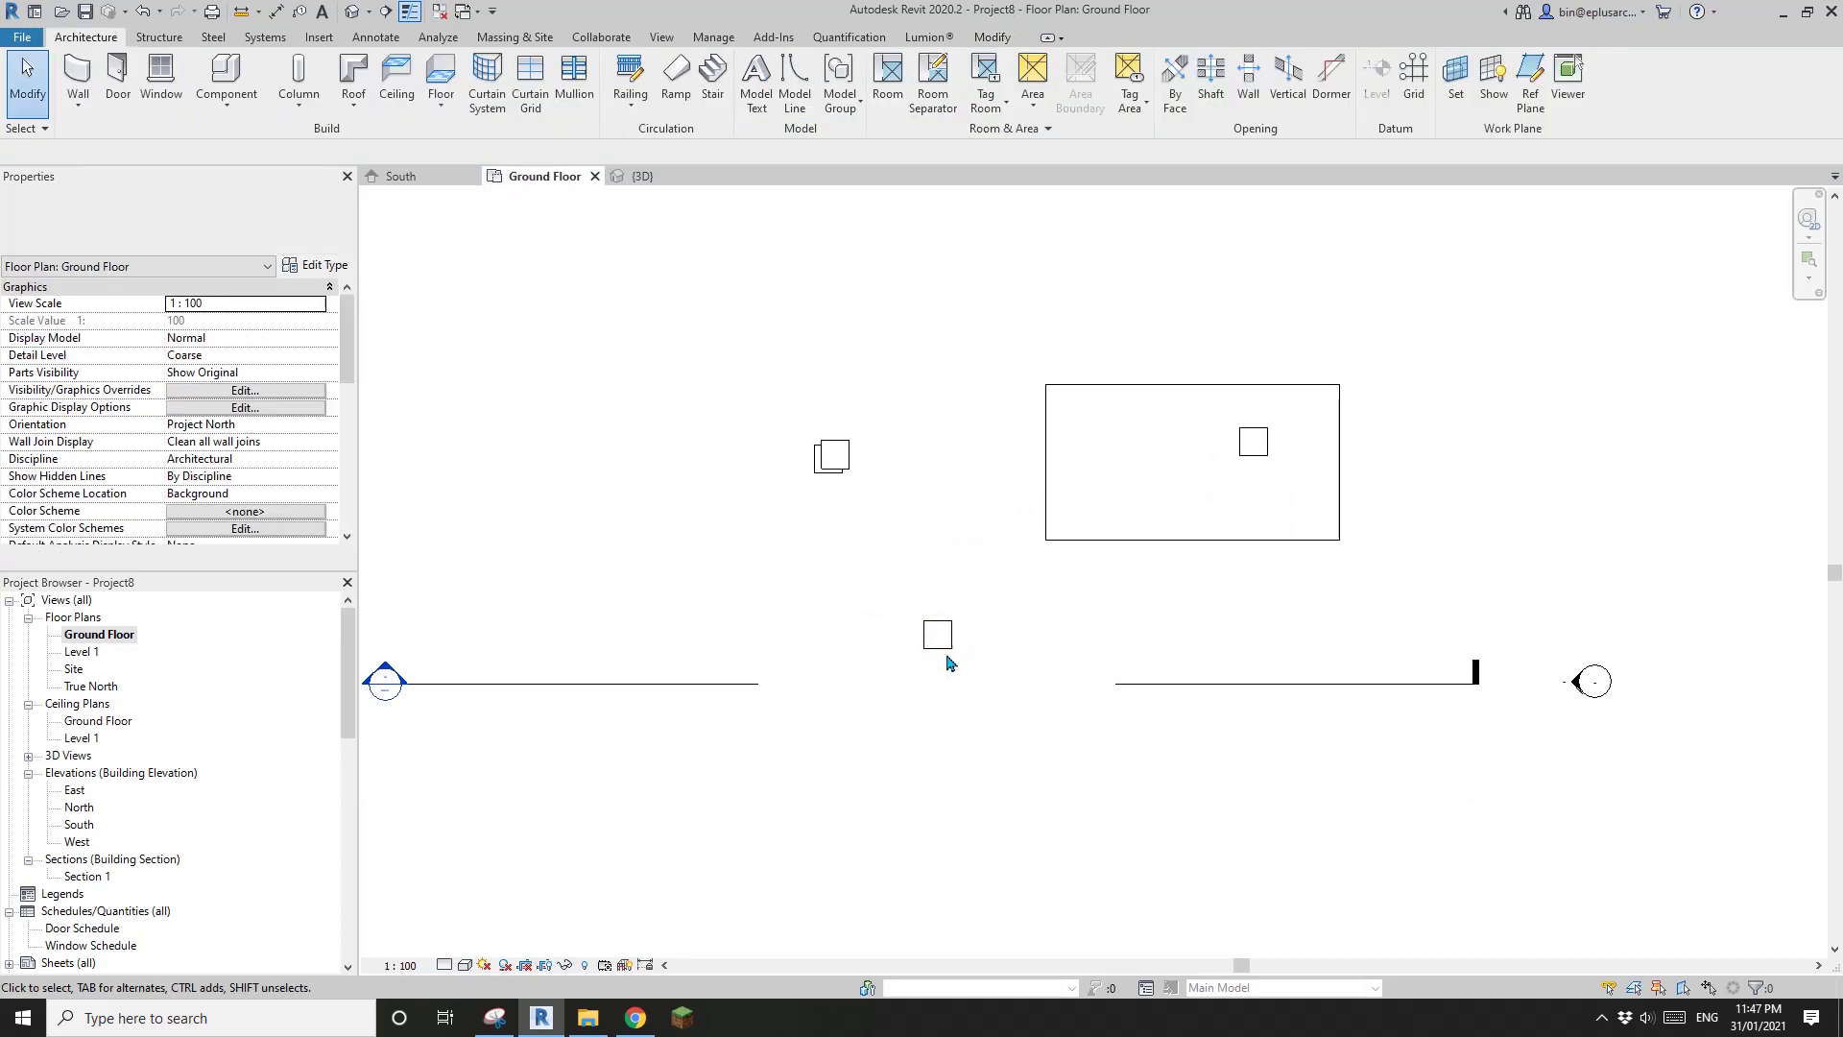
Open the South elevation and check the constraints of the instance placed on the Ground Floor work plane.
click(941, 648)
key(Escape)
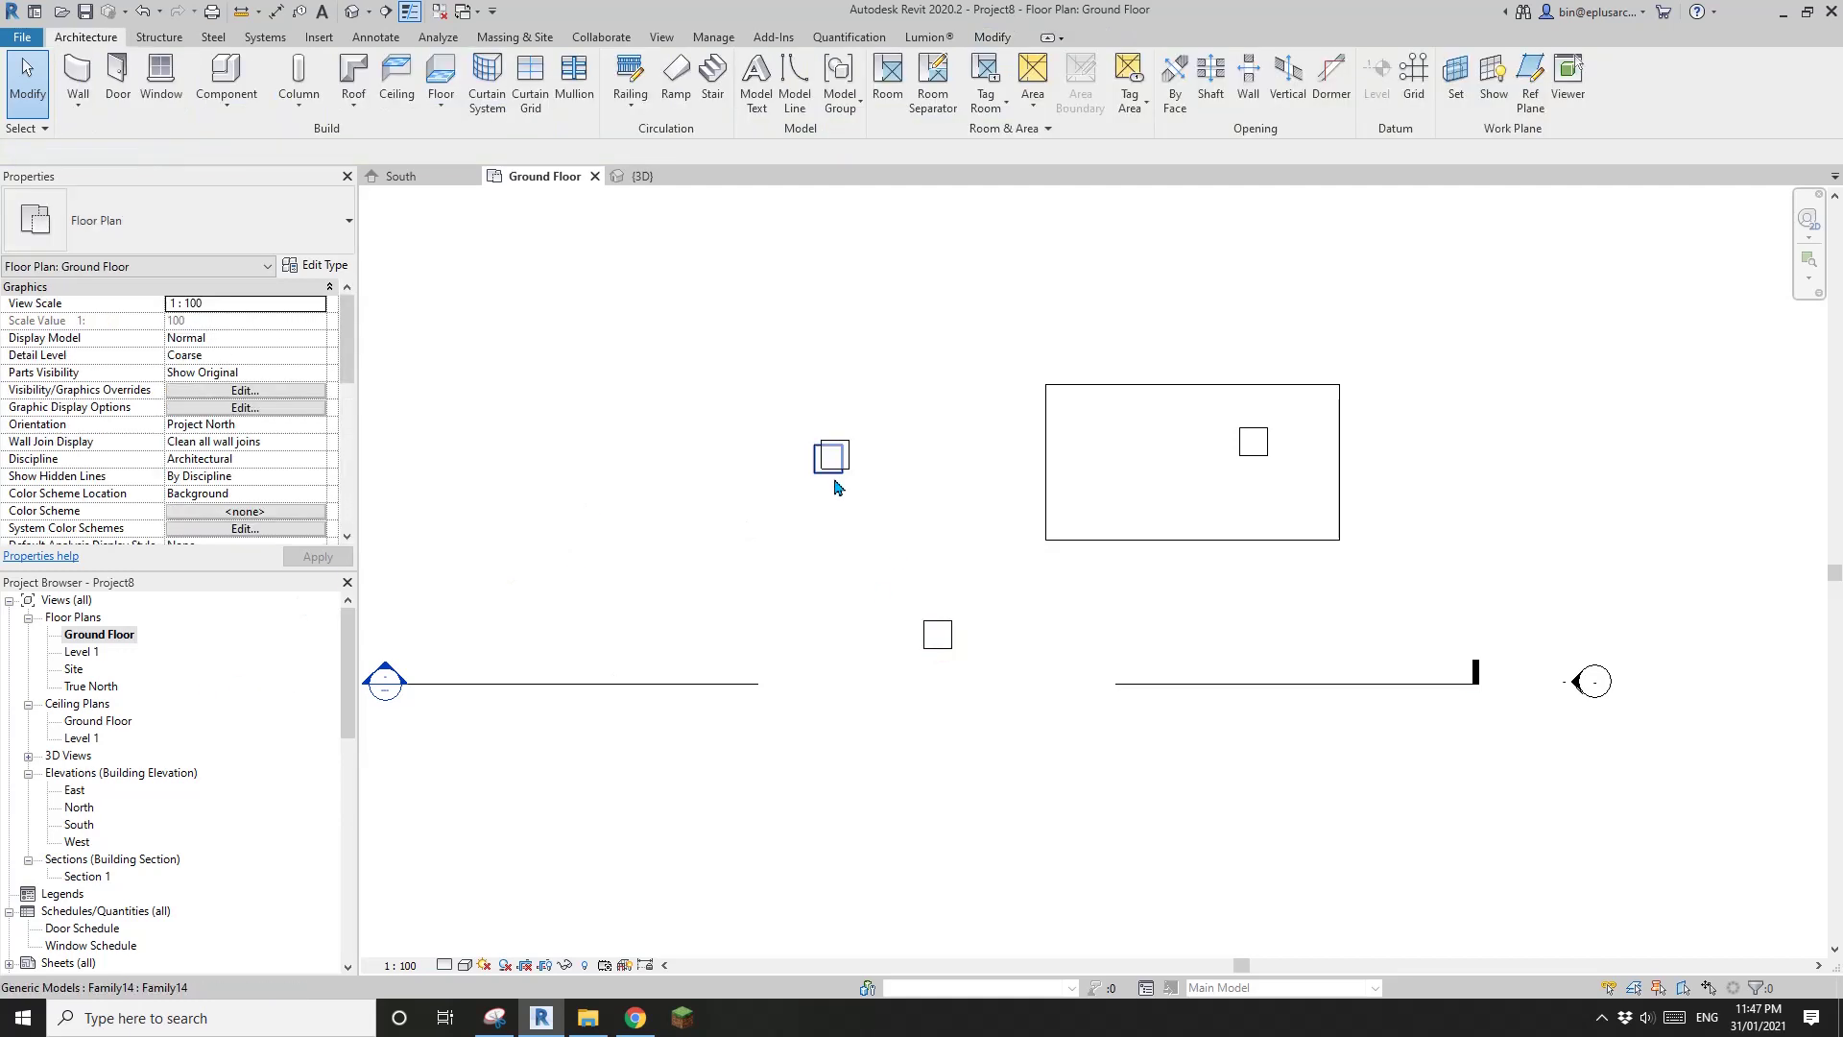
double_click(79, 824)
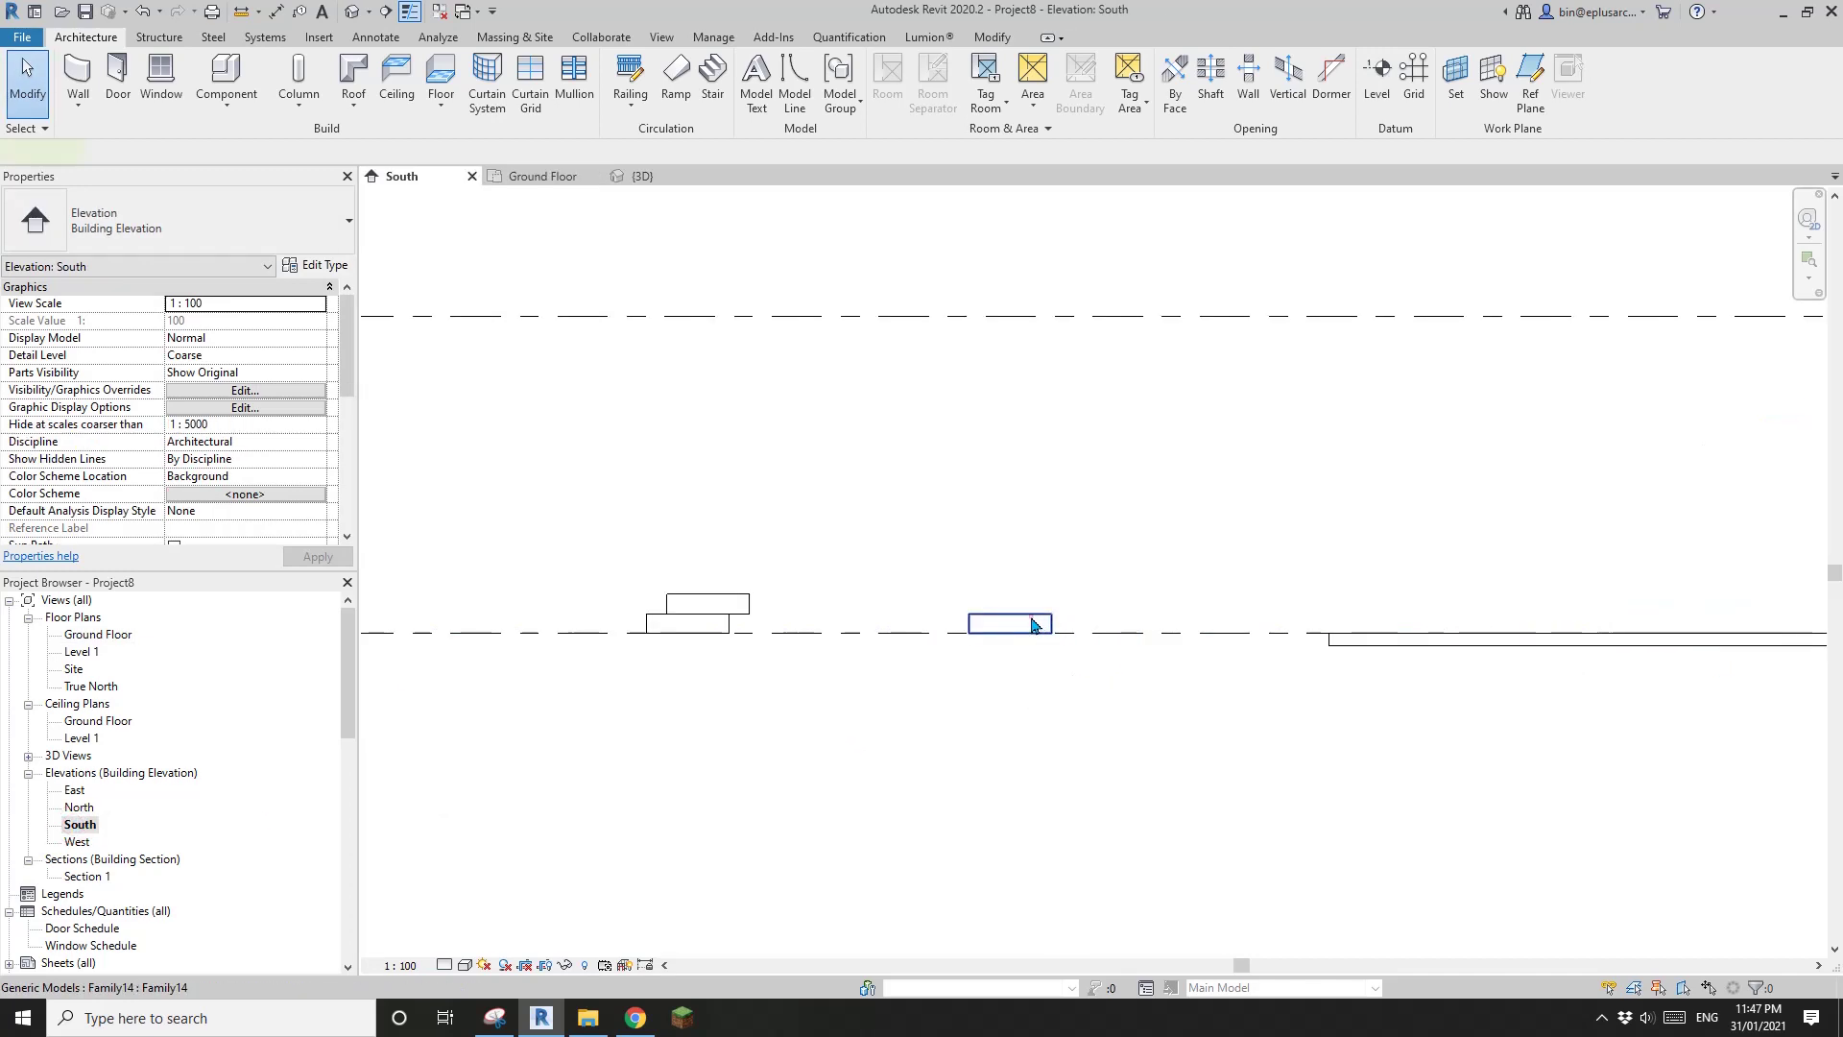
click(1032, 625)
scroll(1018, 623, down, 3)
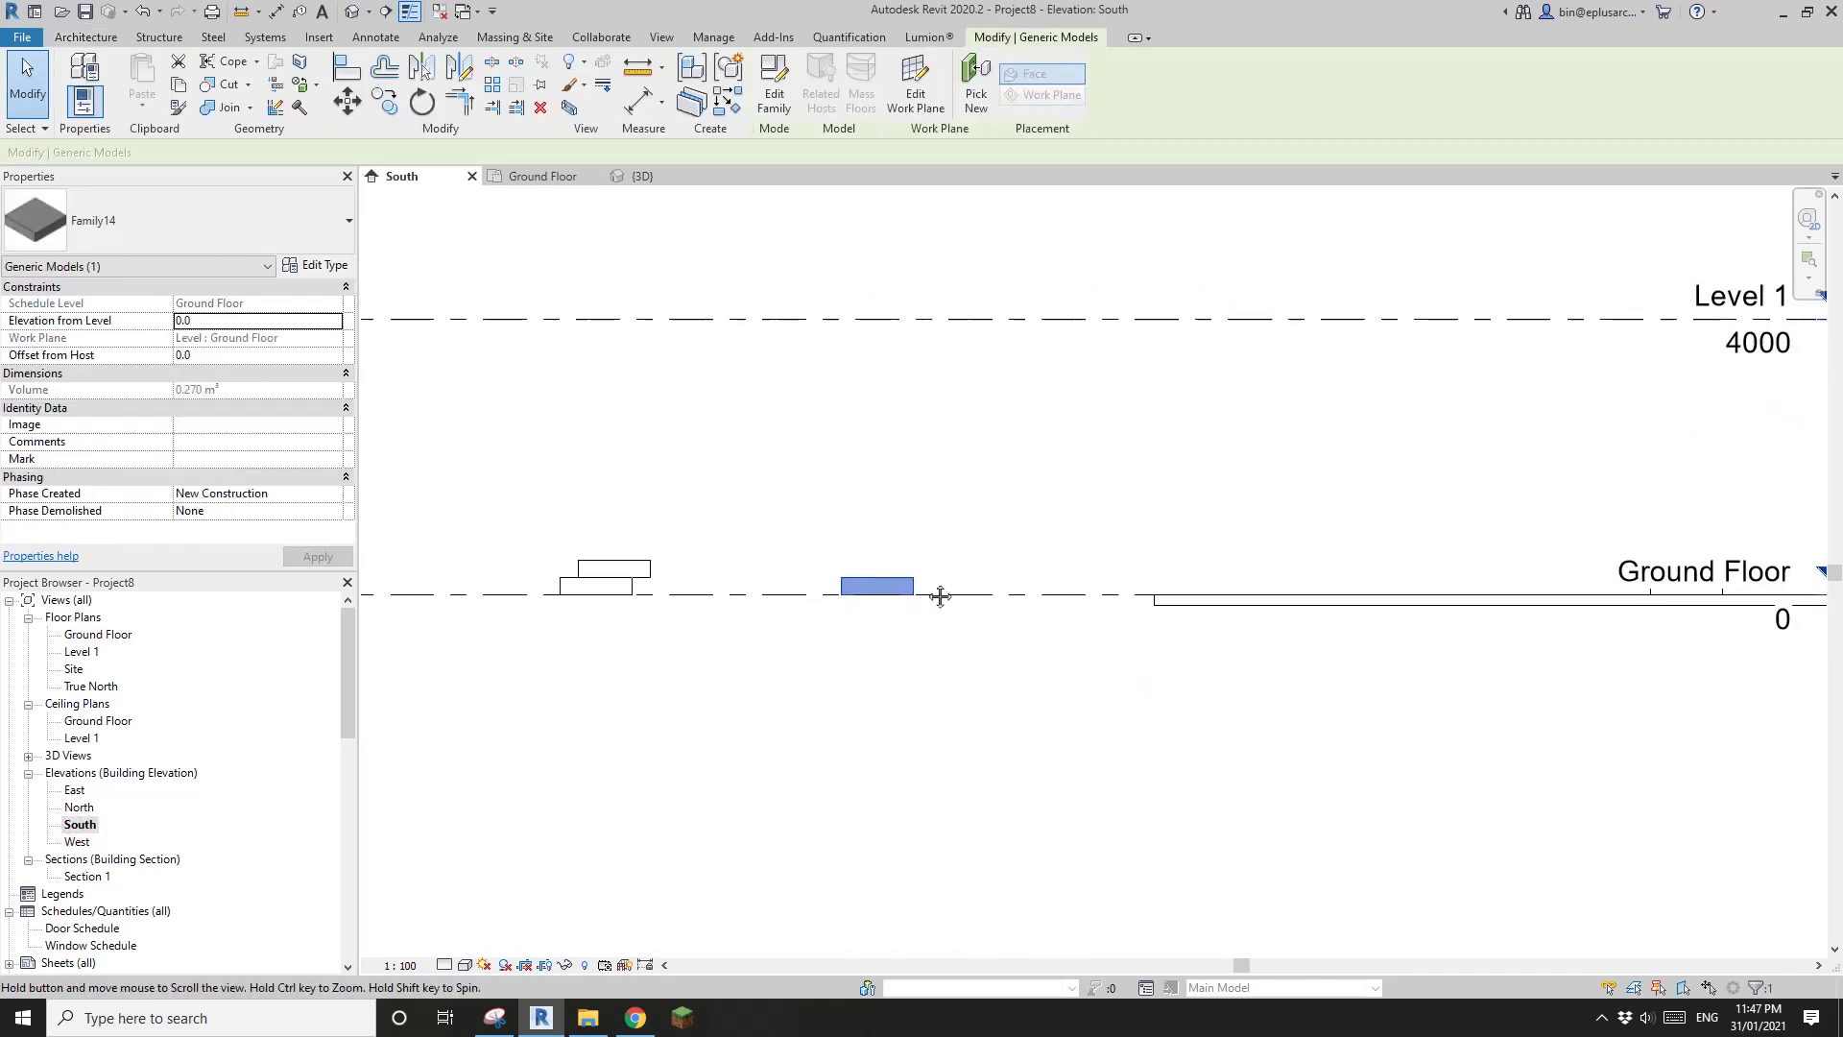
middle_drag(940, 585, 893, 582)
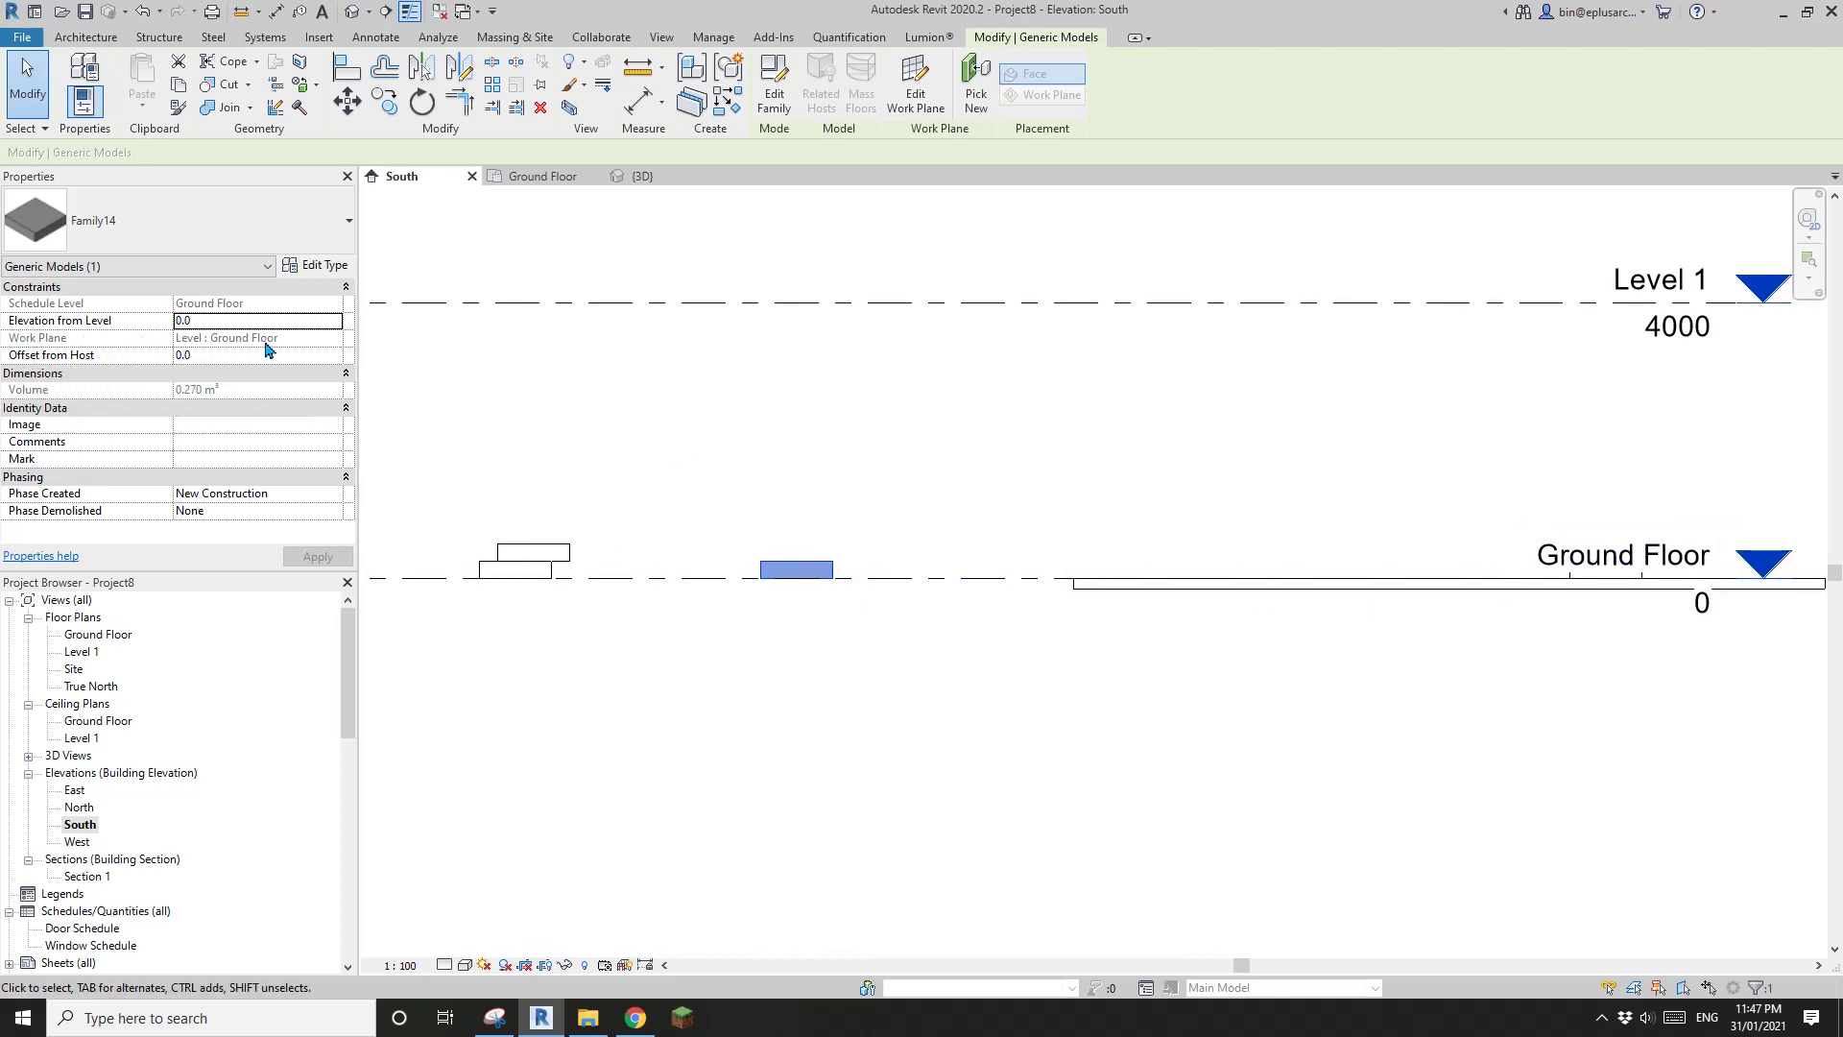
middle_drag(909, 596, 965, 596)
Move the instance up to about 1670 mm above Ground Floor, and set its offset from host back to 0.
drag(878, 557, 893, 448)
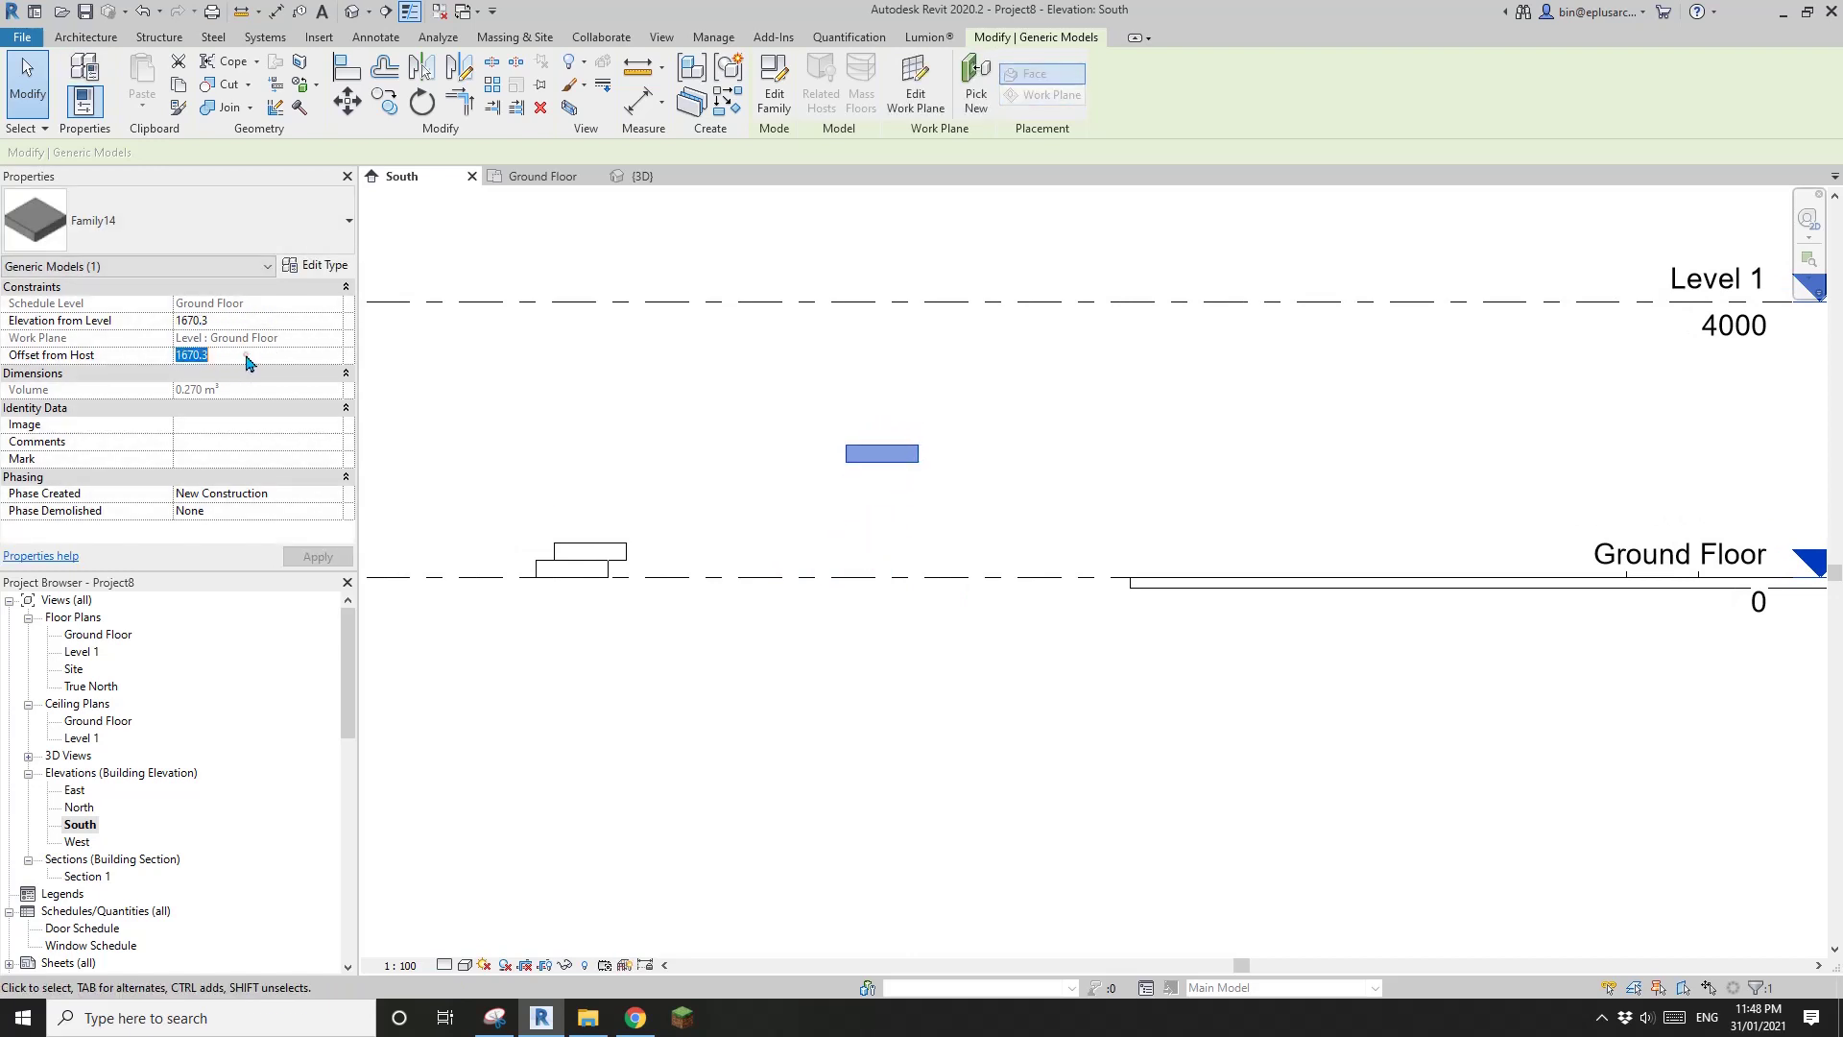
text(0)
key(Return)
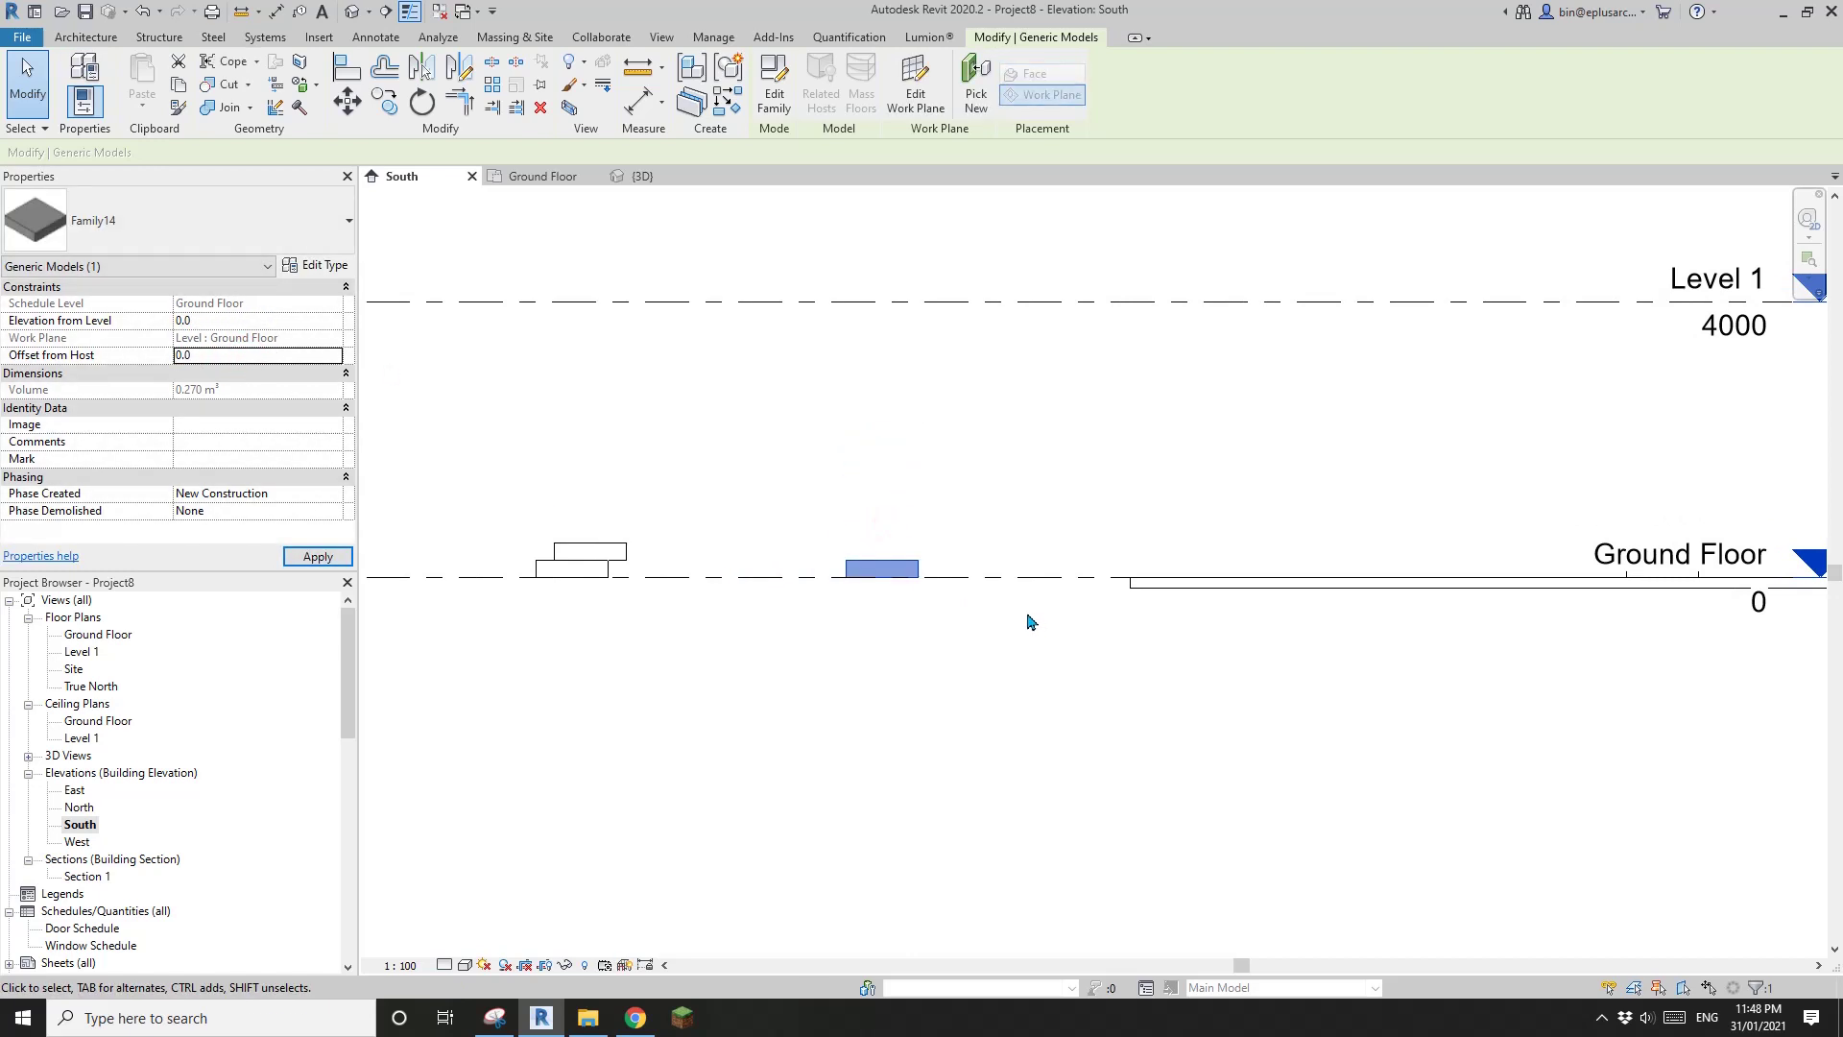
middle_drag(998, 613, 835, 637)
middle_drag(906, 244, 925, 271)
scroll(913, 391, down, 1)
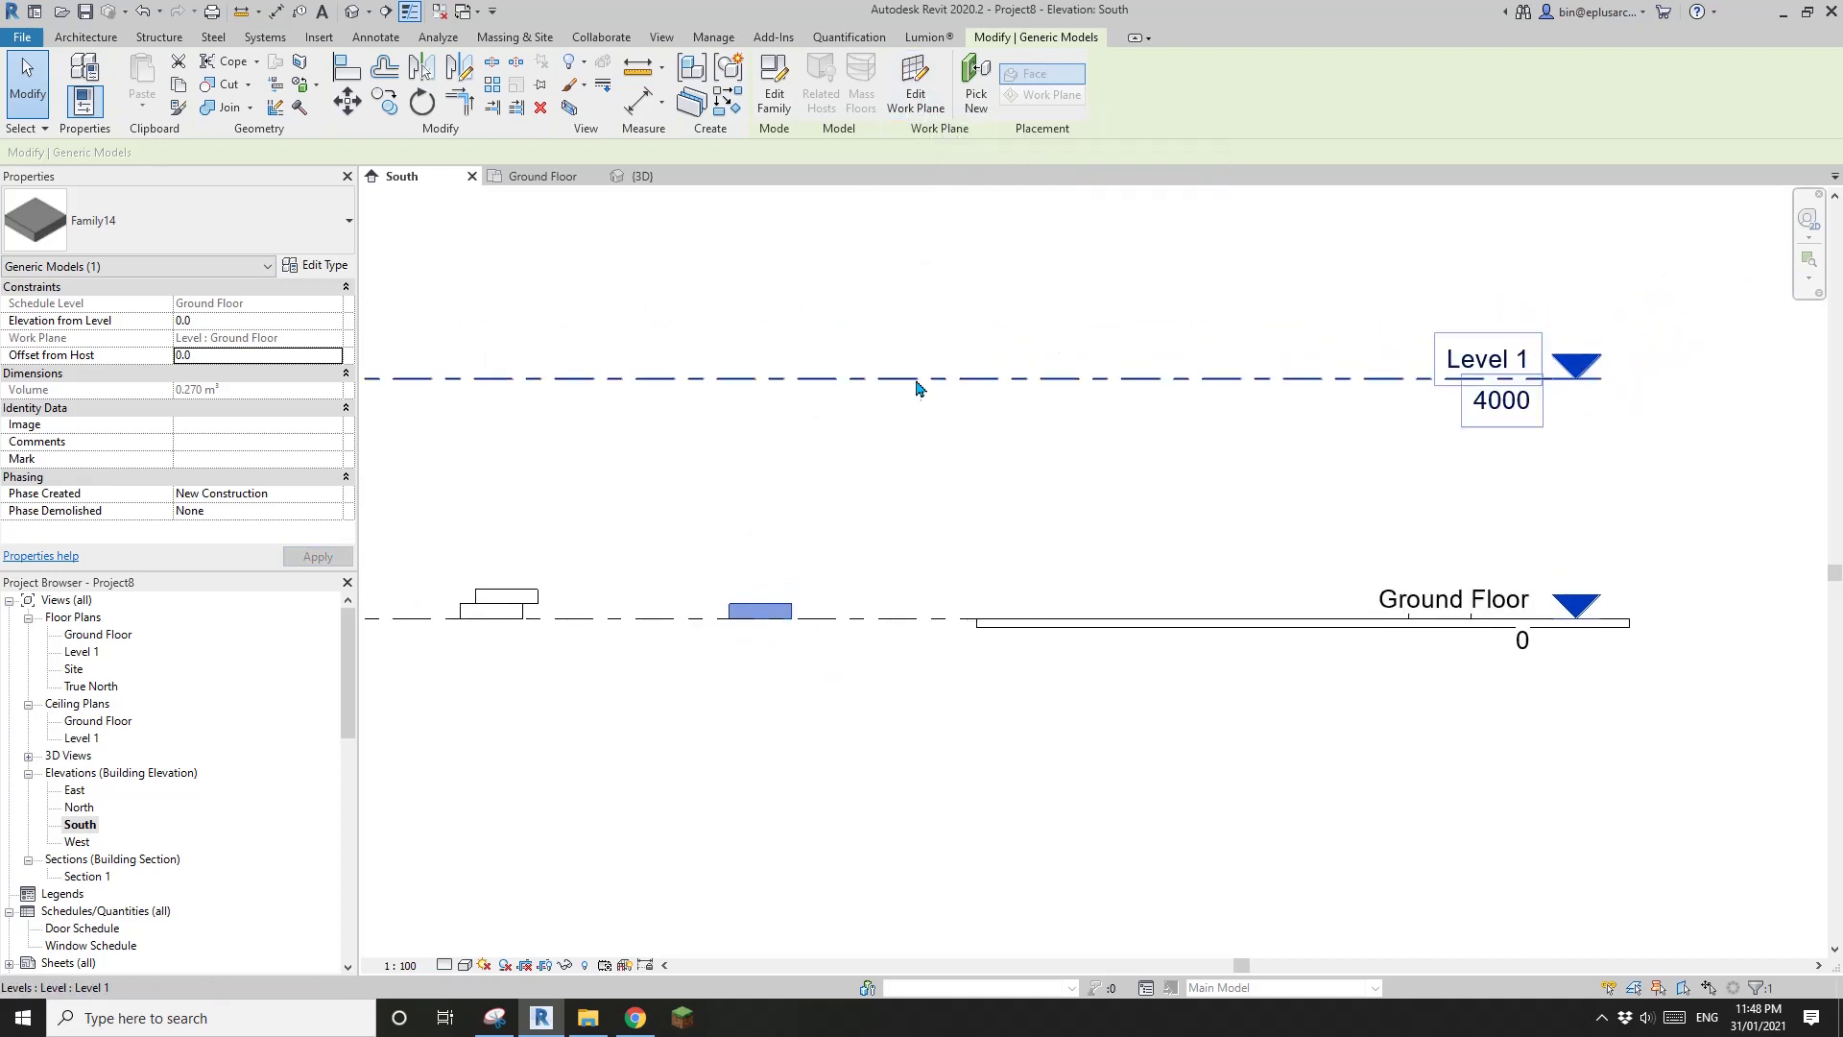
middle_drag(912, 391, 869, 516)
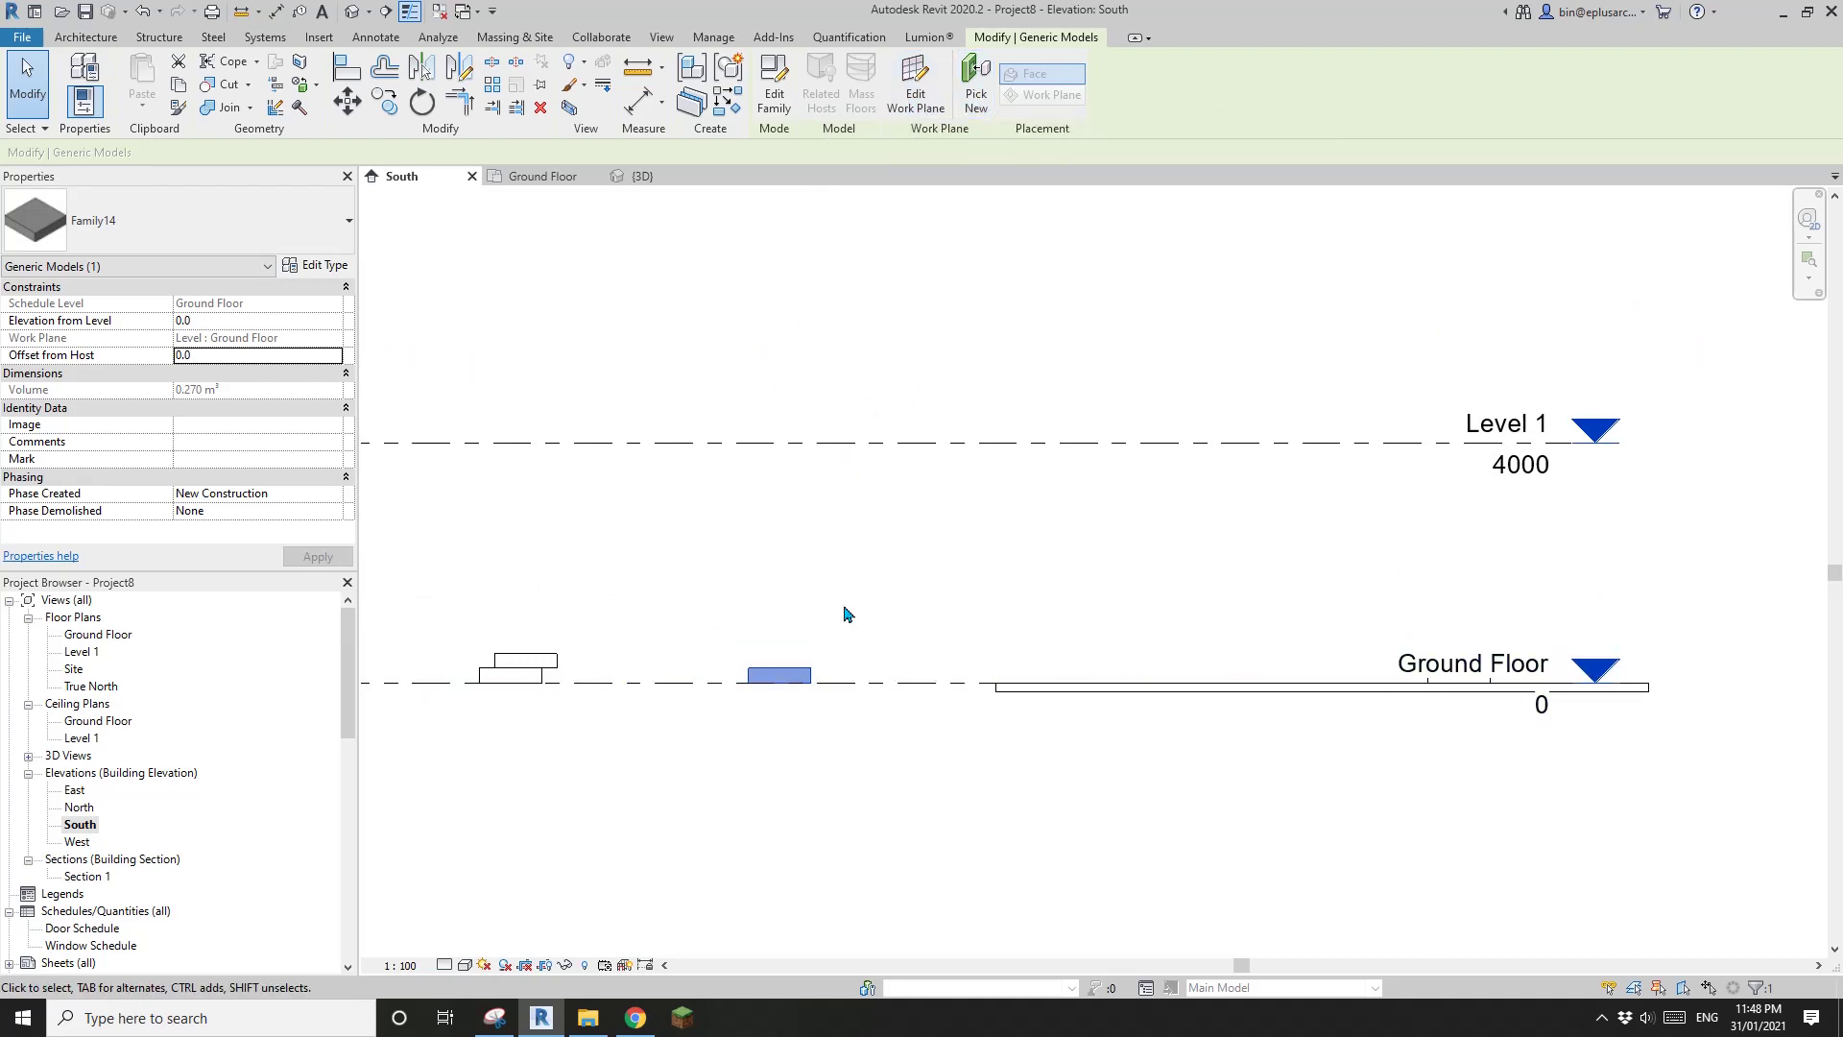
scroll(789, 675, up, 2)
click(816, 666)
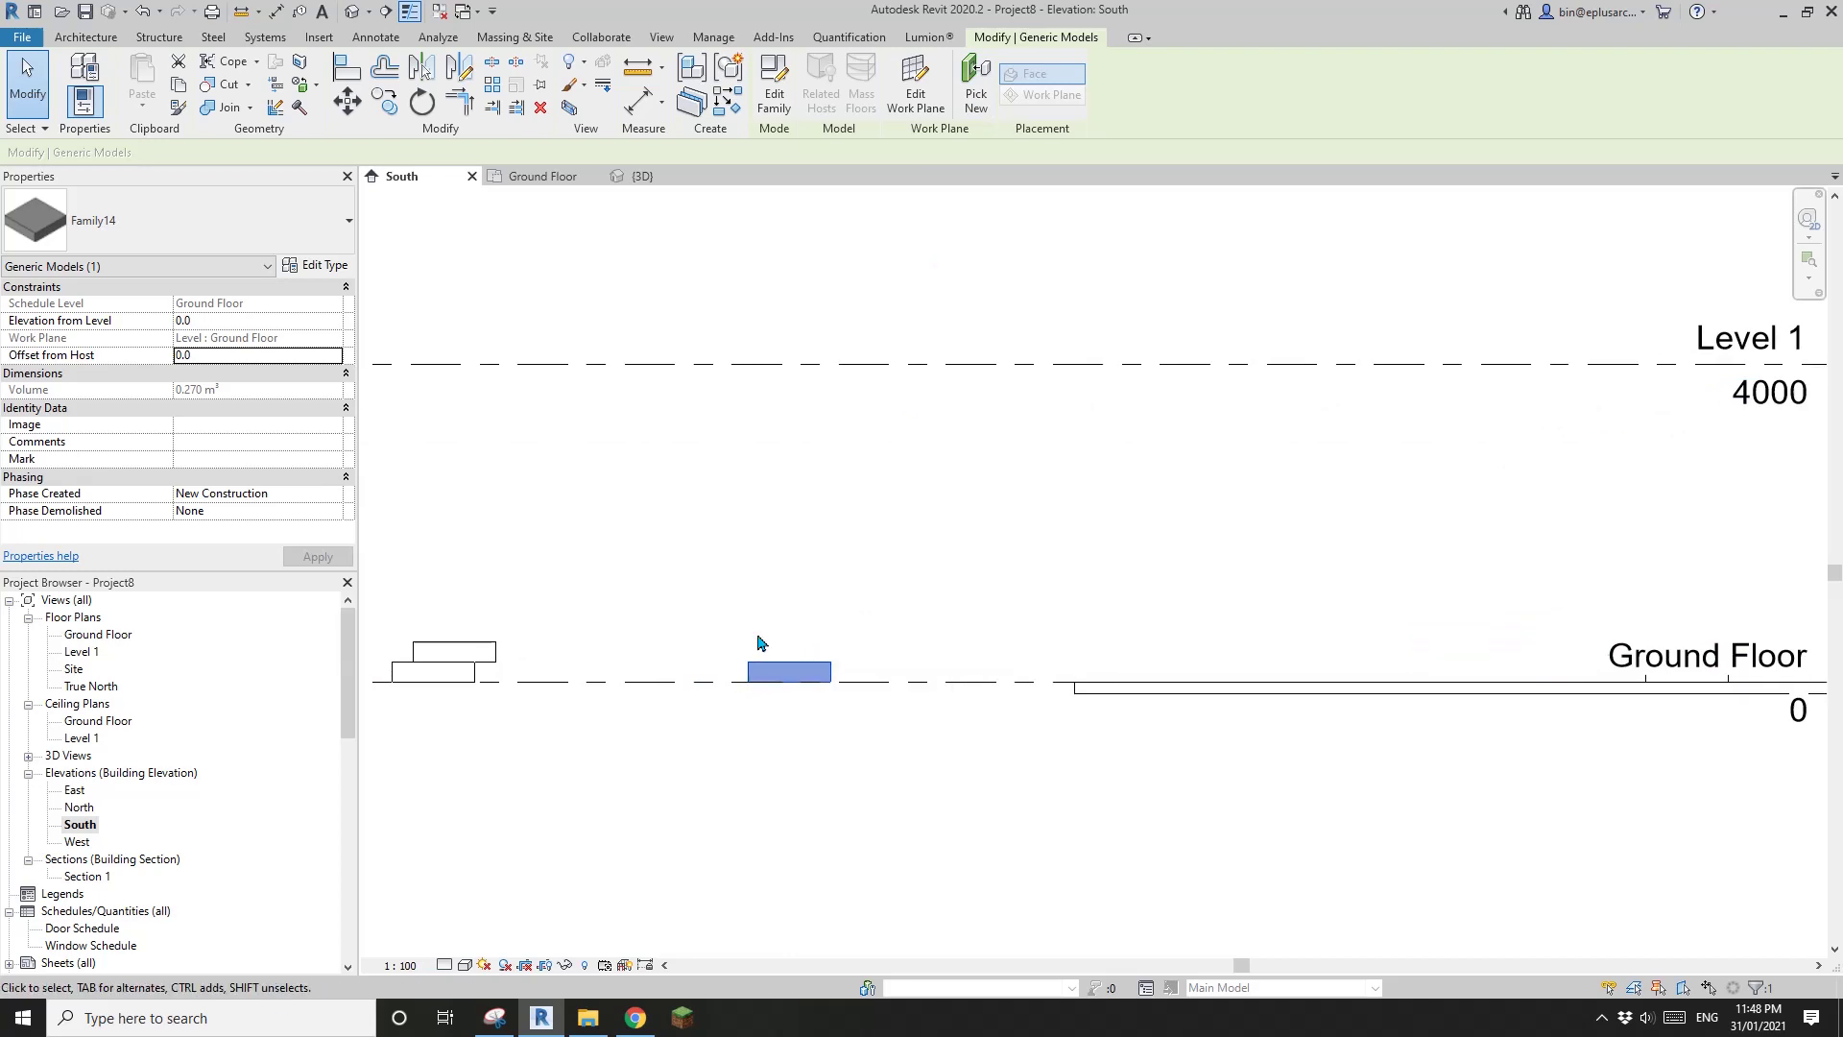
scroll(868, 514, down, 1)
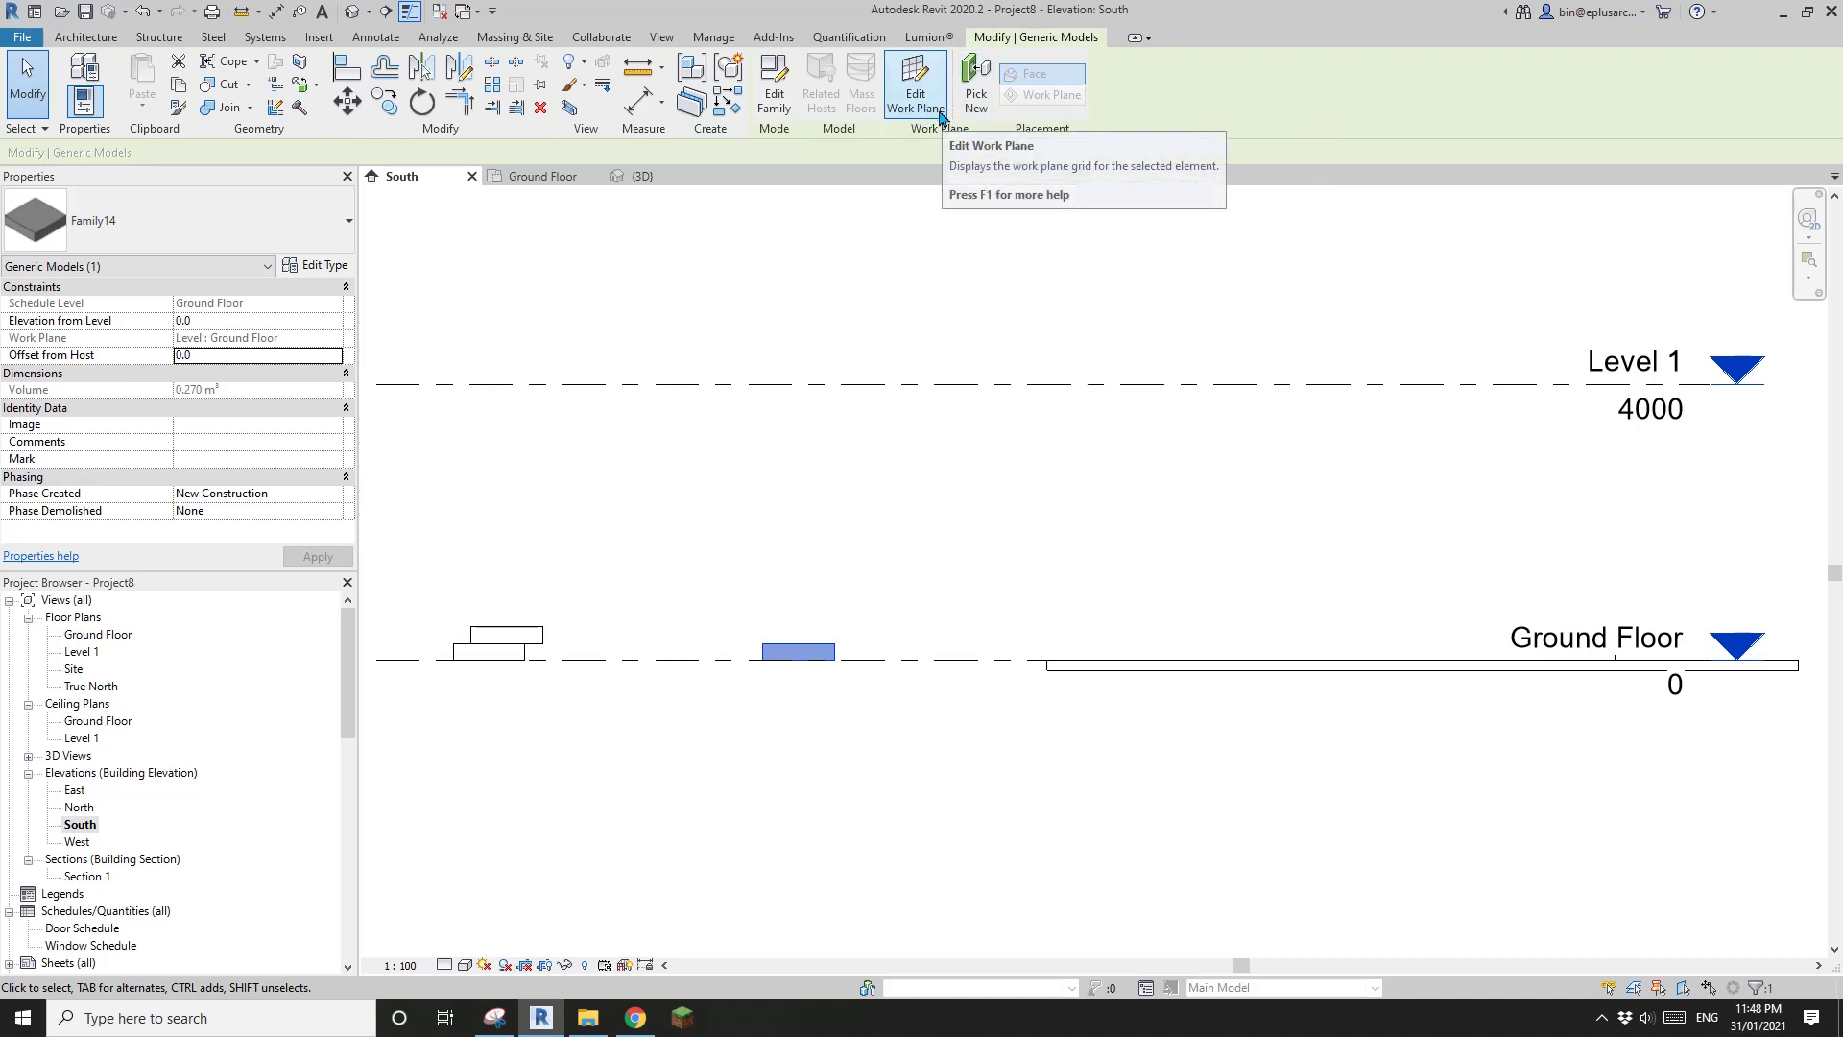
scroll(918, 423, down, 1)
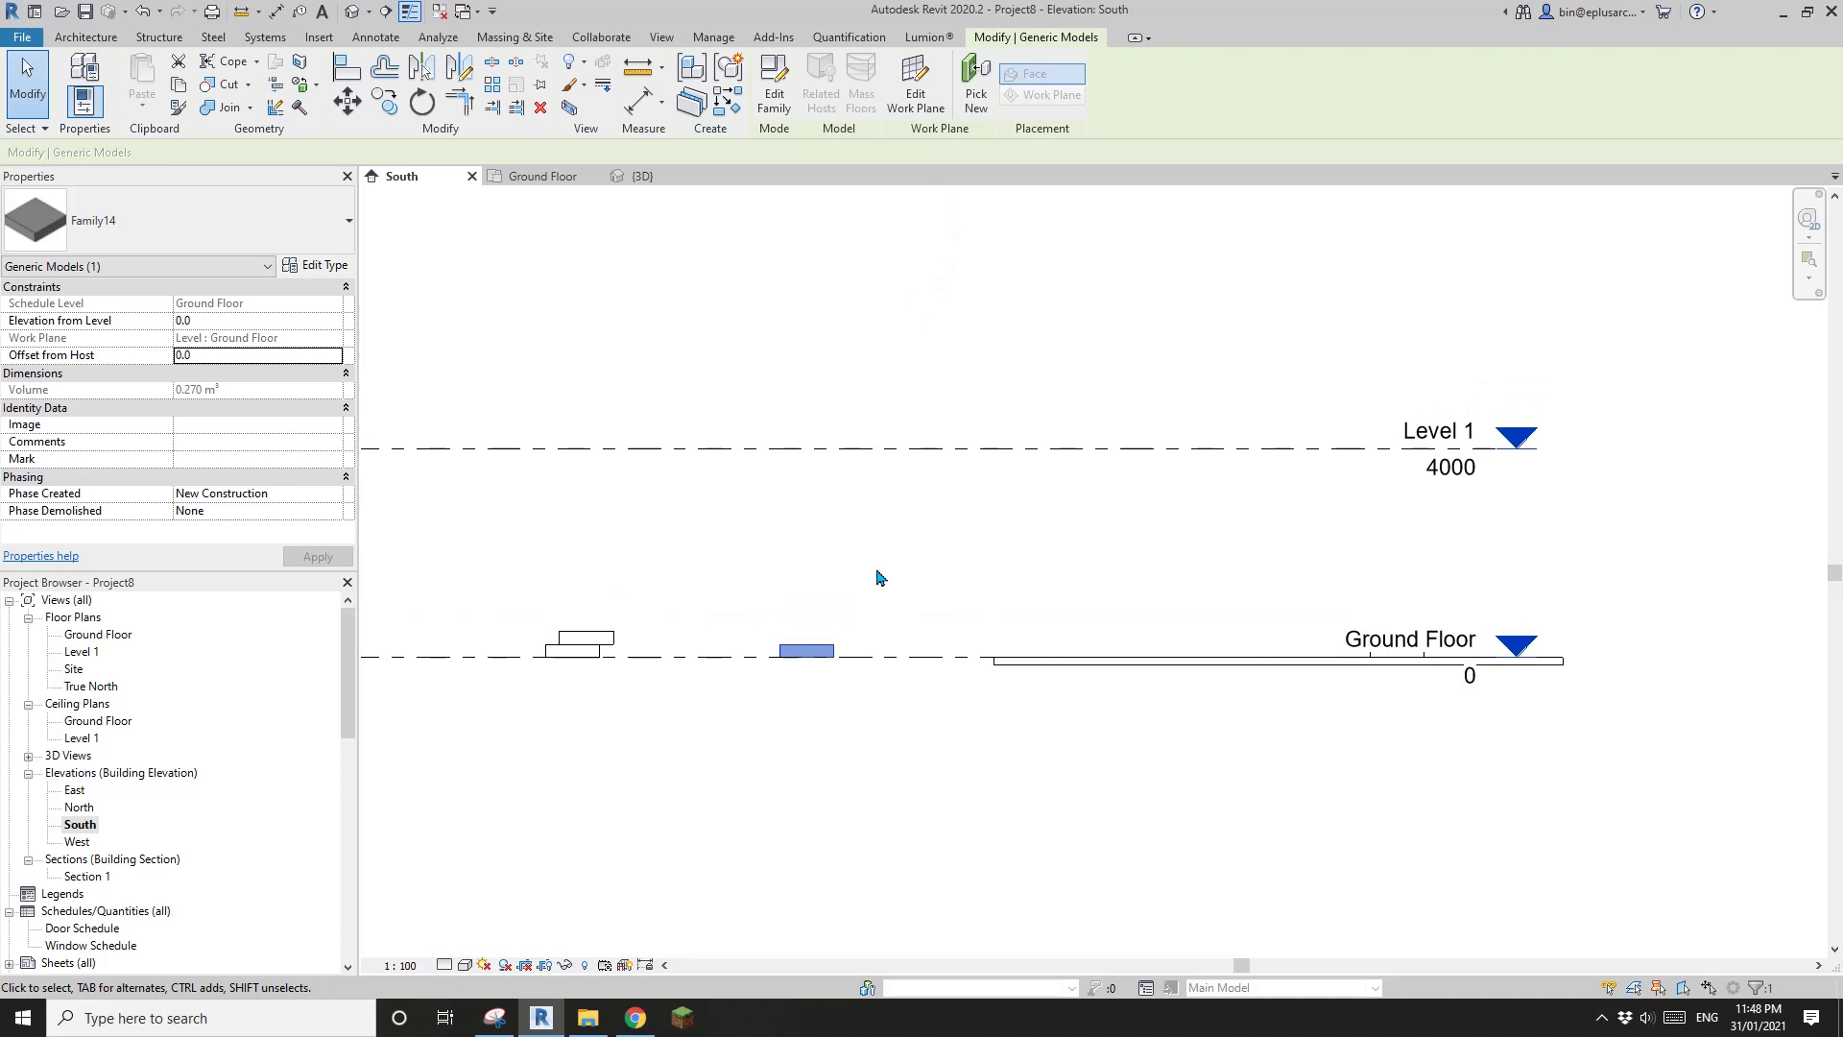
middle_drag(875, 580, 857, 600)
key(Escape)
key(r)
key(p)
middle_drag(947, 444, 925, 454)
click(1142, 571)
click(773, 585)
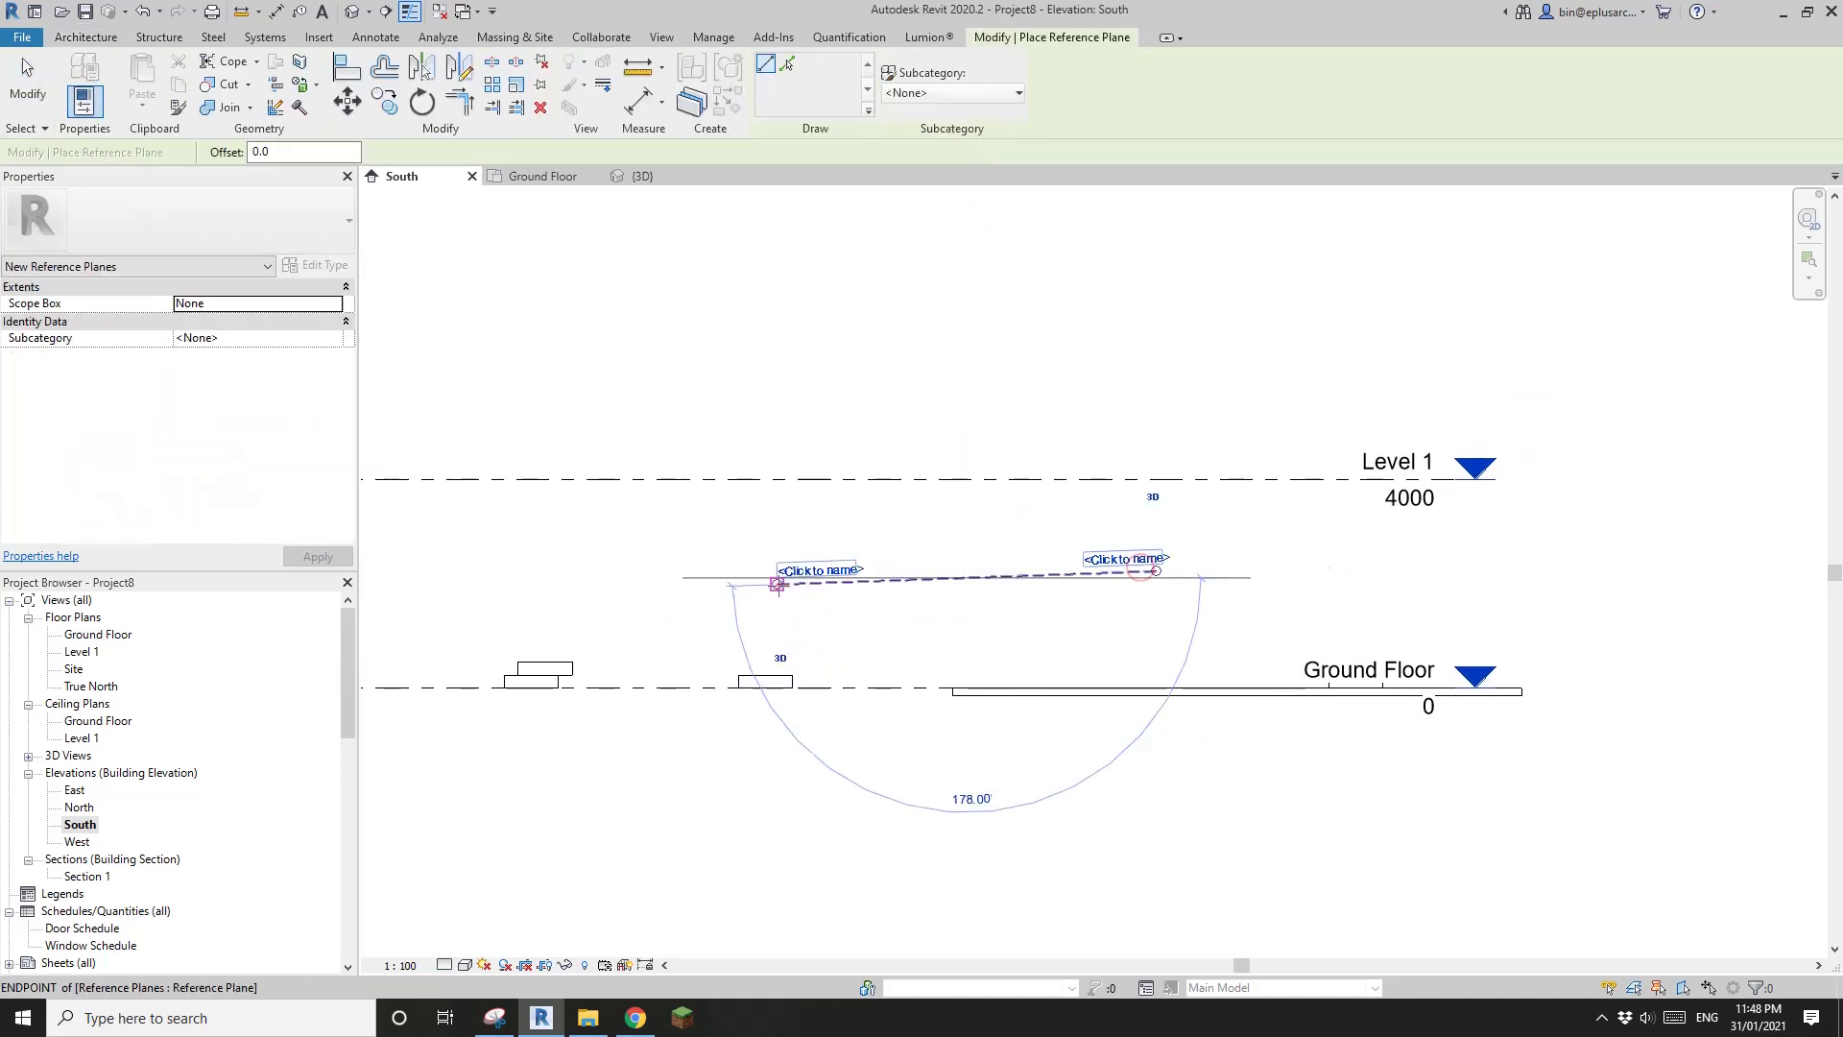
key(Escape)
click(944, 582)
key(Delete)
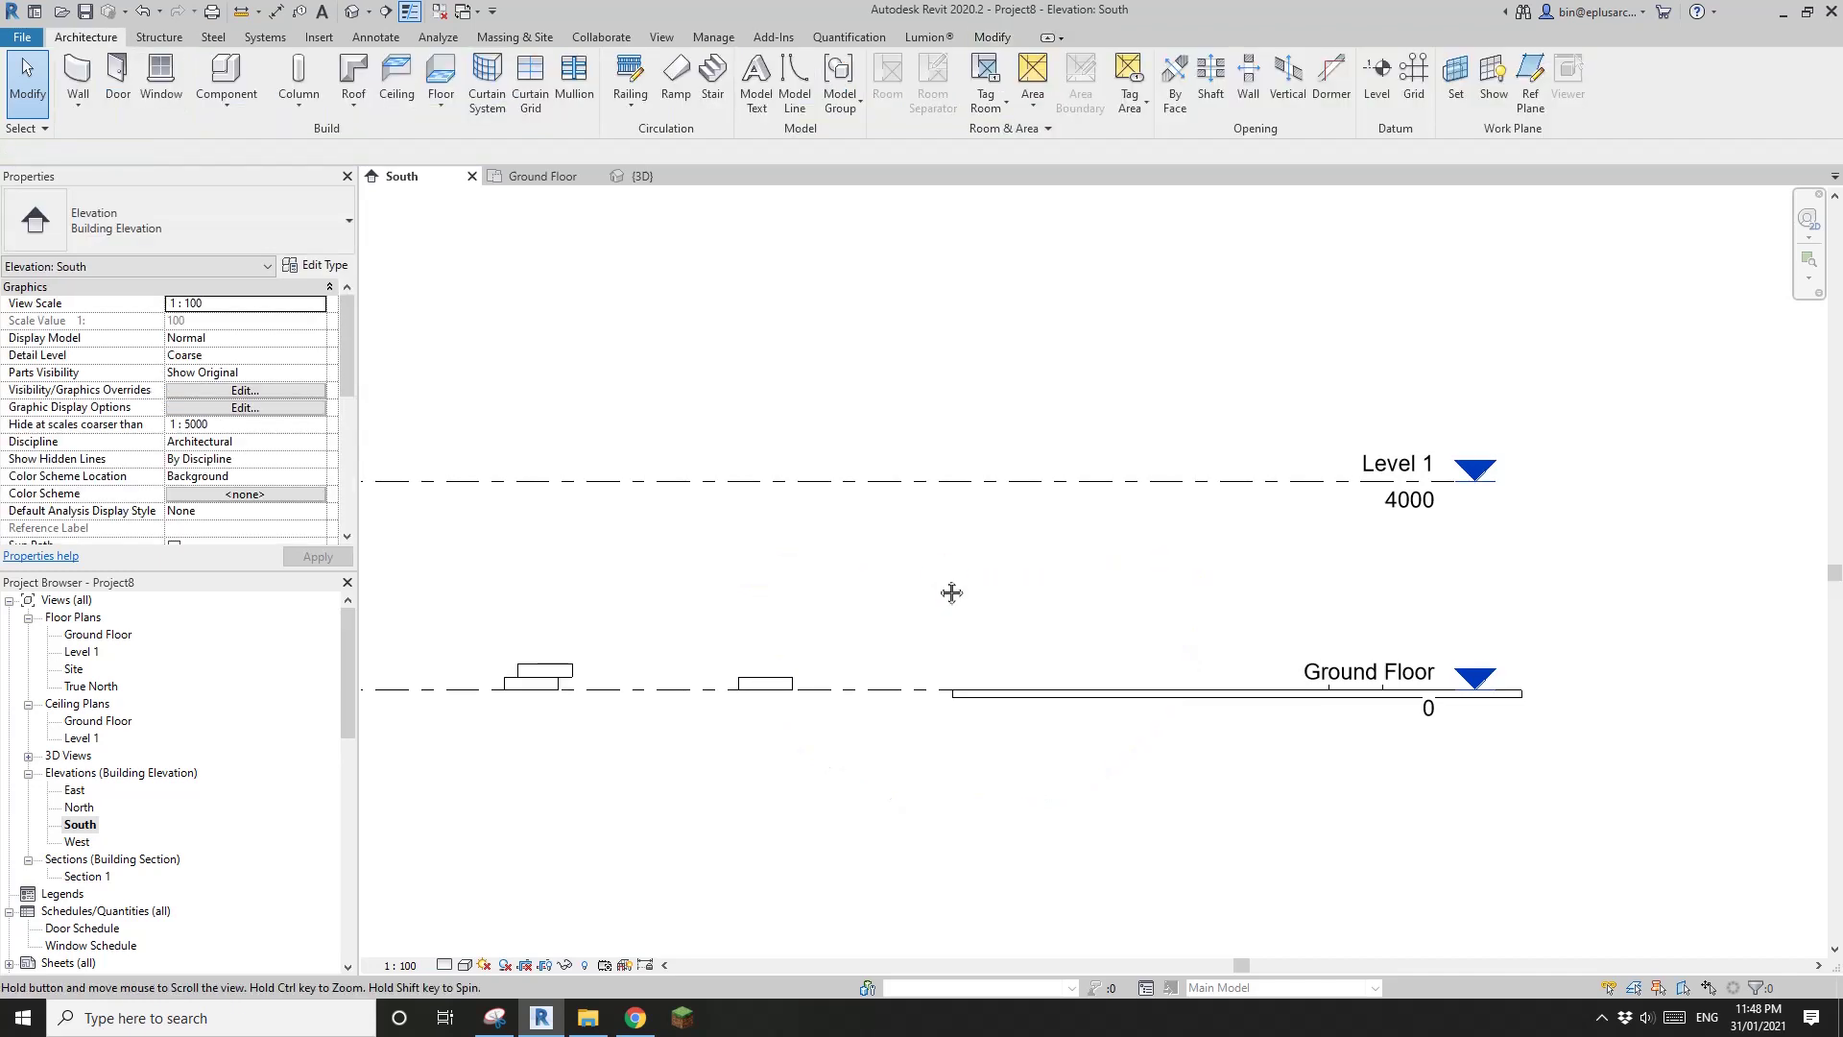
Draw a horizontal reference plane between Ground Floor and Level 1, about 2222 mm above Ground Floor and spanning above the single instance.
key(r)
key(p)
click(1072, 574)
click(691, 574)
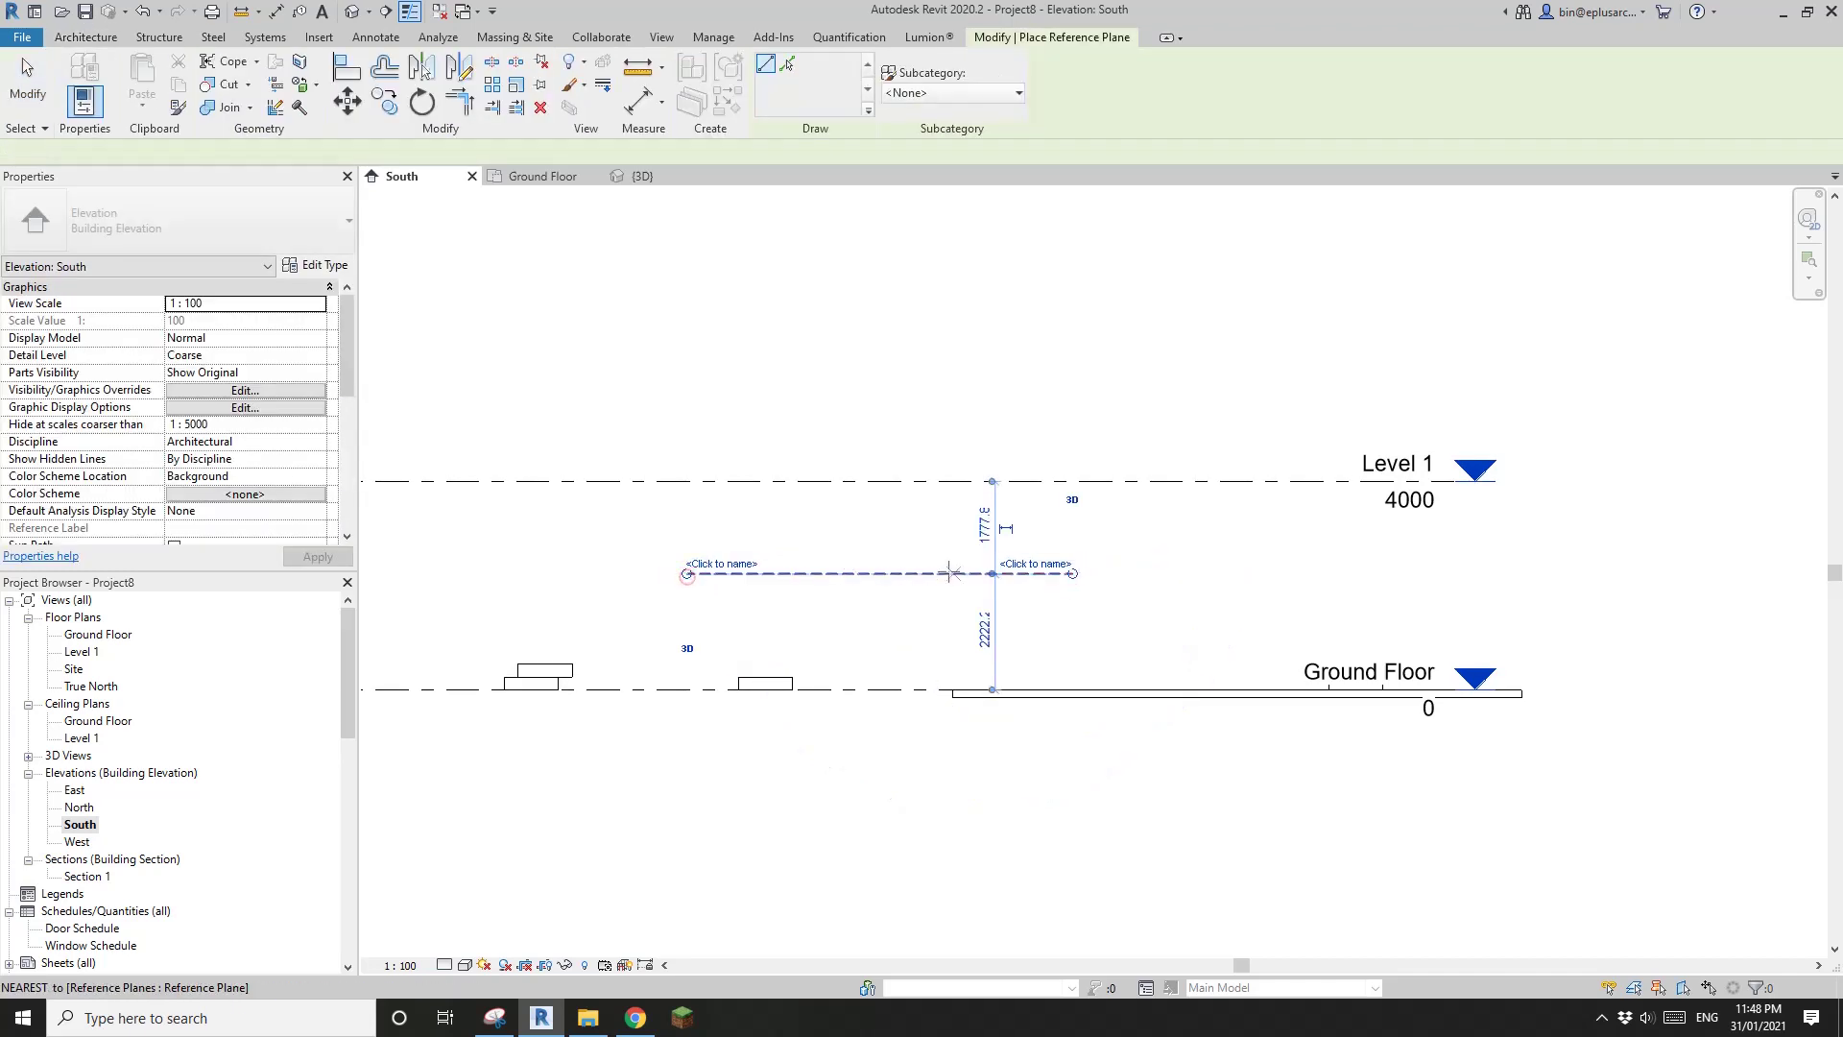
key(Escape)
click(924, 574)
scroll(835, 576, up, 2)
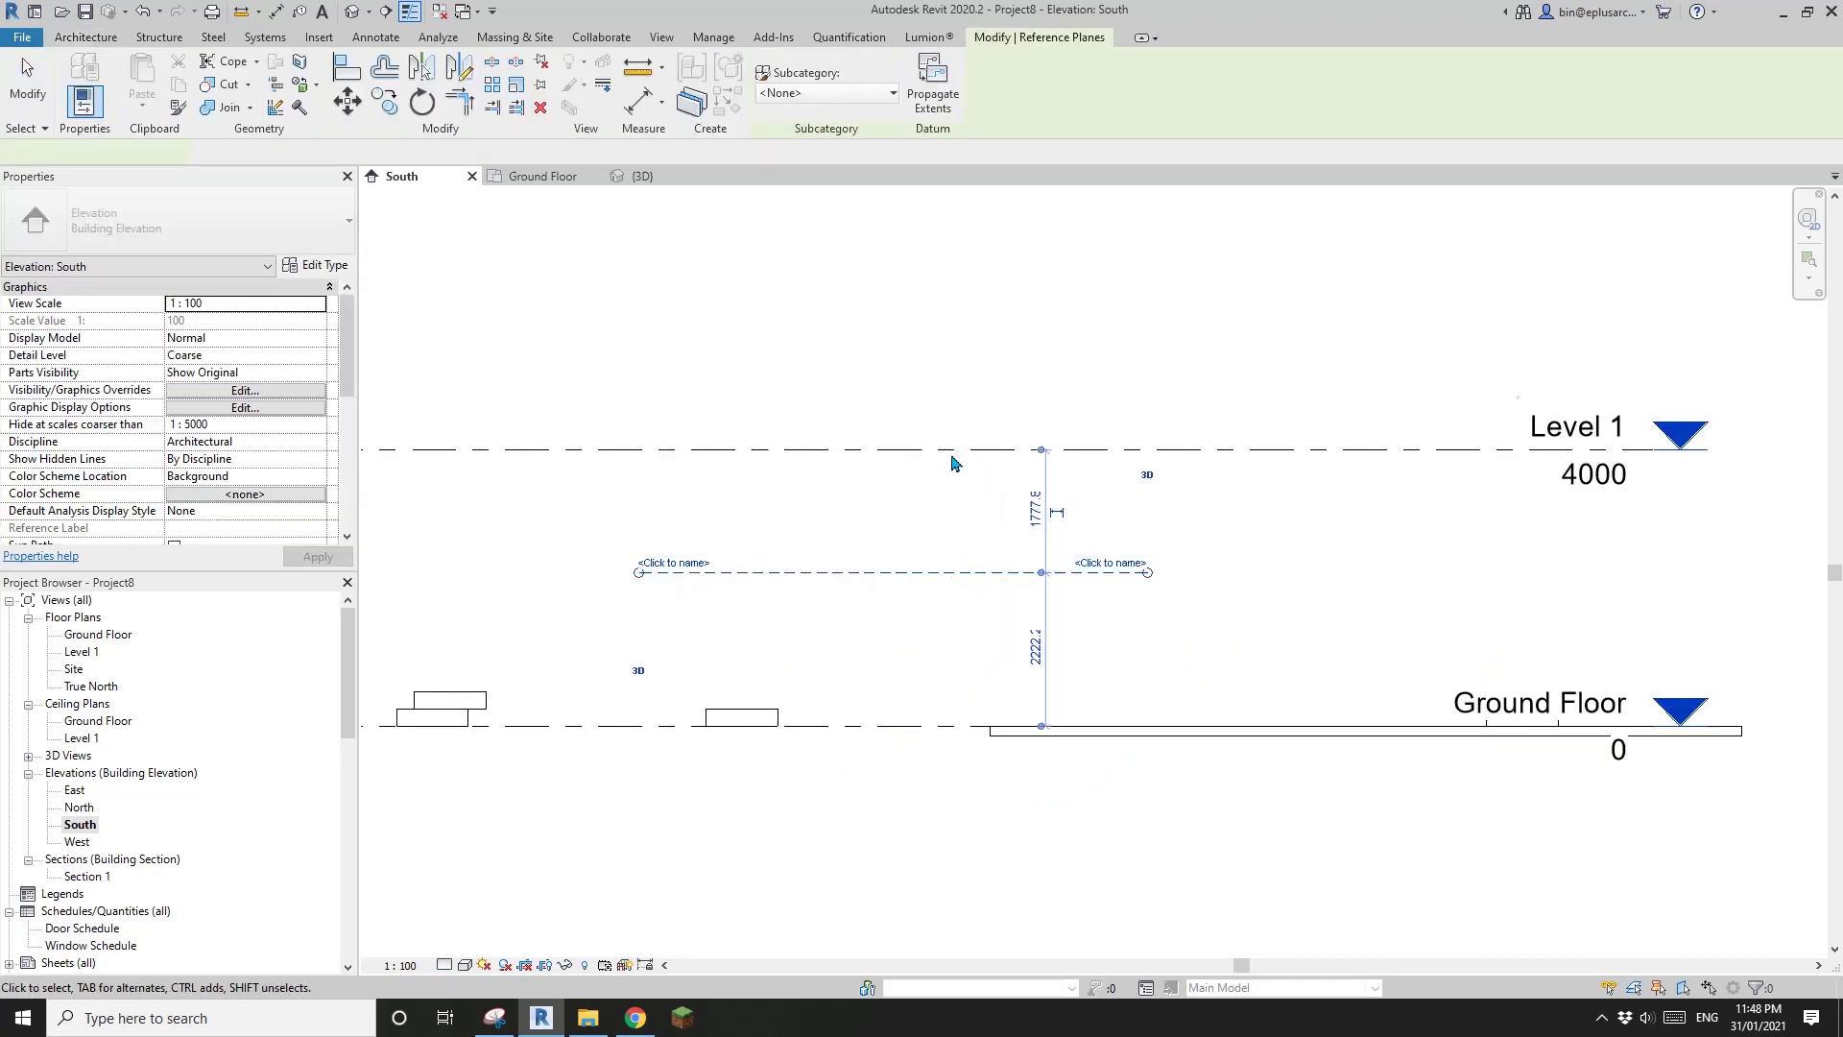
middle_drag(909, 711, 1142, 665)
key(Escape)
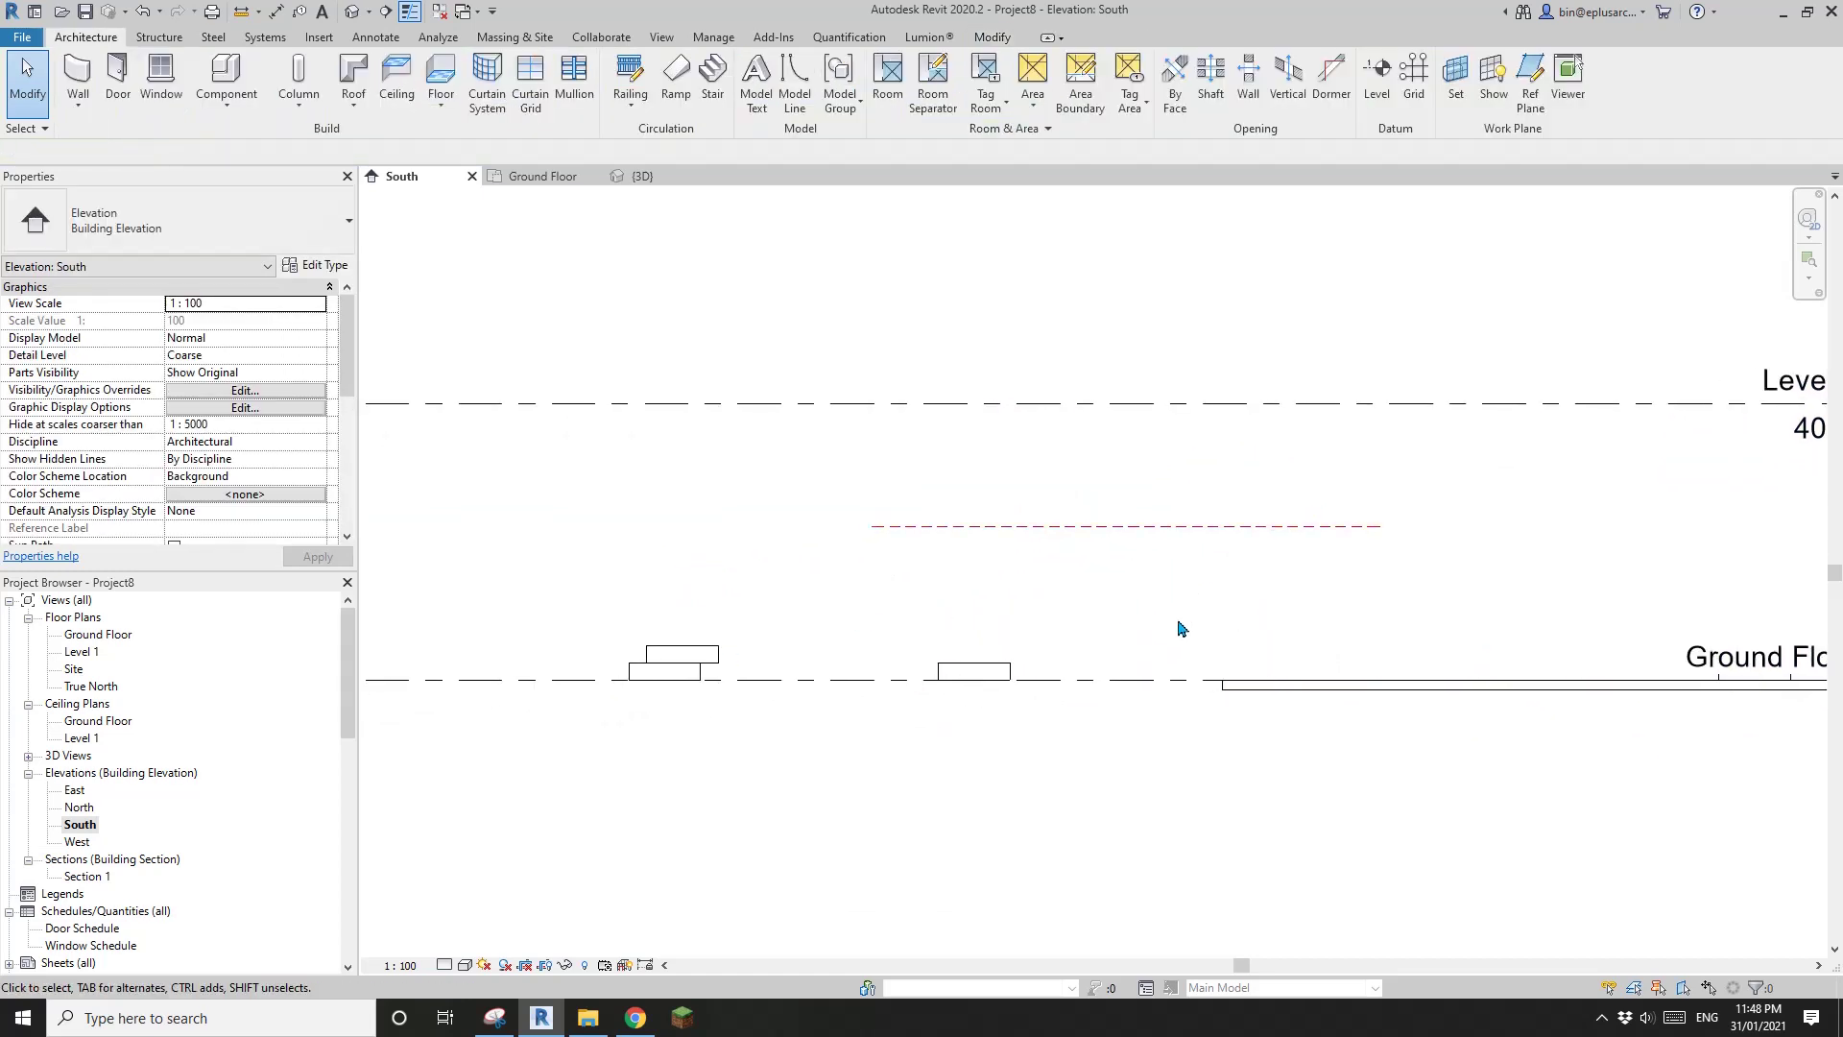
Rehost the single generic model instance from Ground Floor onto the new reference plane, using Edit Work Plane with Pick a plane.
click(1001, 670)
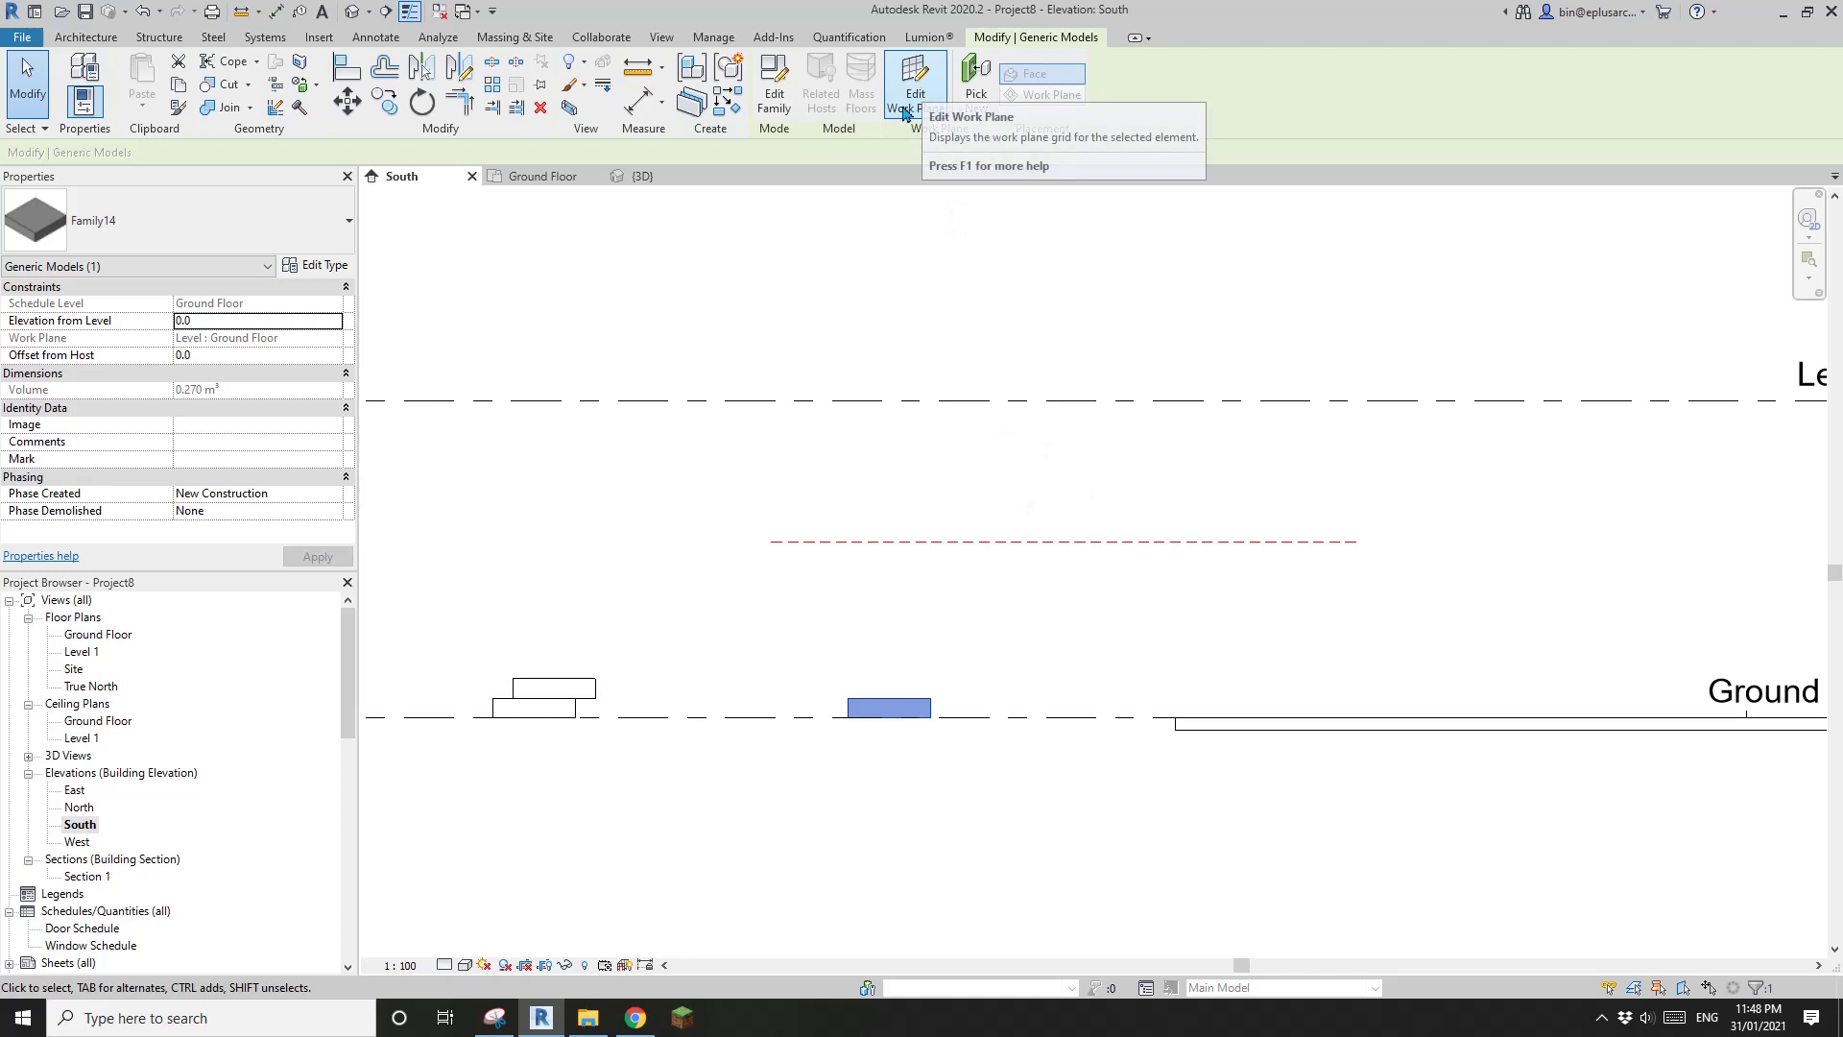
middle_drag(991, 668, 983, 664)
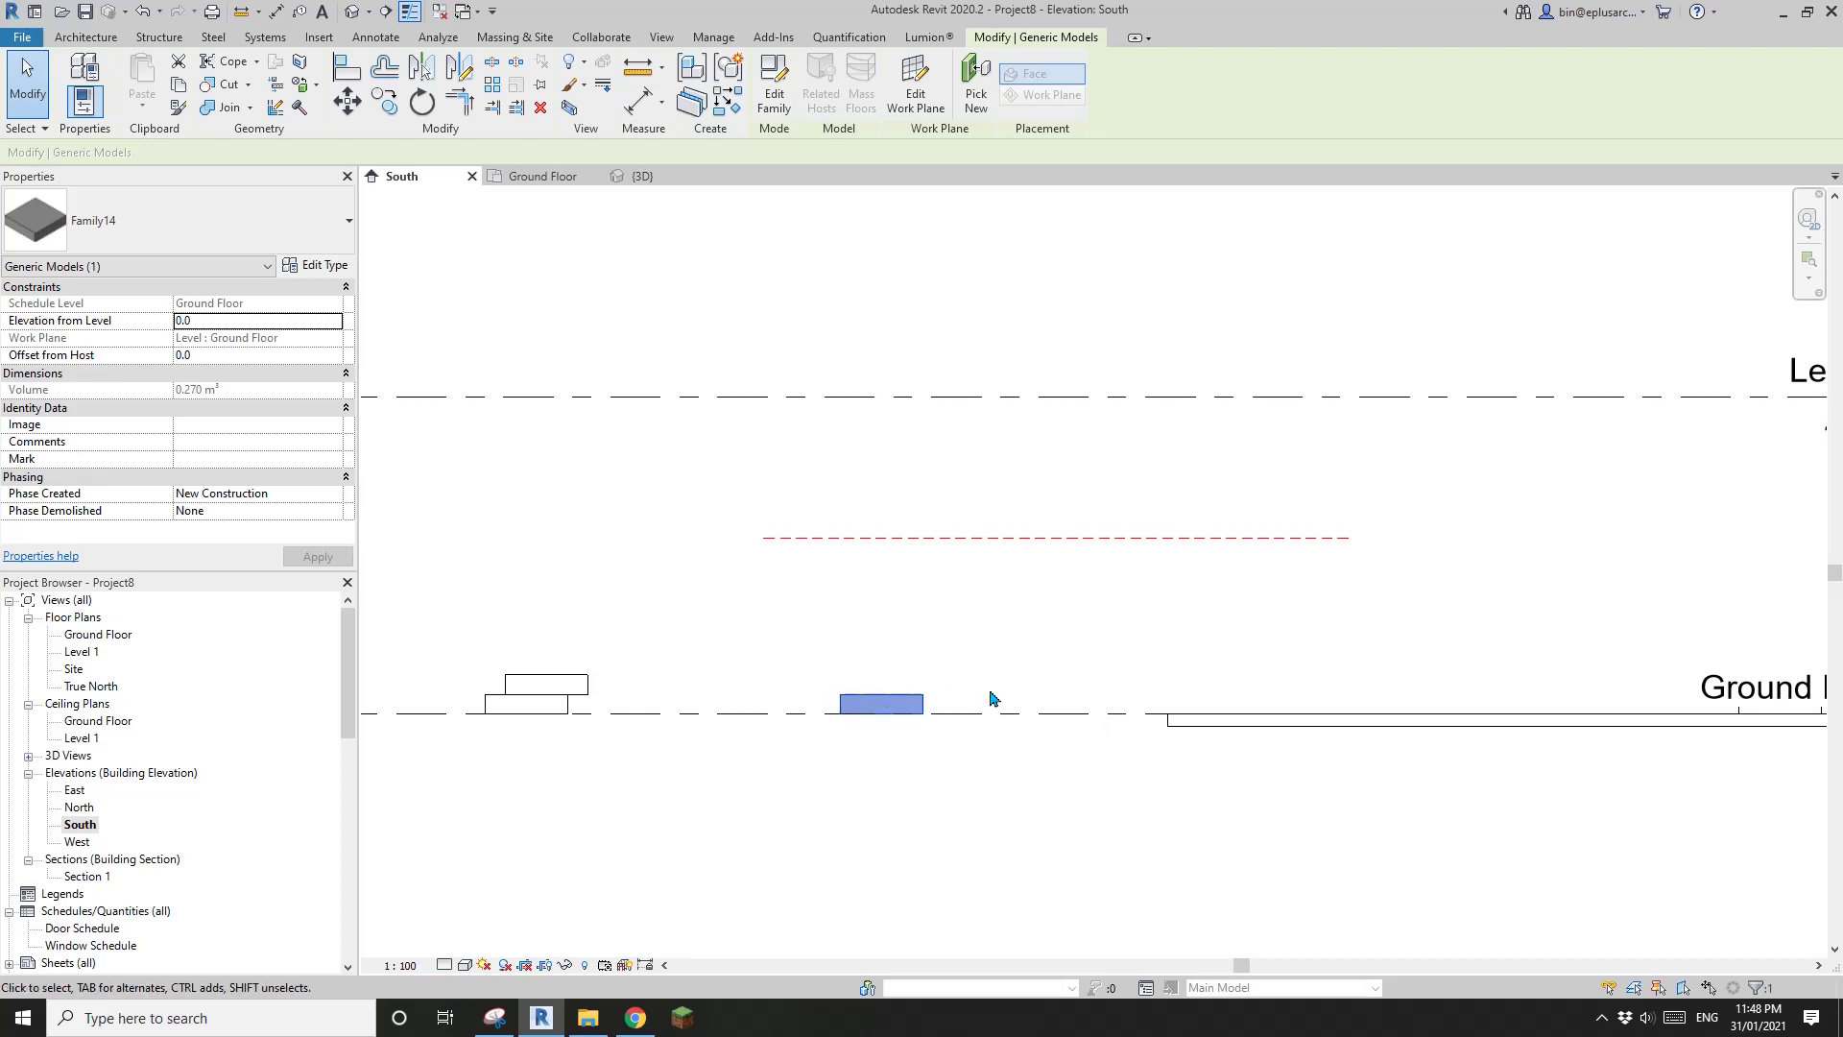
middle_drag(932, 710, 959, 691)
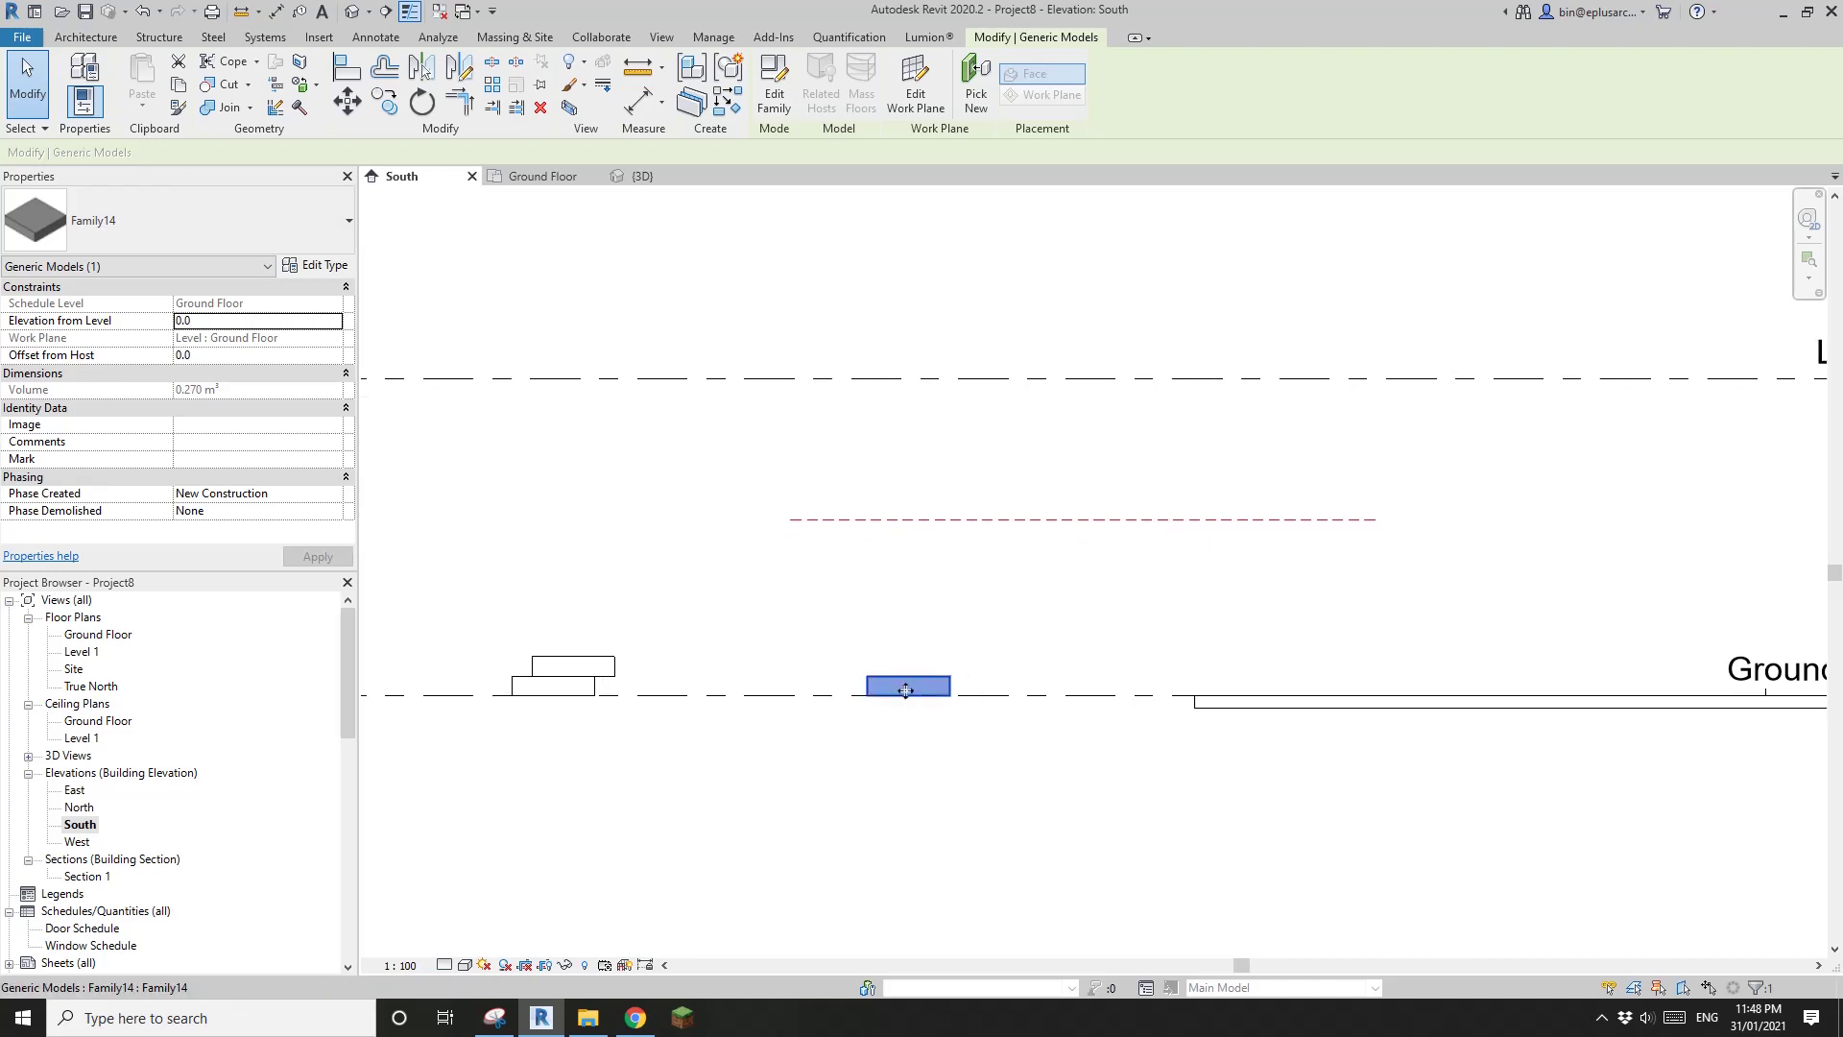
scroll(950, 692, down, 1)
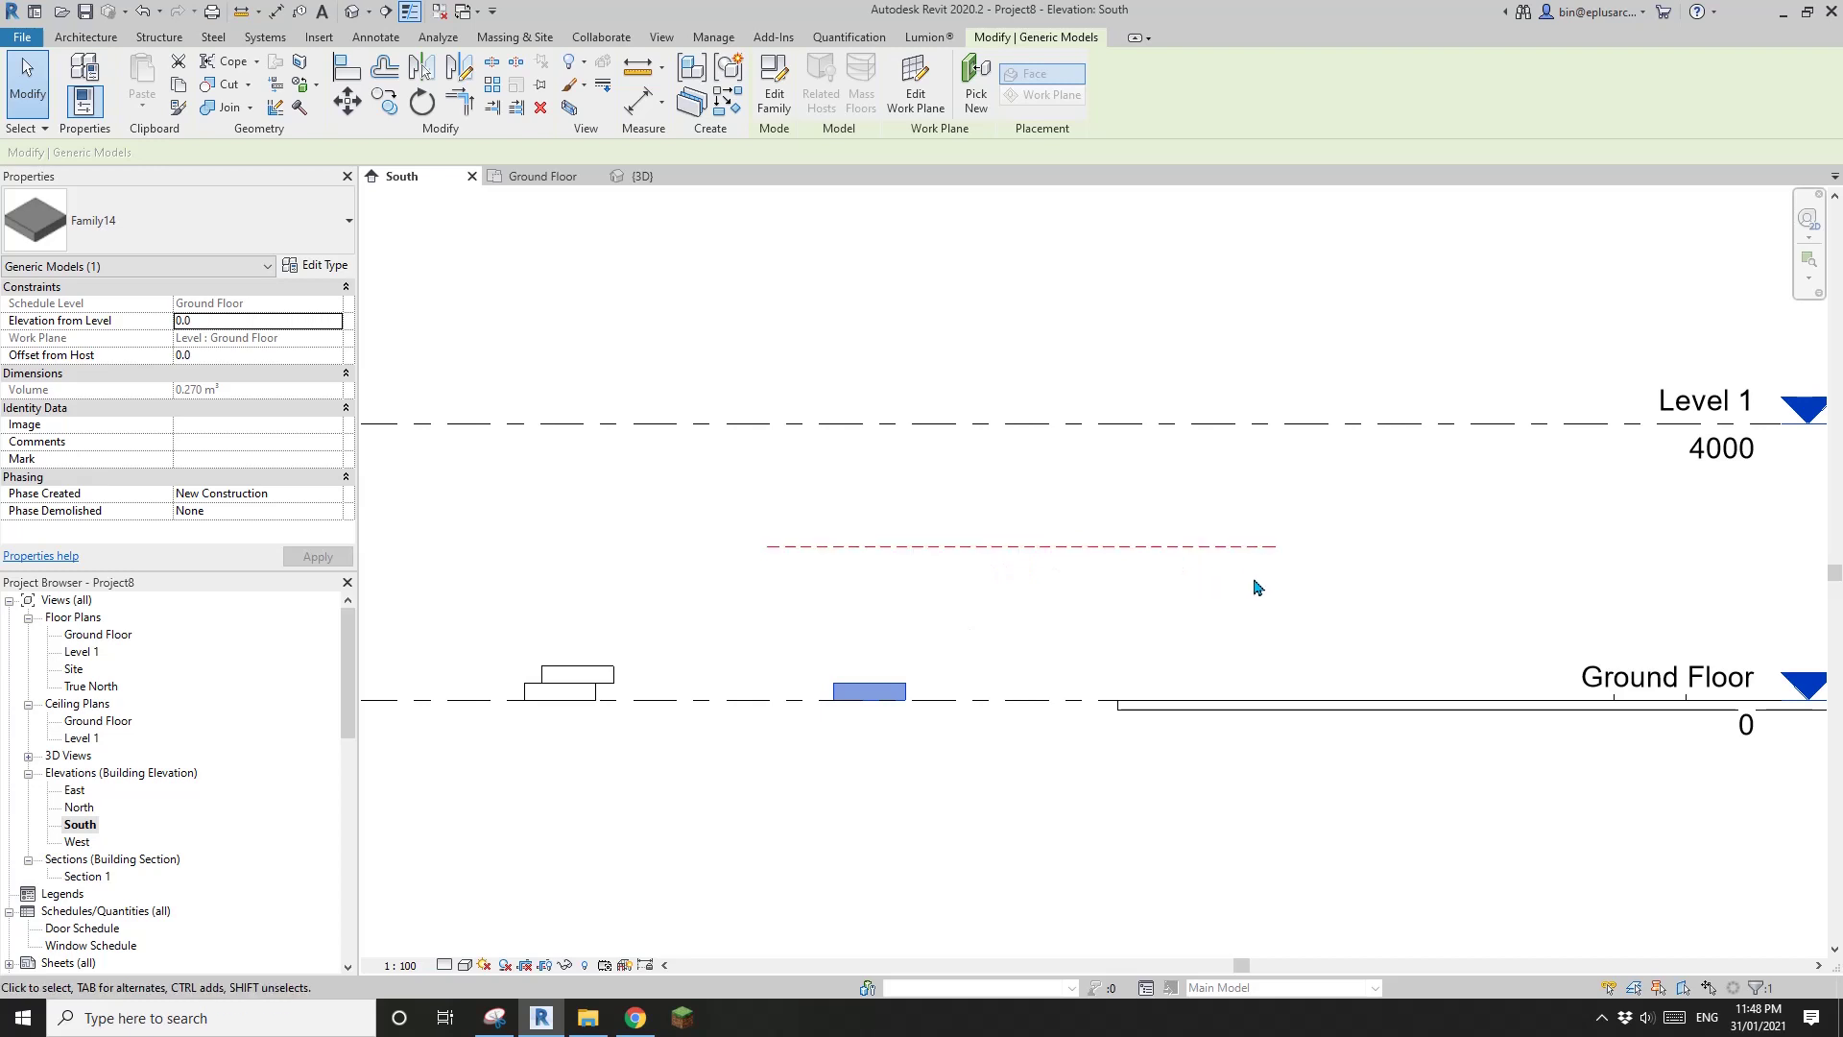
middle_drag(1259, 579, 1192, 584)
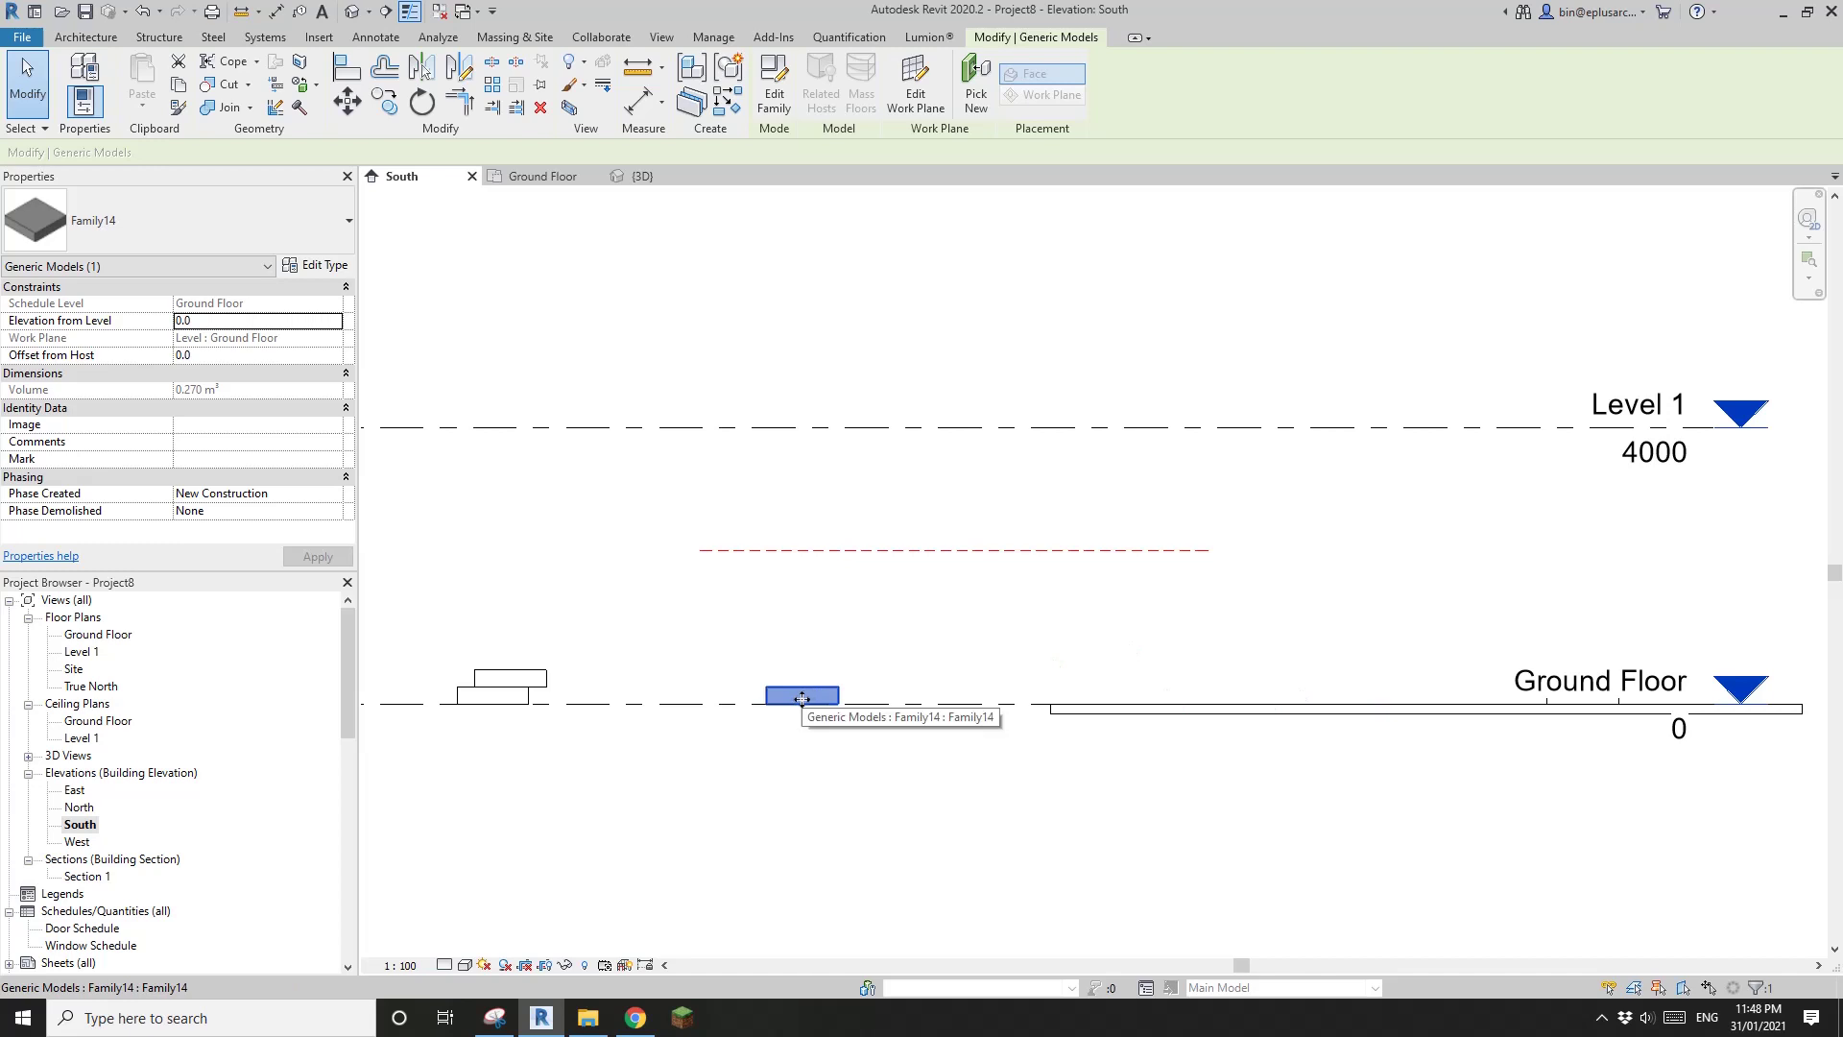
scroll(802, 699, up, 1)
scroll(835, 687, down, 1)
middle_drag(884, 696, 947, 687)
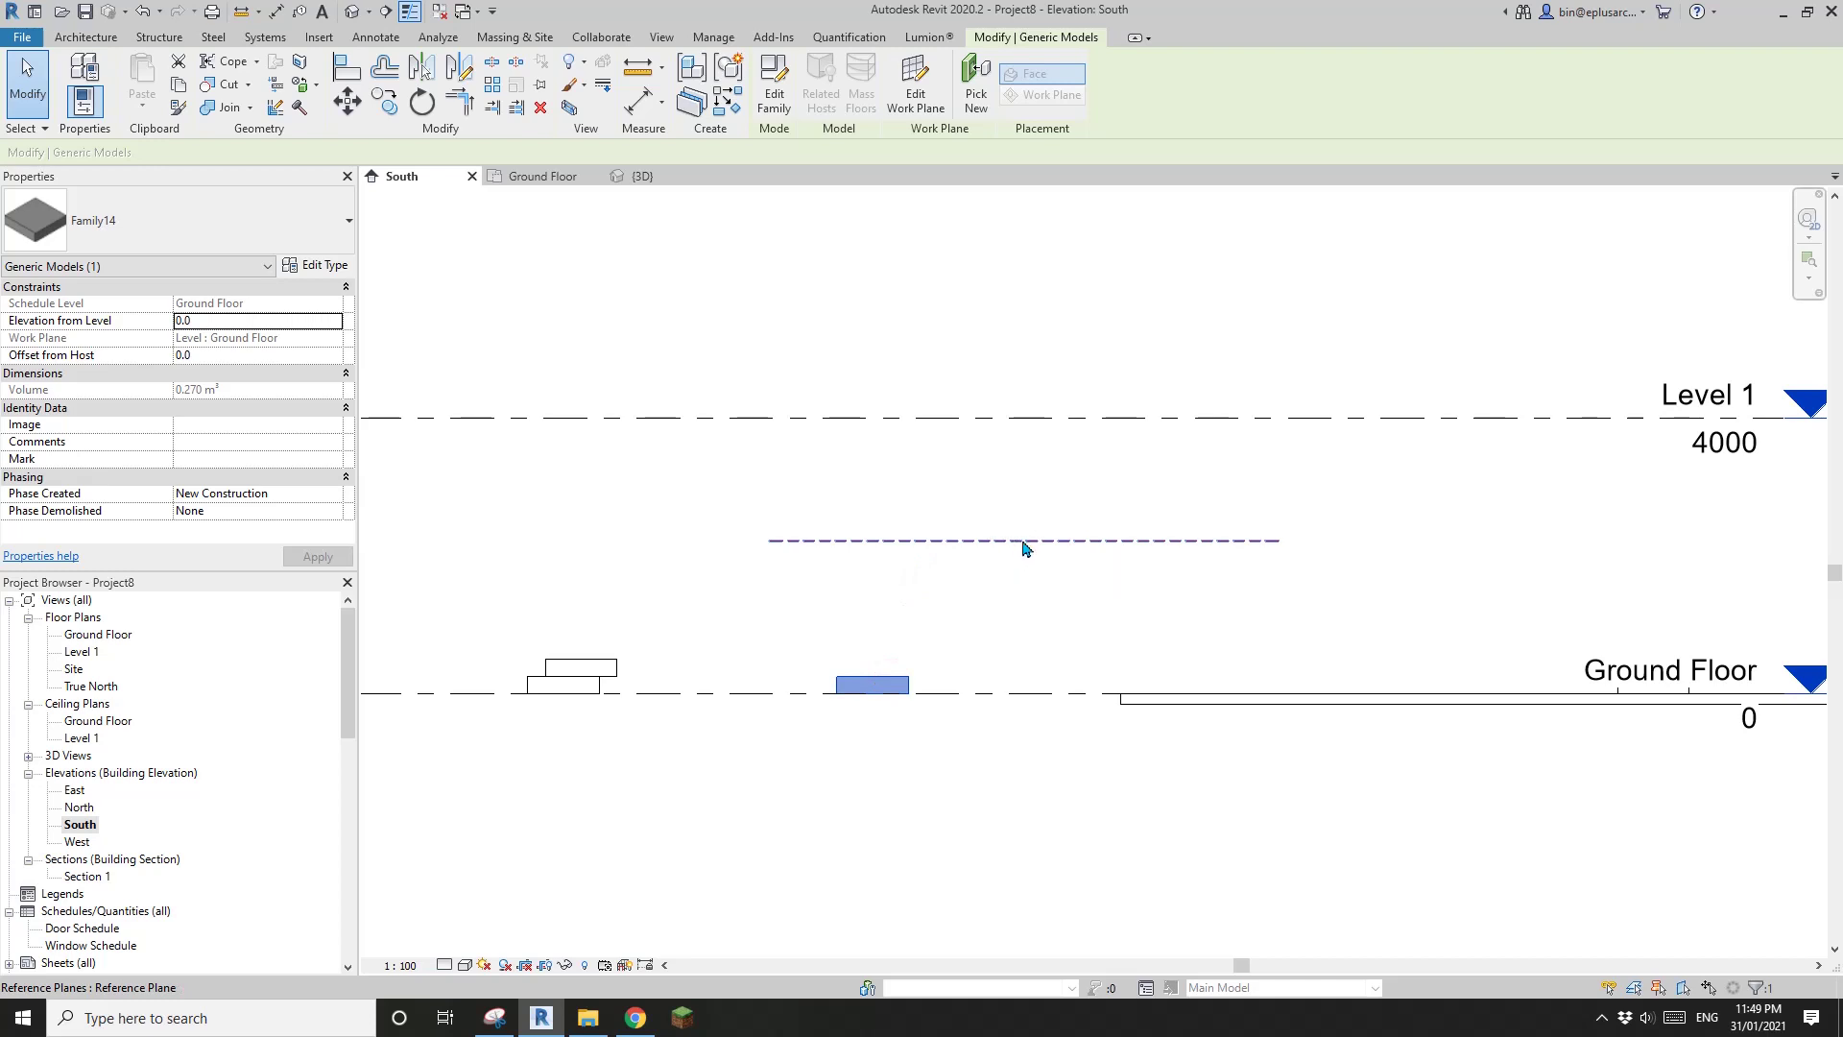
click(916, 101)
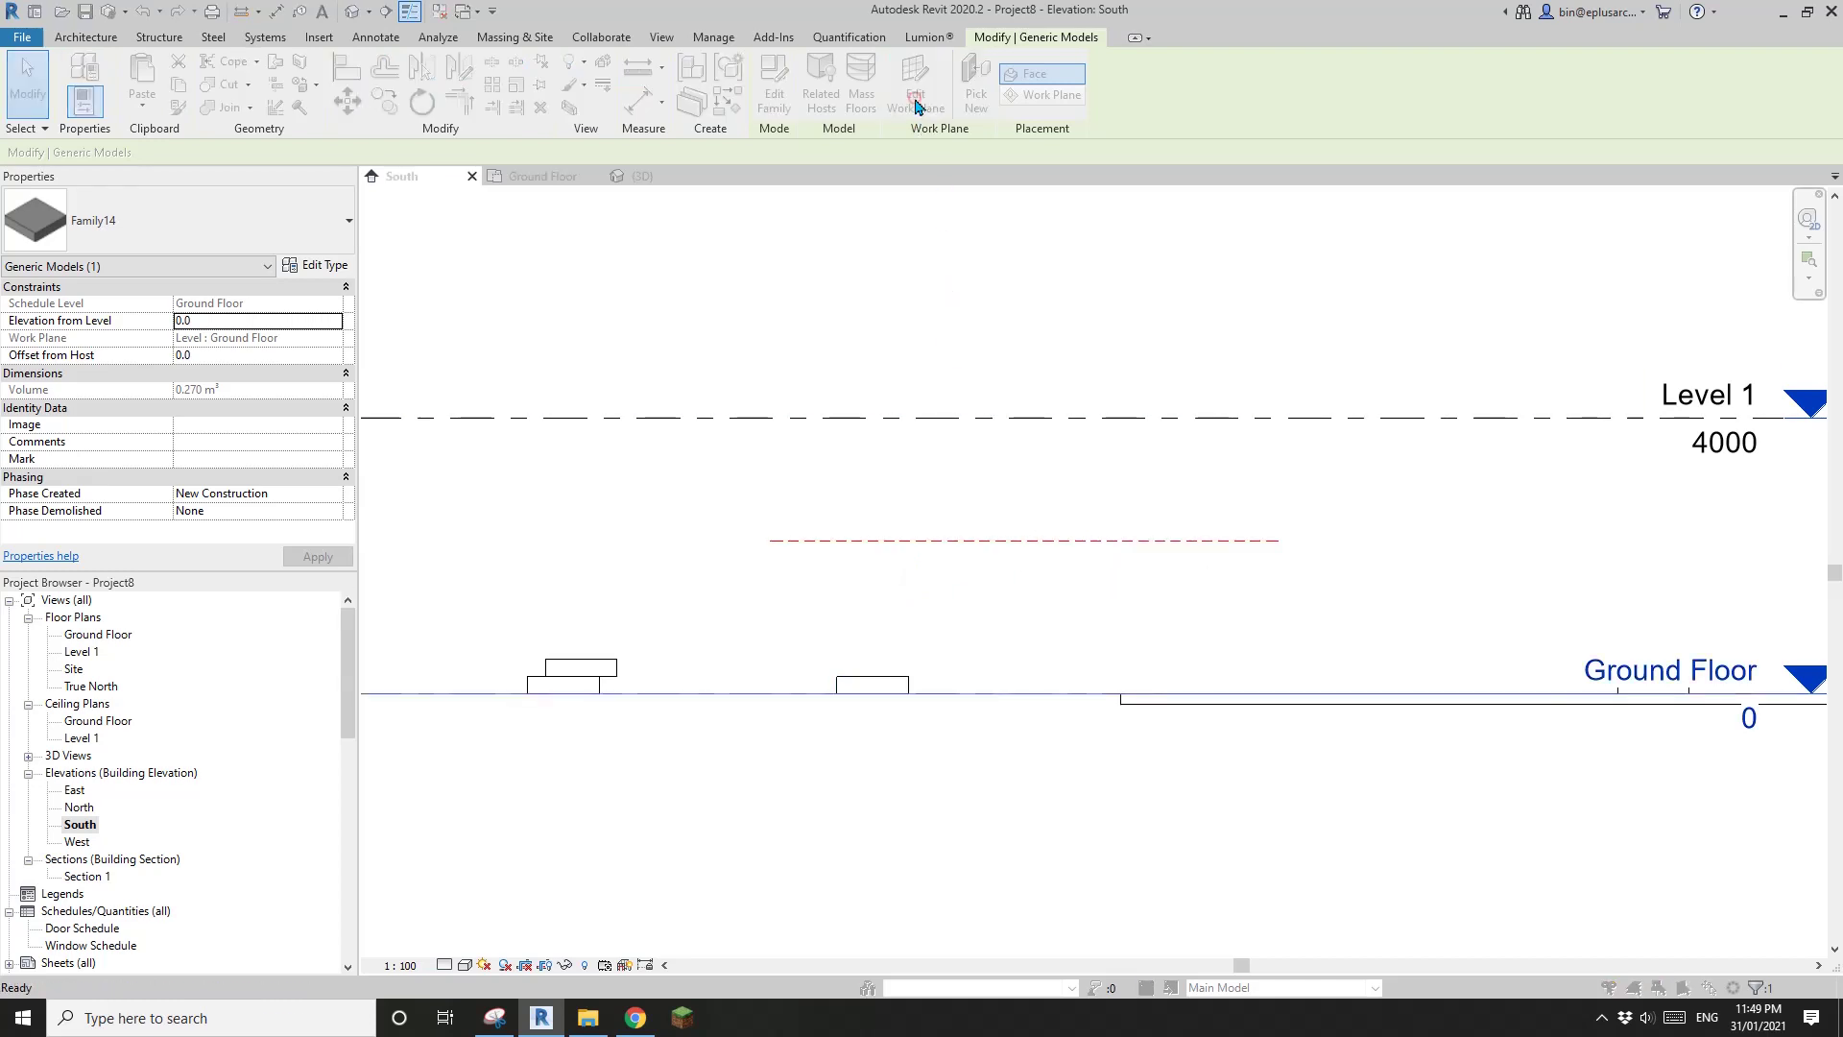
click(620, 441)
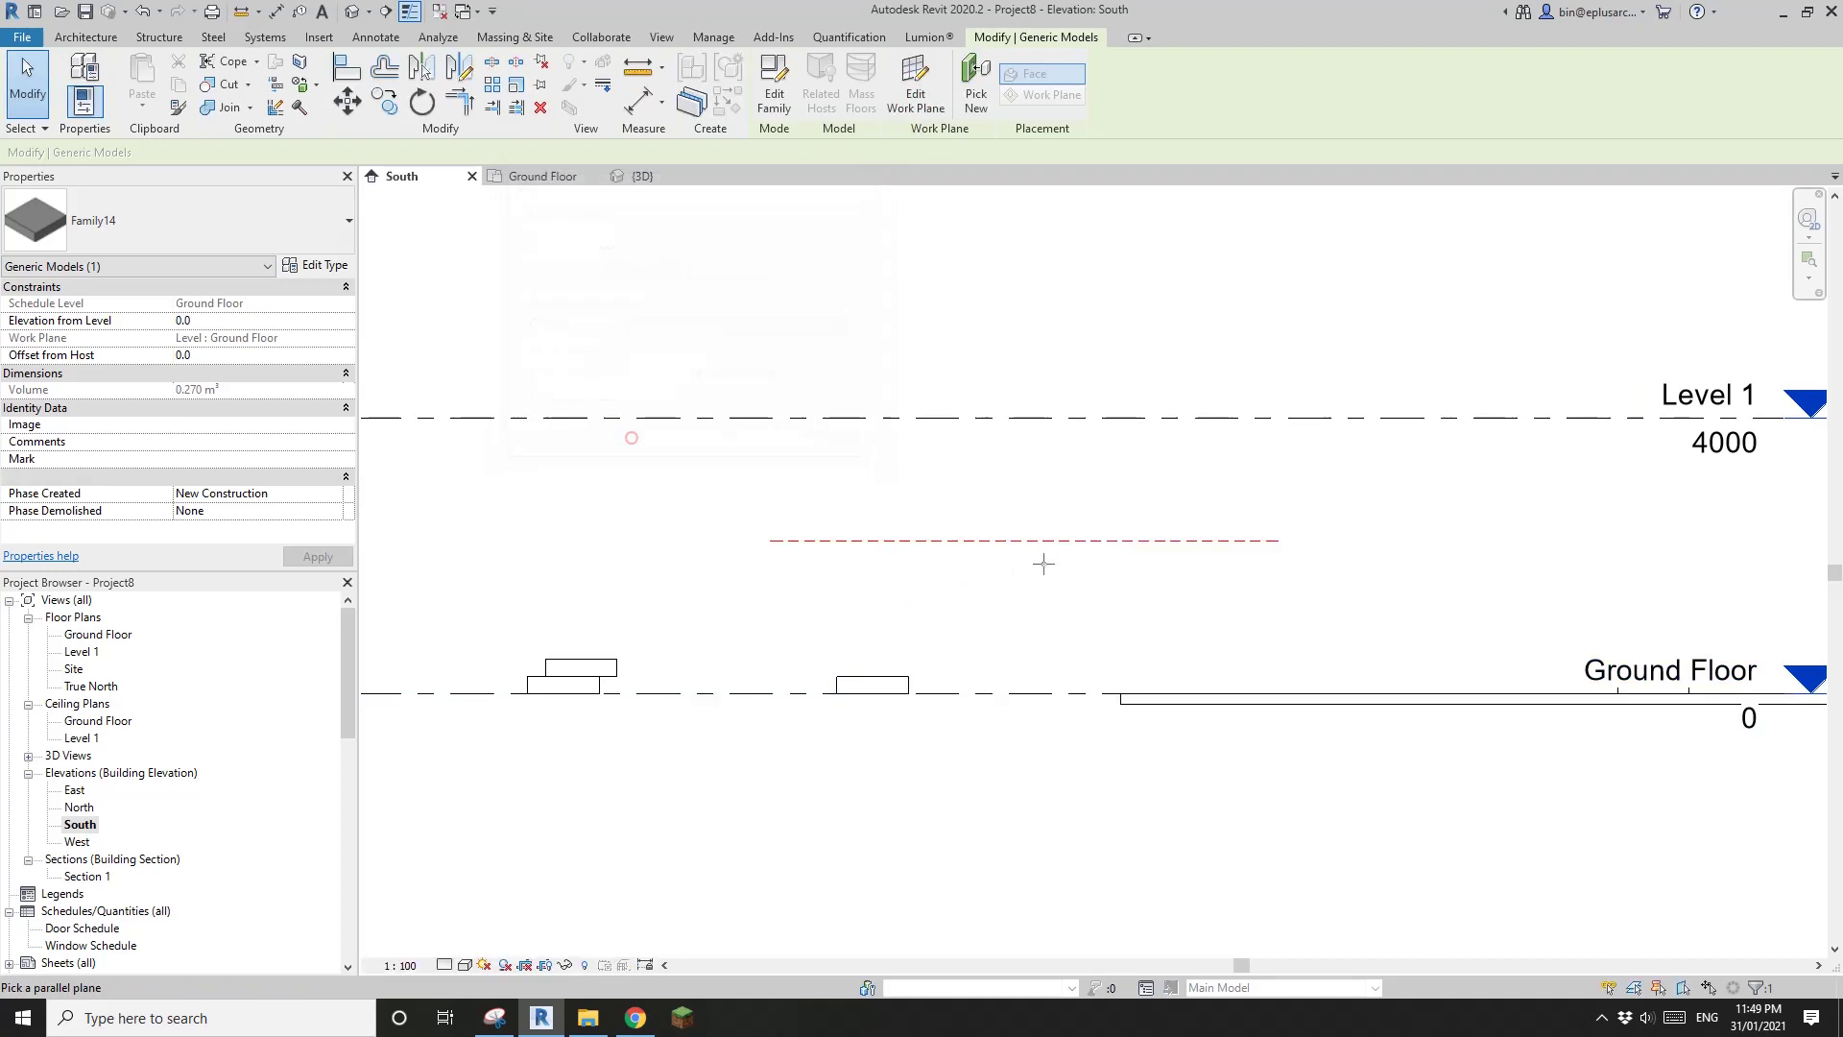
click(1073, 542)
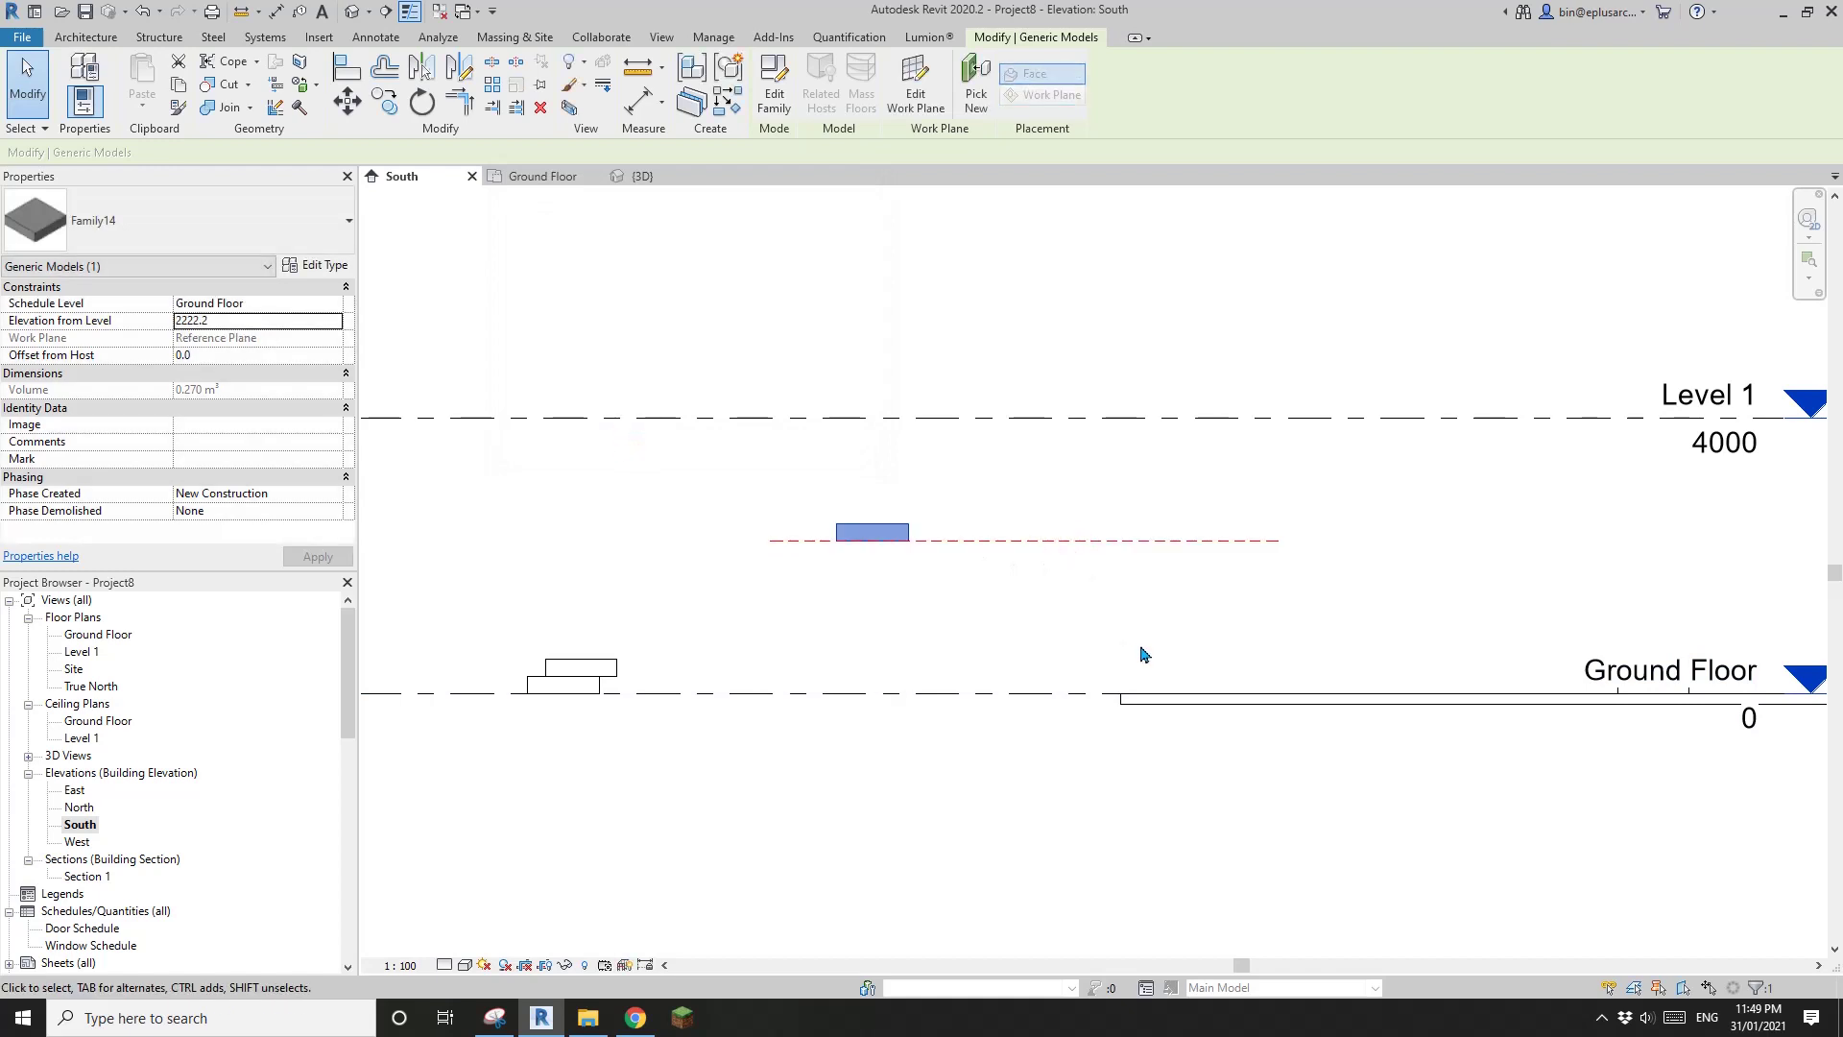
Change the instance's work plane to Level 1 by picking the level line with Pick a plane.
middle_drag(1130, 575, 1127, 575)
click(1127, 576)
click(895, 526)
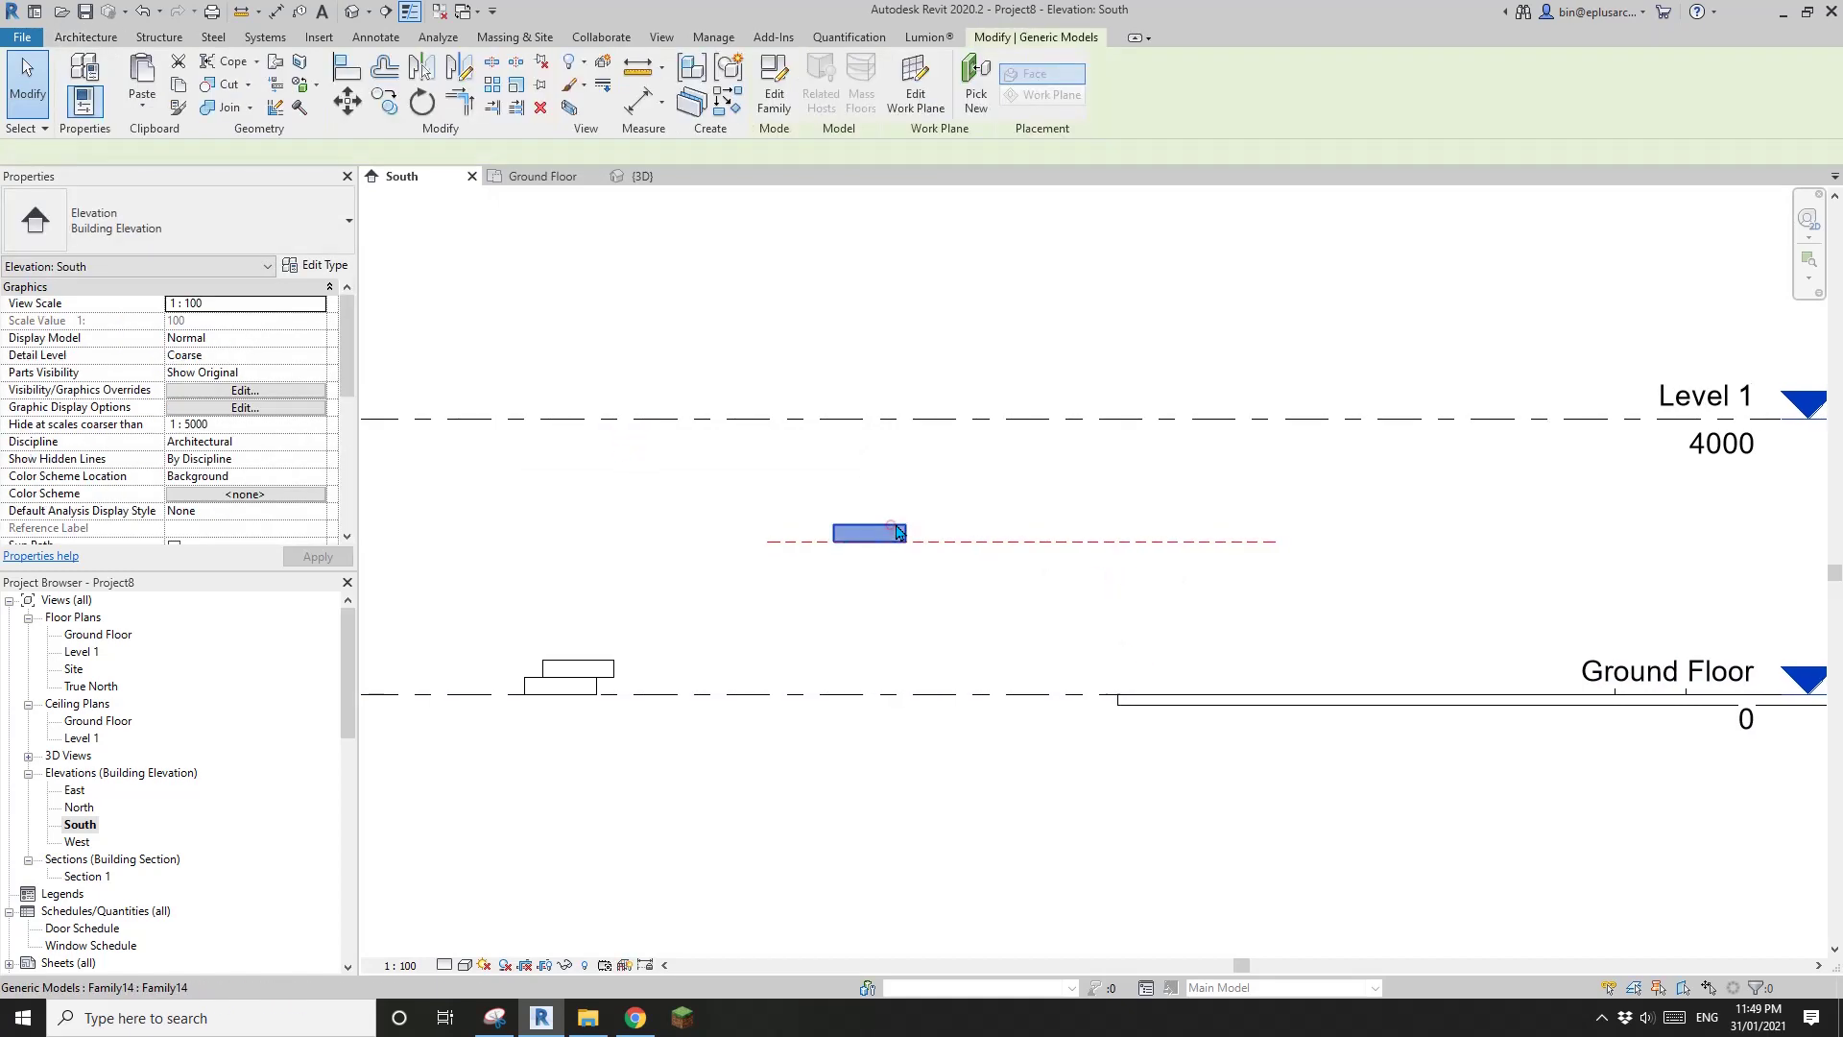
click(912, 104)
click(557, 360)
click(637, 439)
click(646, 419)
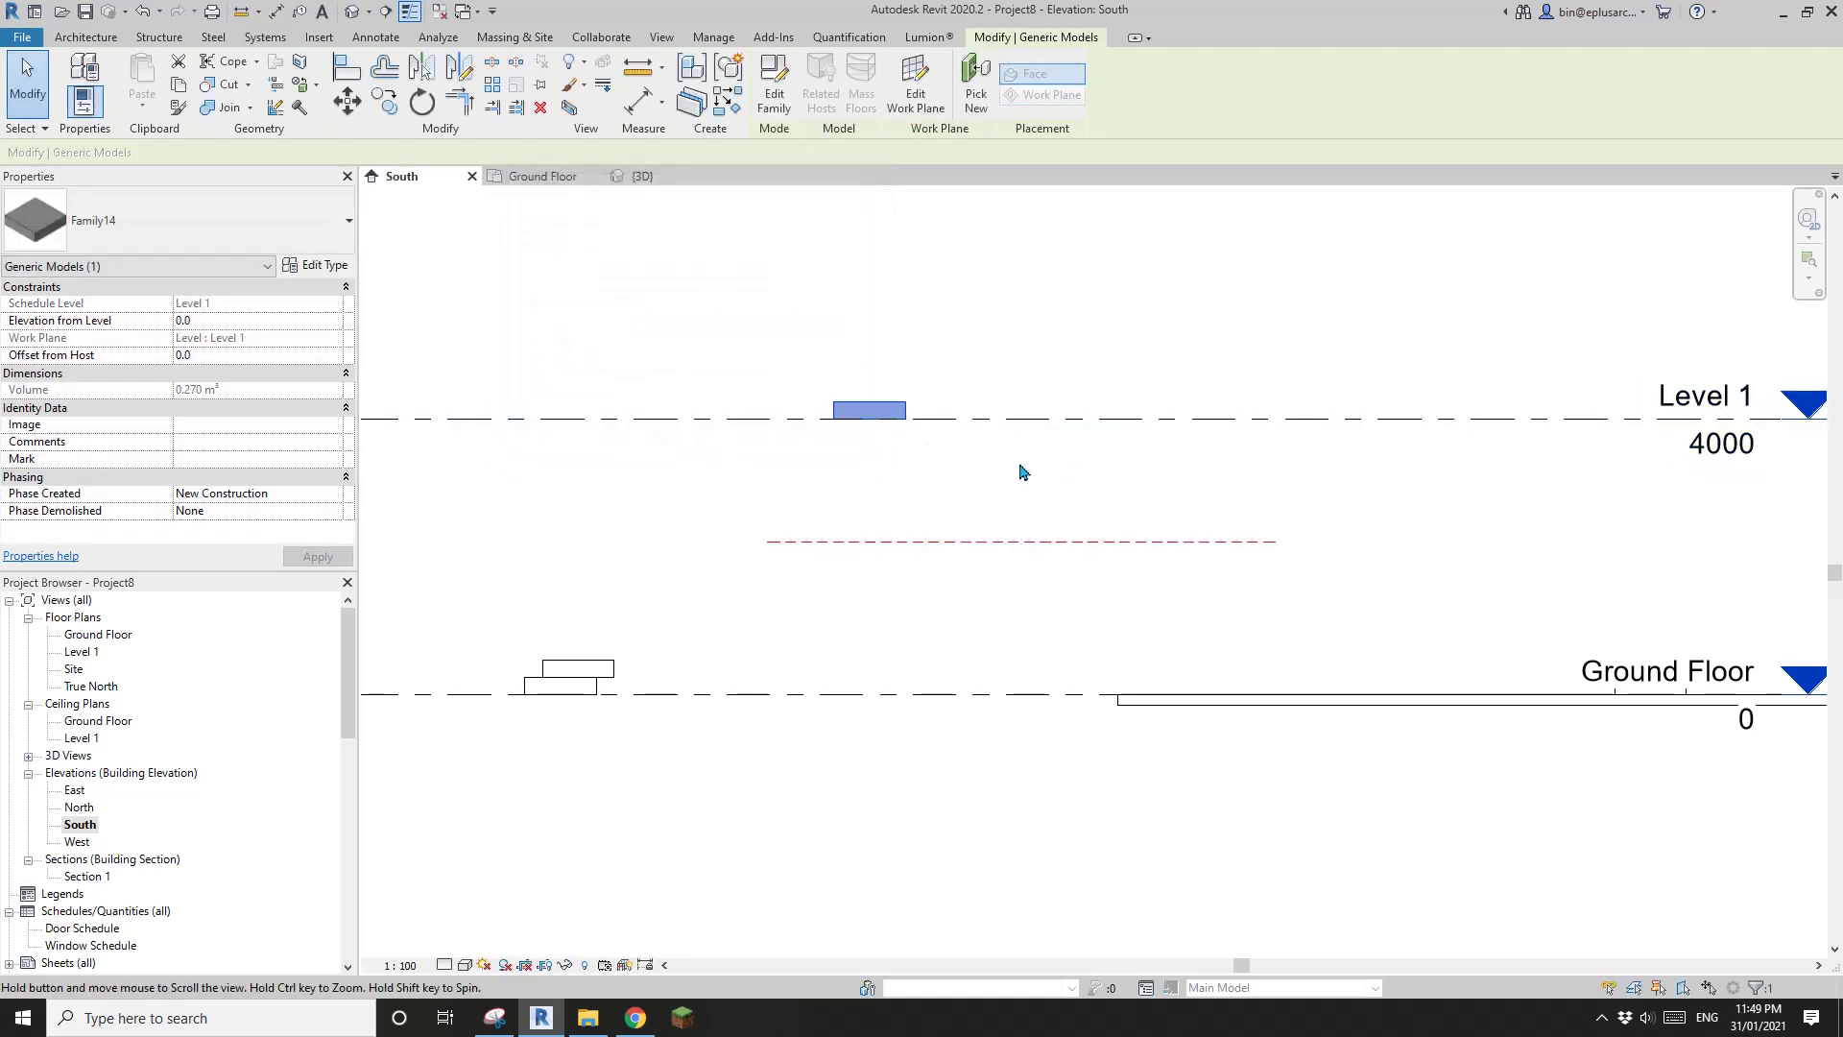
Set the instance's work plane by name to Level : Ground Floor.
middle_drag(1070, 471, 978, 491)
click(912, 91)
click(714, 333)
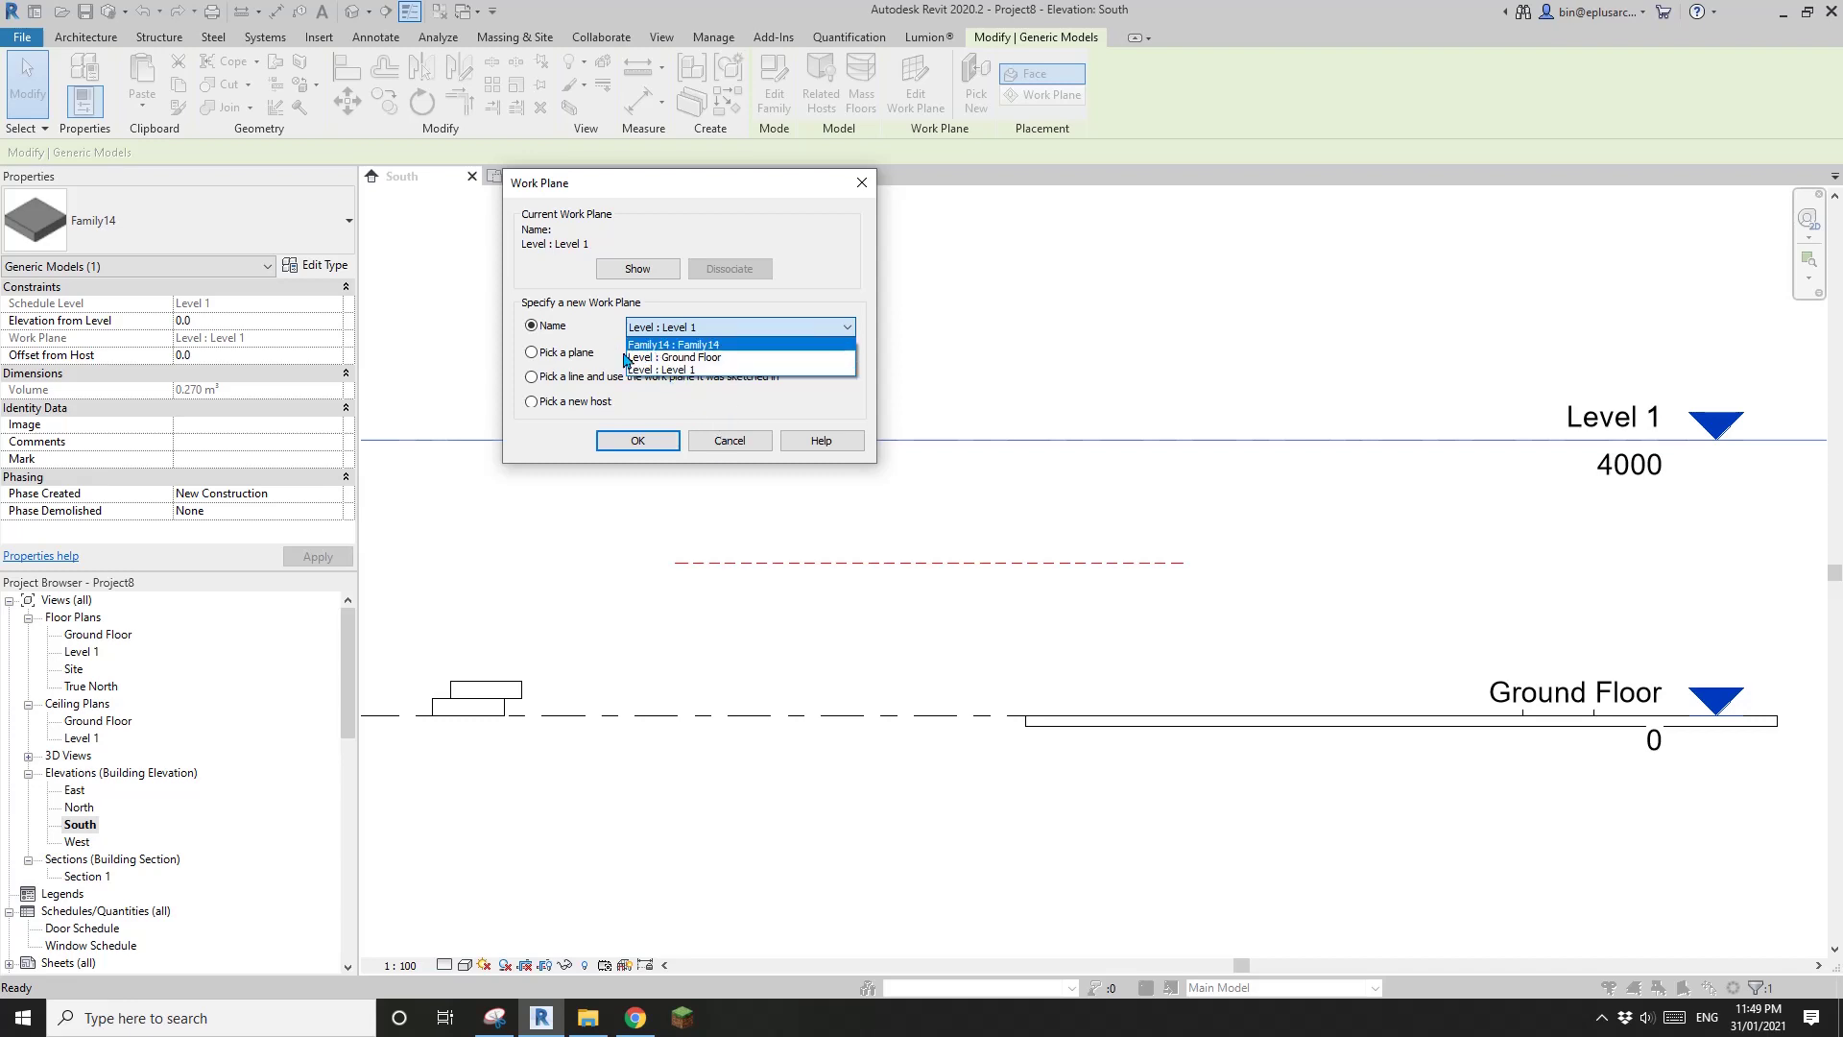
click(699, 358)
click(646, 444)
click(1154, 651)
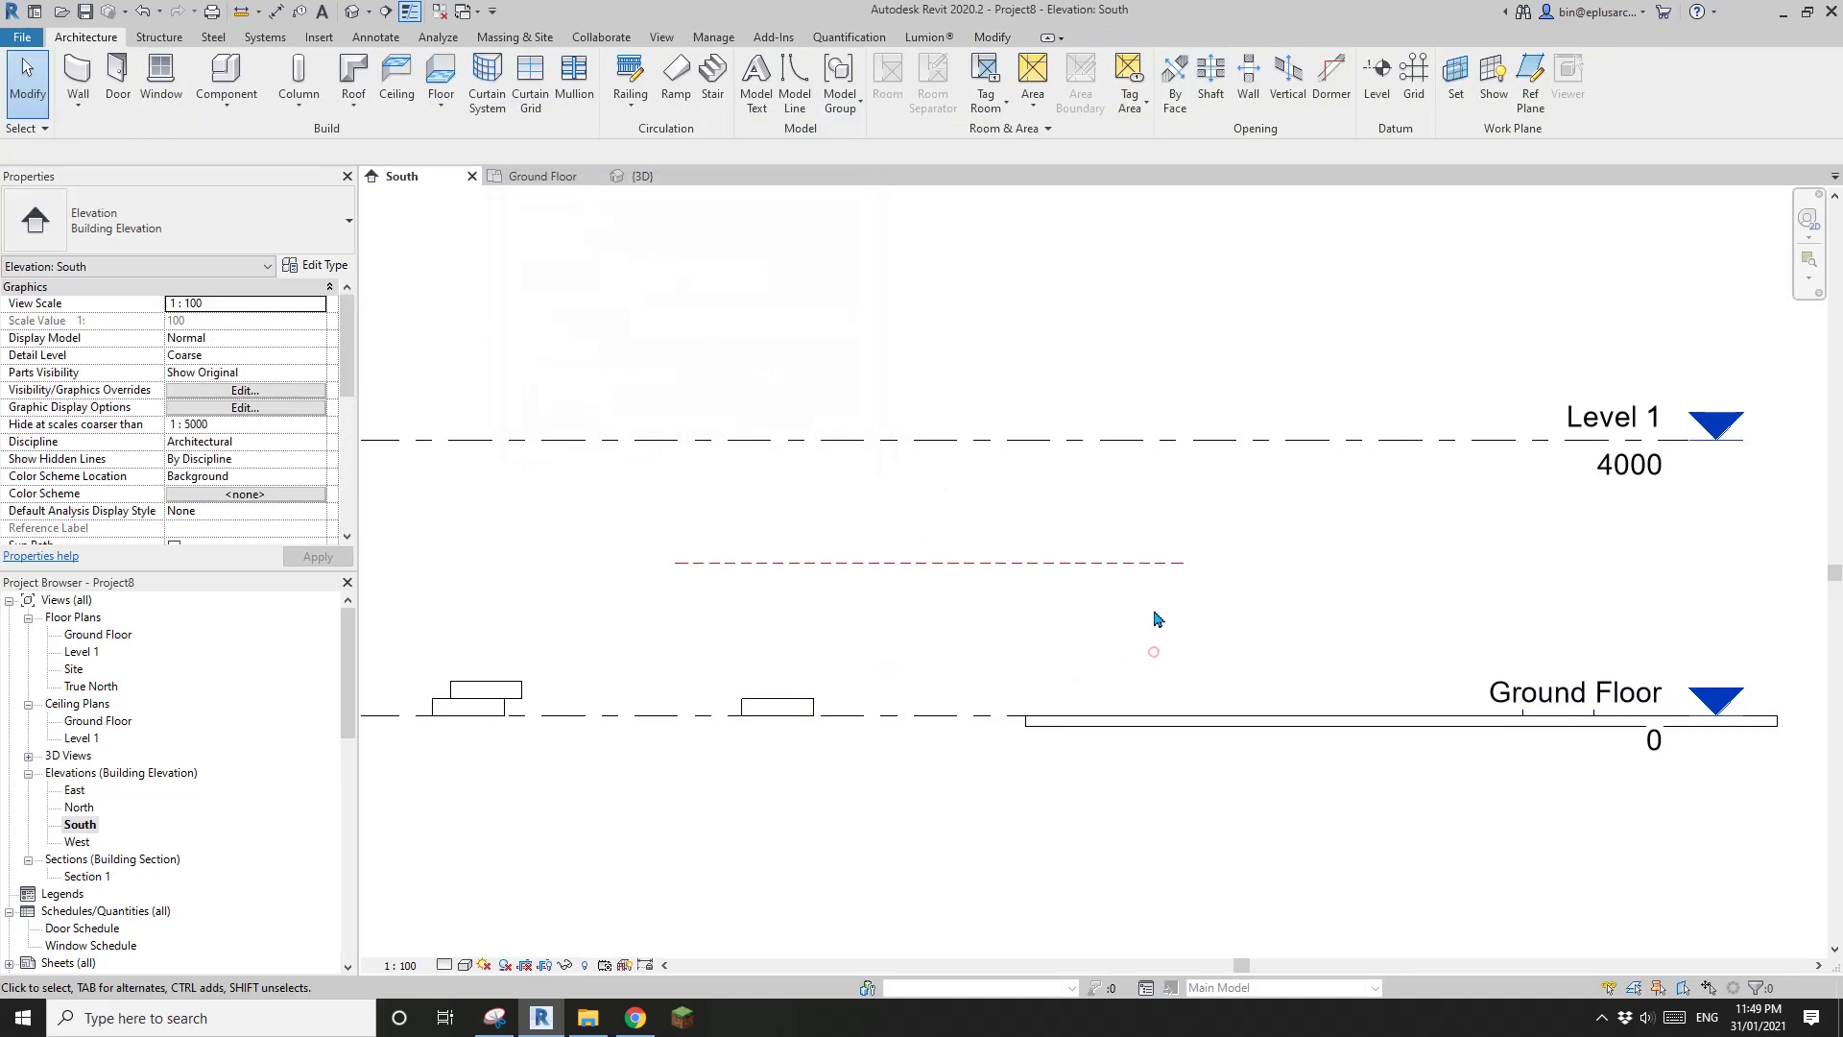
Name the reference plane aaa.
click(1127, 565)
click(1143, 553)
text(aaa)
key(Return)
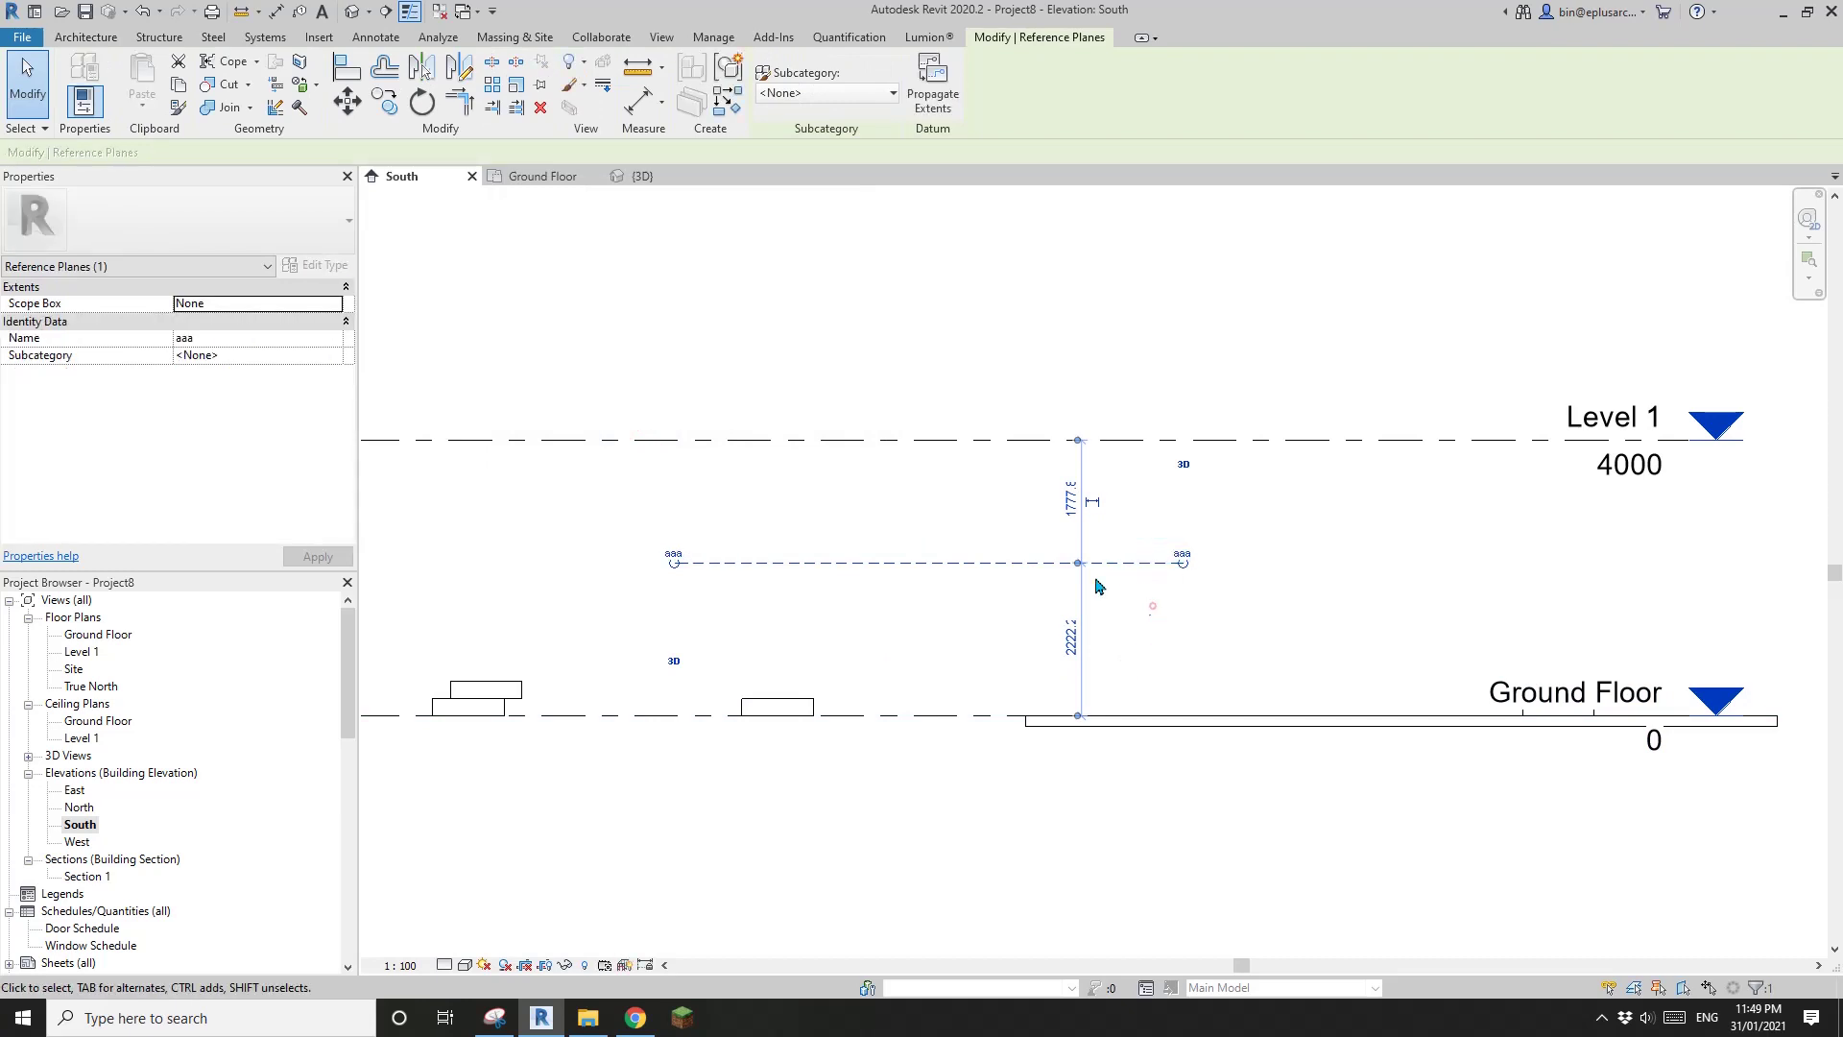
click(913, 650)
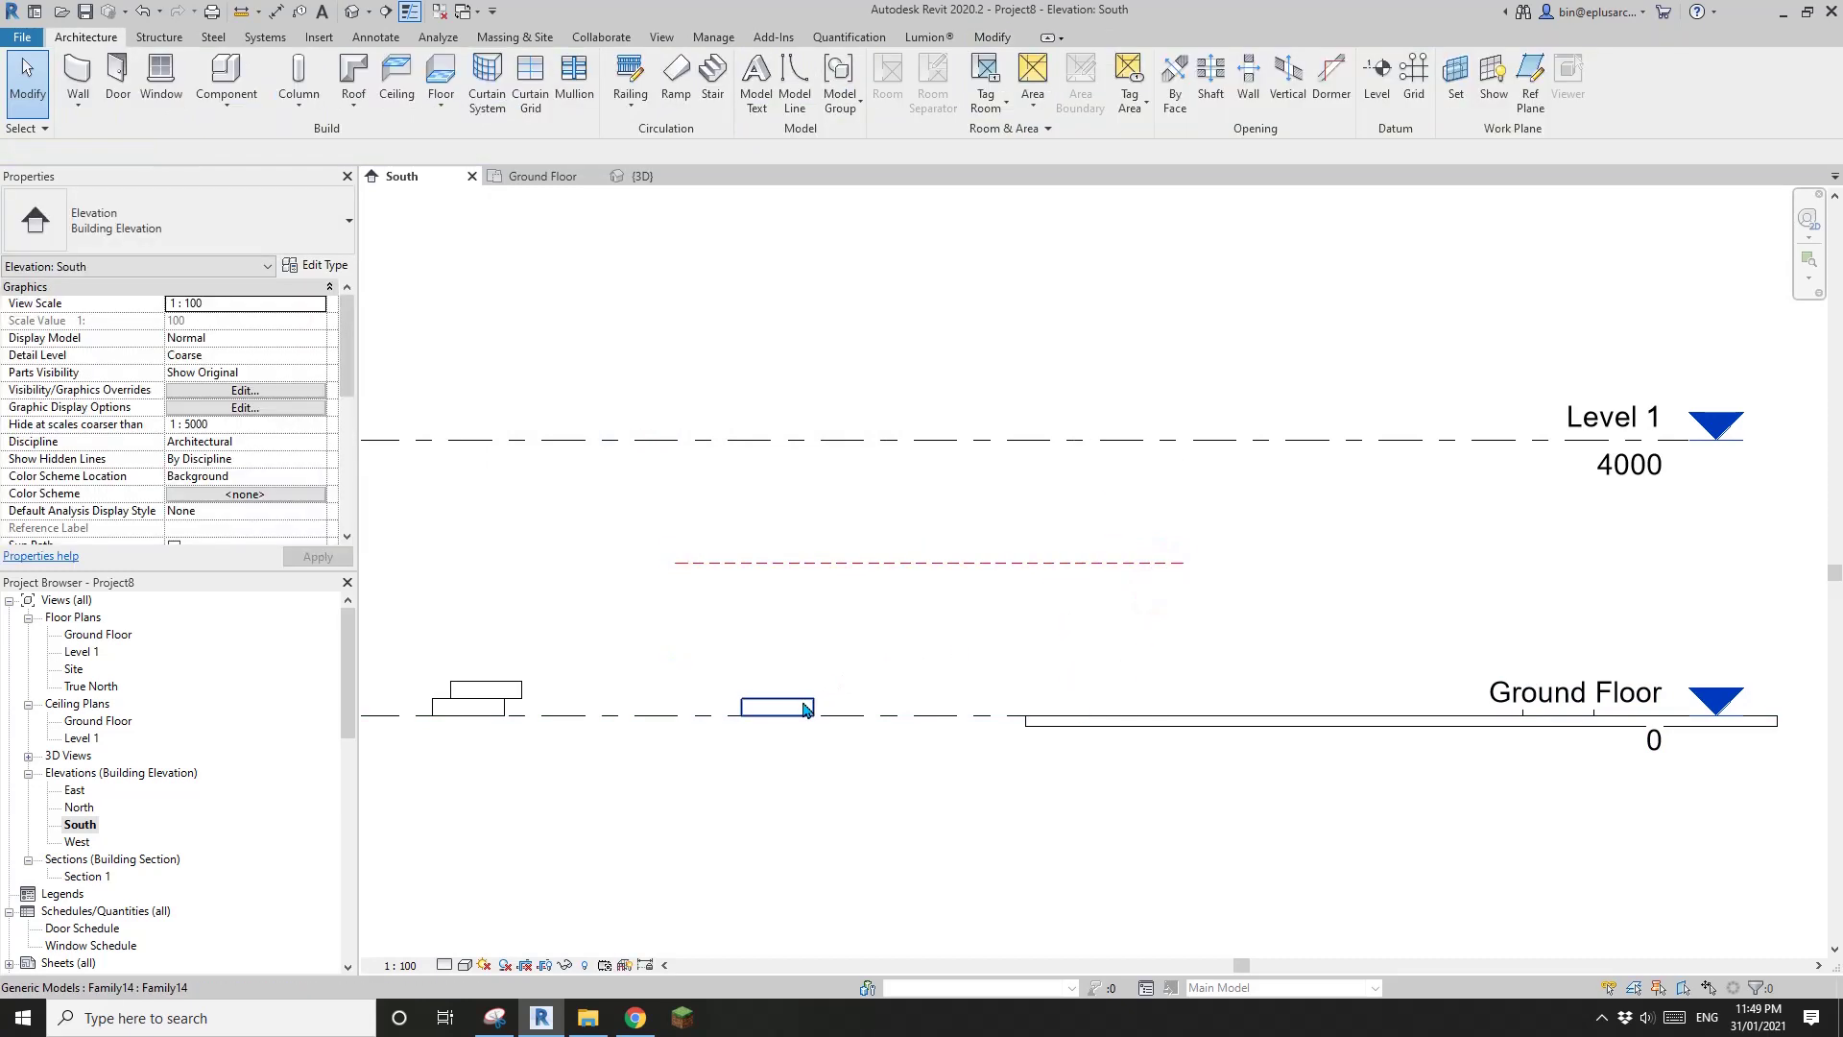
Set the single instance's work plane by name to Reference Plane : aaa.
click(802, 702)
click(916, 94)
click(729, 327)
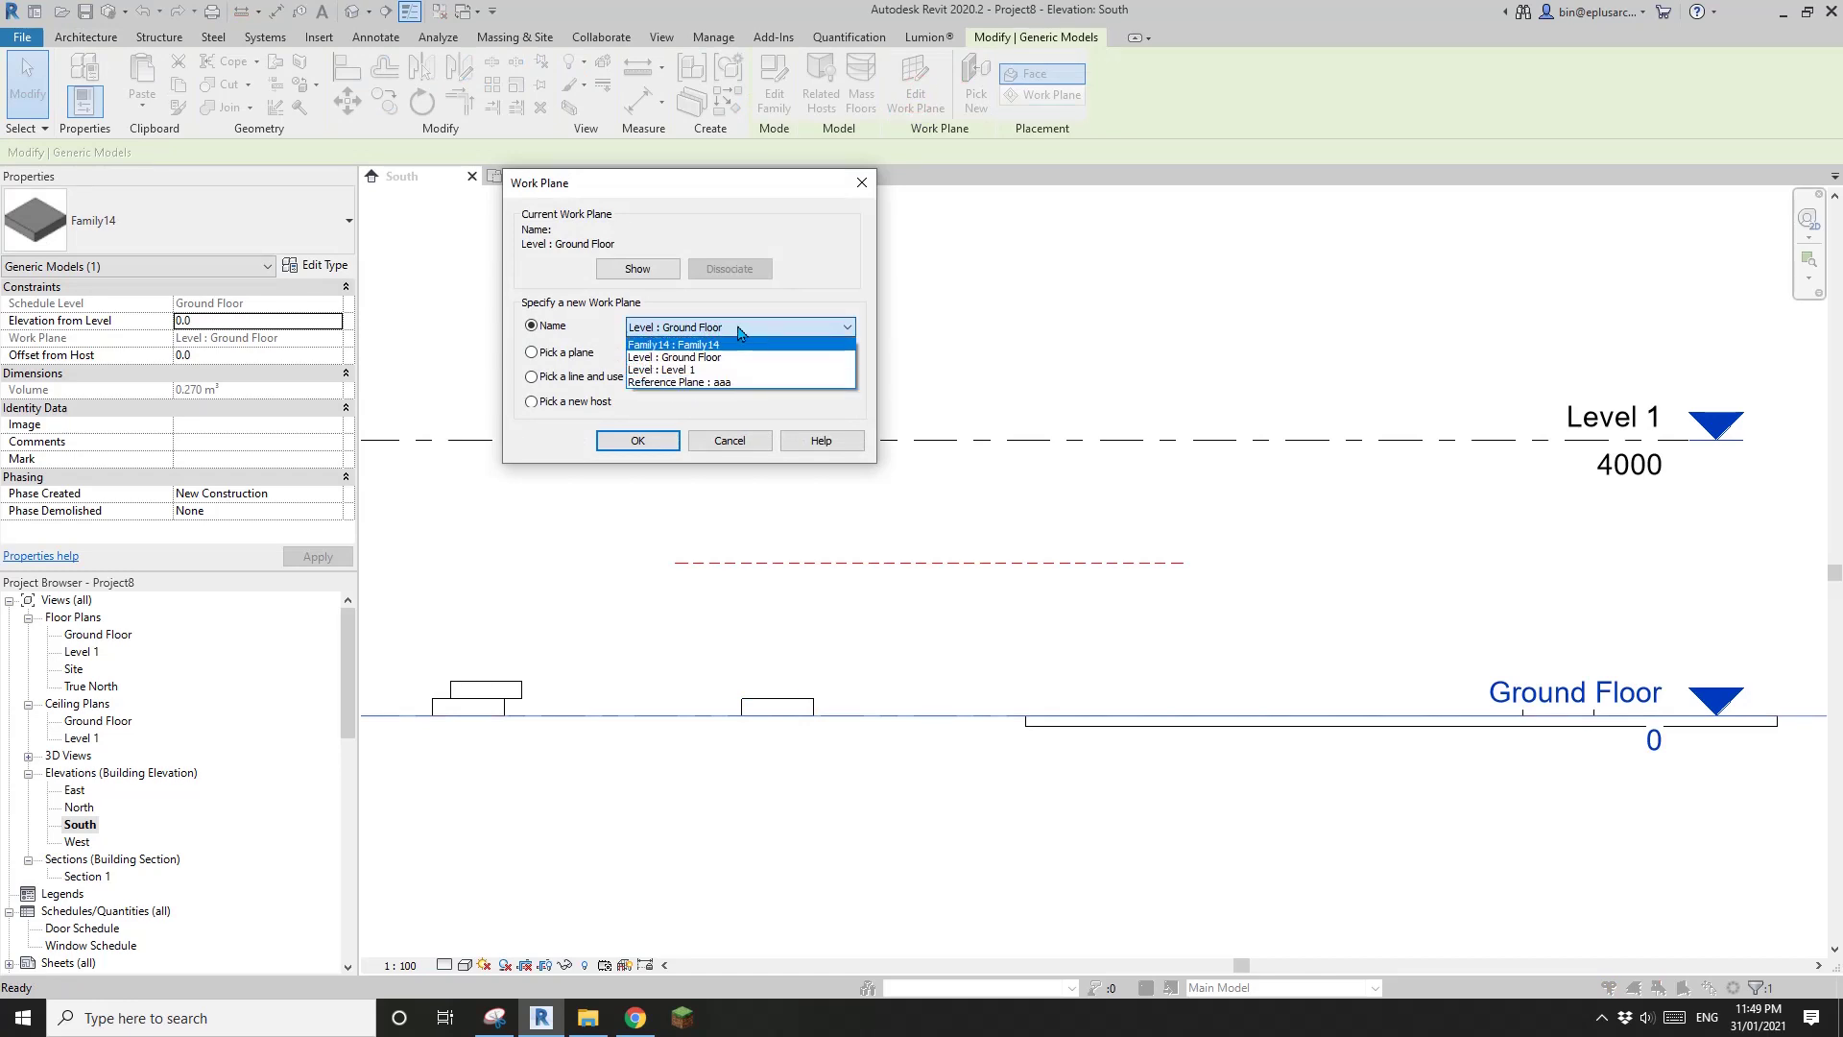
click(737, 383)
click(637, 440)
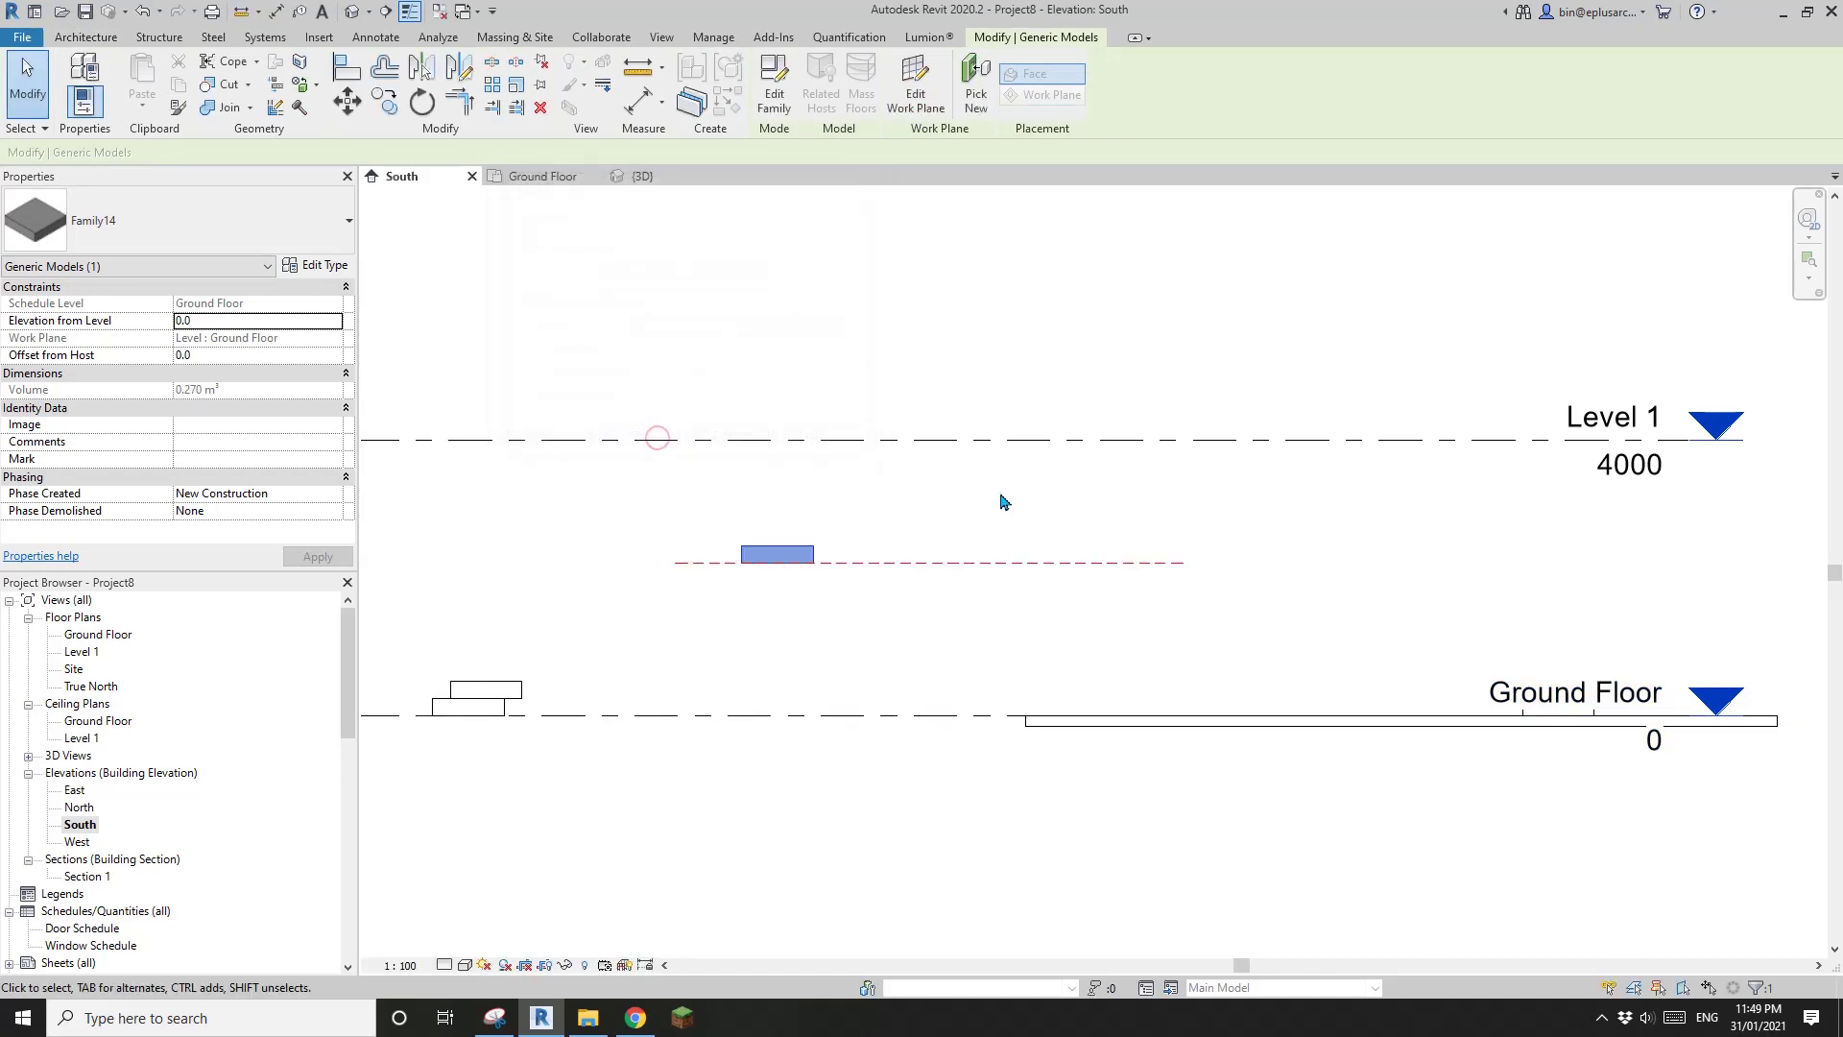
scroll(819, 595, up, 2)
scroll(790, 550, down, 2)
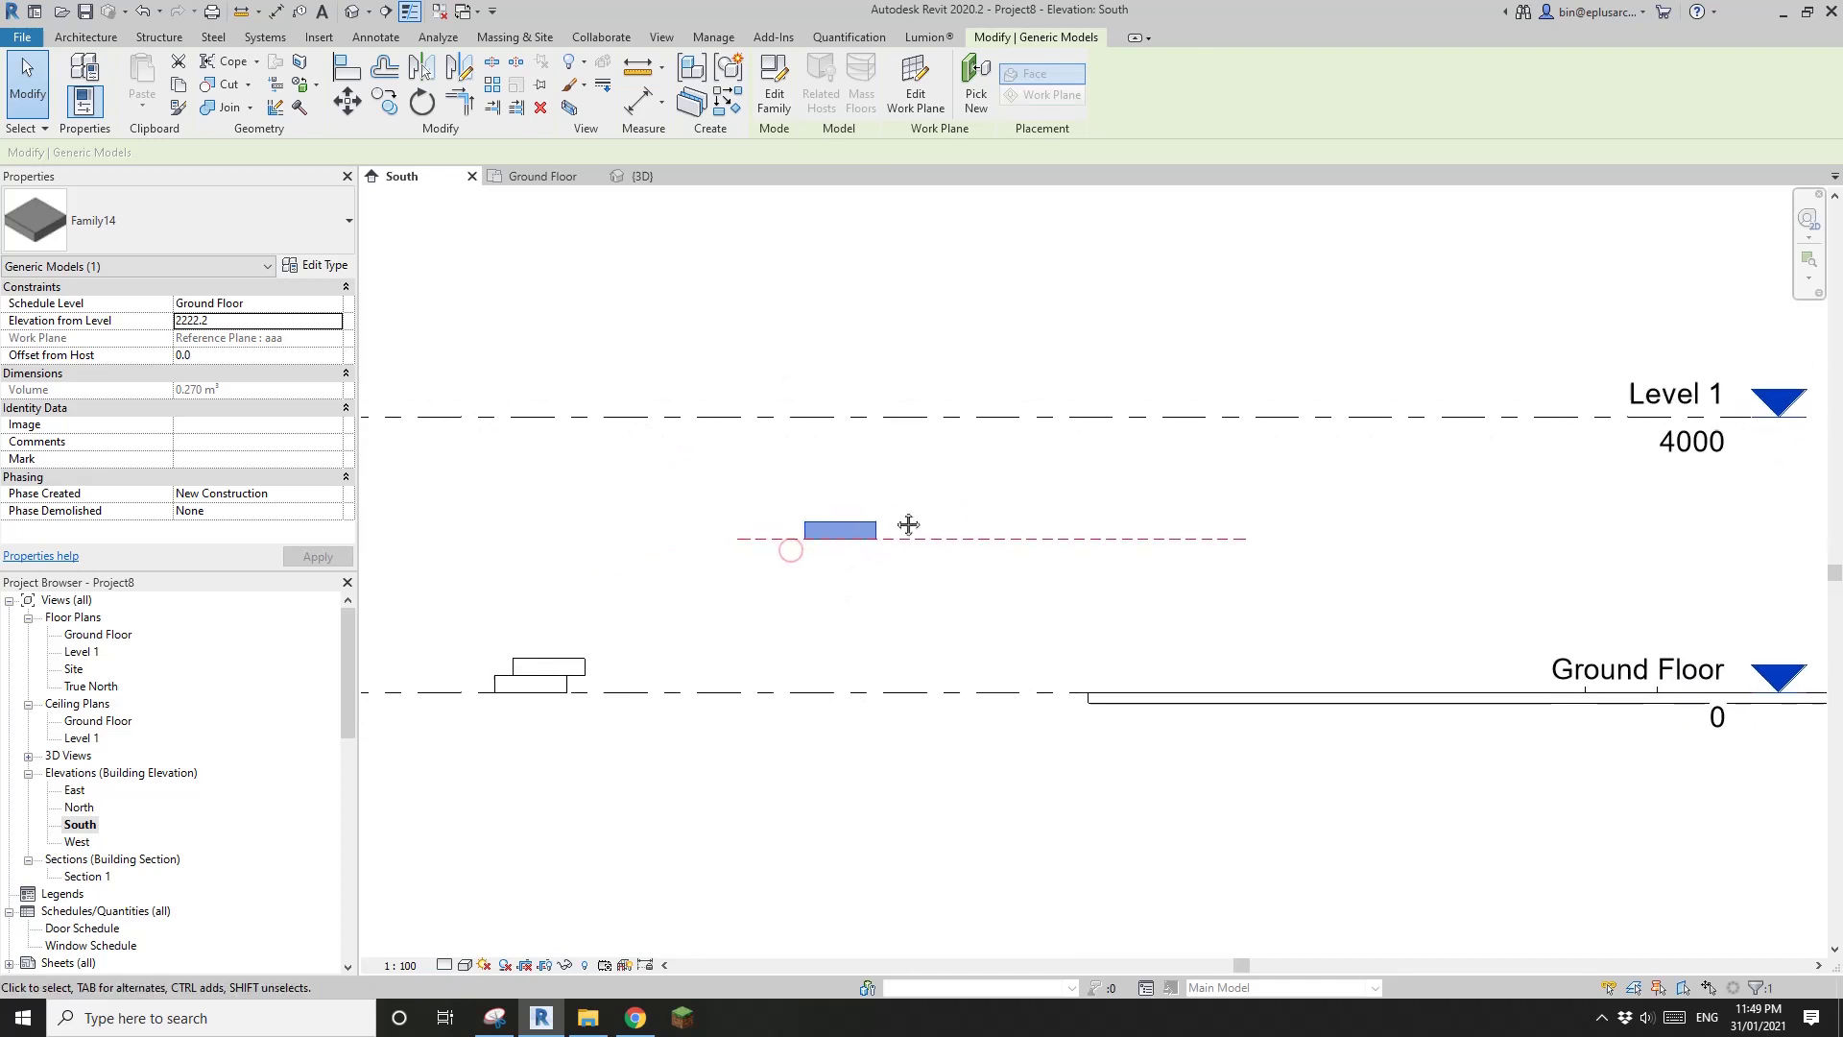
Rehost the instance onto the floor's top face, using Edit Work Plane with Pick a plane.
click(916, 91)
click(635, 442)
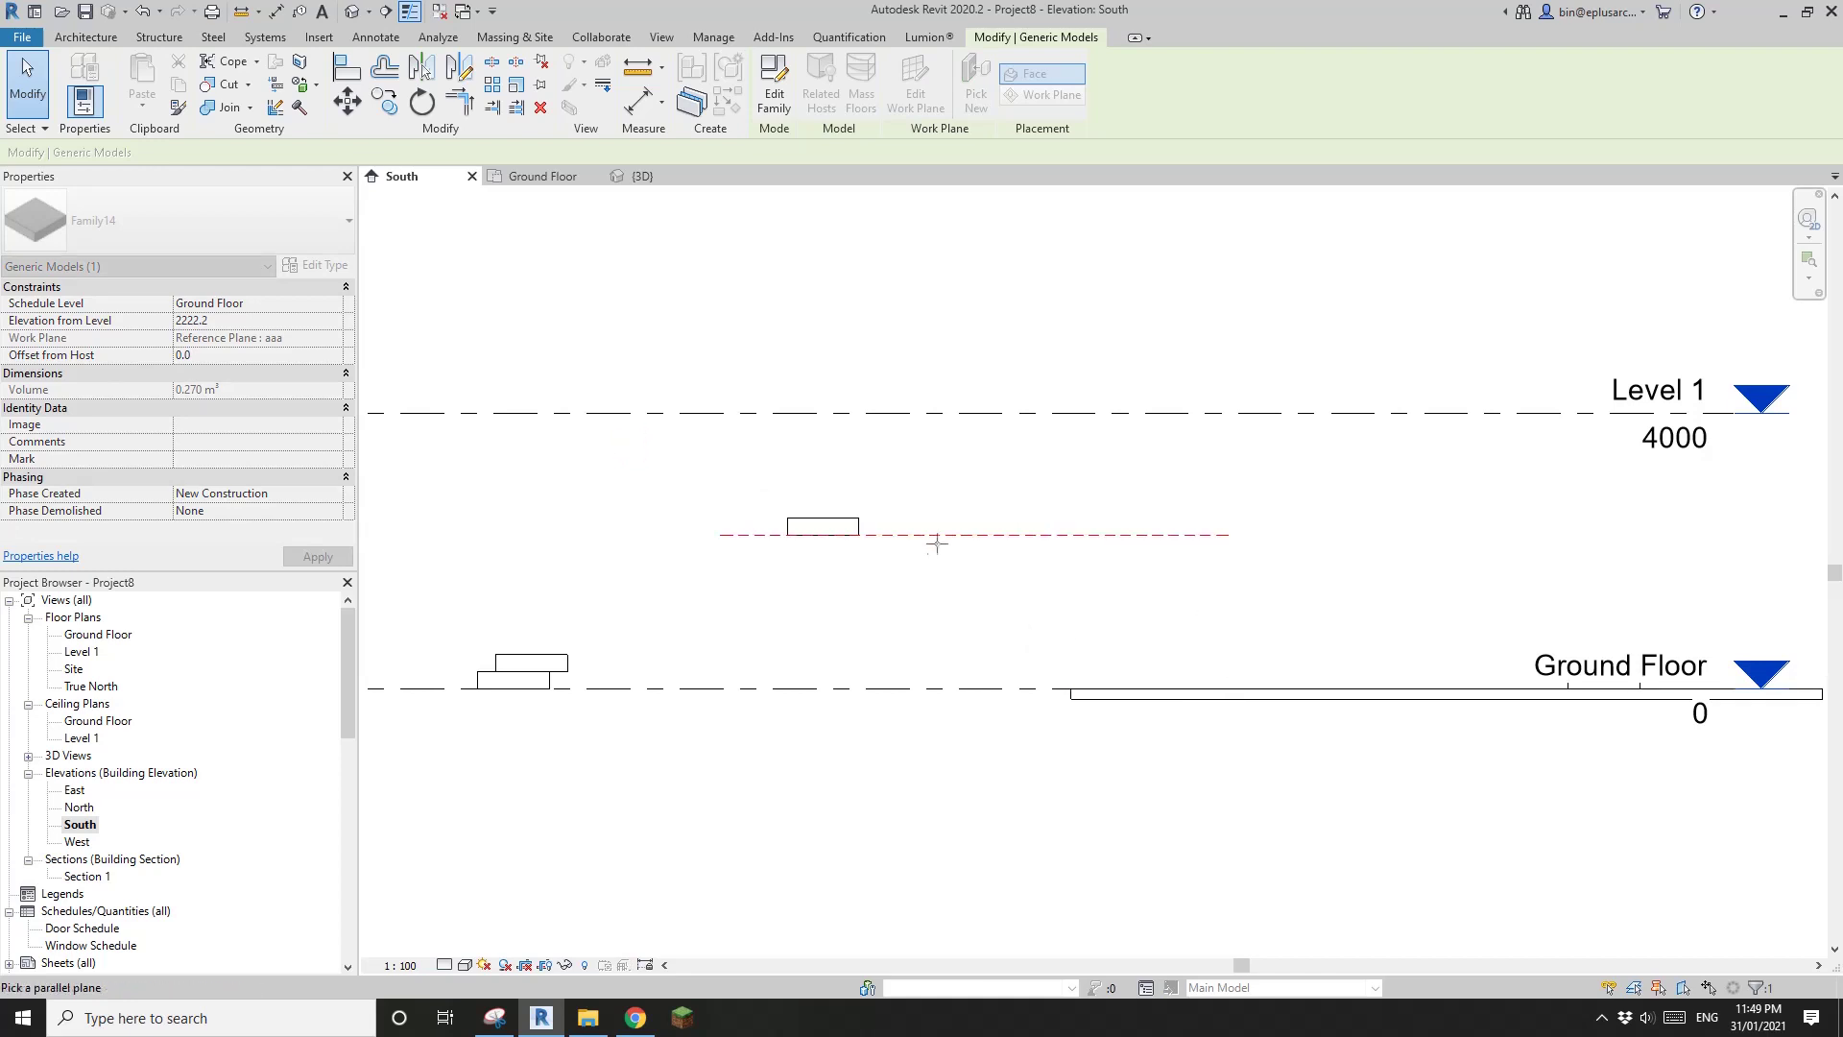
click(1298, 688)
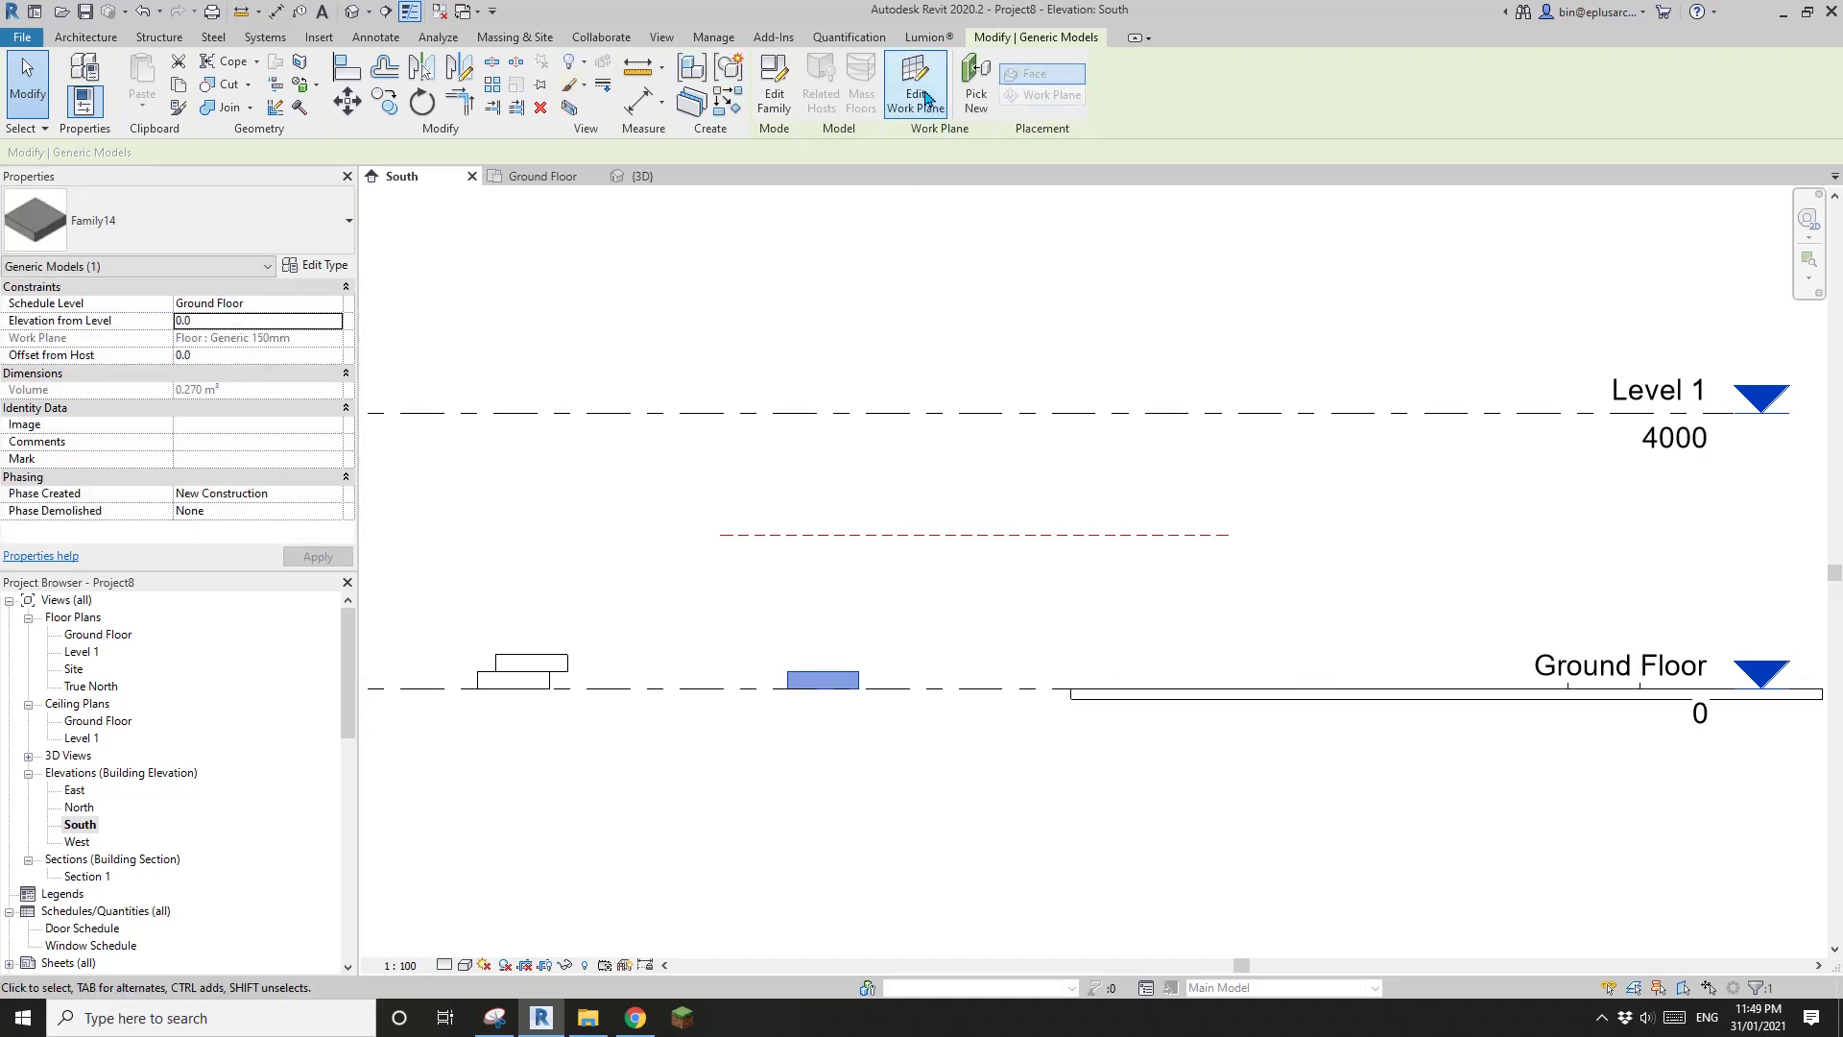
Rehost the instance onto the top face of the upper stacked generic model with Pick a plane.
click(931, 104)
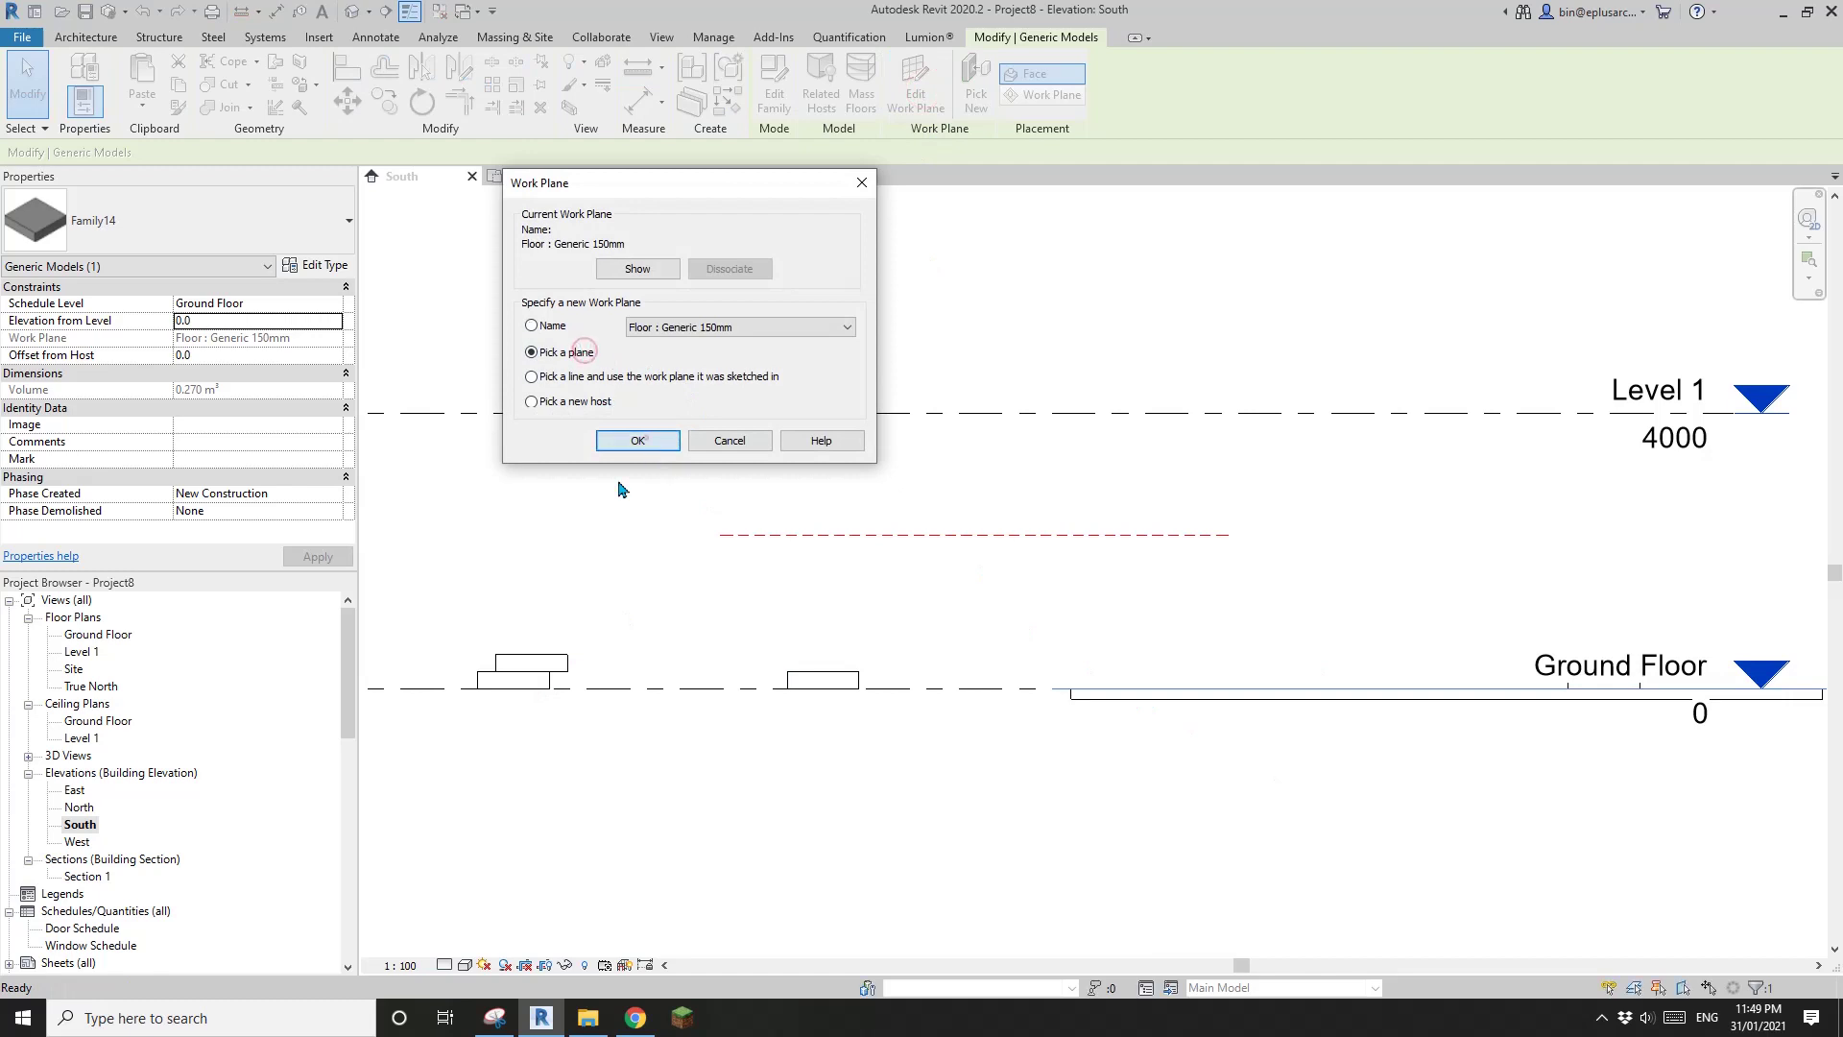
click(640, 440)
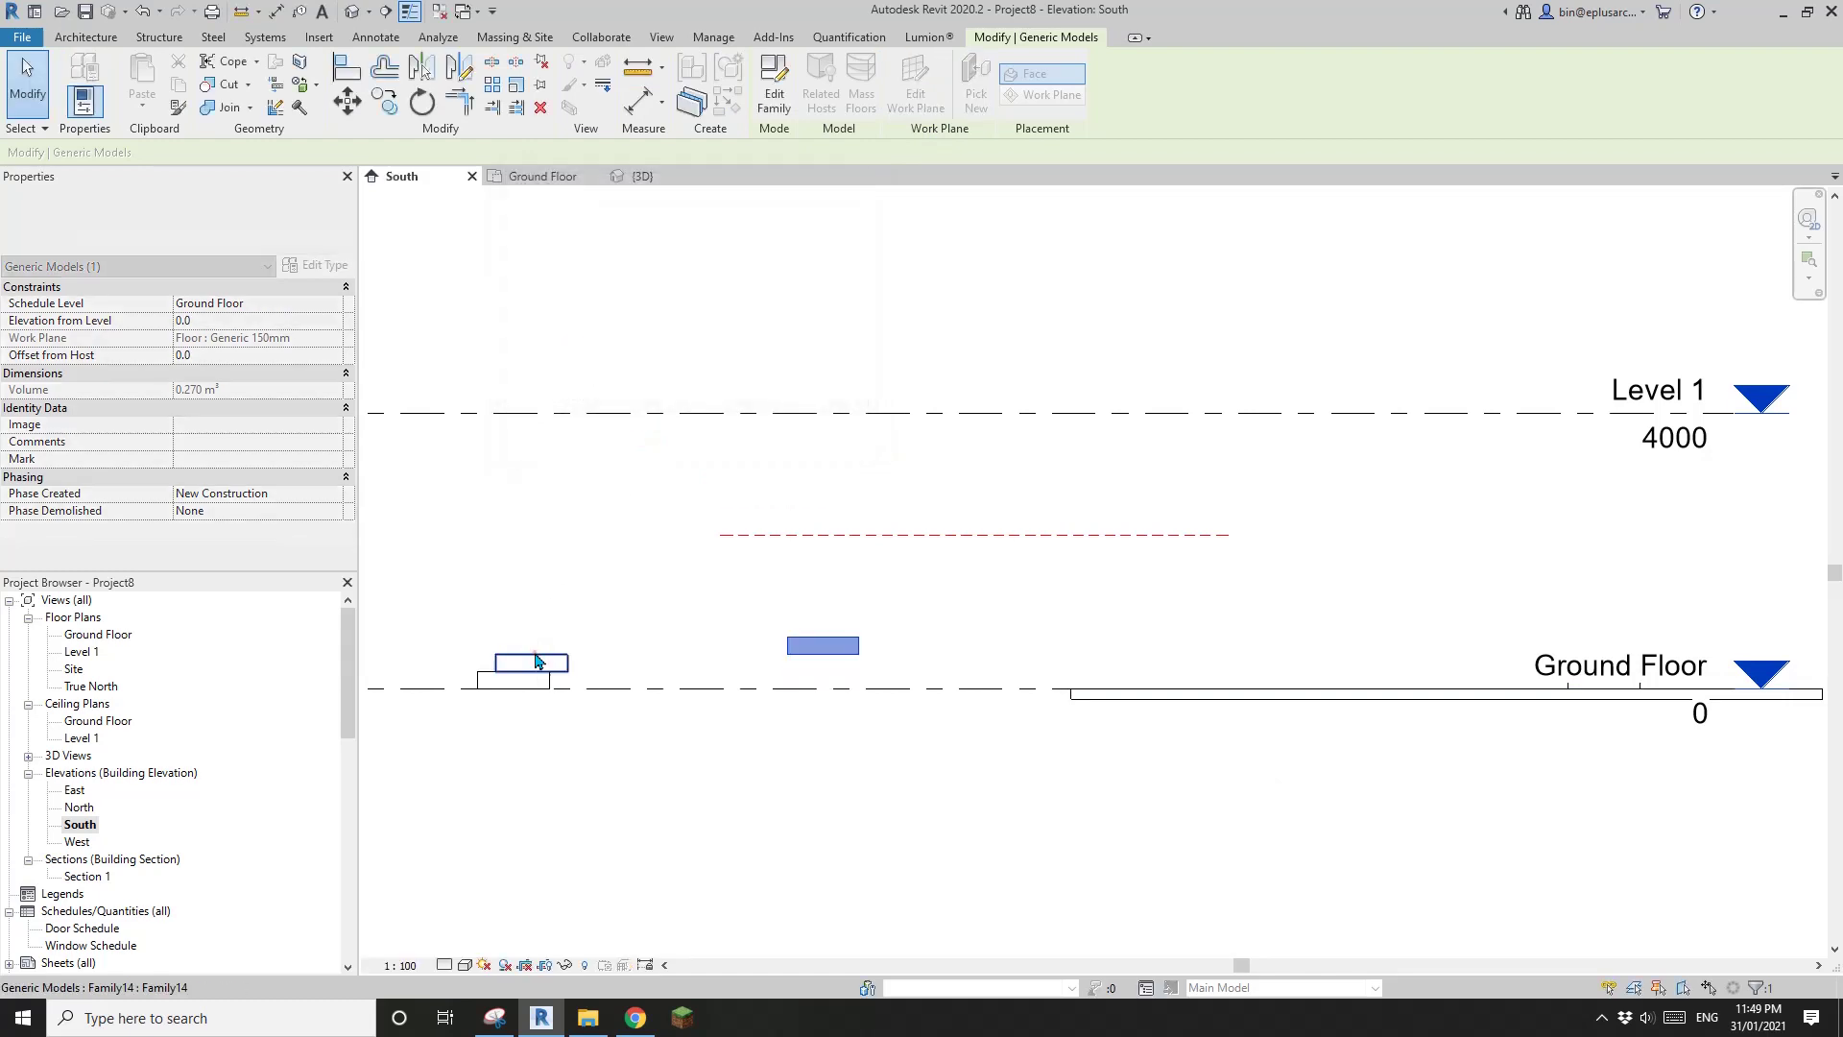
click(535, 653)
middle_drag(799, 623, 939, 602)
key(Escape)
scroll(945, 576, up, 1)
scroll(946, 598, down, 1)
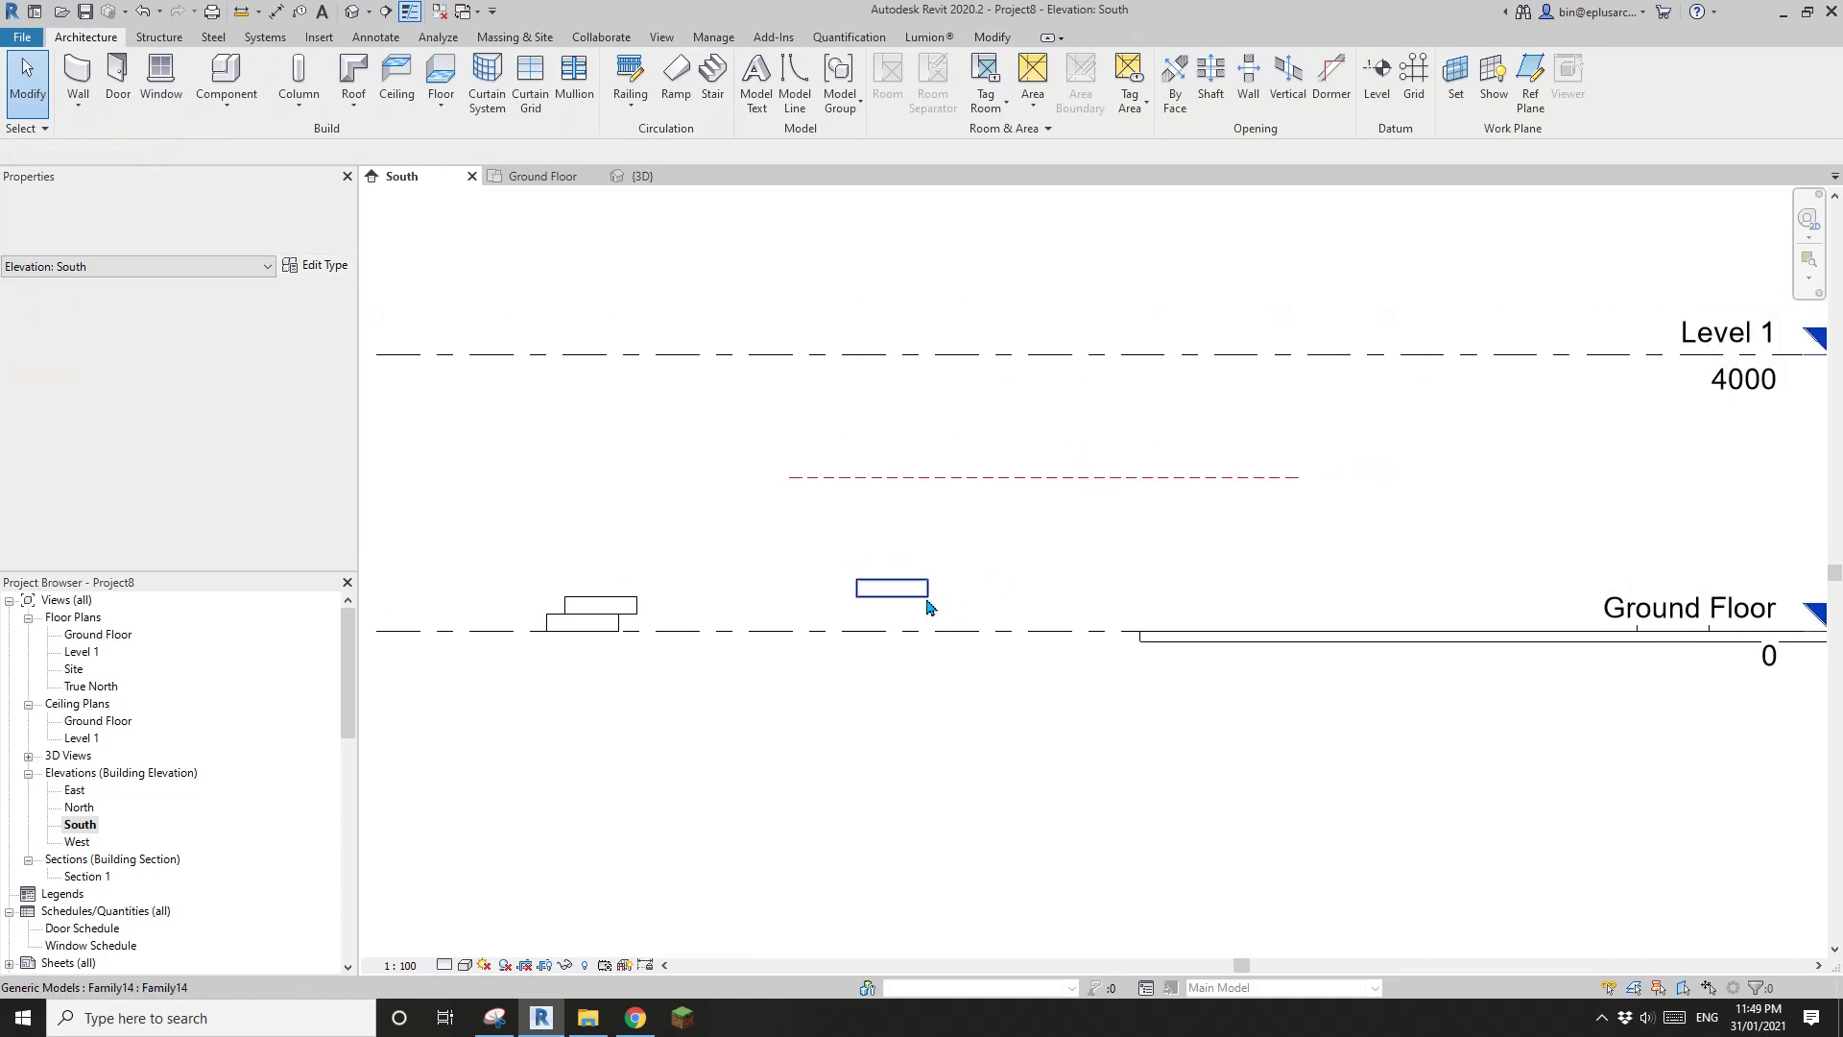
Check which work plane the rehosted instance uses, leaving its settings as they are.
click(898, 588)
click(917, 100)
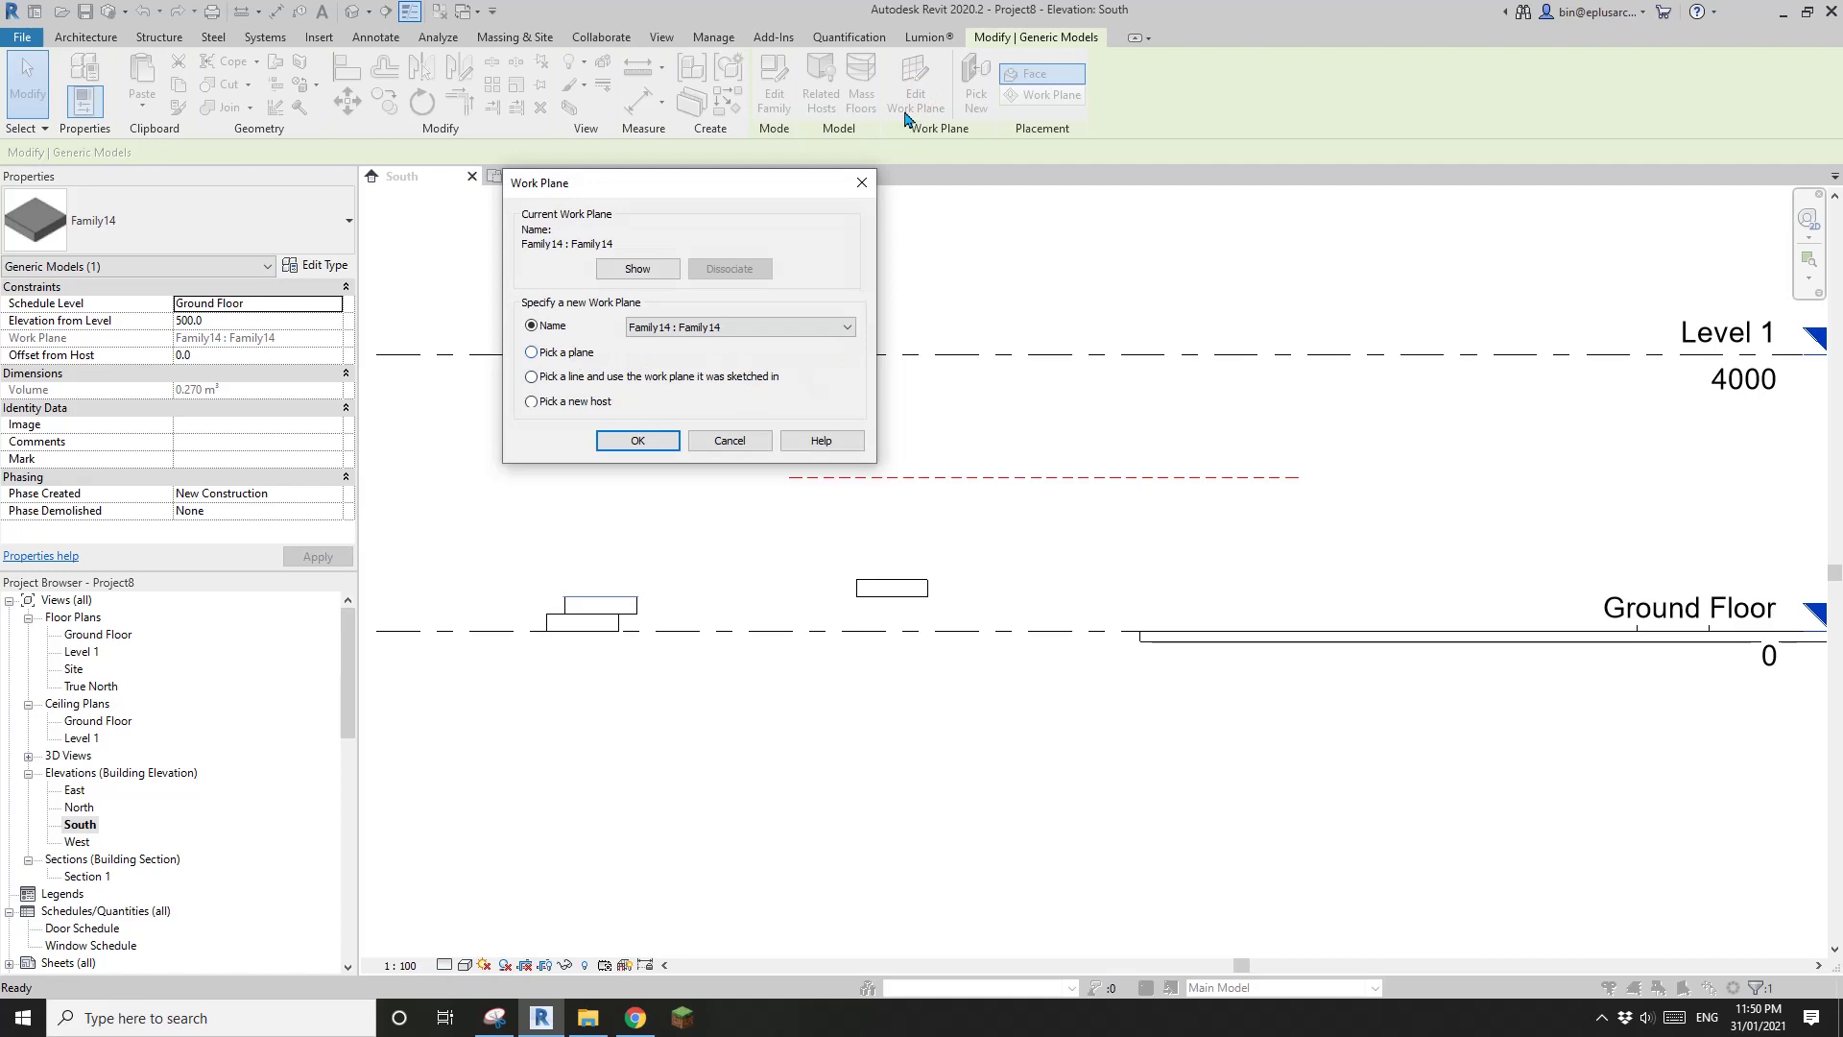
click(730, 441)
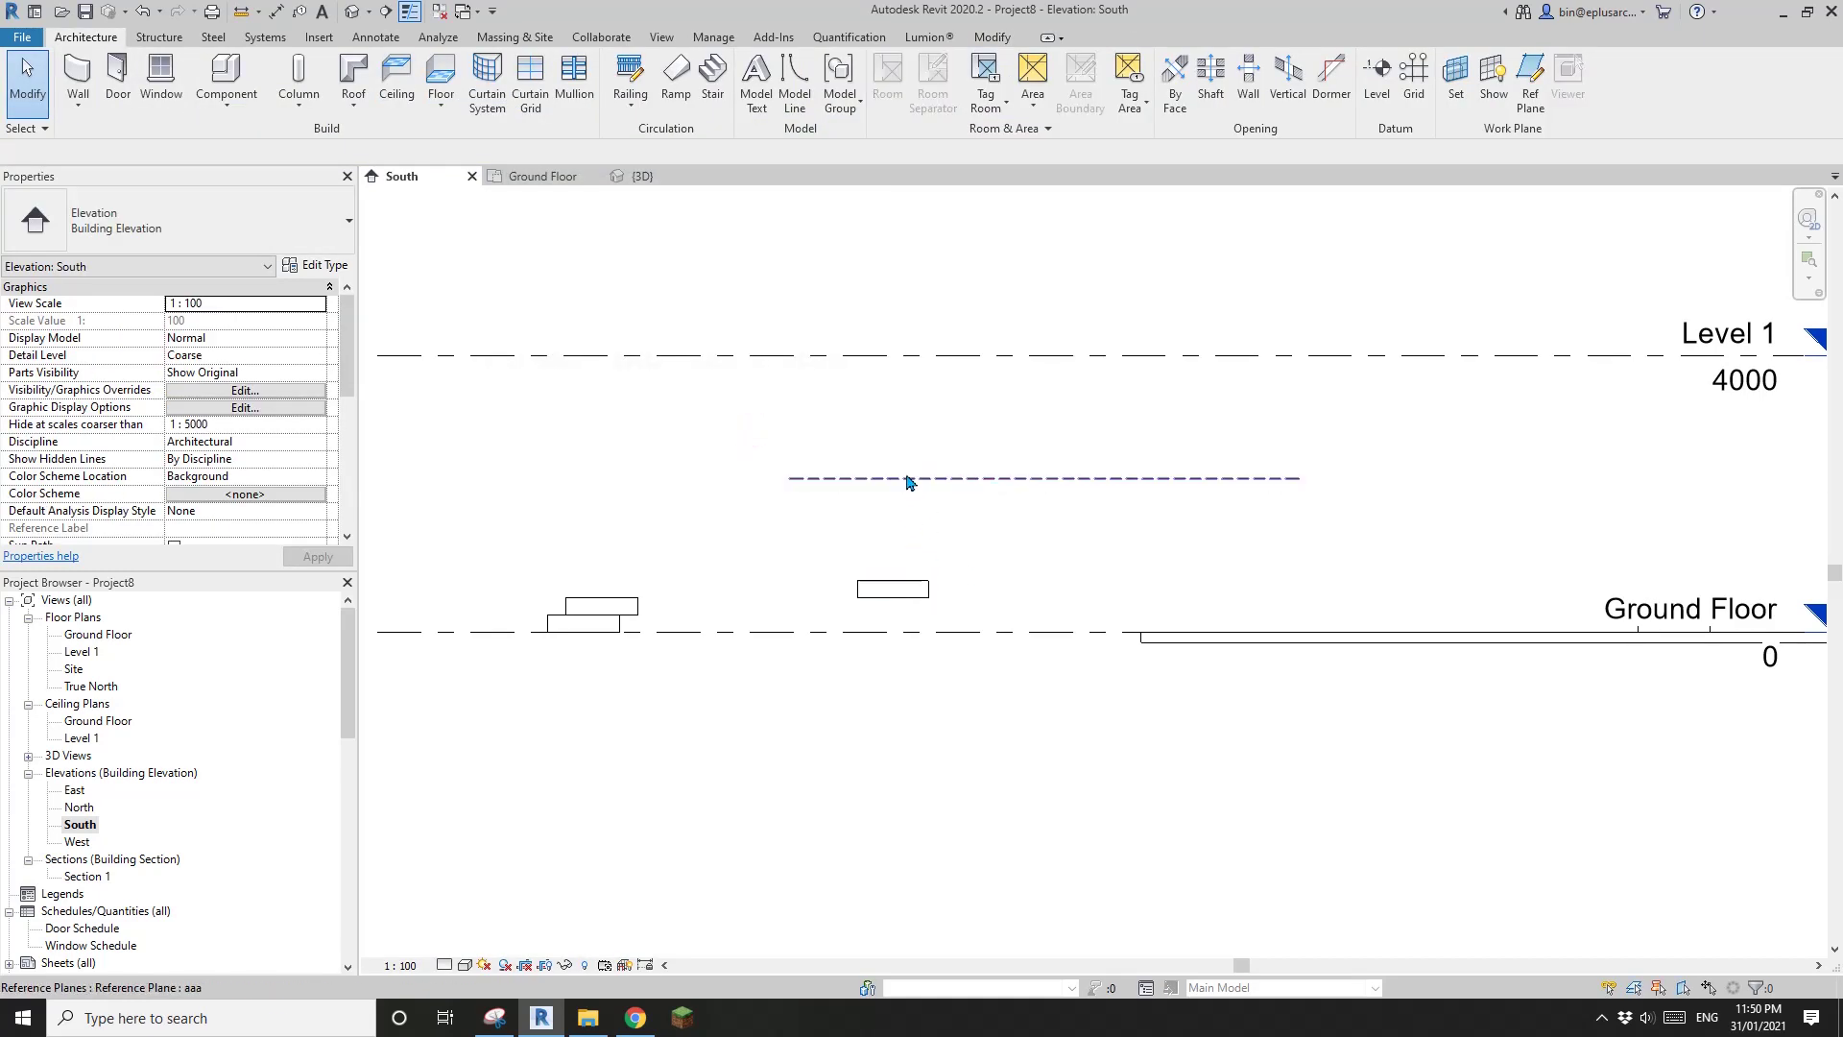
click(900, 588)
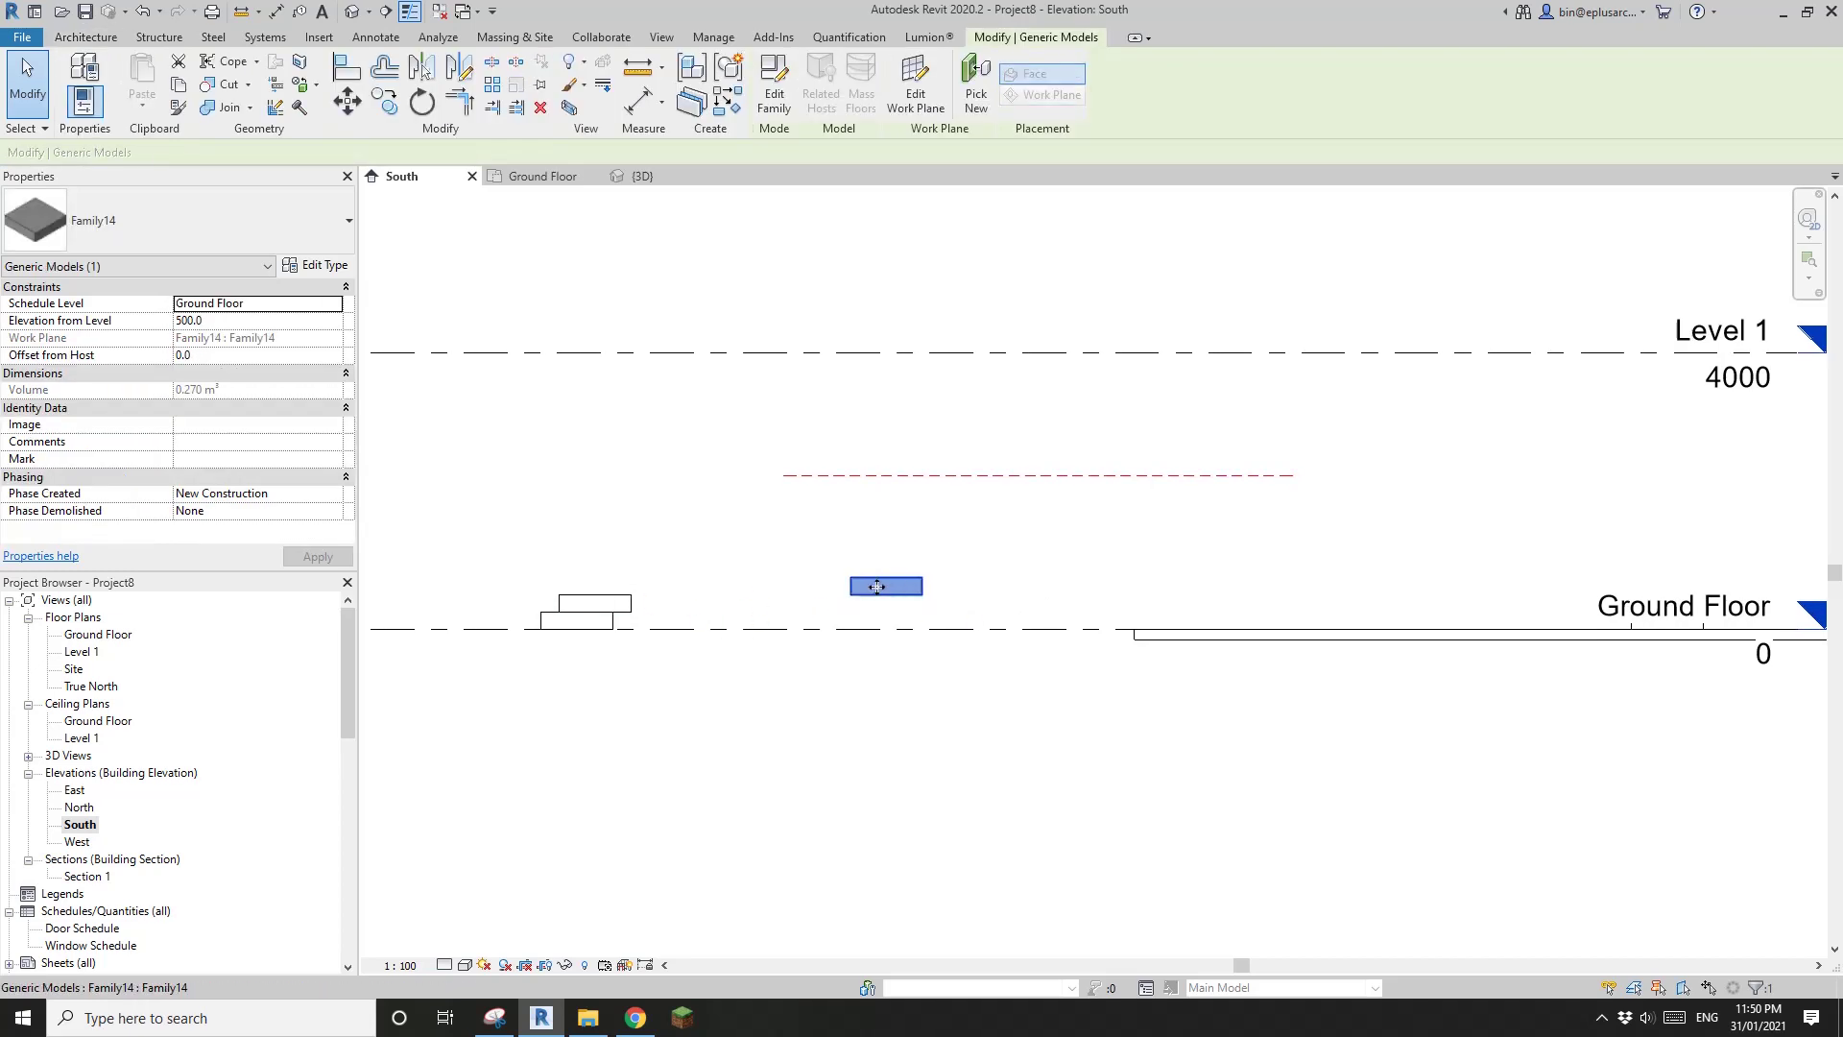
click(501, 651)
Open the Ground Floor plan and move the rehosted instance slightly within the open area below the floor.
double_click(101, 635)
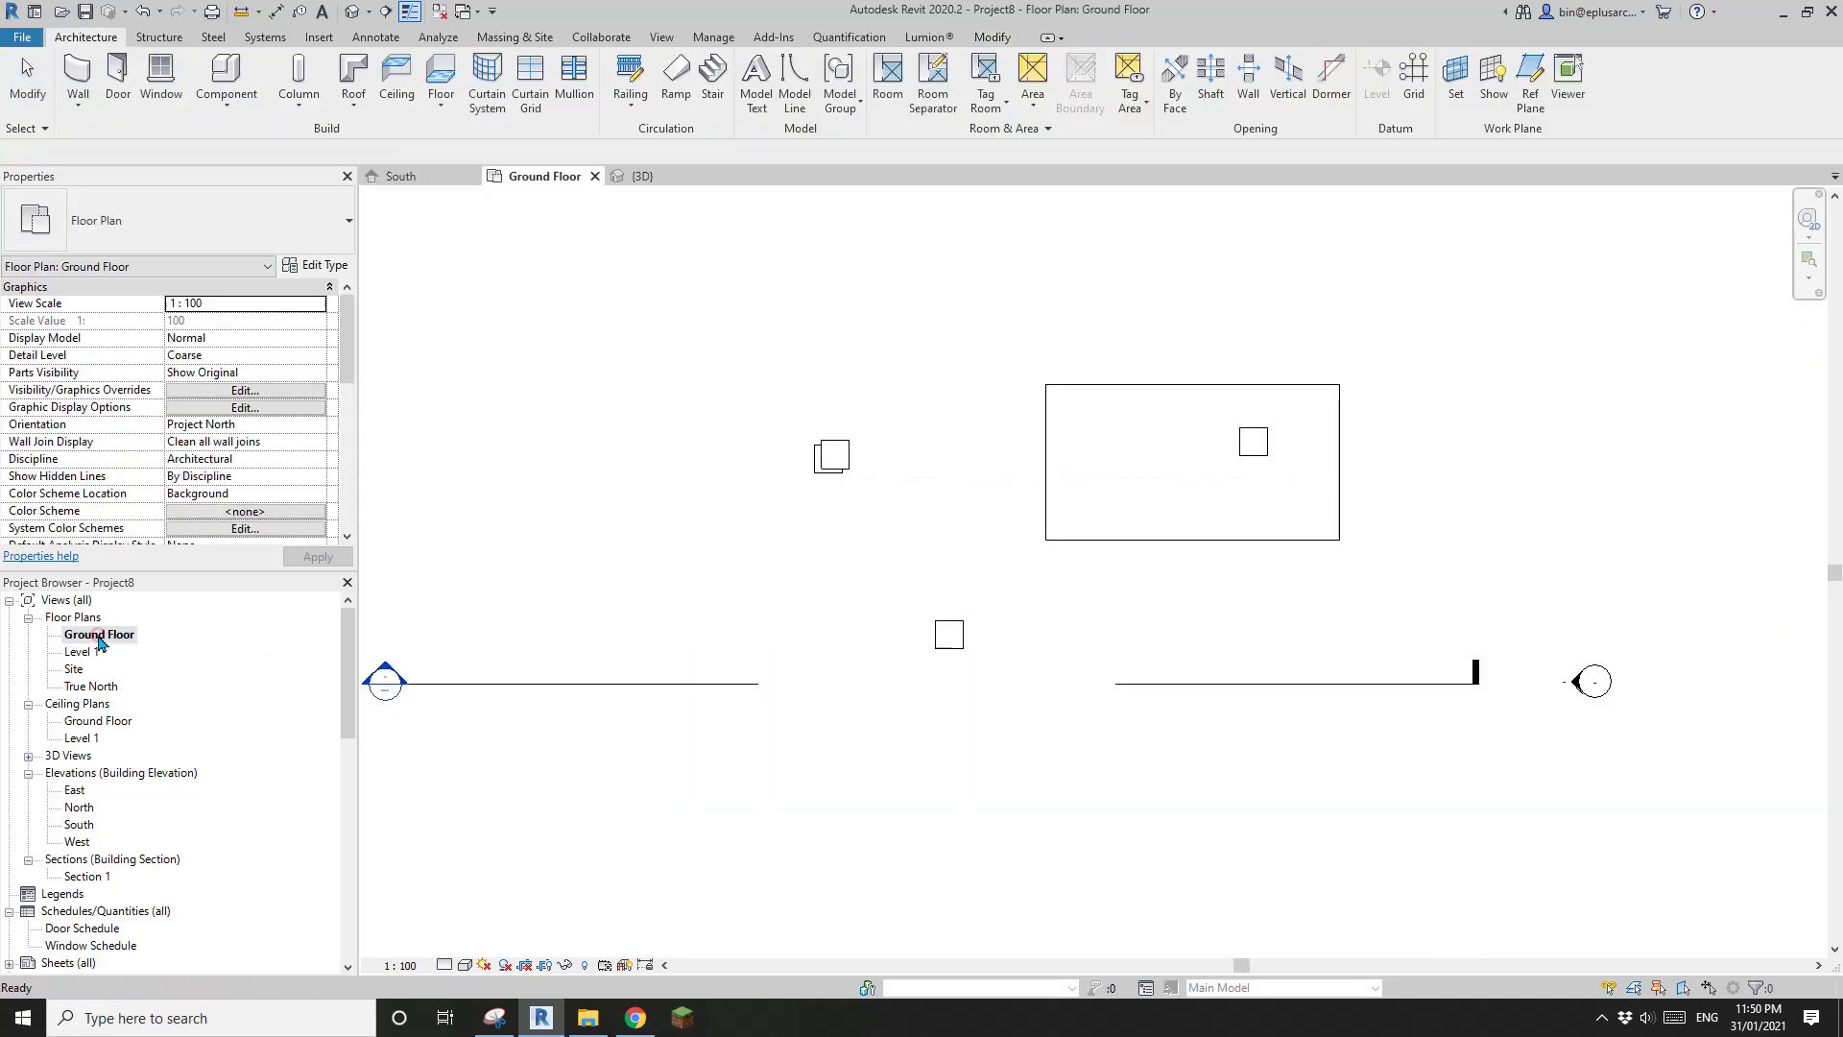
click(938, 682)
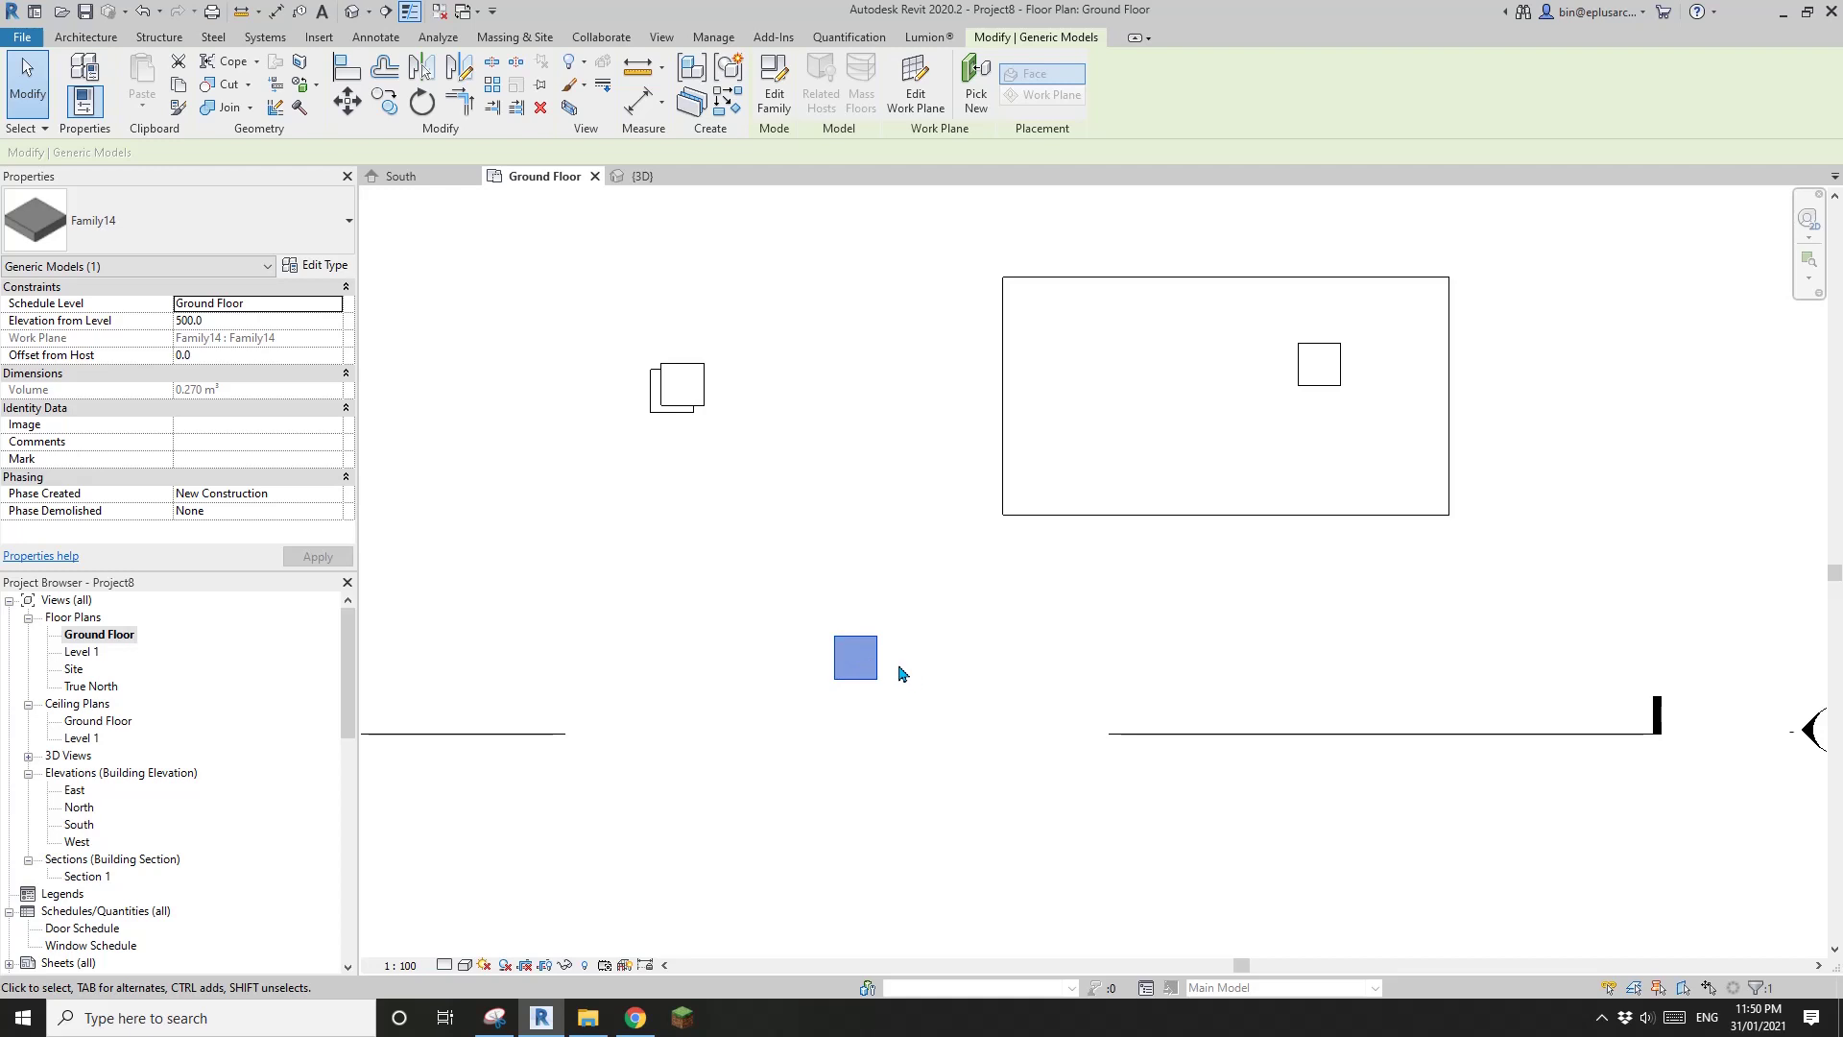
mouse_move(876, 658)
mouse_down()
mouse_move(666, 646)
mouse_move(1207, 635)
mouse_move(878, 652)
mouse_up()
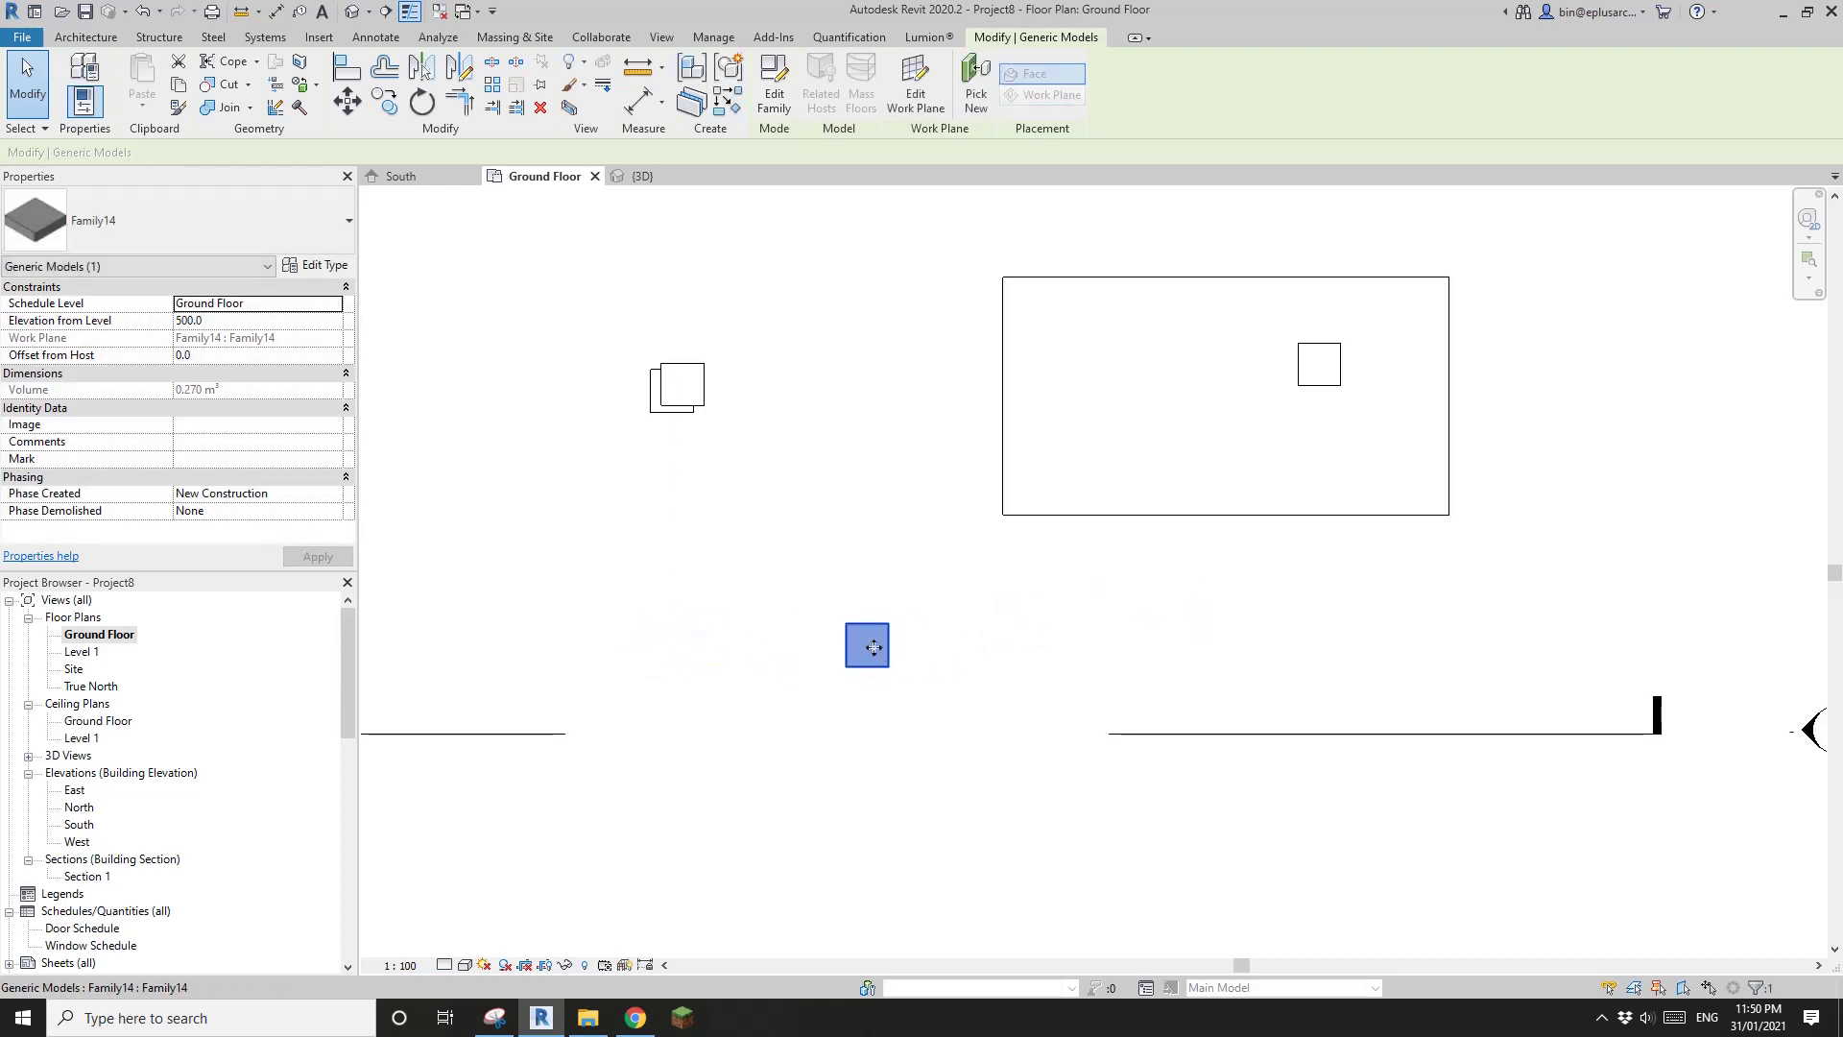
Review the Work Plane options for picking a new placement plane for the instance, leaving its host as it is.
scroll(879, 644, down, 1)
middle_drag(965, 672, 934, 679)
key(Escape)
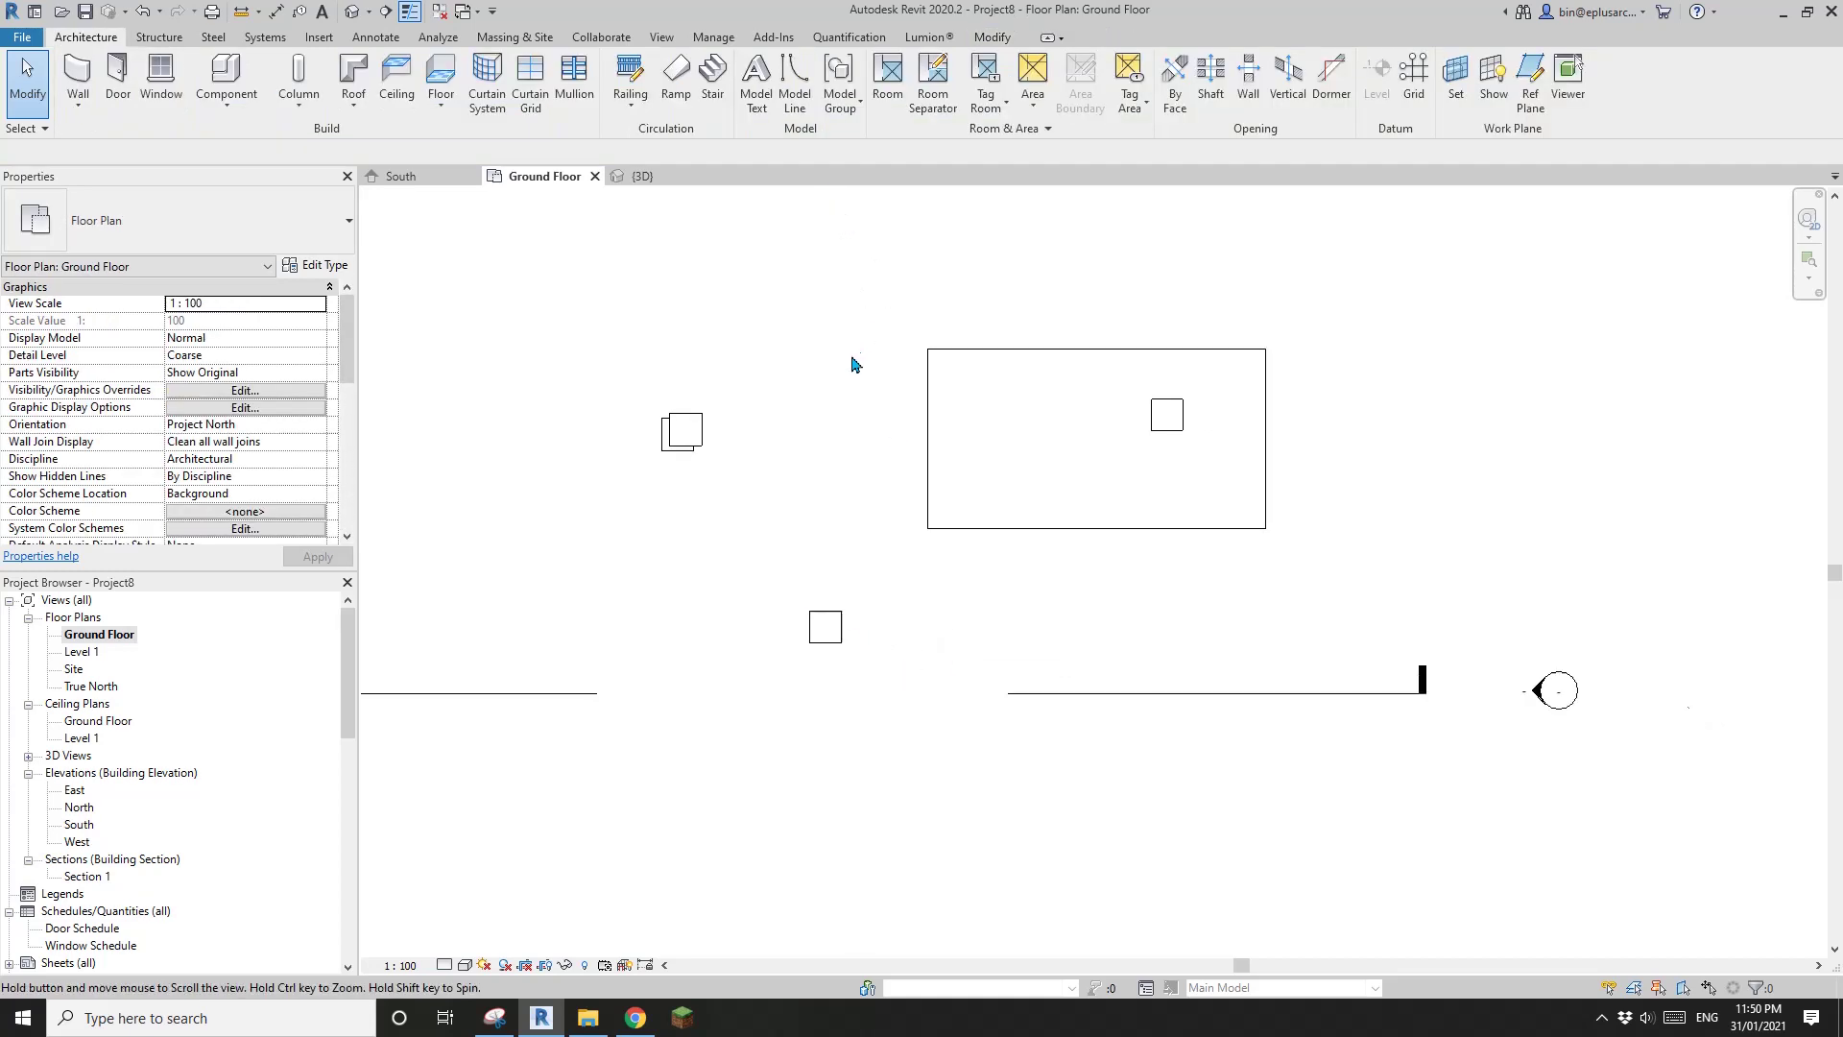
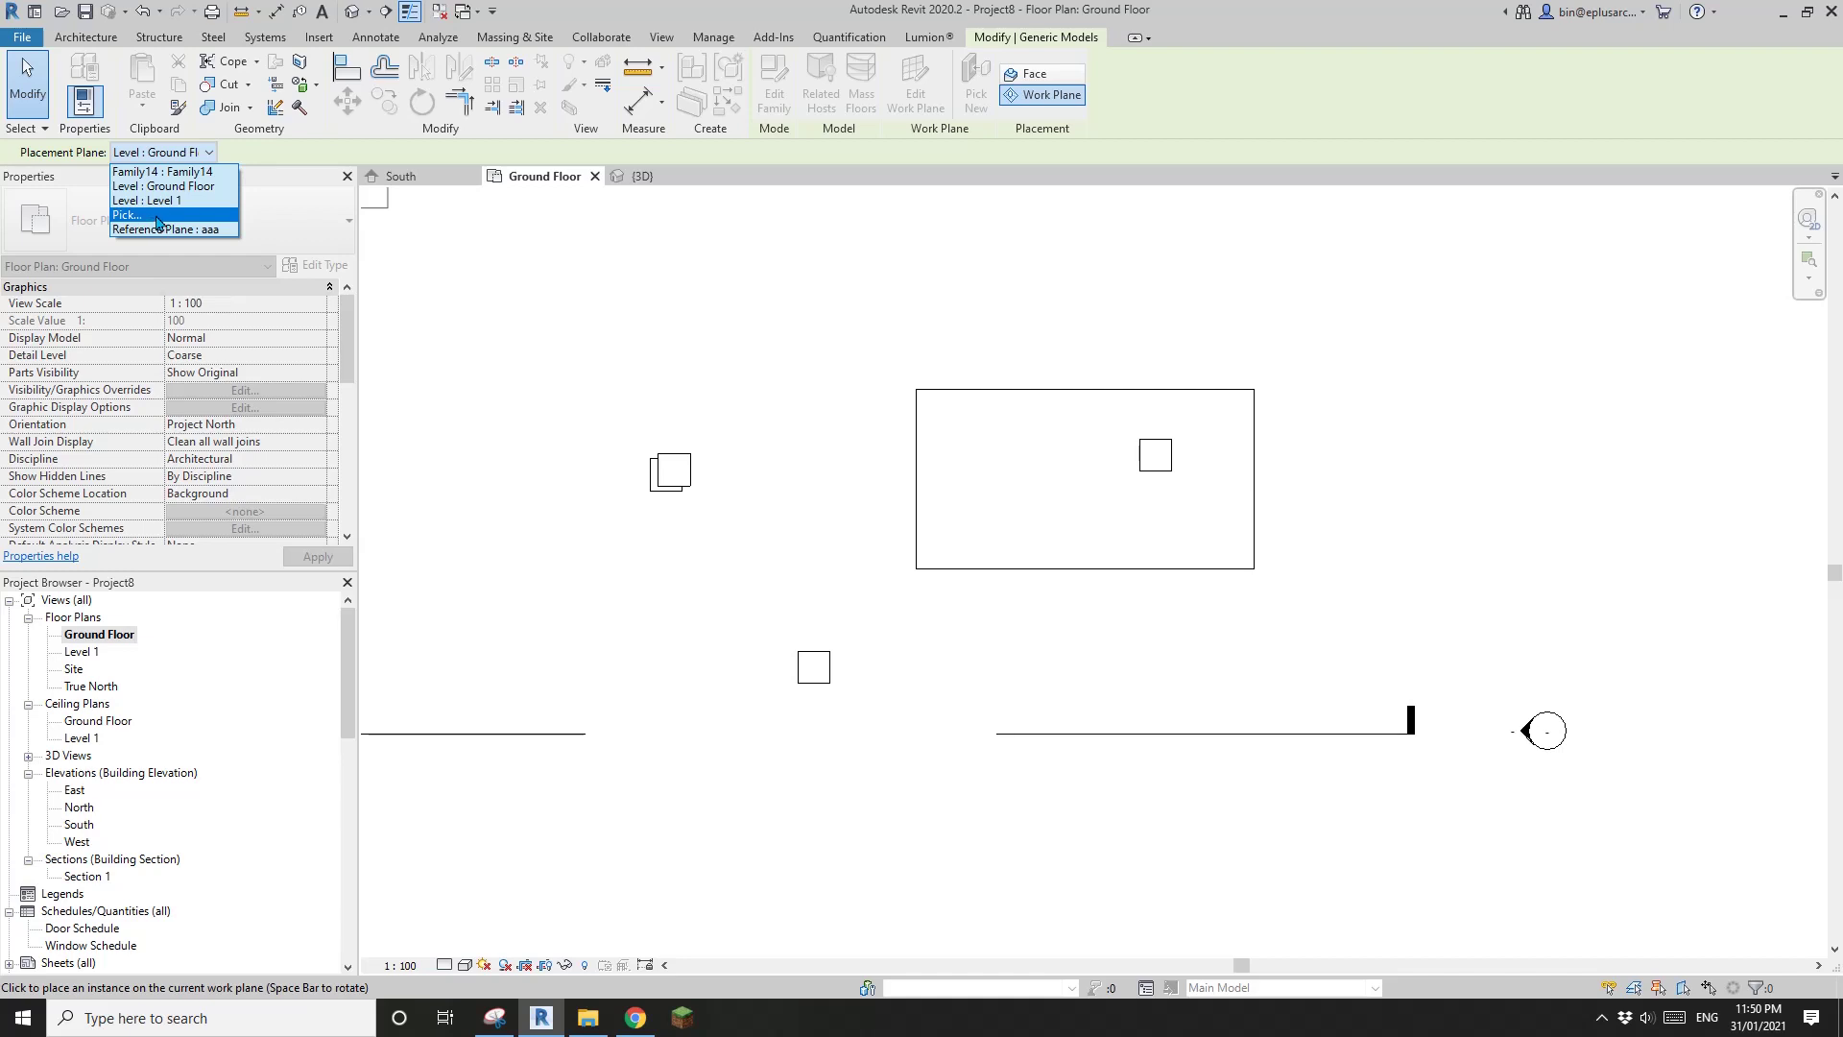
click(142, 215)
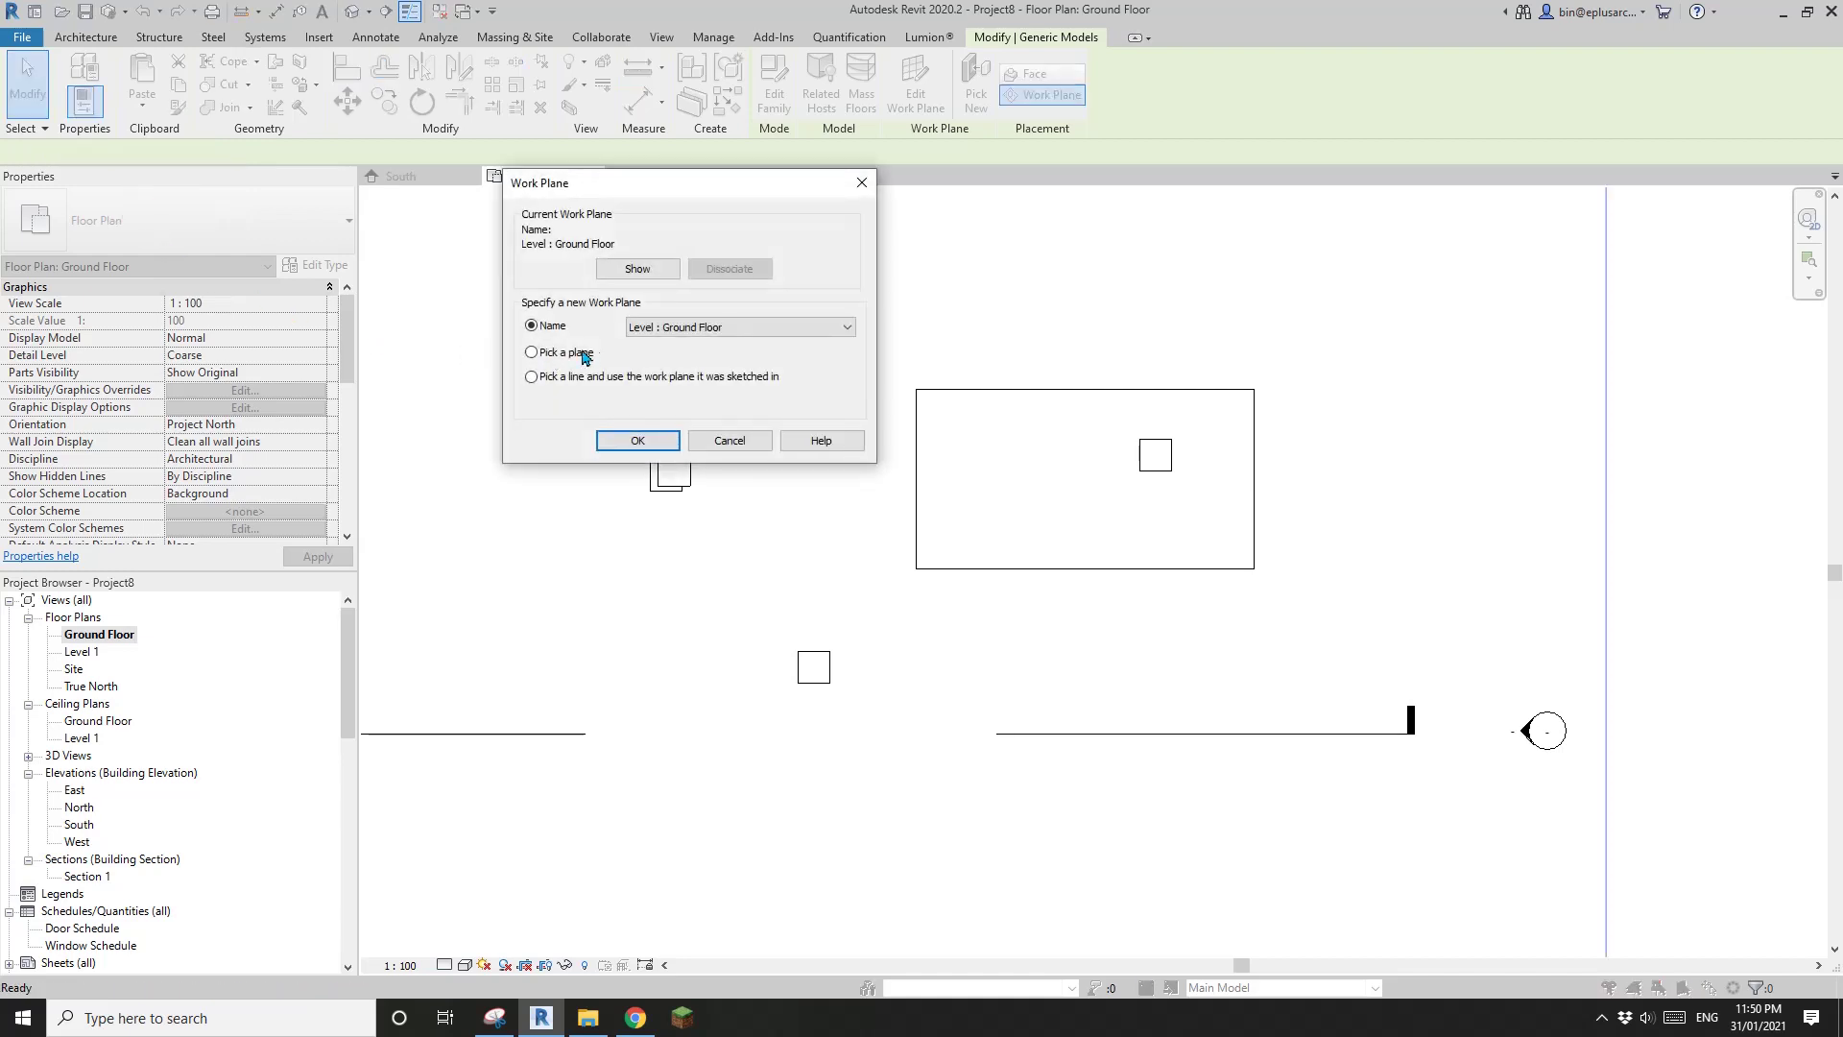
click(700, 332)
click(799, 240)
click(748, 440)
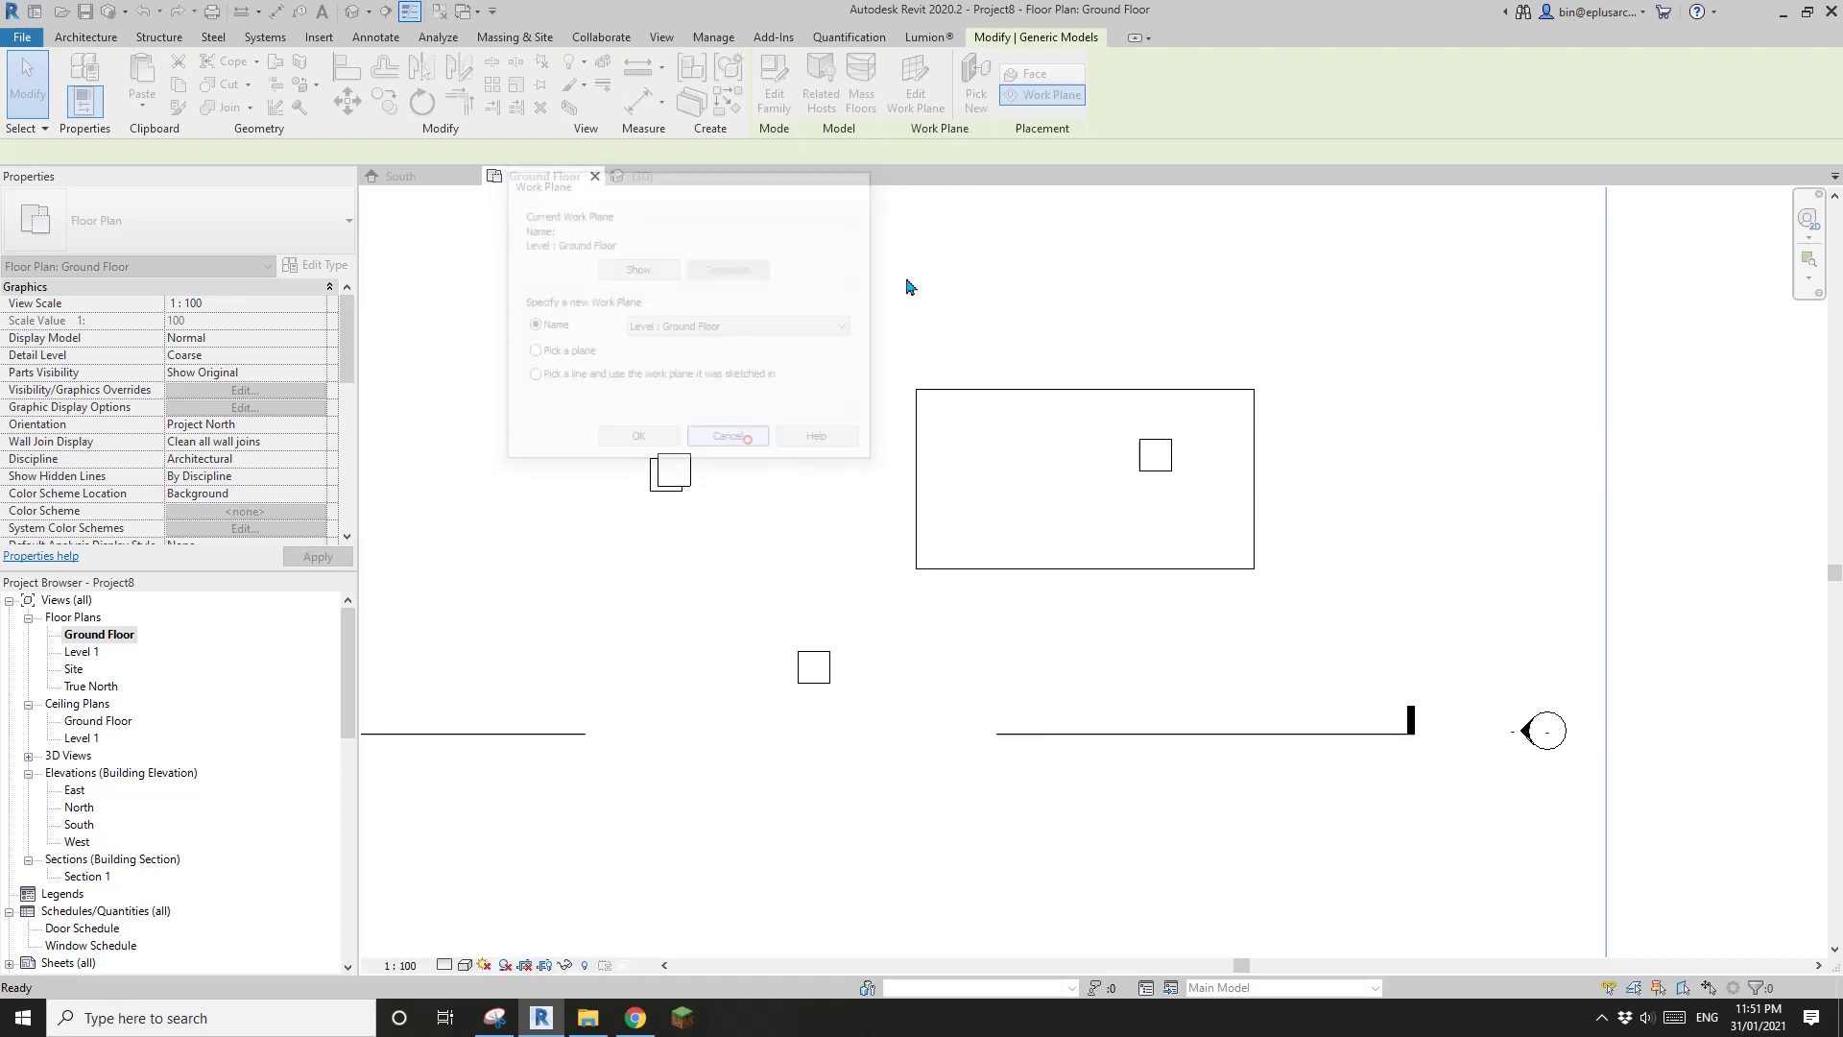
click(827, 657)
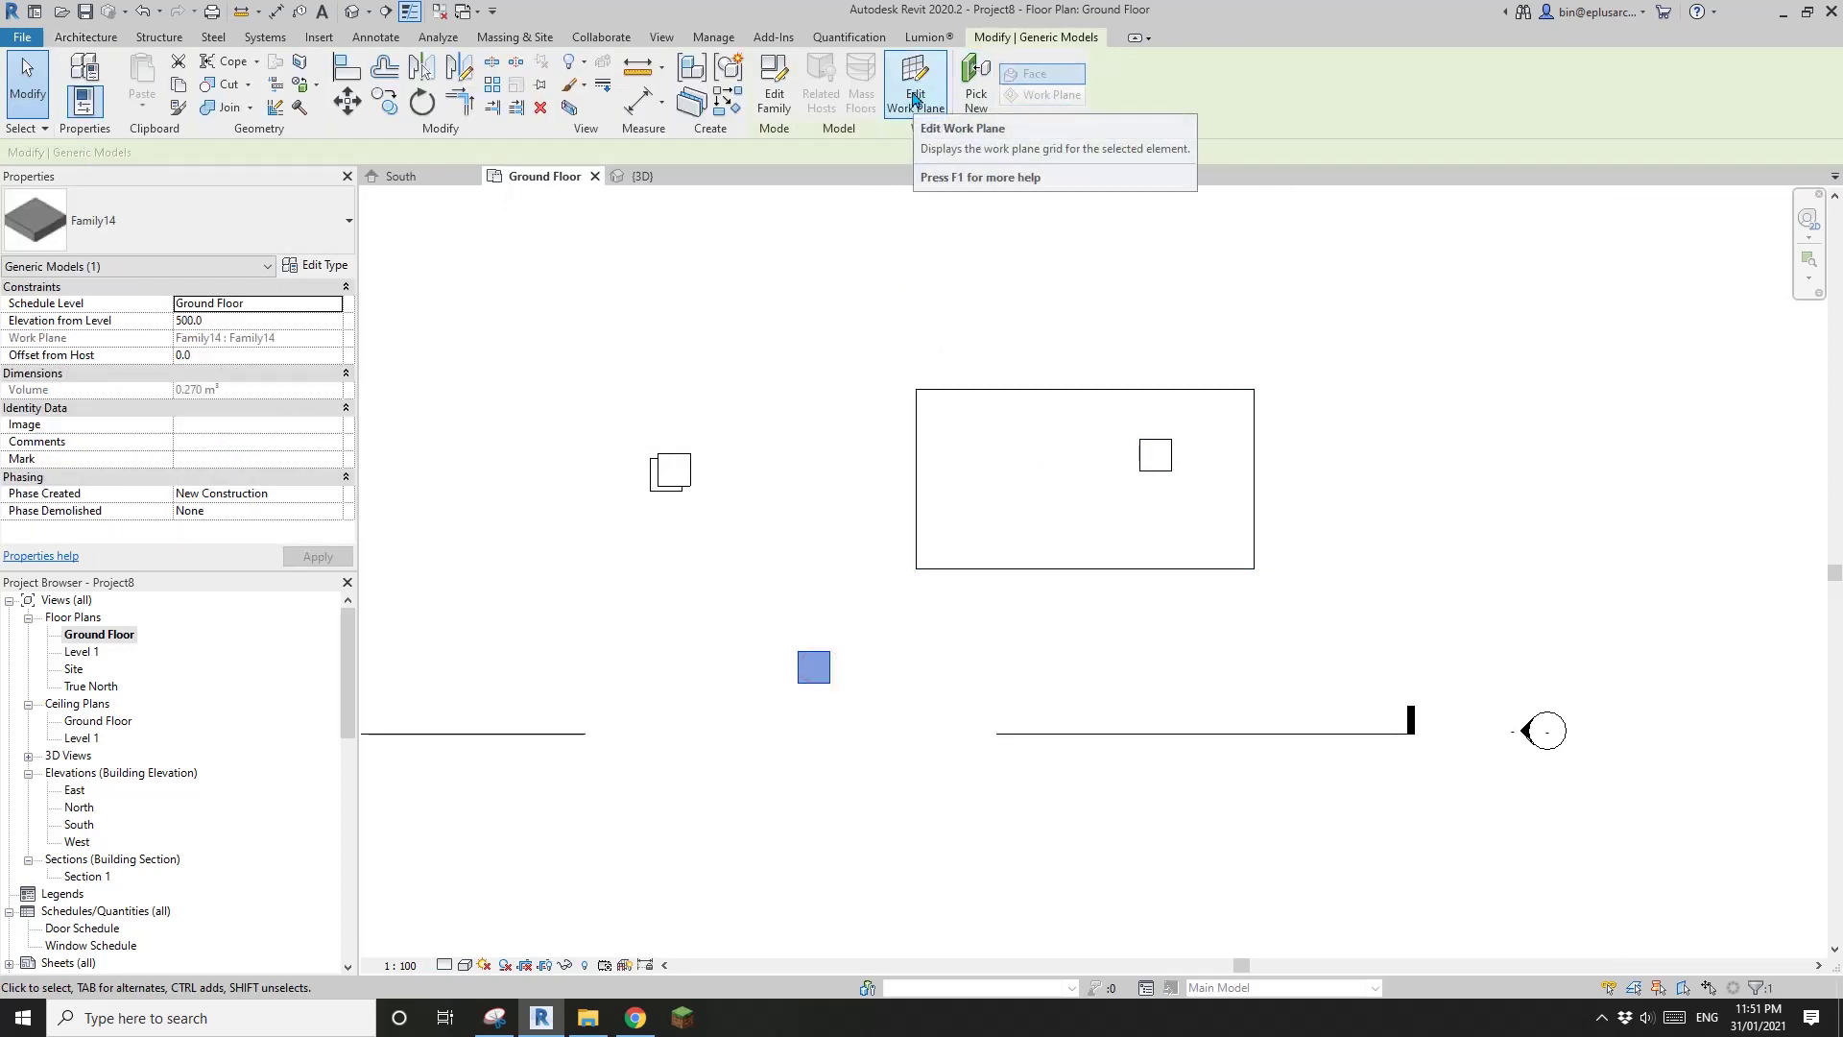
middle_drag(887, 324, 846, 357)
click(847, 357)
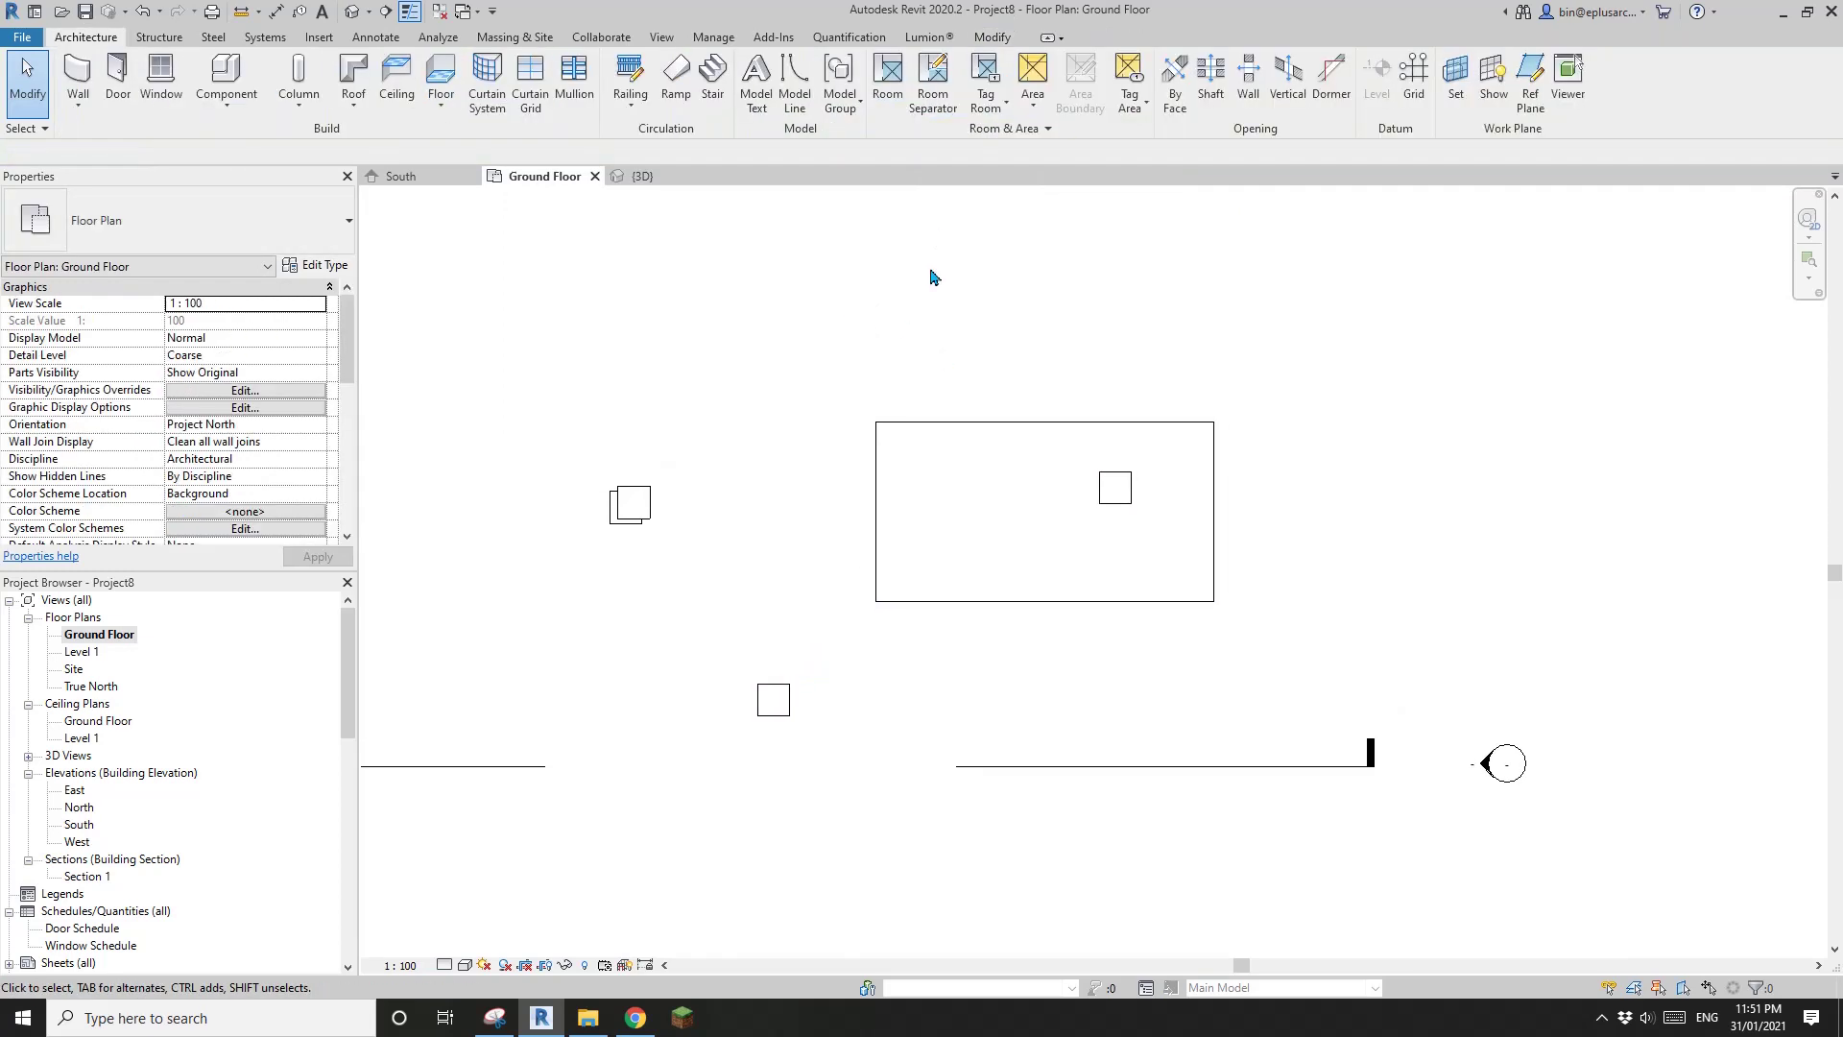
click(789, 687)
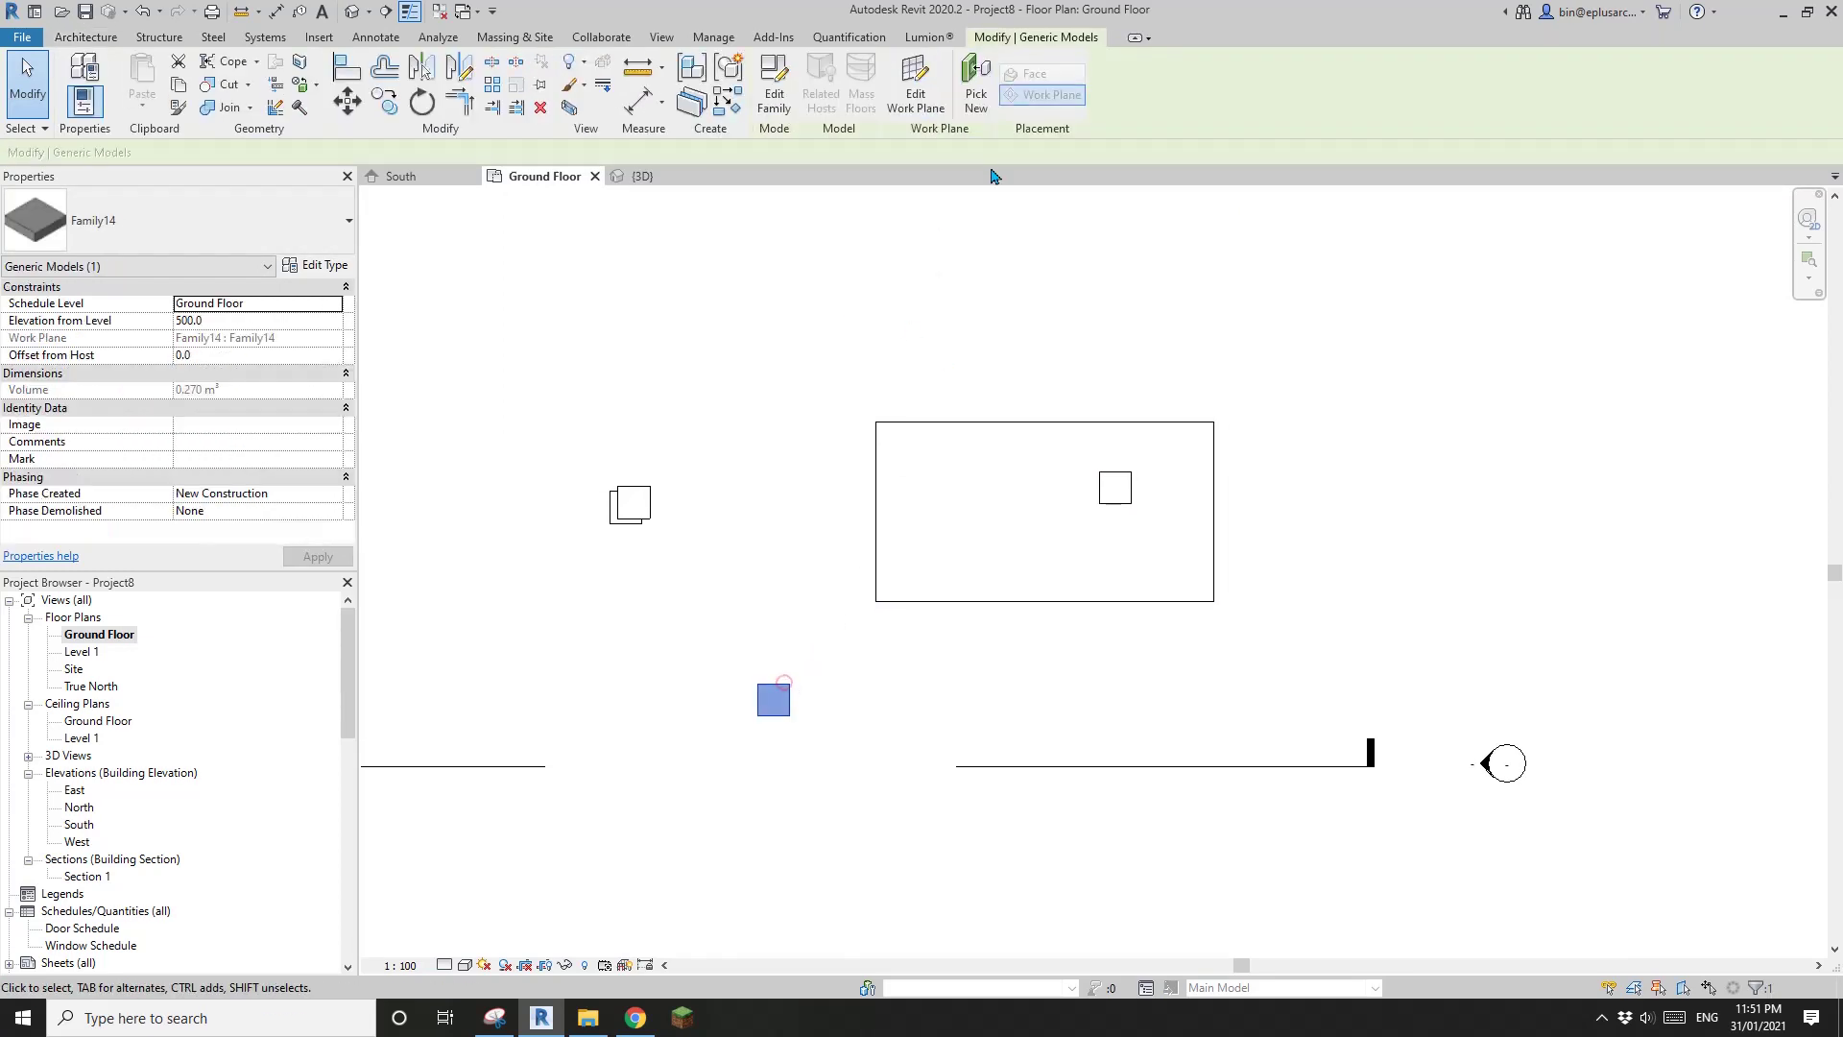
click(976, 105)
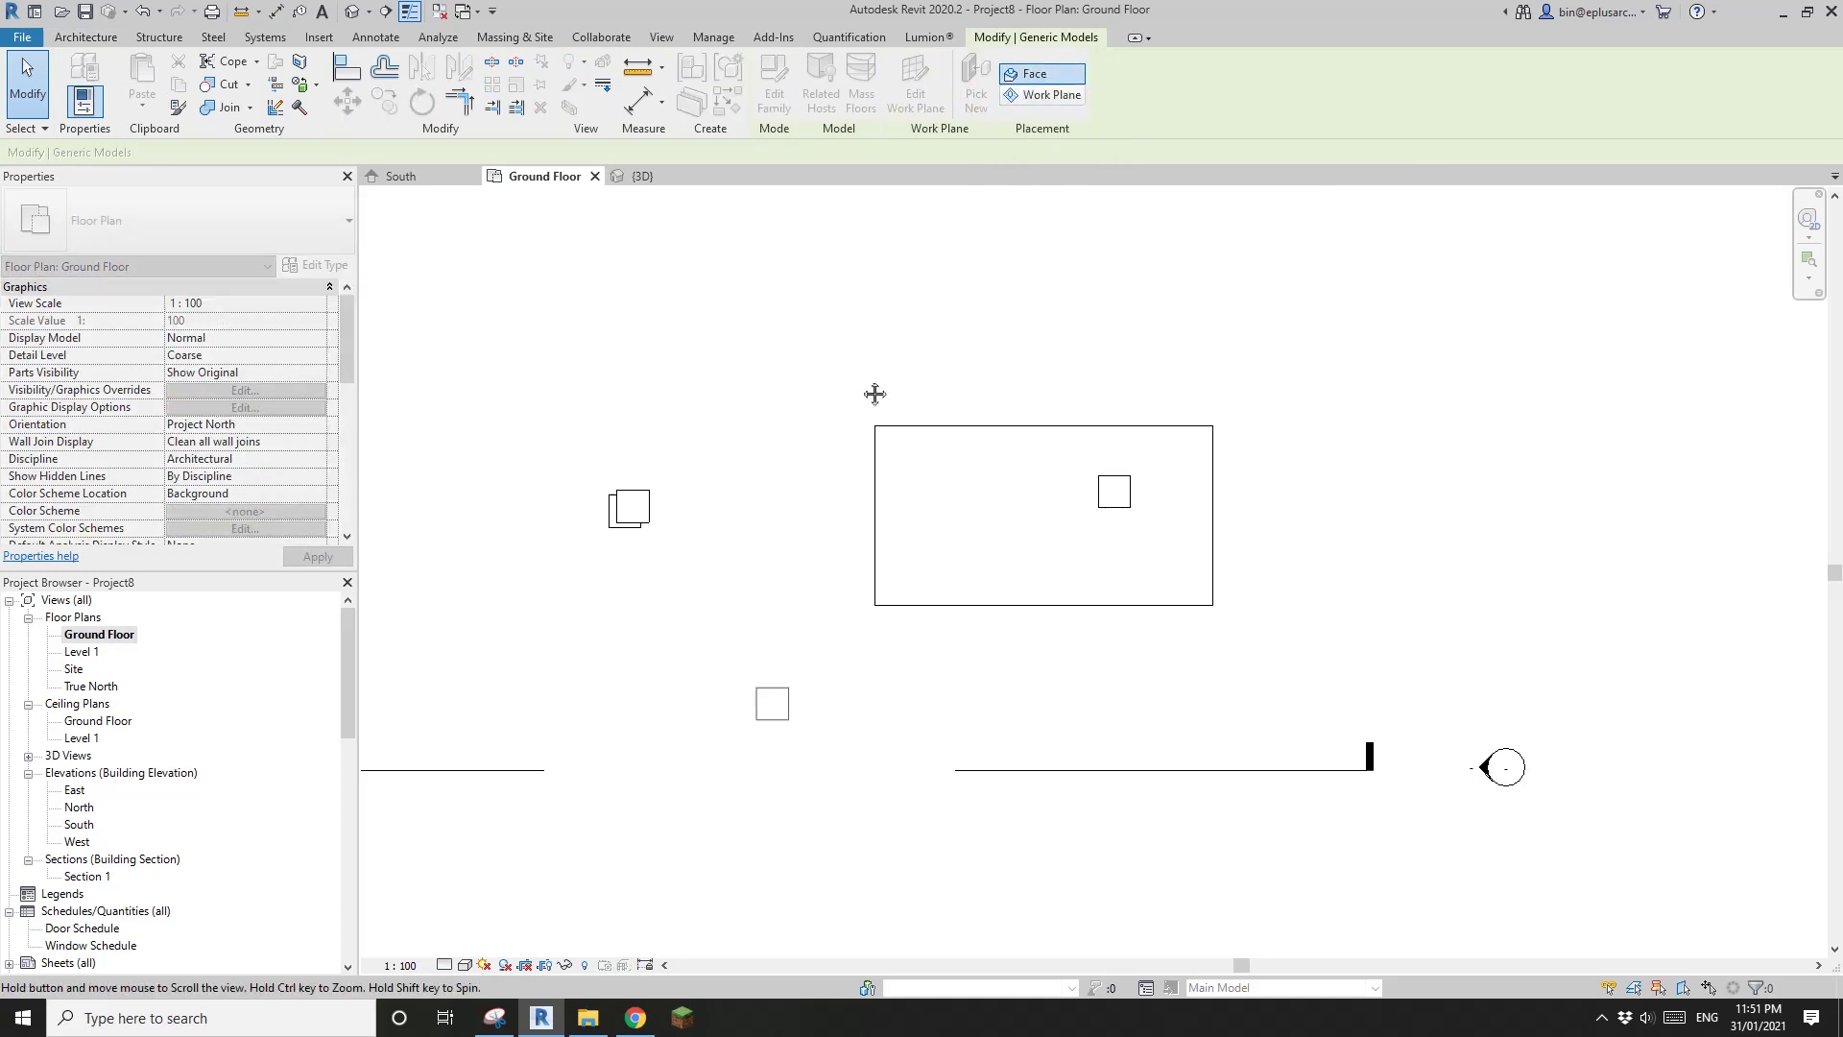
key(Escape)
Open the default 3D view and preview rehosting the instance onto another face with Pick New, without placing it.
click(353, 12)
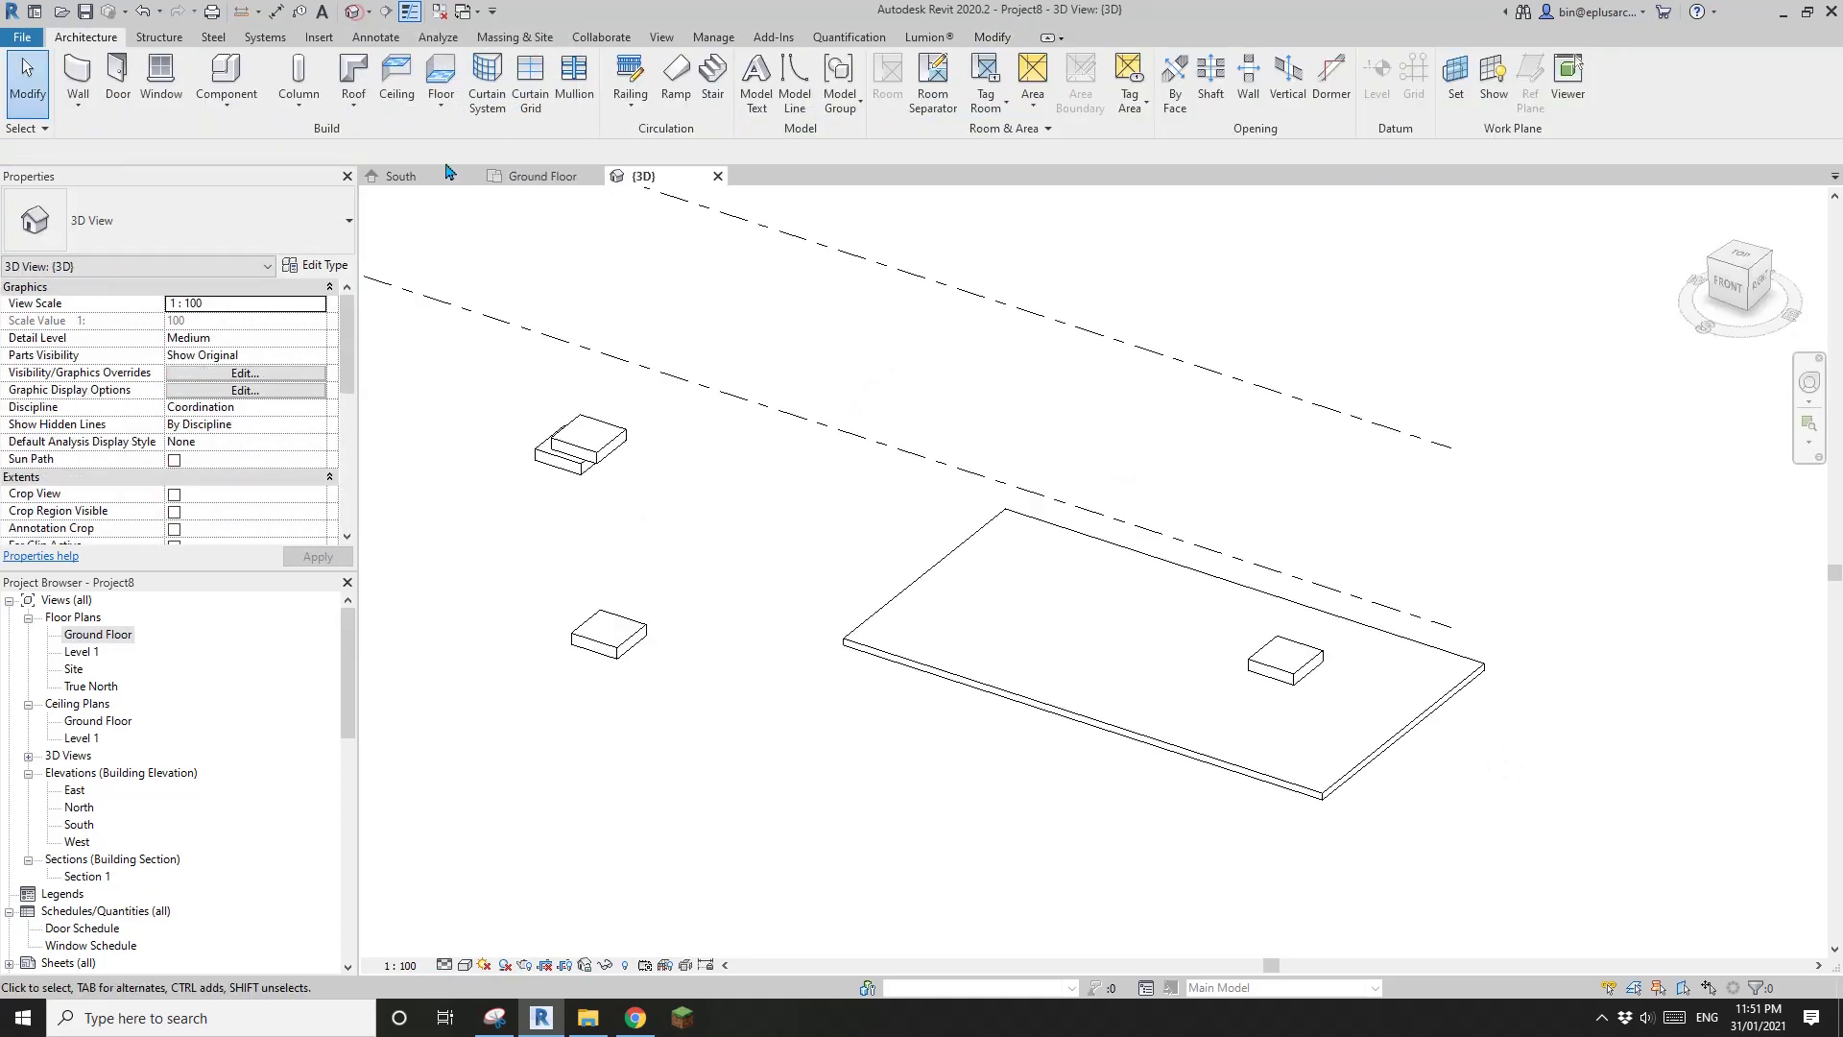
click(576, 639)
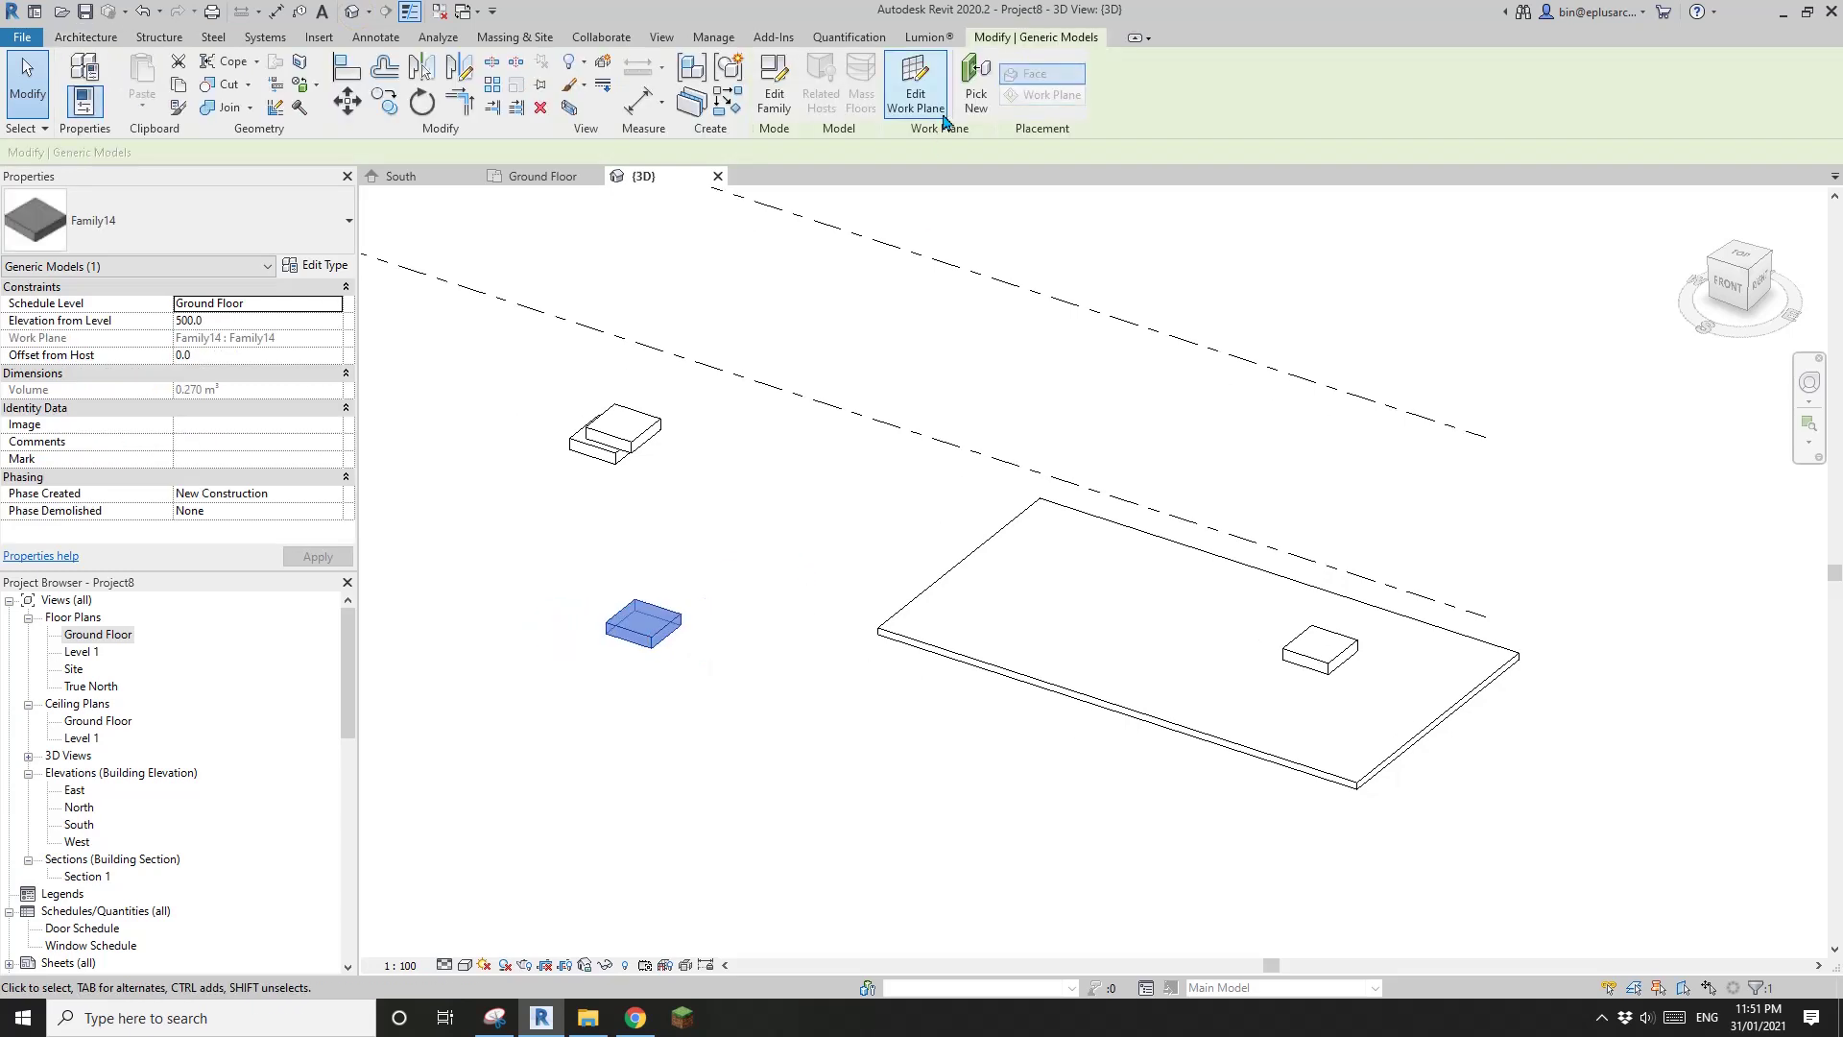
click(974, 96)
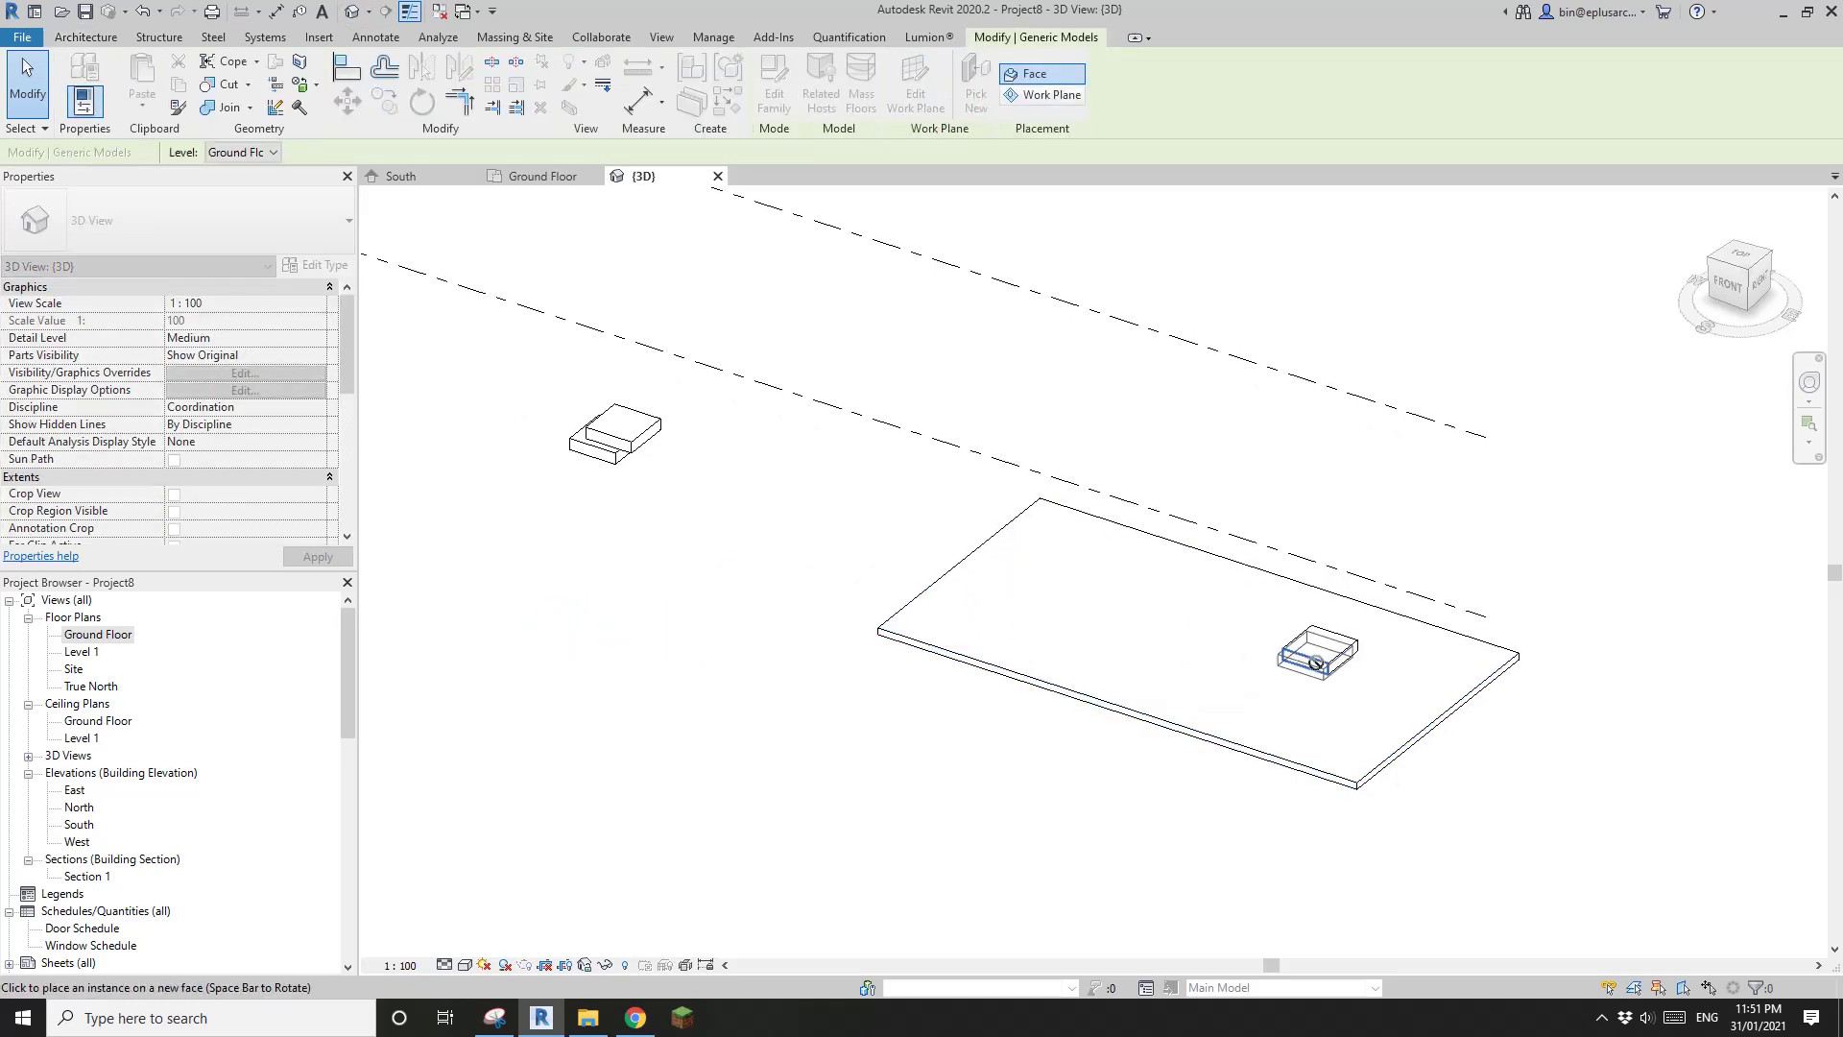
scroll(1258, 663, down, 1)
key(Escape)
Draw a rectangle of Double brick - 270 walls about 5830 by 4530 mm and 8000 mm high beside the generic models.
scroll(758, 609, down, 3)
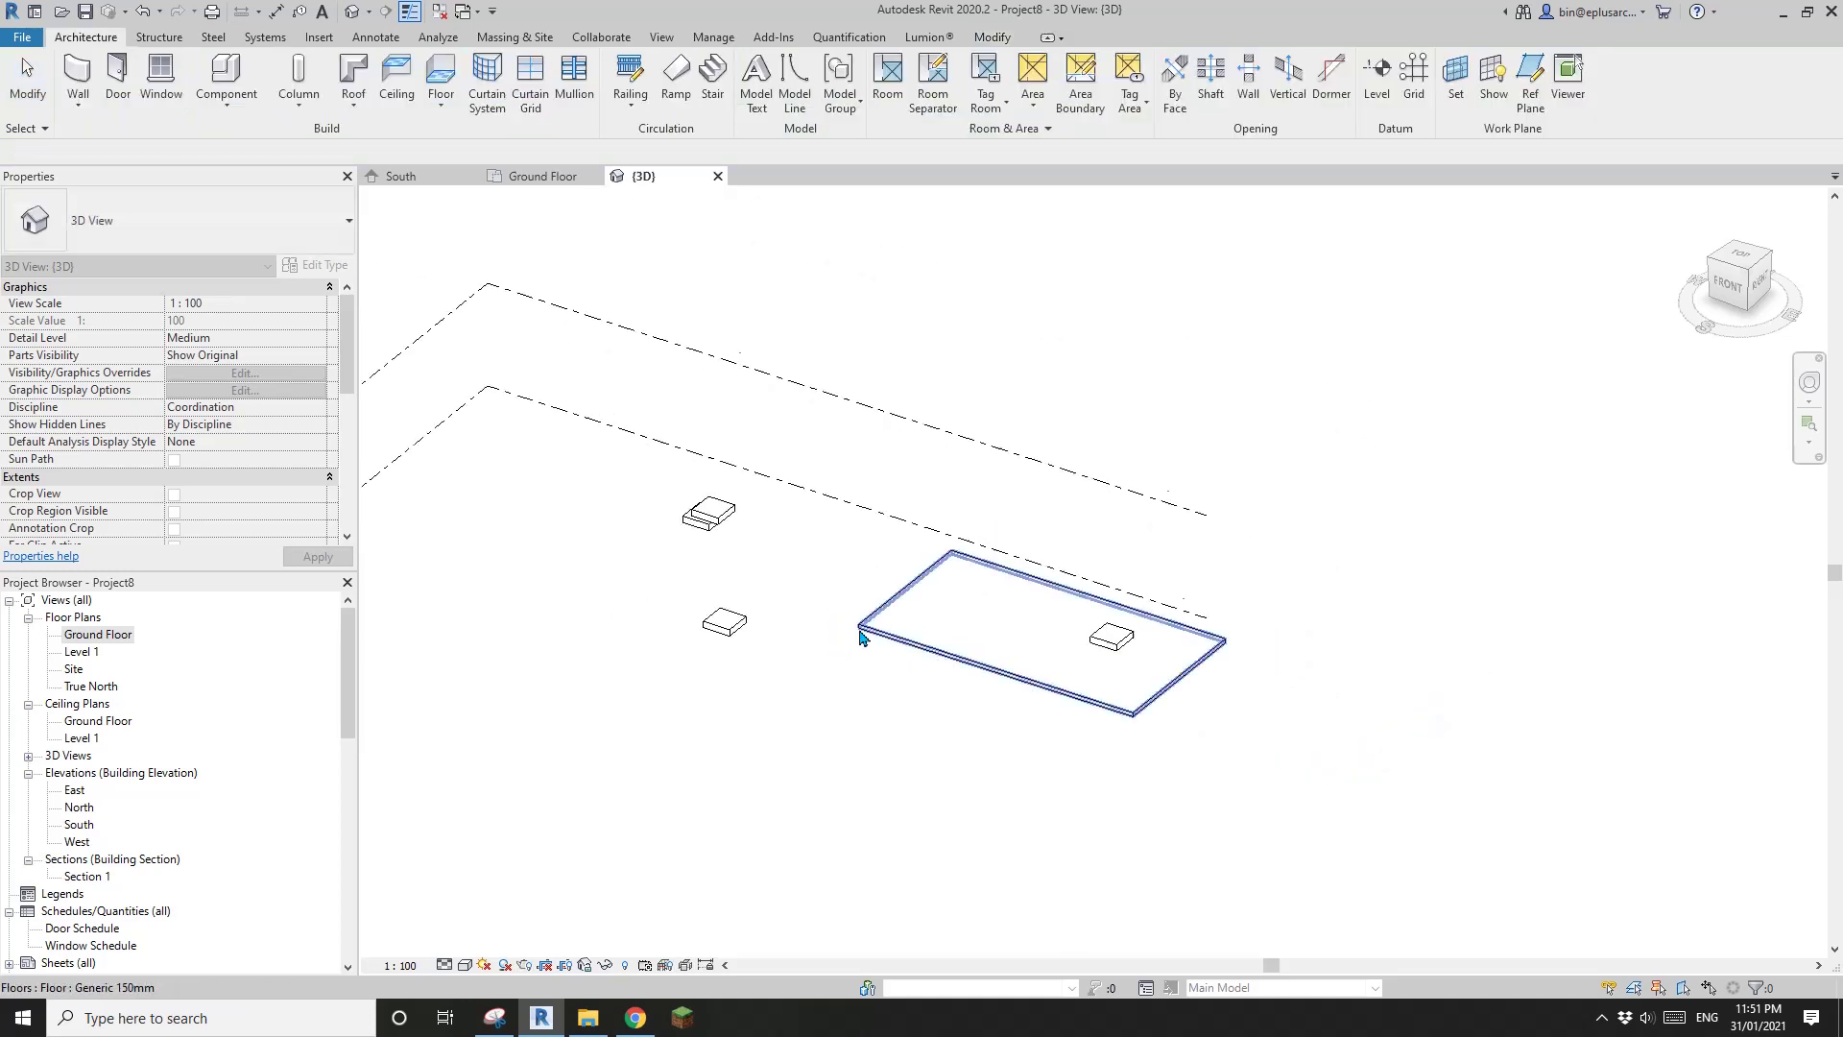
middle_drag(864, 634, 949, 634)
key(w)
key(a)
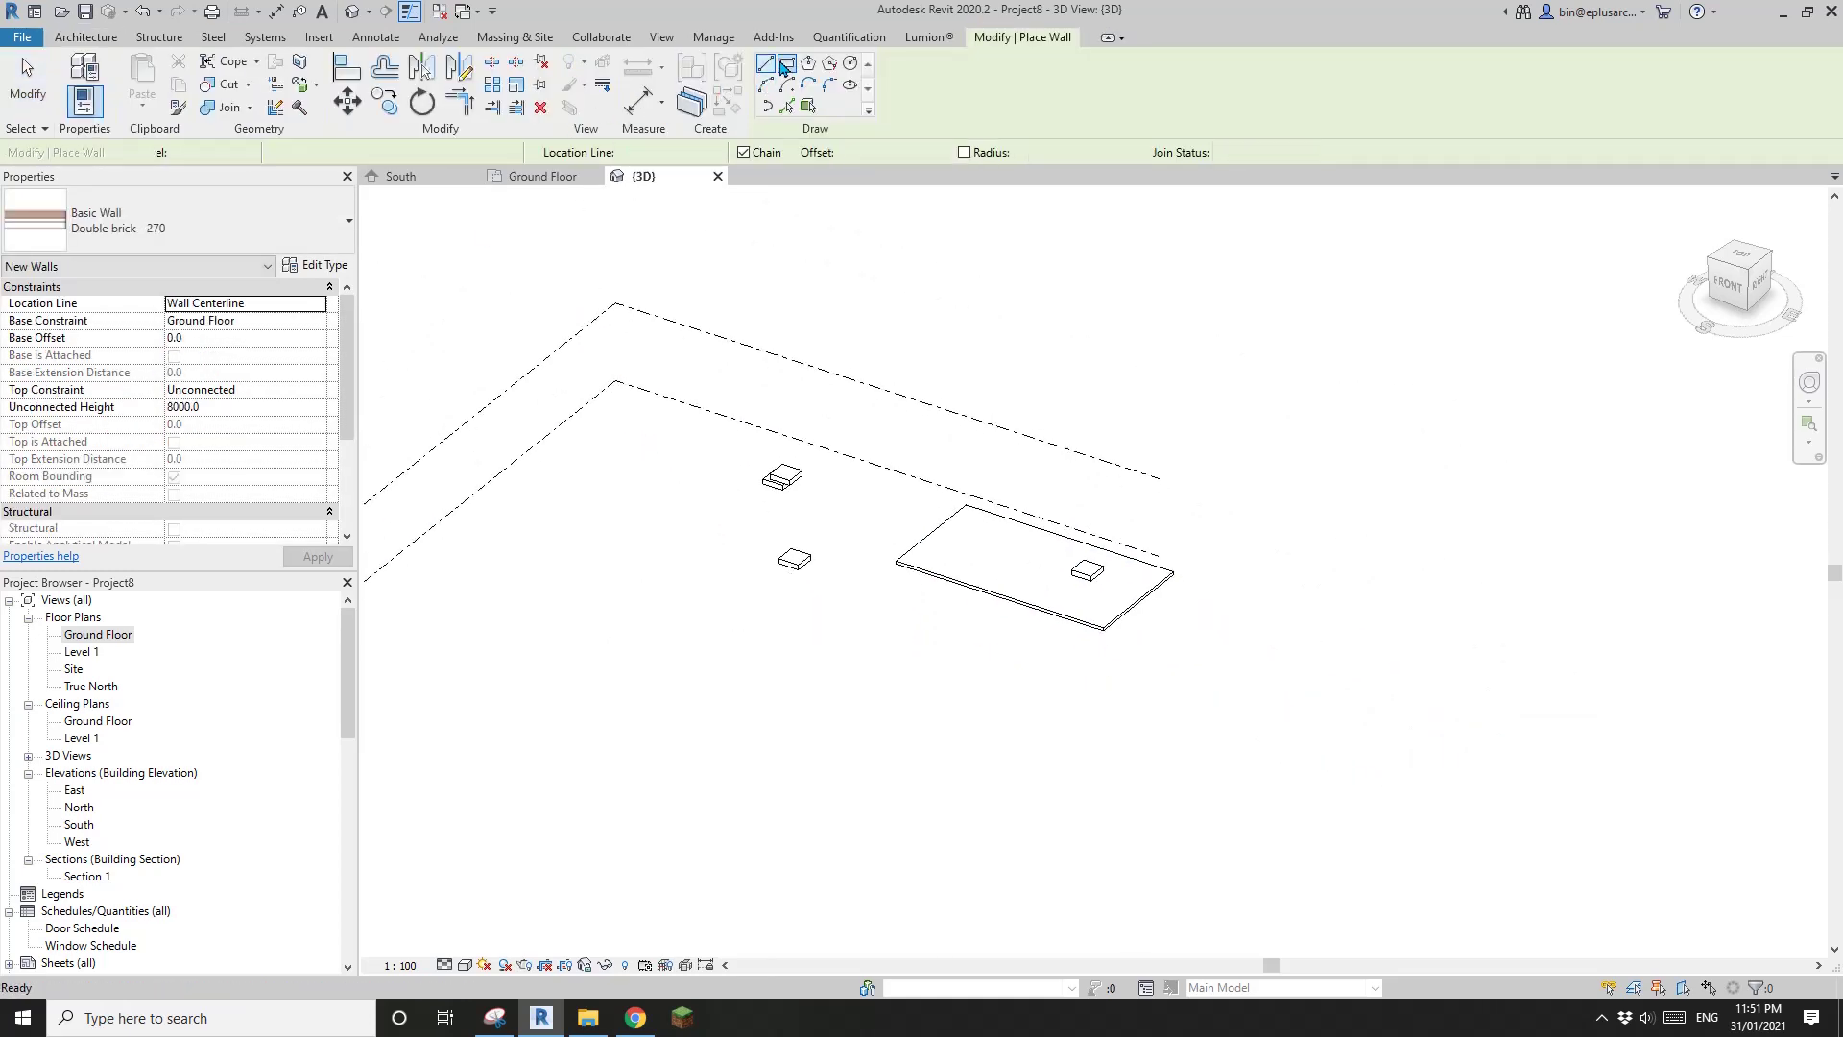
scroll(1108, 443, down, 2)
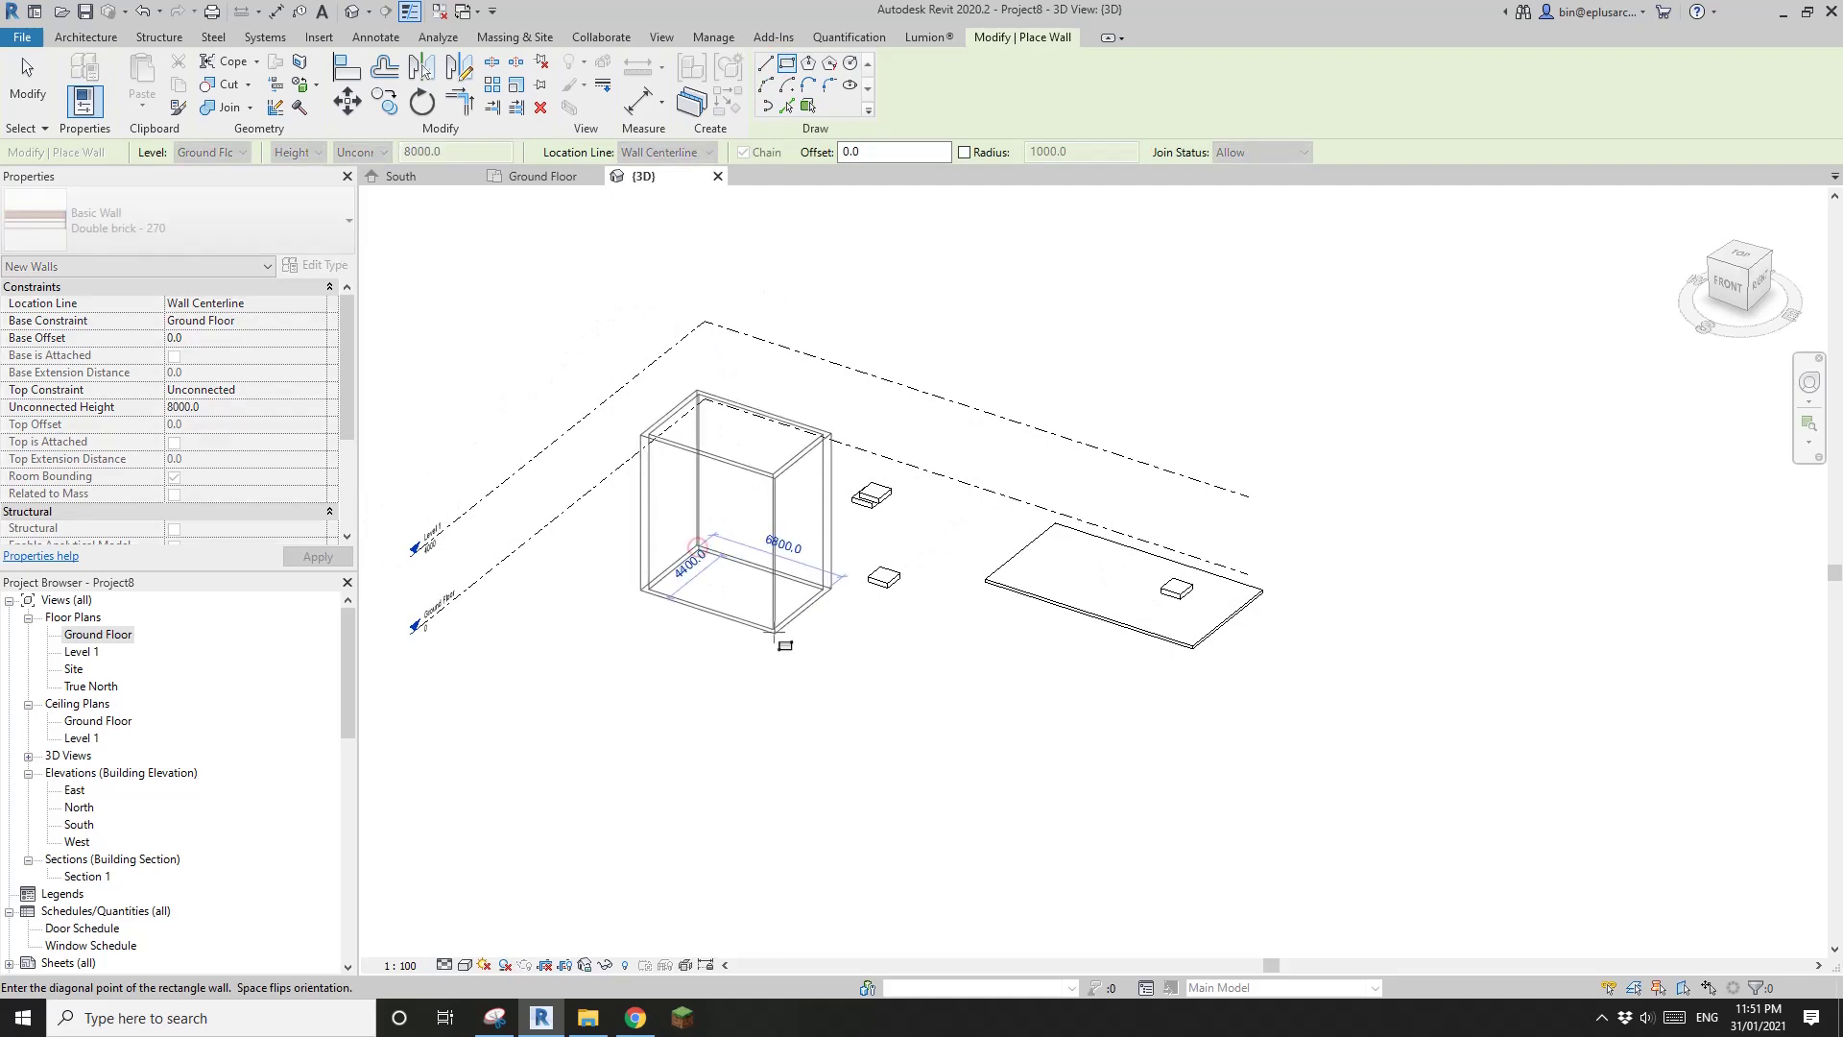
click(759, 636)
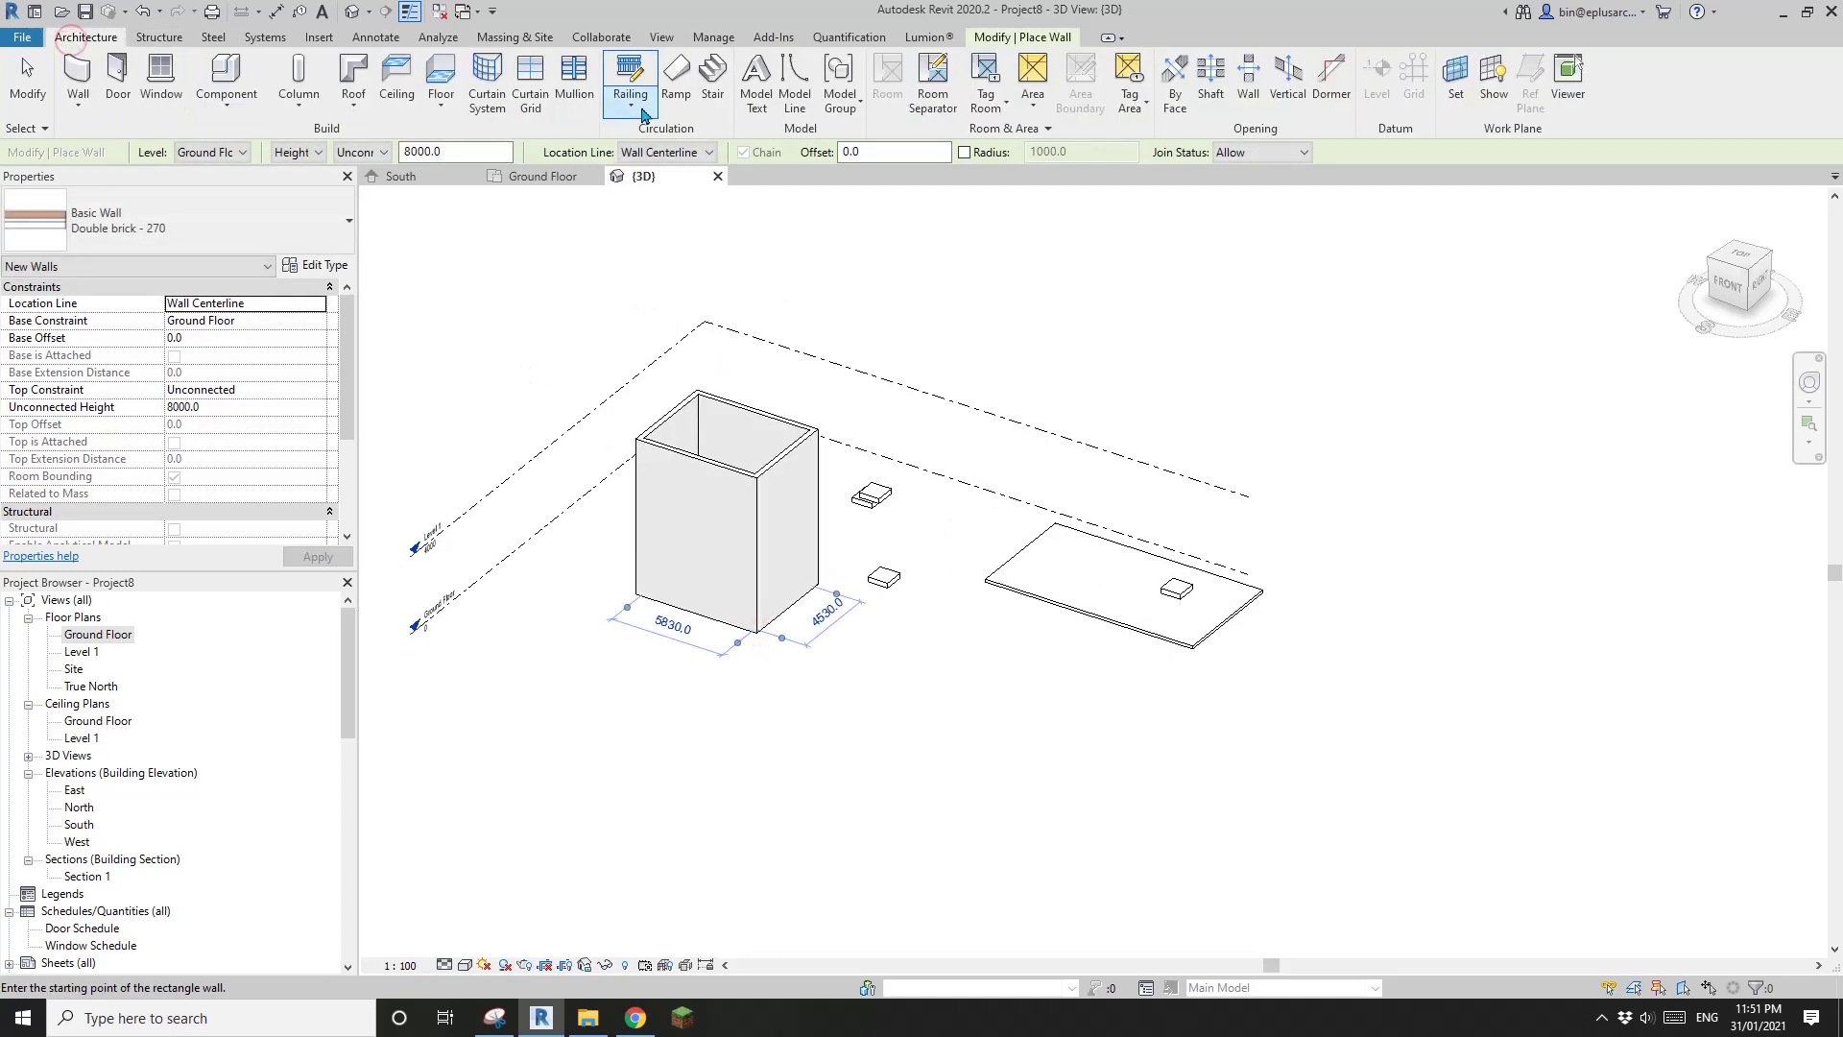
Create a sloped footprint roof on Level 1 over all four walls and attach the walls to it.
click(353, 75)
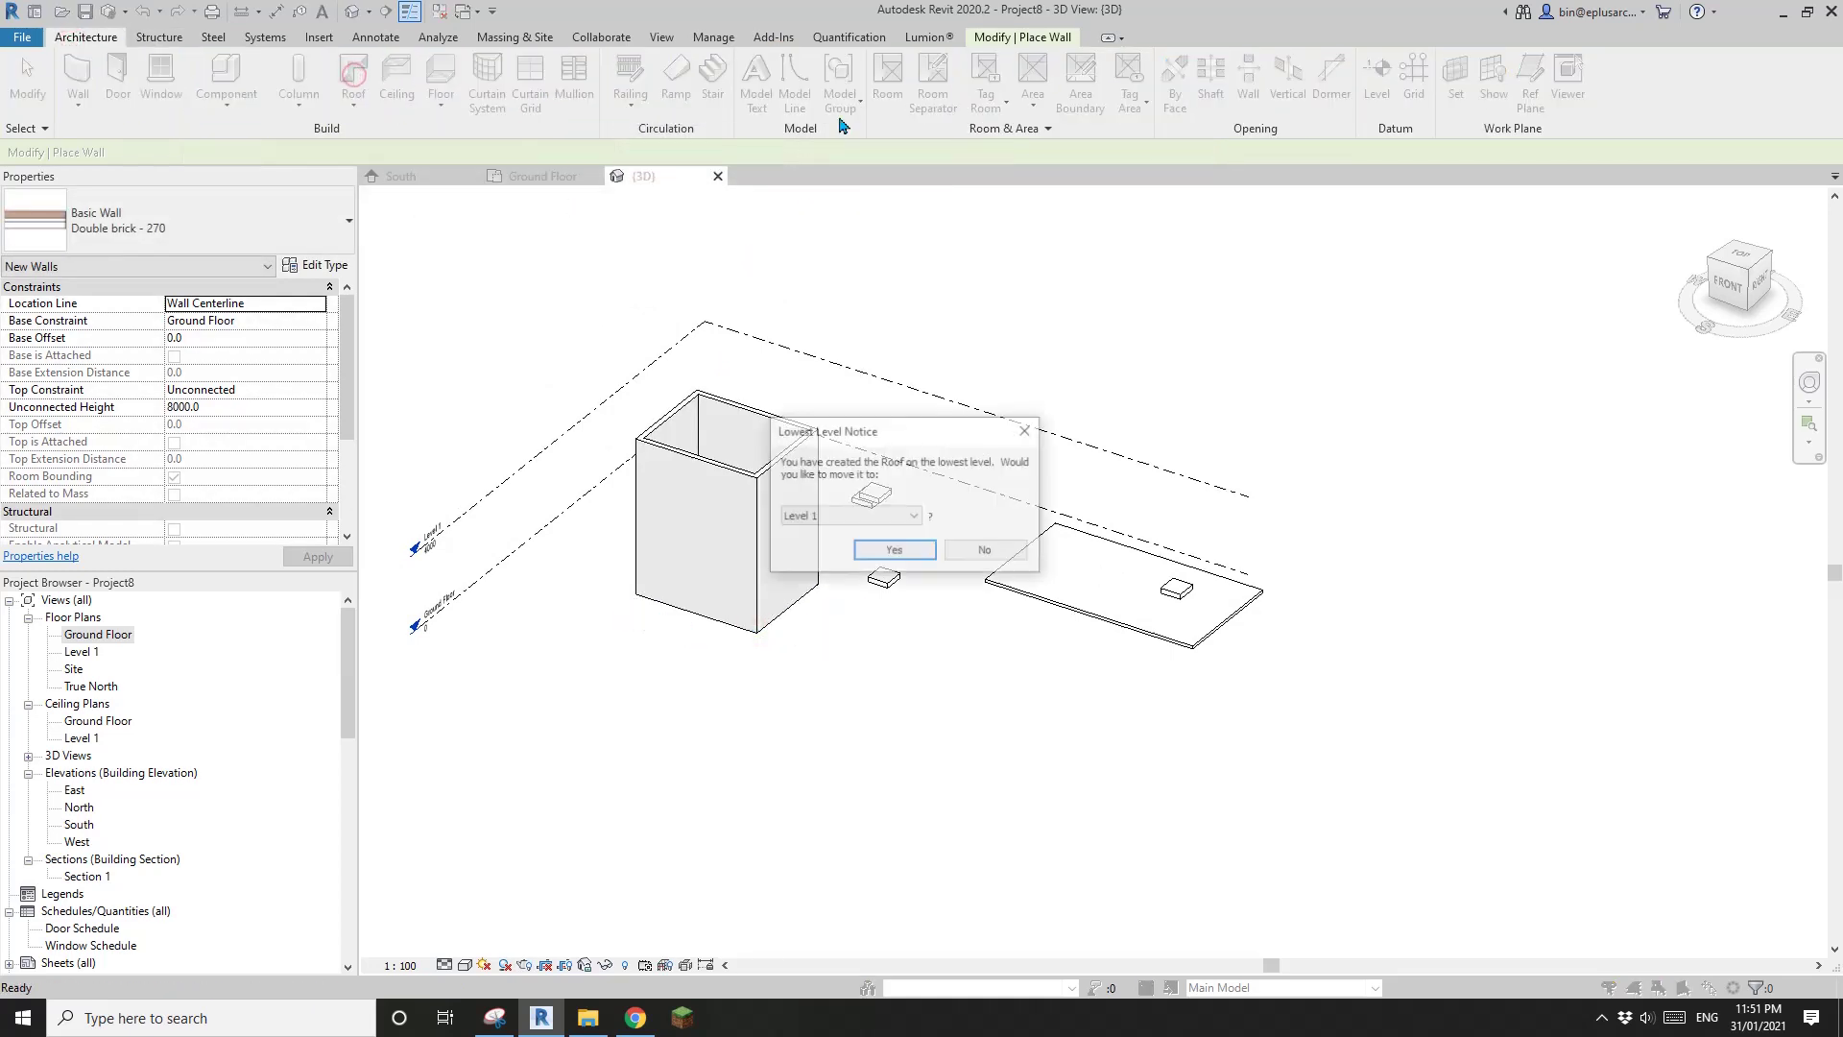
click(894, 549)
click(772, 576)
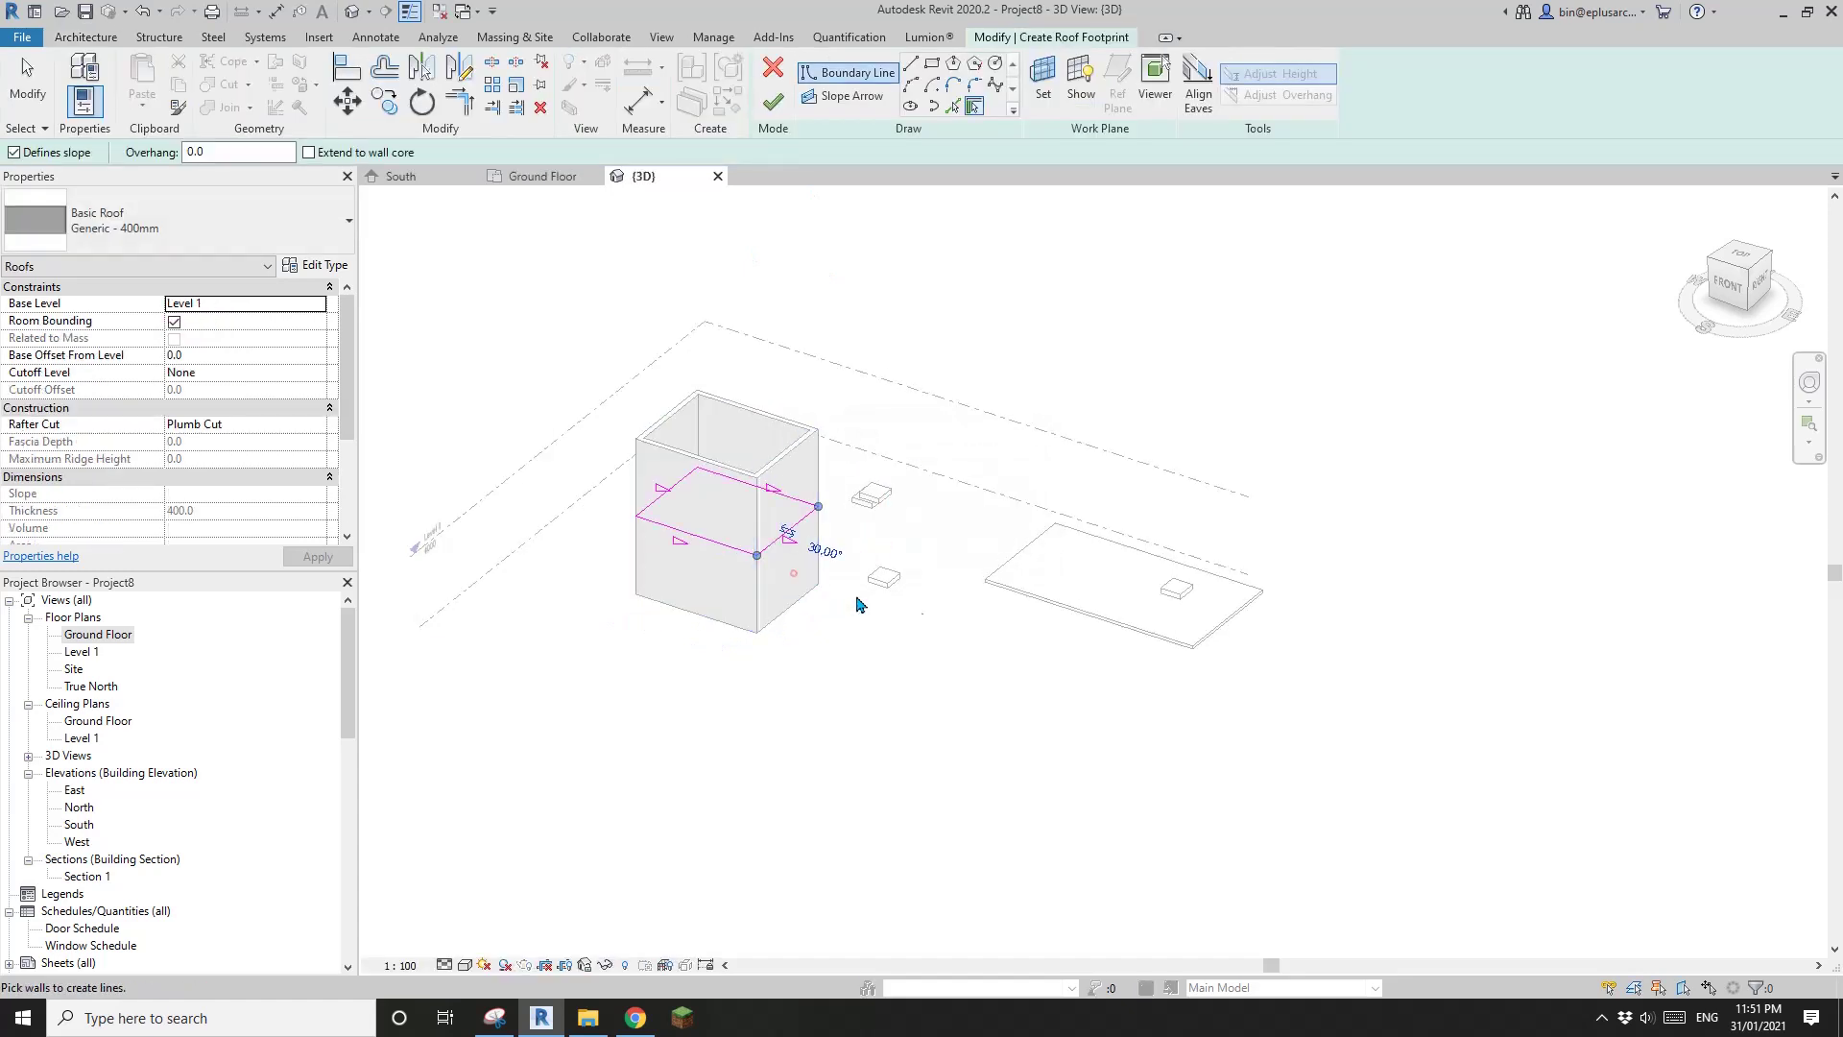
click(772, 101)
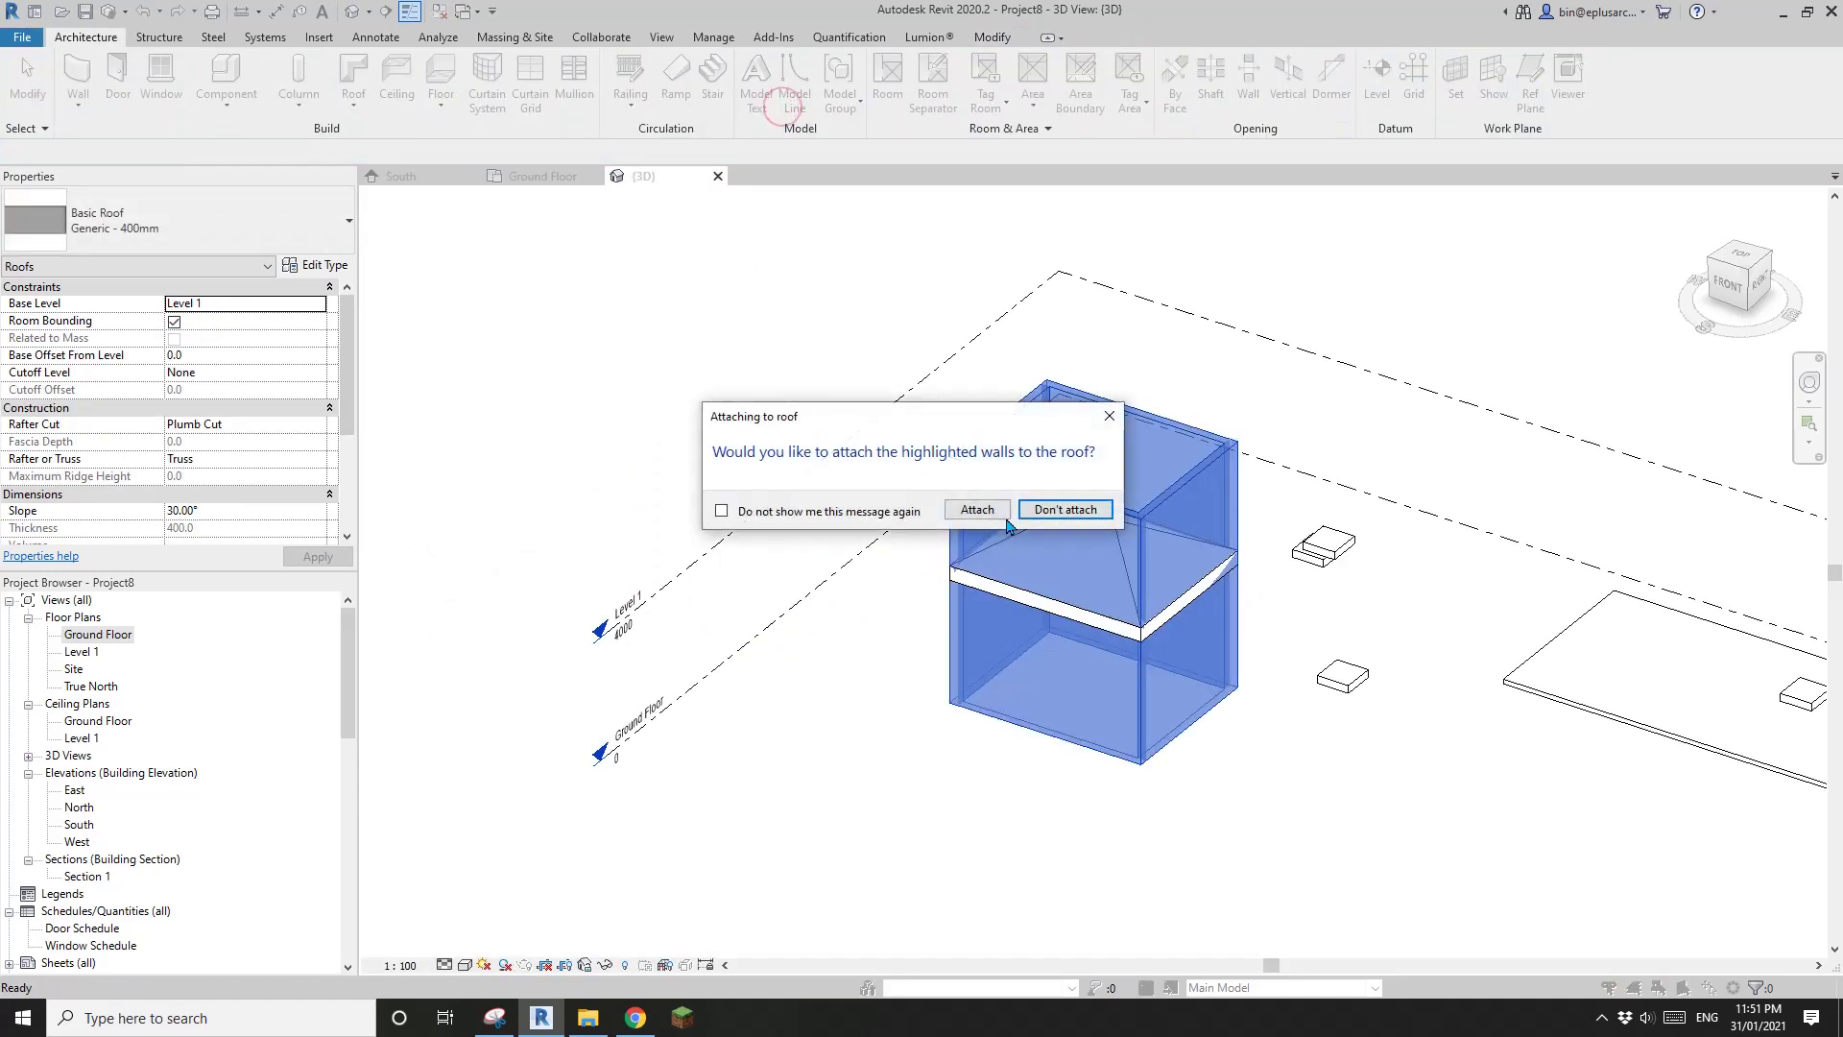
click(977, 508)
Move the building's front wall outward until the building is about 10800 mm long.
scroll(733, 605, down, 2)
click(733, 604)
click(490, 600)
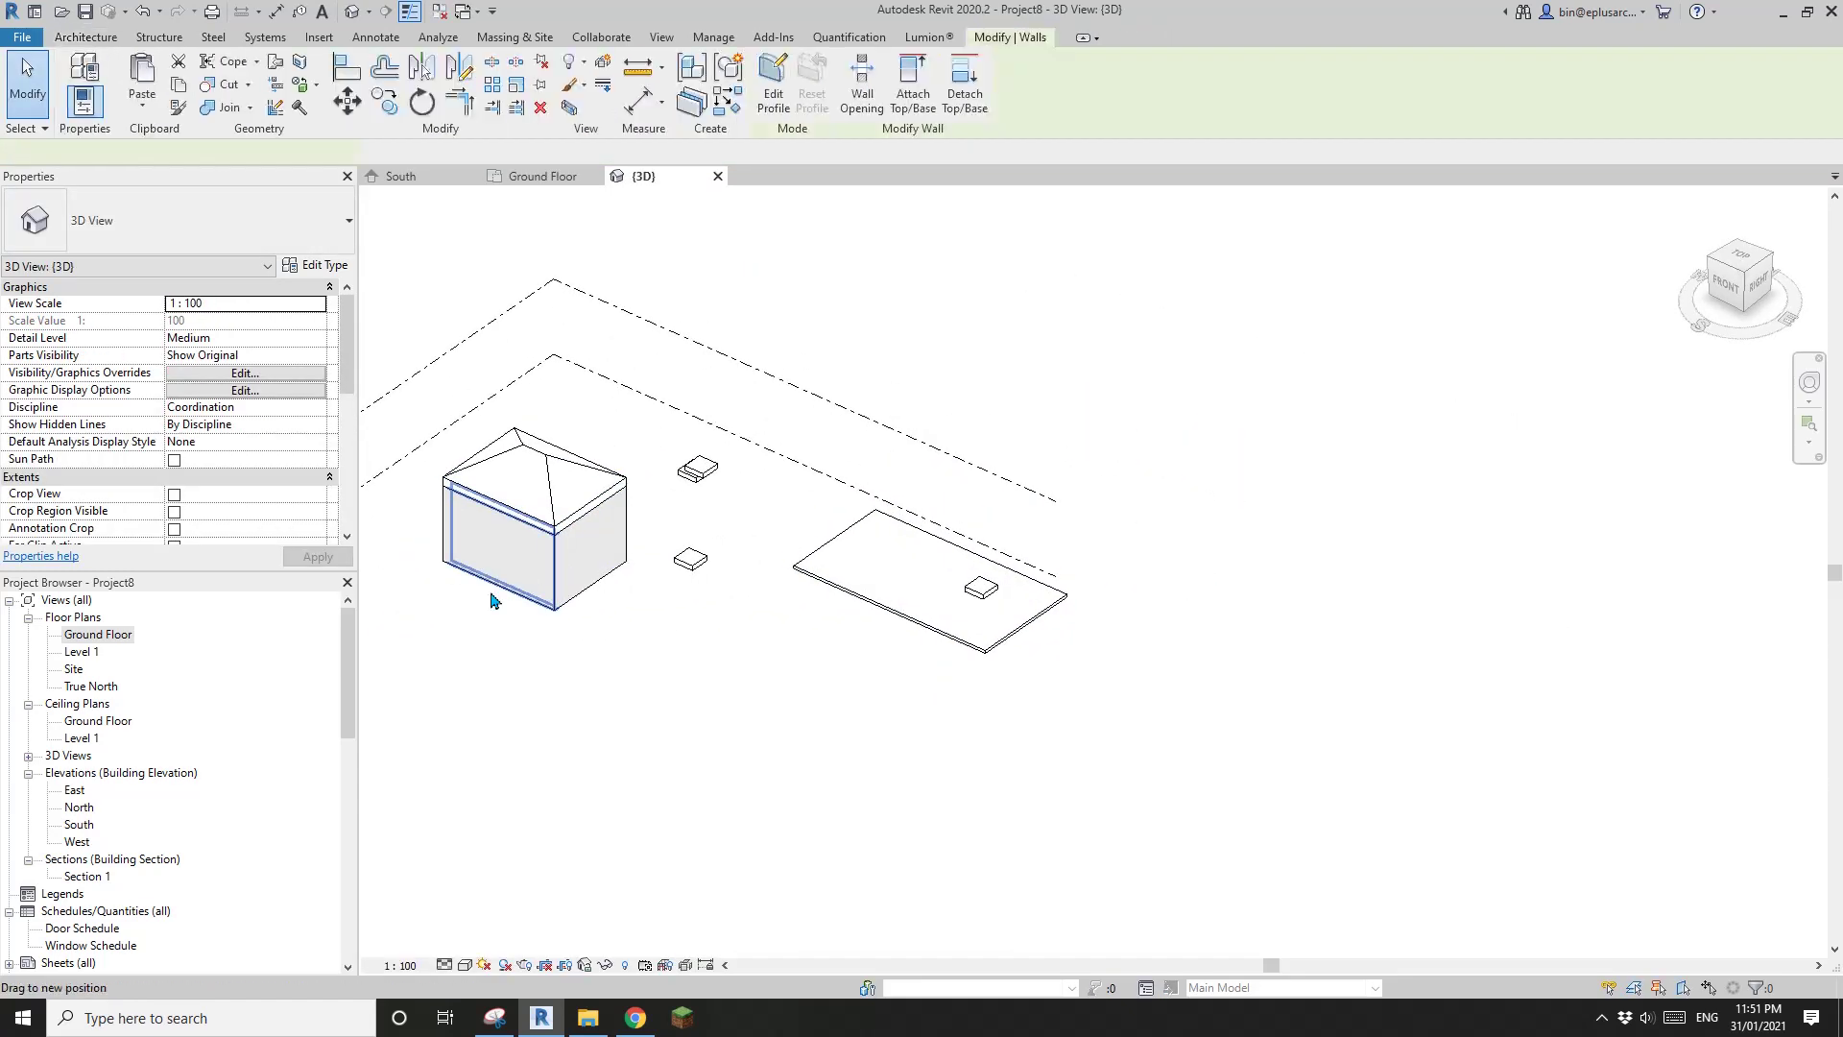
drag(490, 600, 447, 627)
middle_drag(626, 592, 662, 585)
click(605, 576)
drag(605, 576, 503, 619)
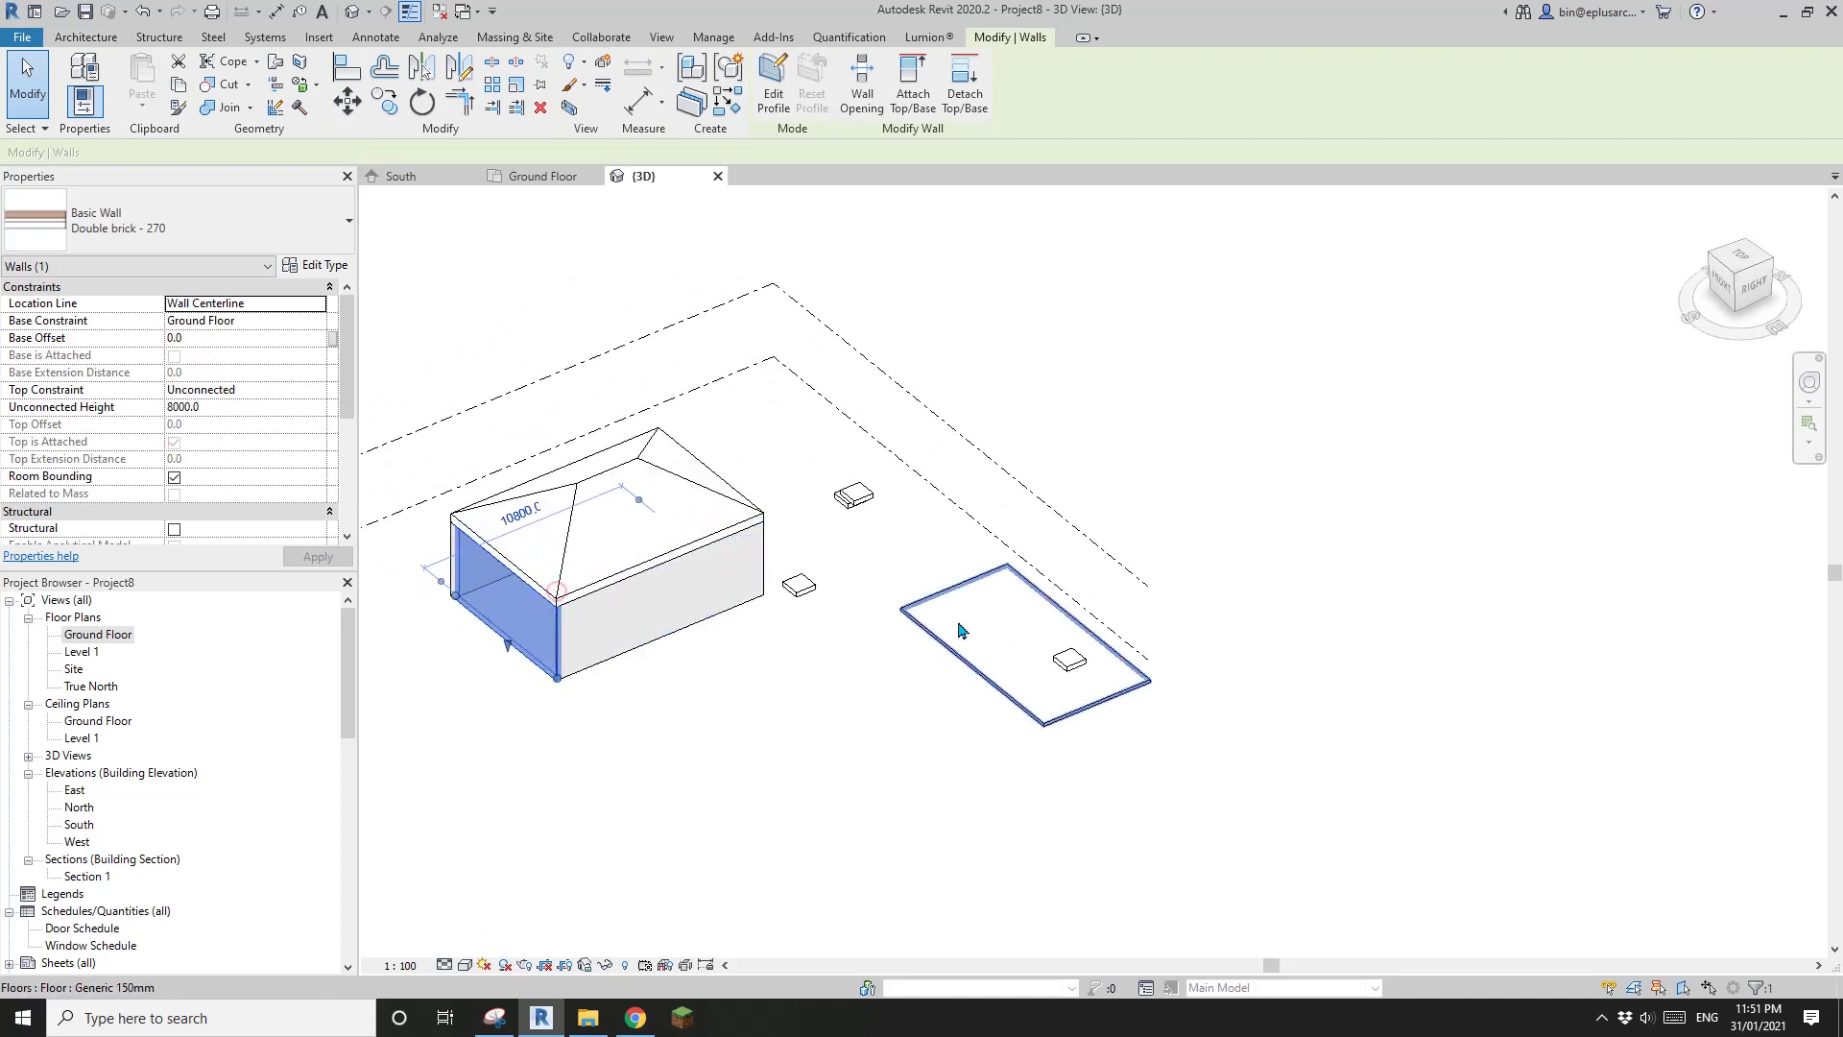
Try to rehost the separate generic model instance onto the sloped roof face, using Pick New with Face placement.
key(Escape)
scroll(829, 612, up, 1)
shift+middle_drag(860, 654, 945, 559)
click(796, 543)
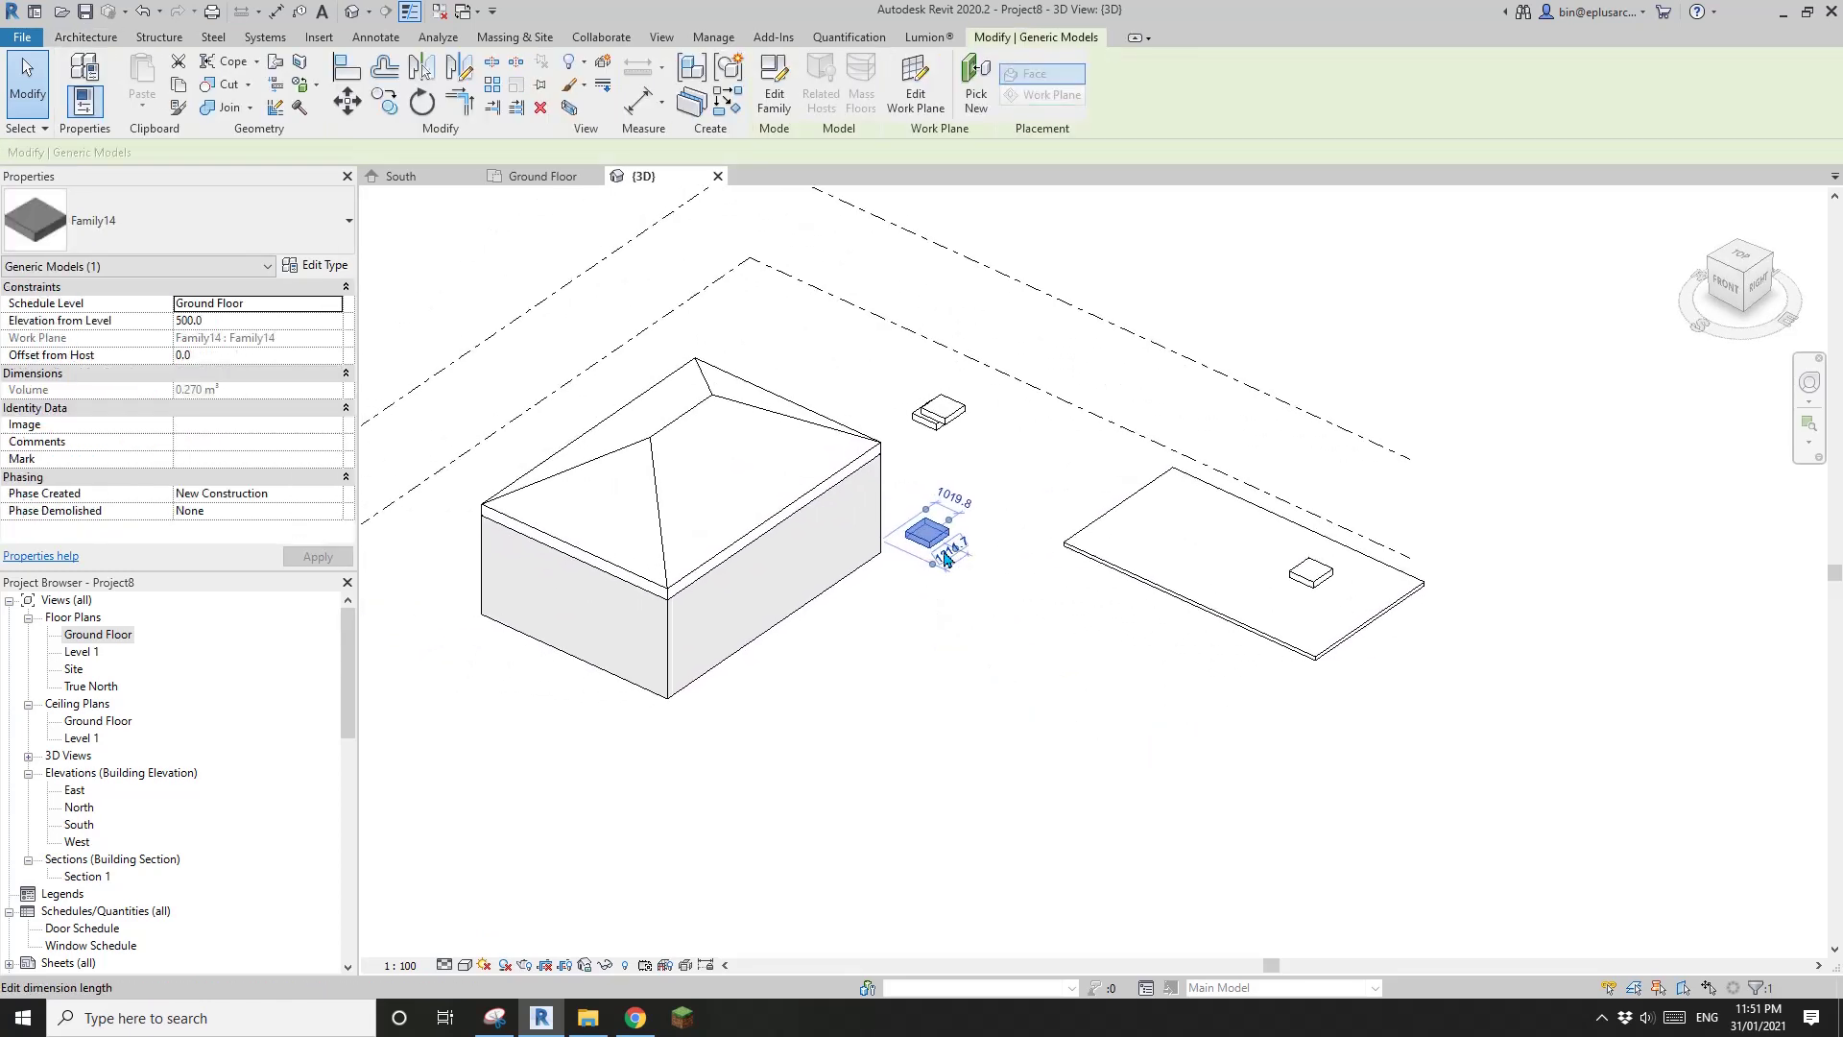
click(974, 105)
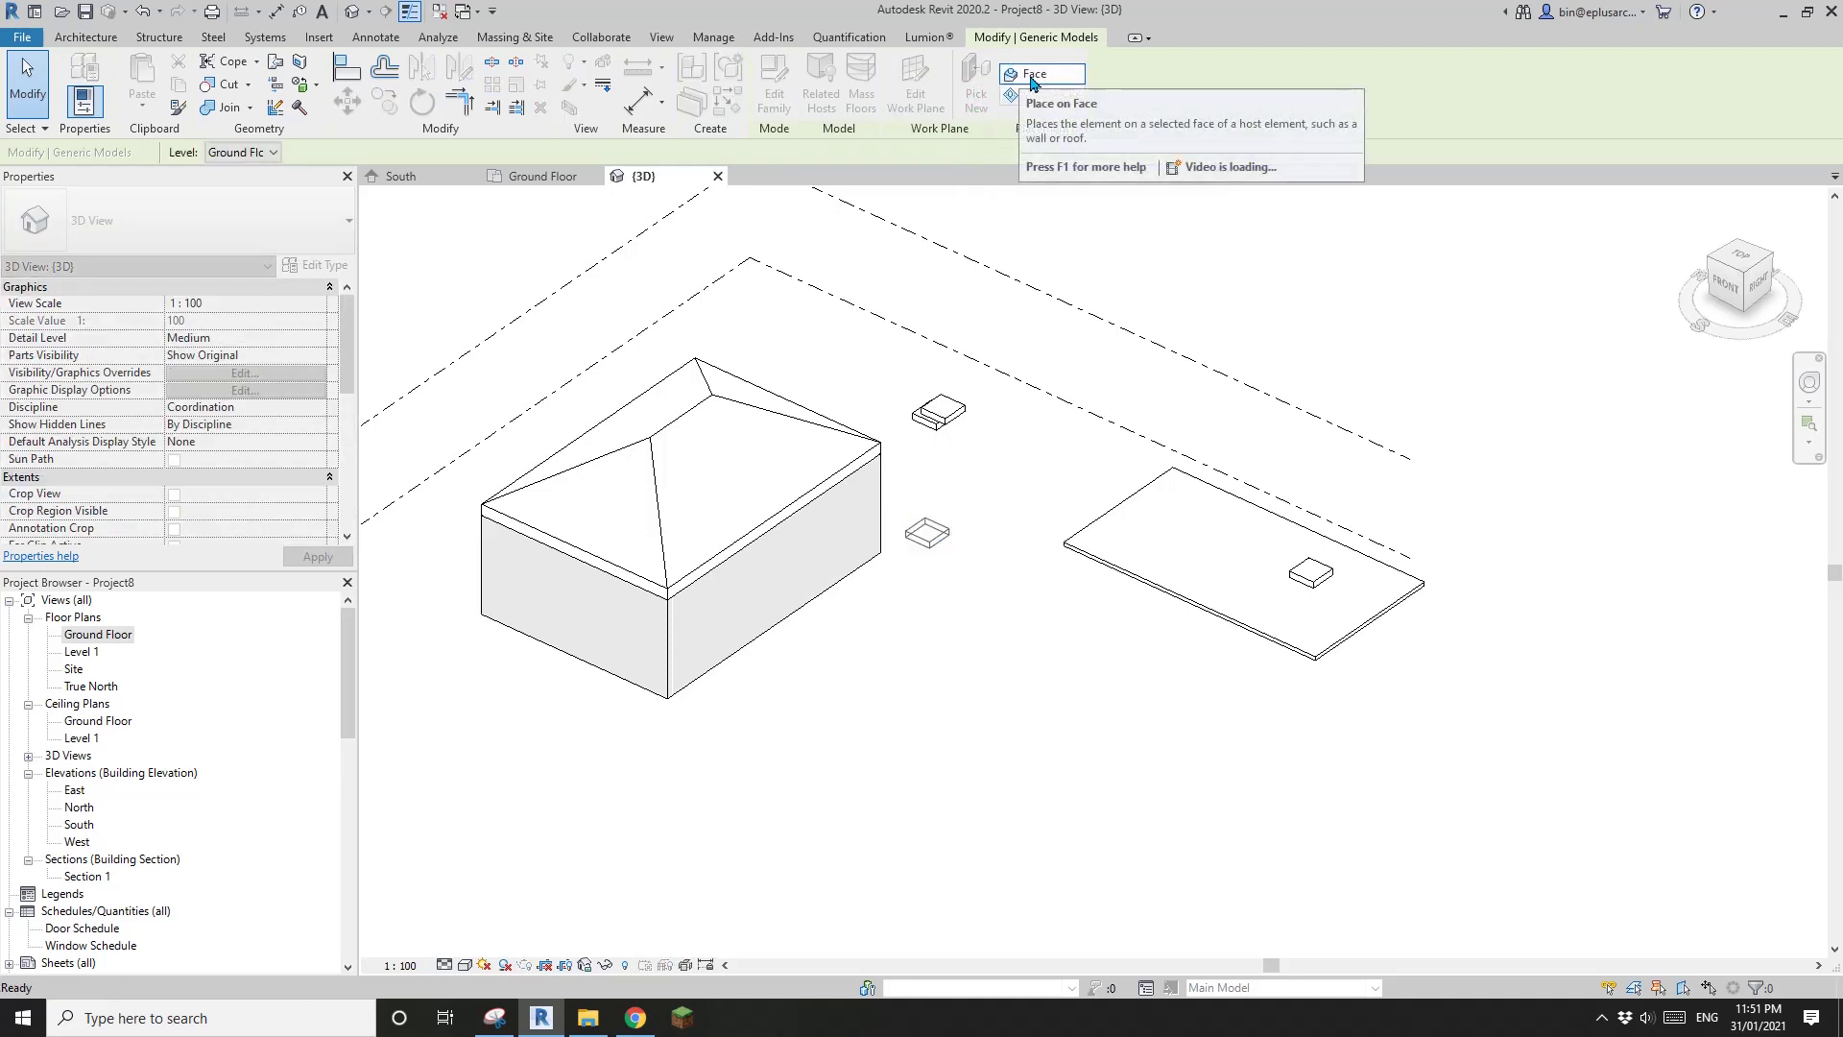
click(1031, 83)
mouse_move(860, 574)
middle_down()
mouse_move(940, 550)
mouse_move(889, 552)
middle_up()
scroll(916, 544, up, 1)
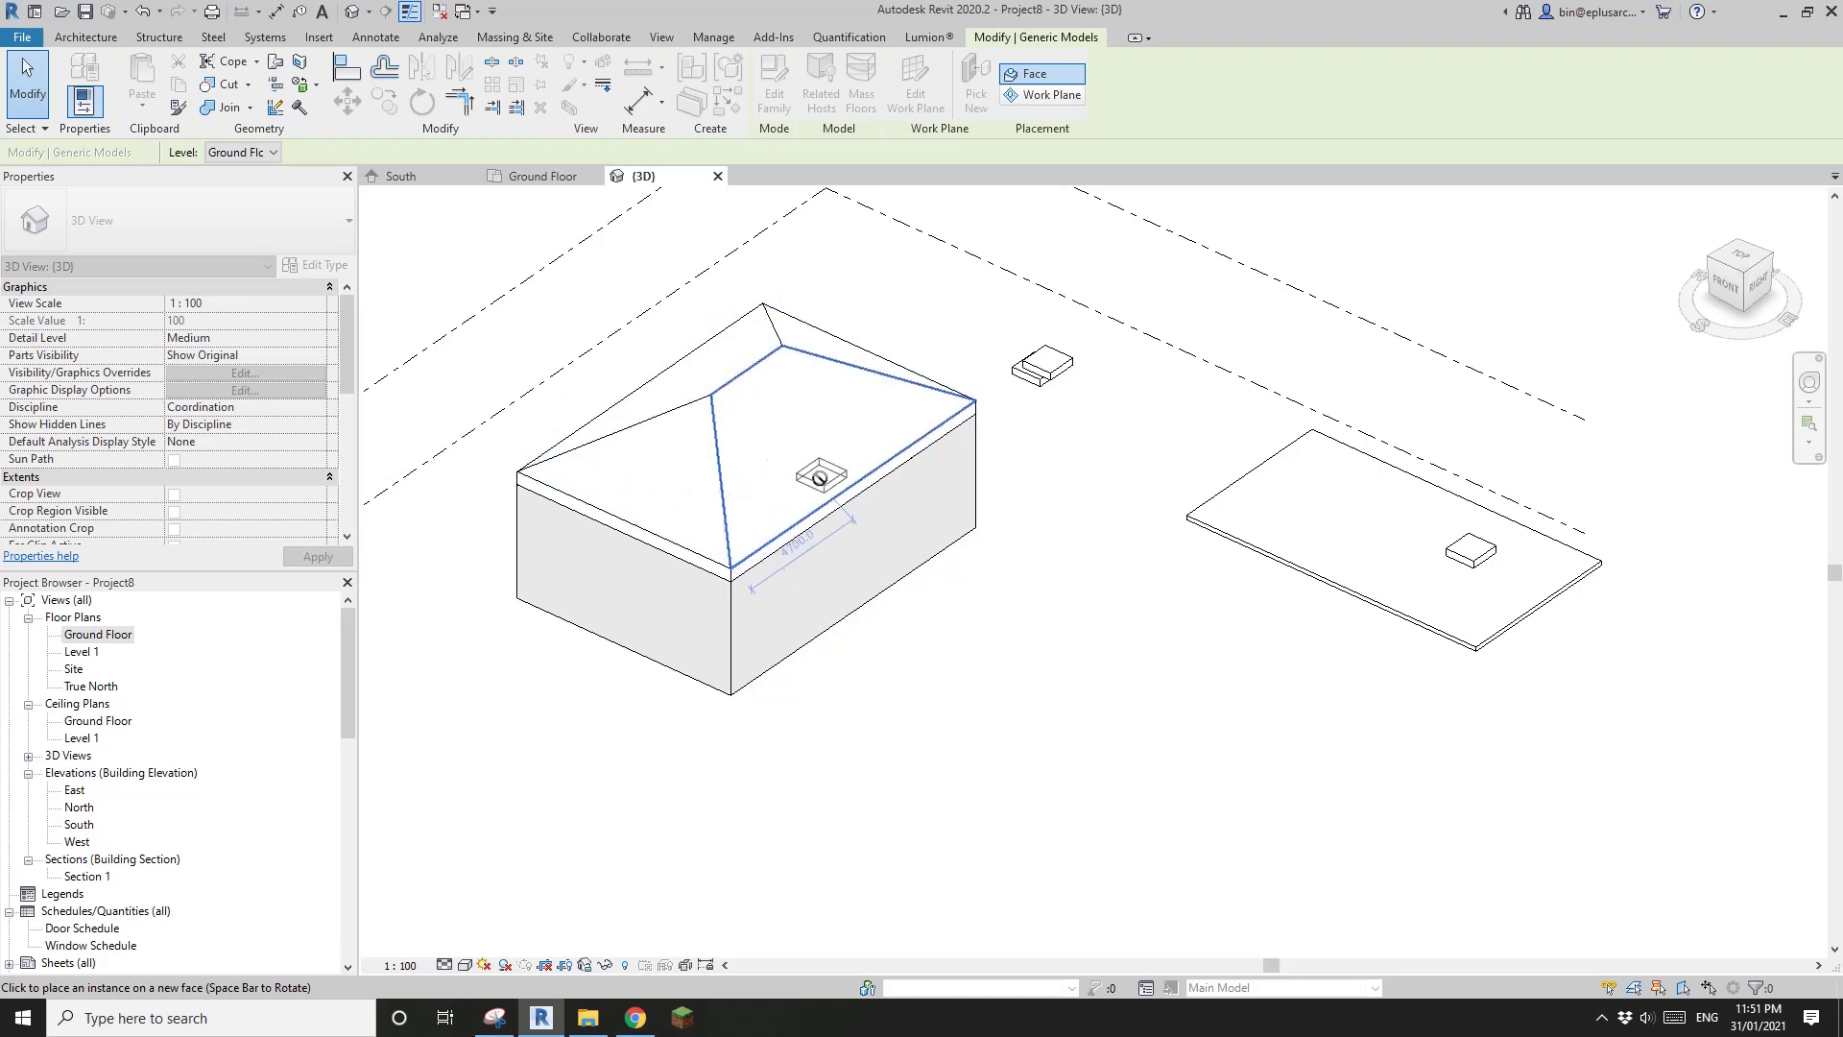
scroll(819, 477, up, 3)
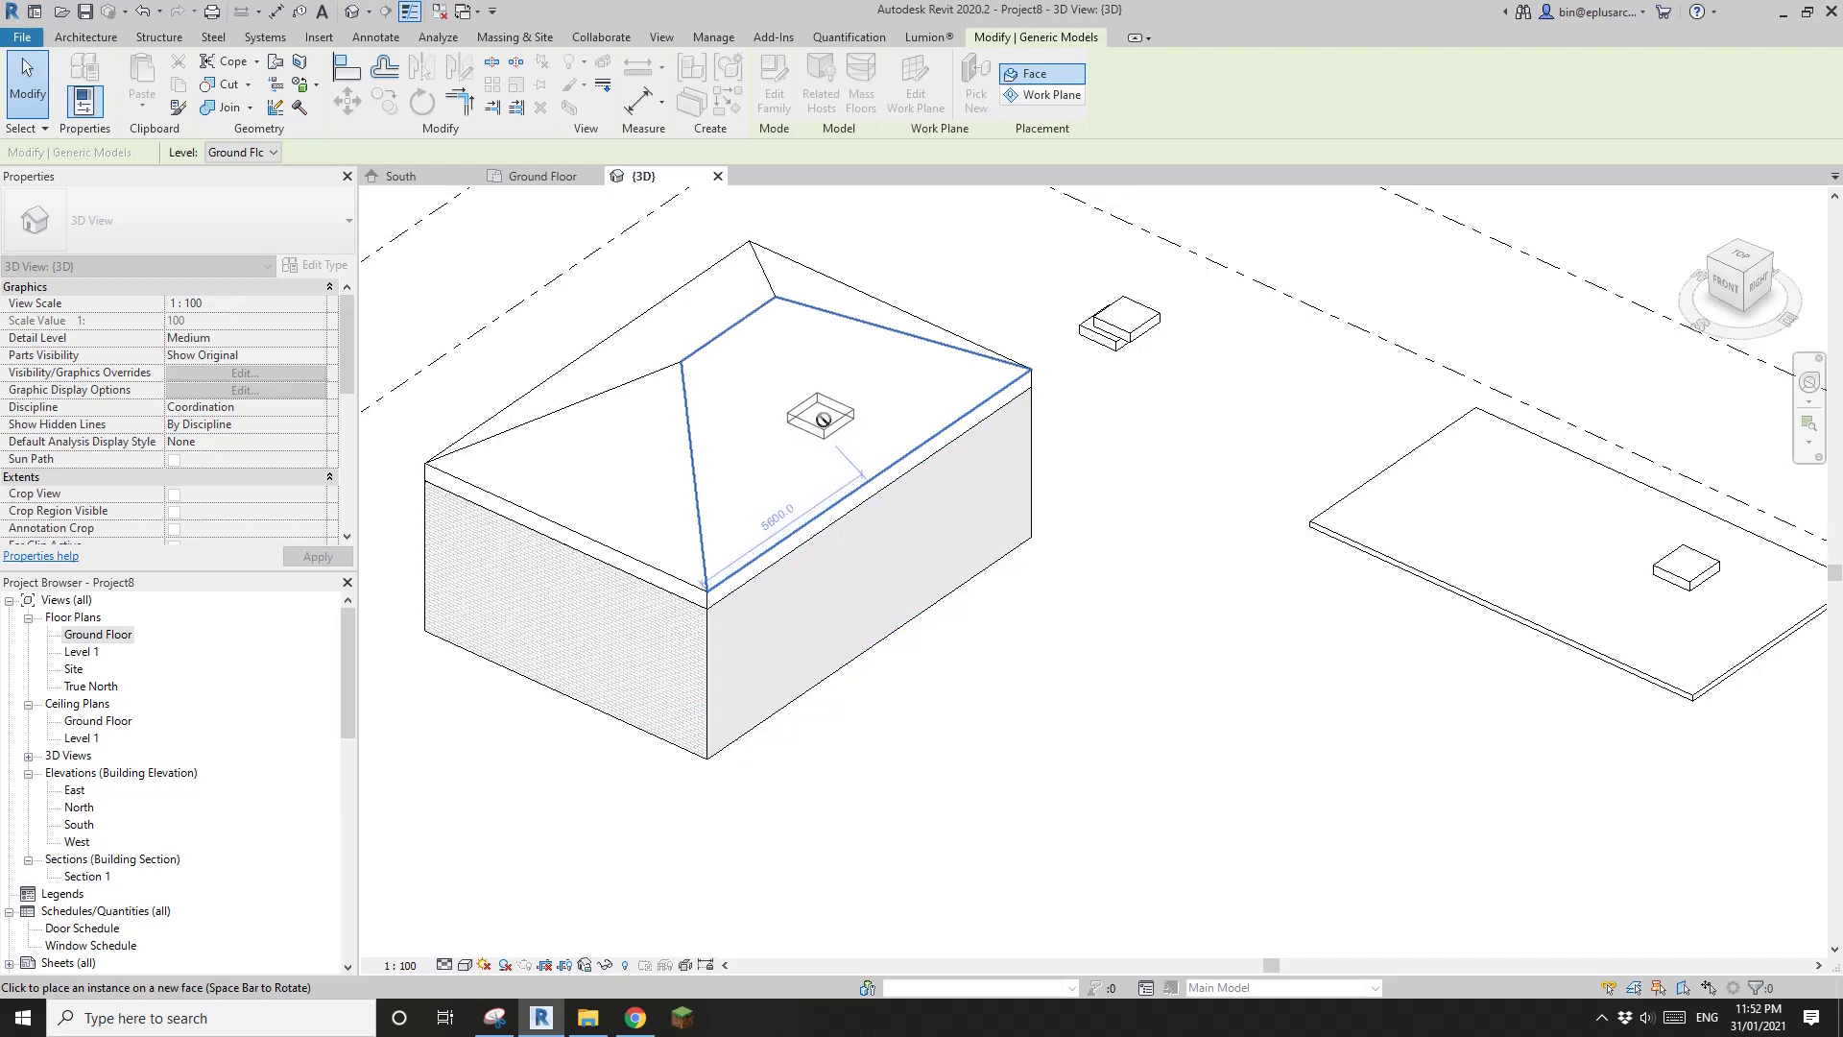
click(822, 419)
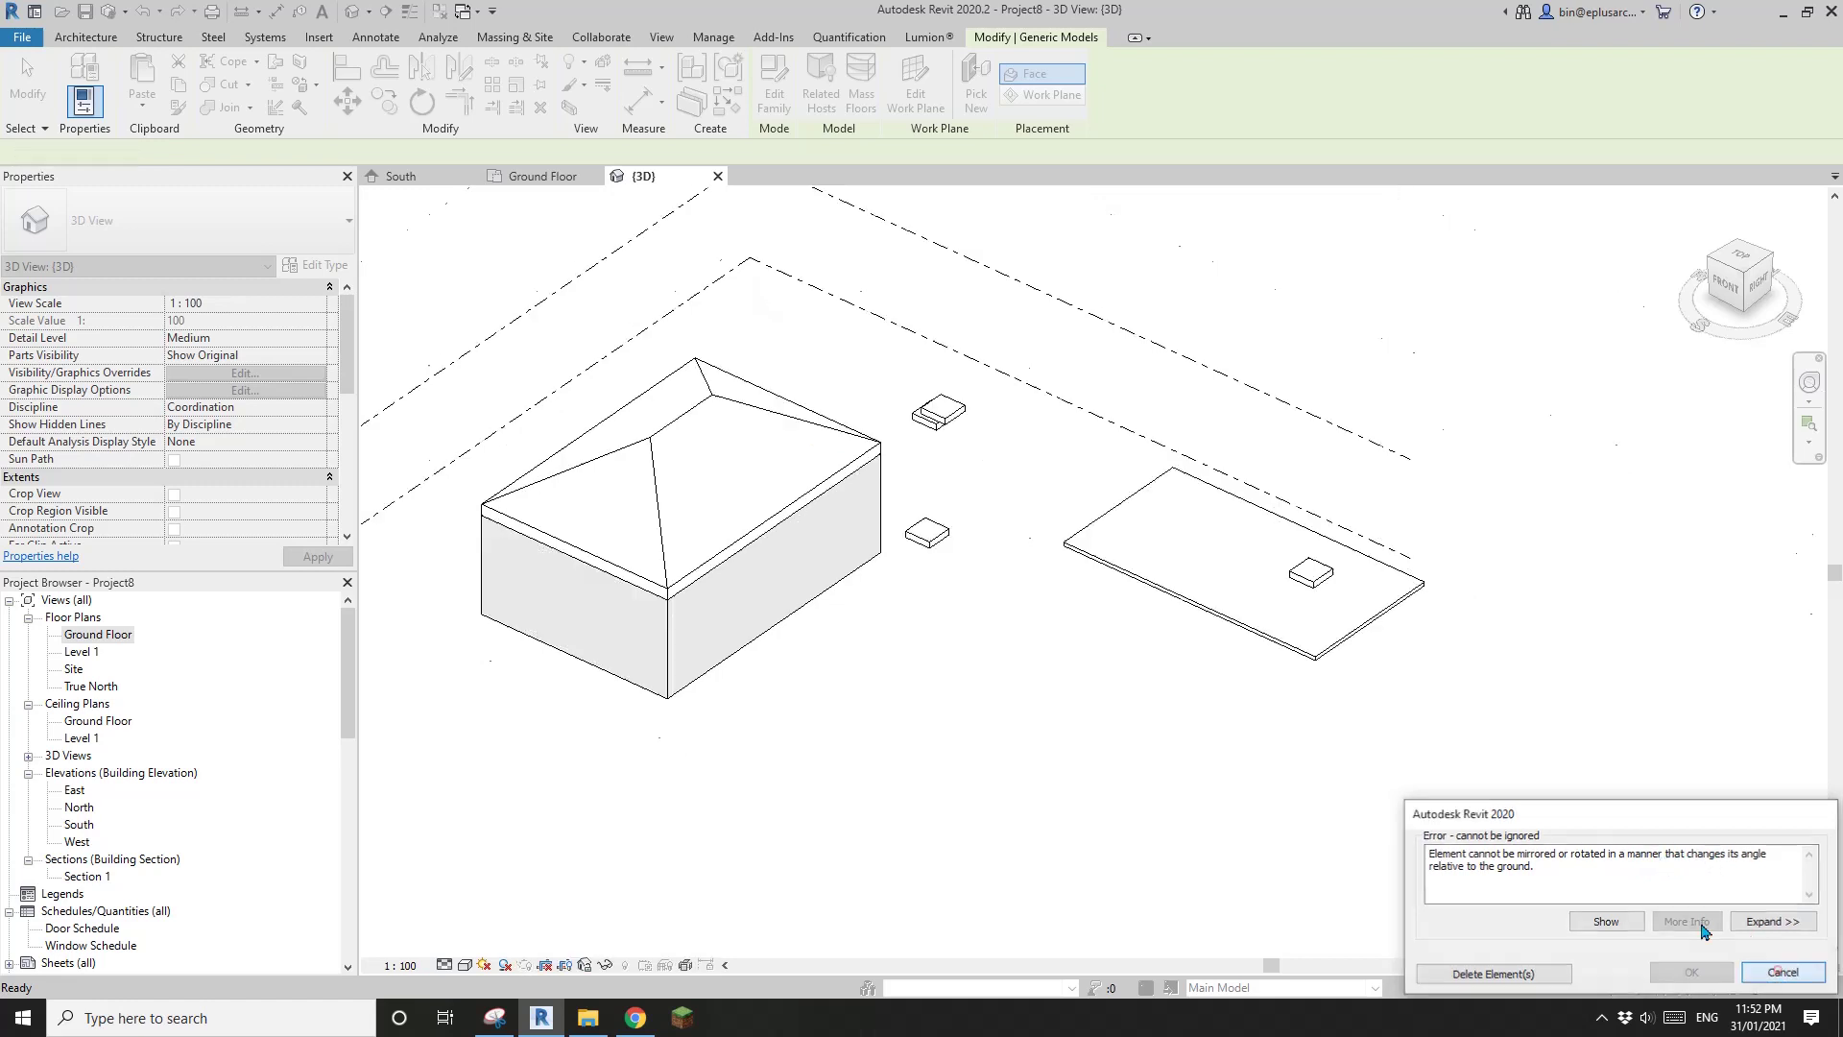
click(1783, 972)
Turn off Always vertical in the instance's family and load it back into the project, overwriting the existing version.
scroll(945, 552, up, 3)
click(934, 550)
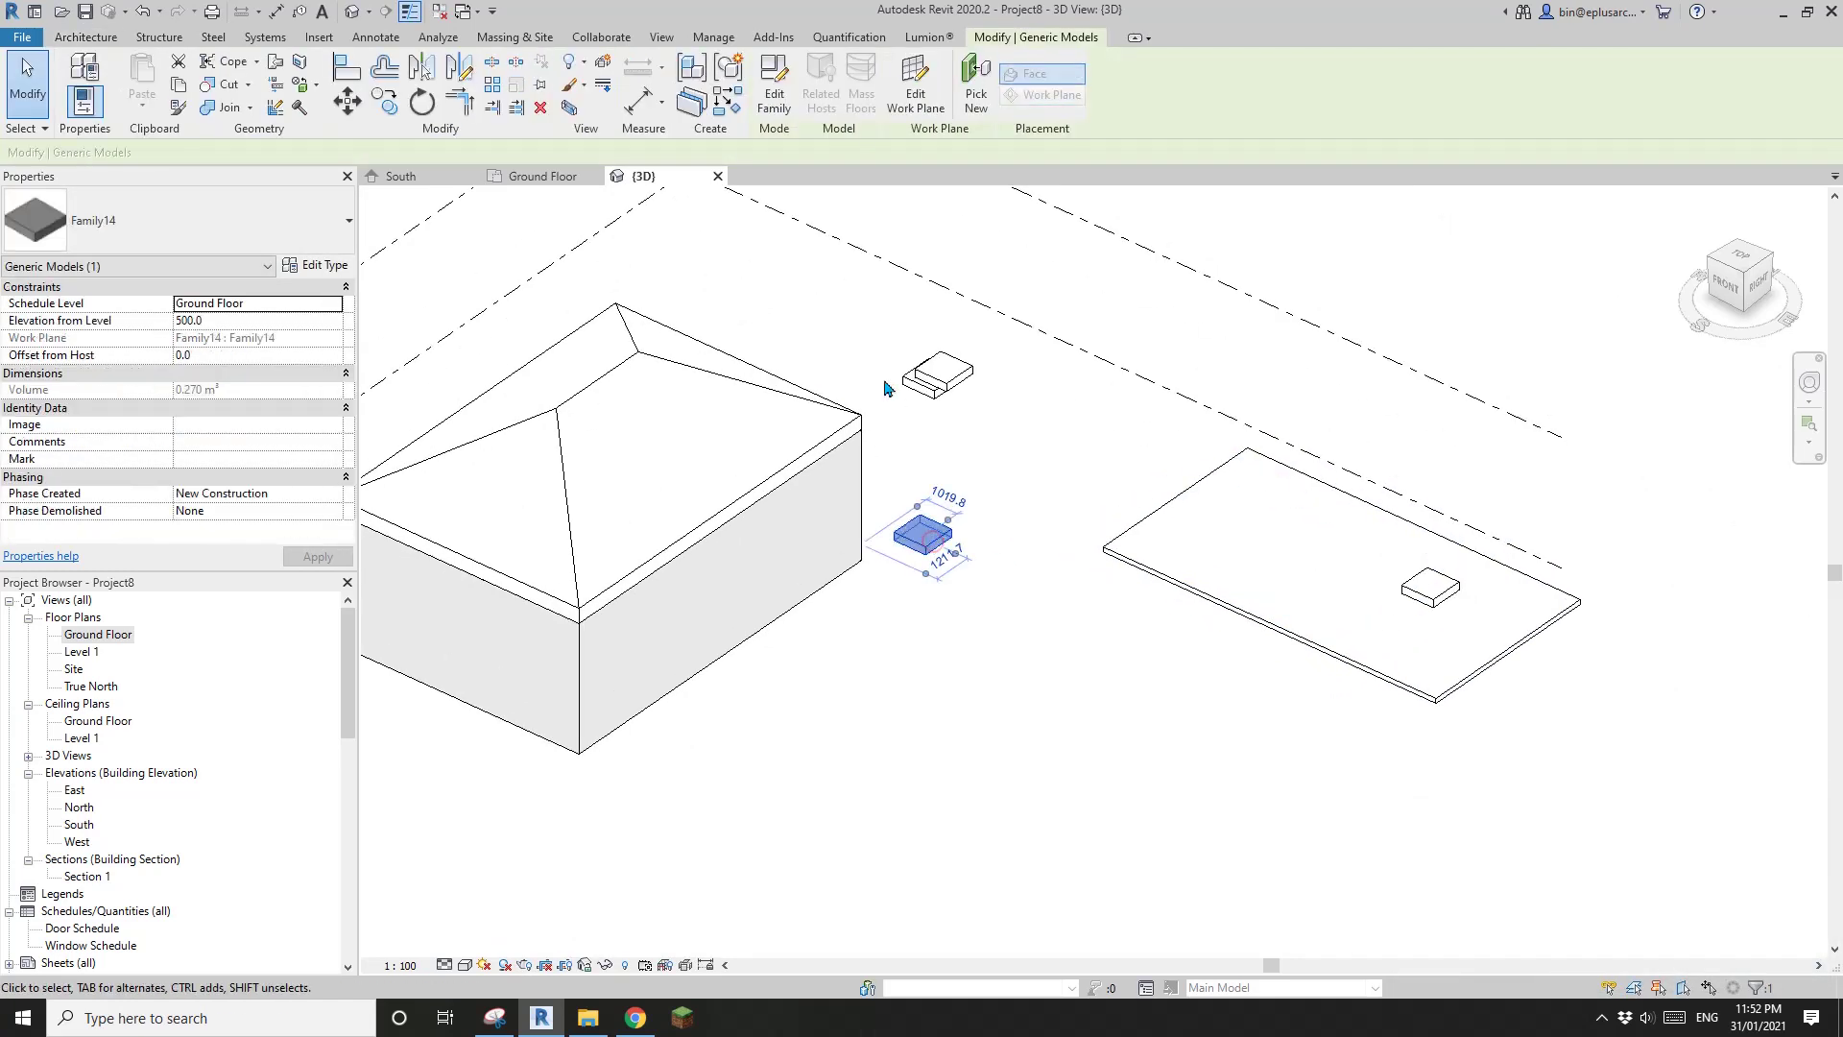
click(775, 93)
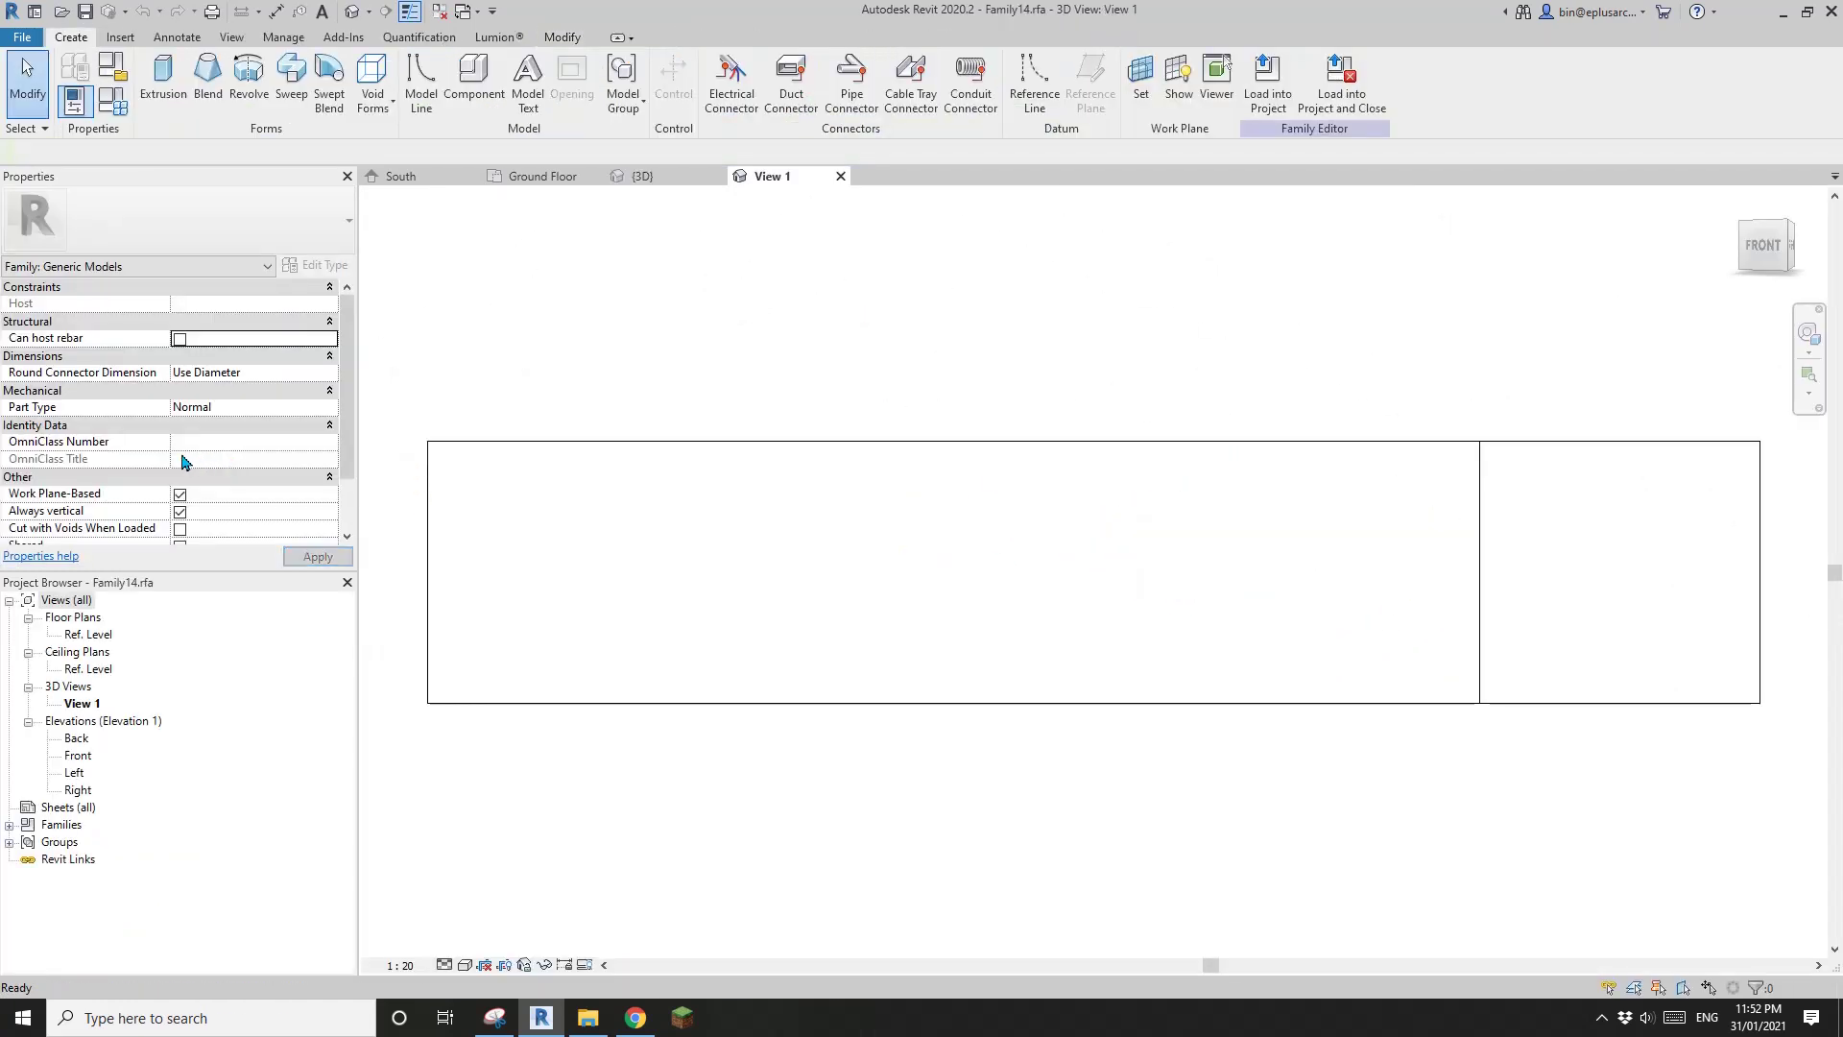
scroll(46, 463, down, 2)
click(181, 461)
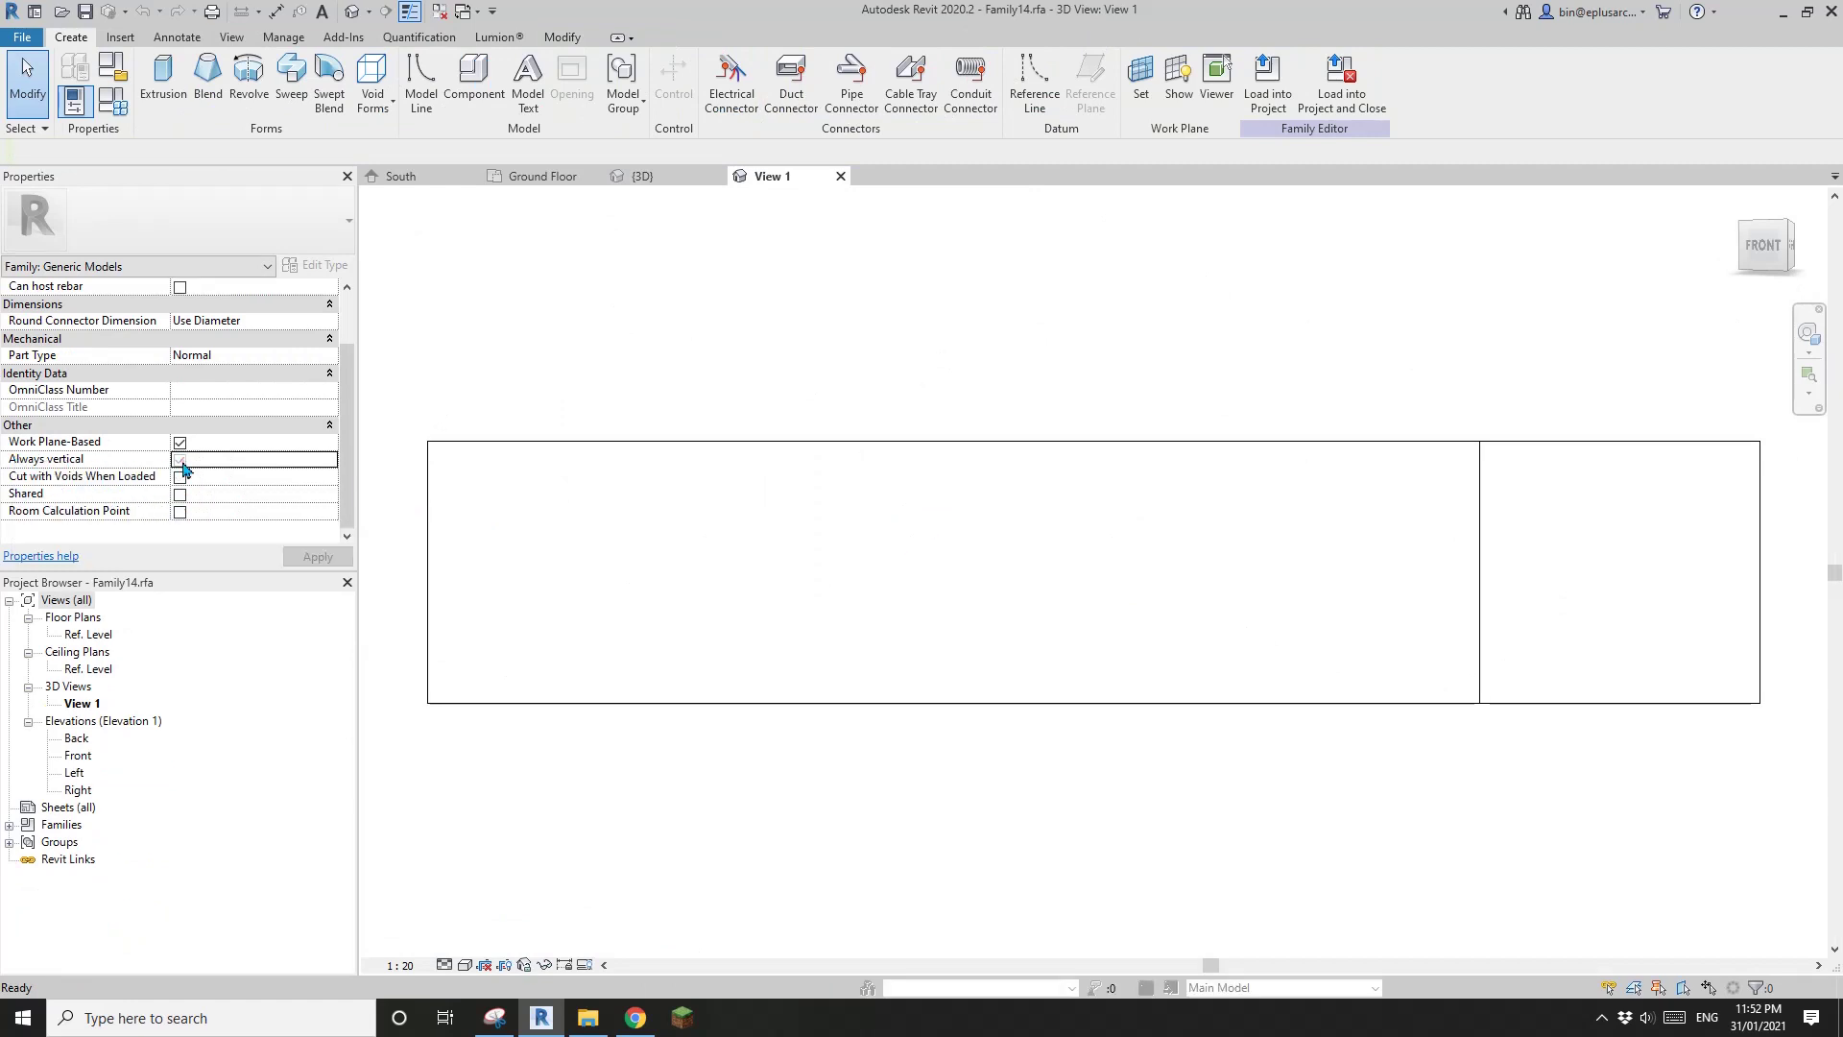
click(1344, 81)
click(963, 510)
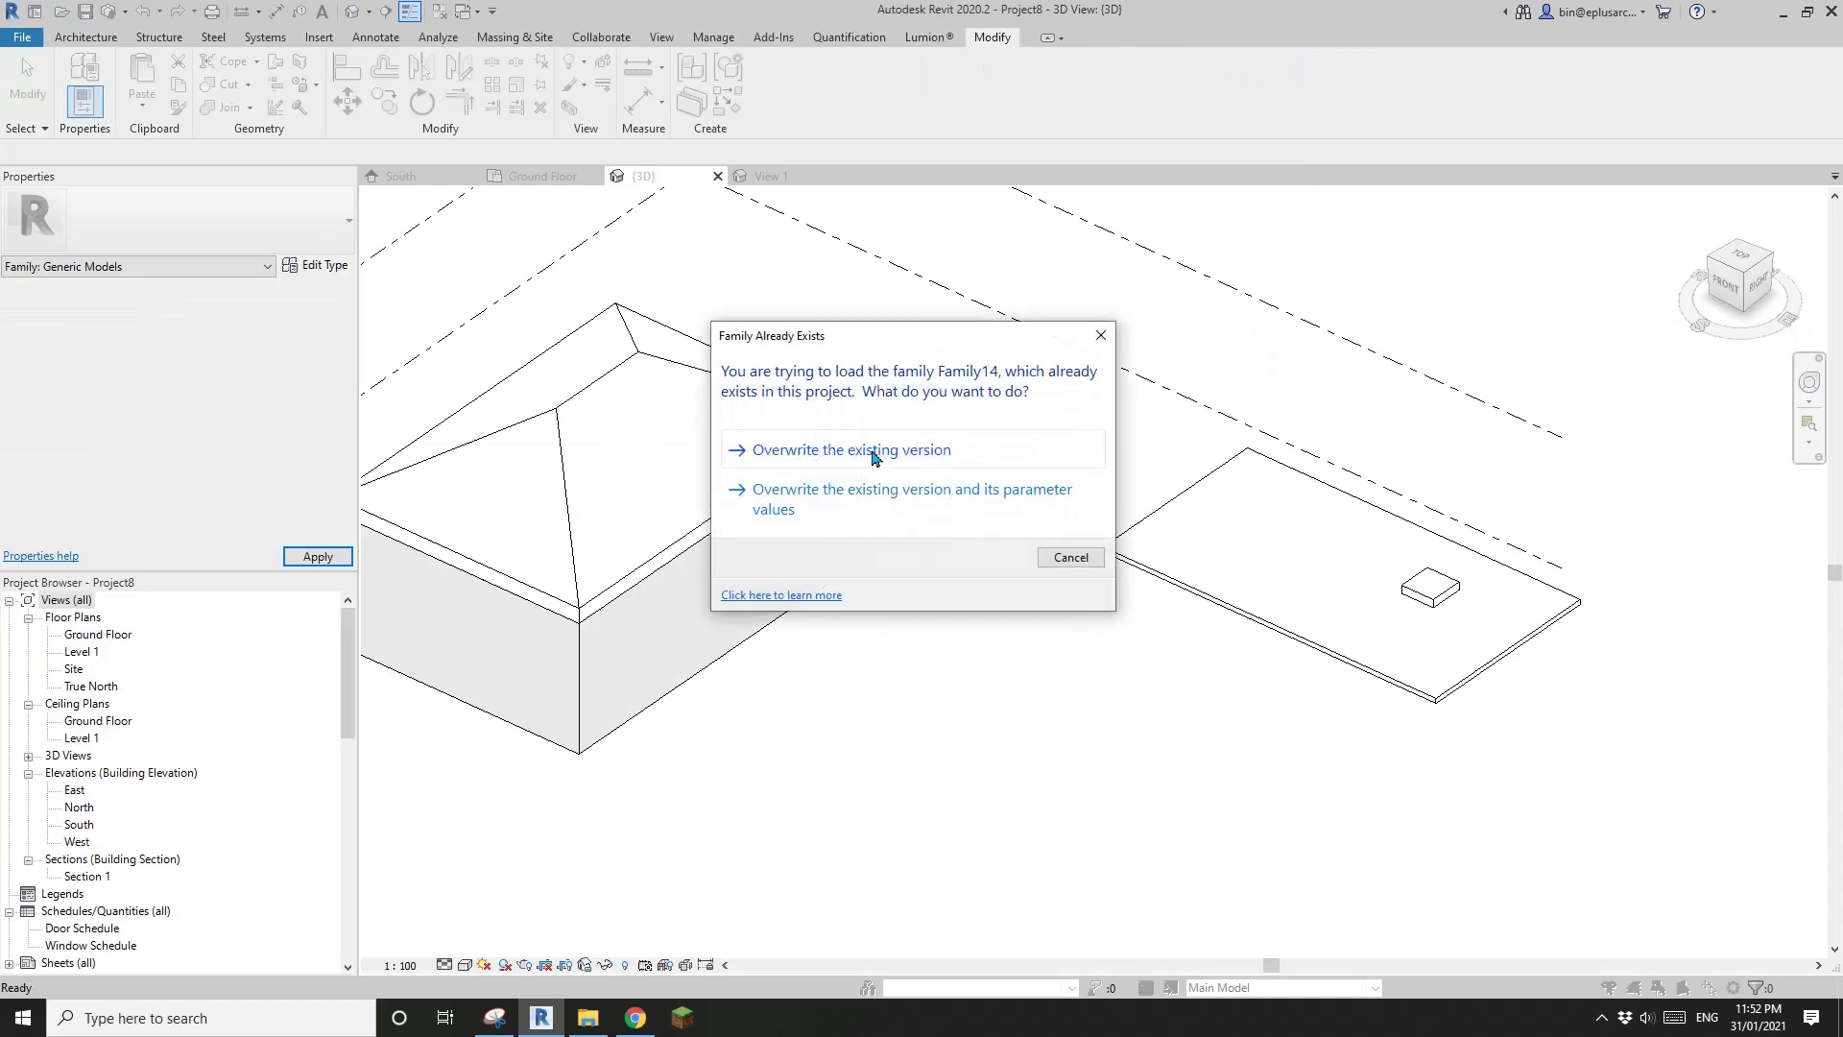
click(871, 448)
Rehost the instance onto the large sloped roof face, using Pick New with Face placement.
click(923, 534)
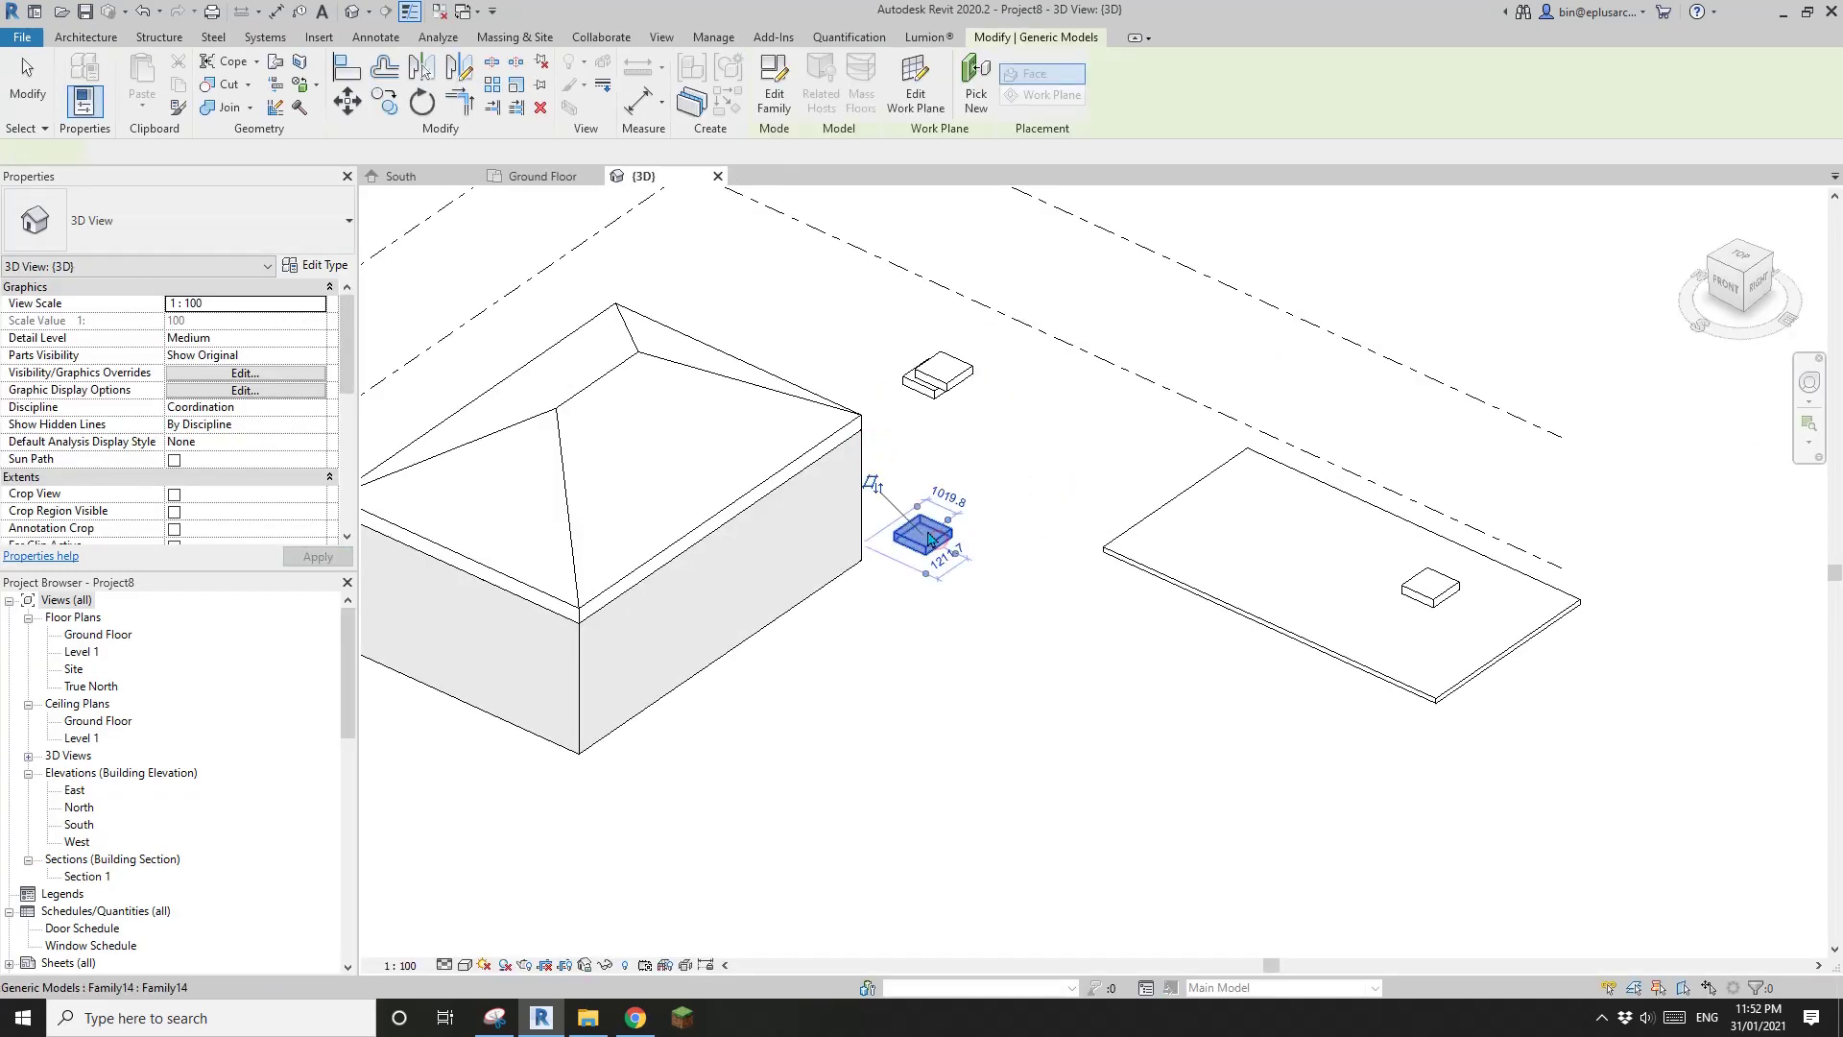
click(976, 110)
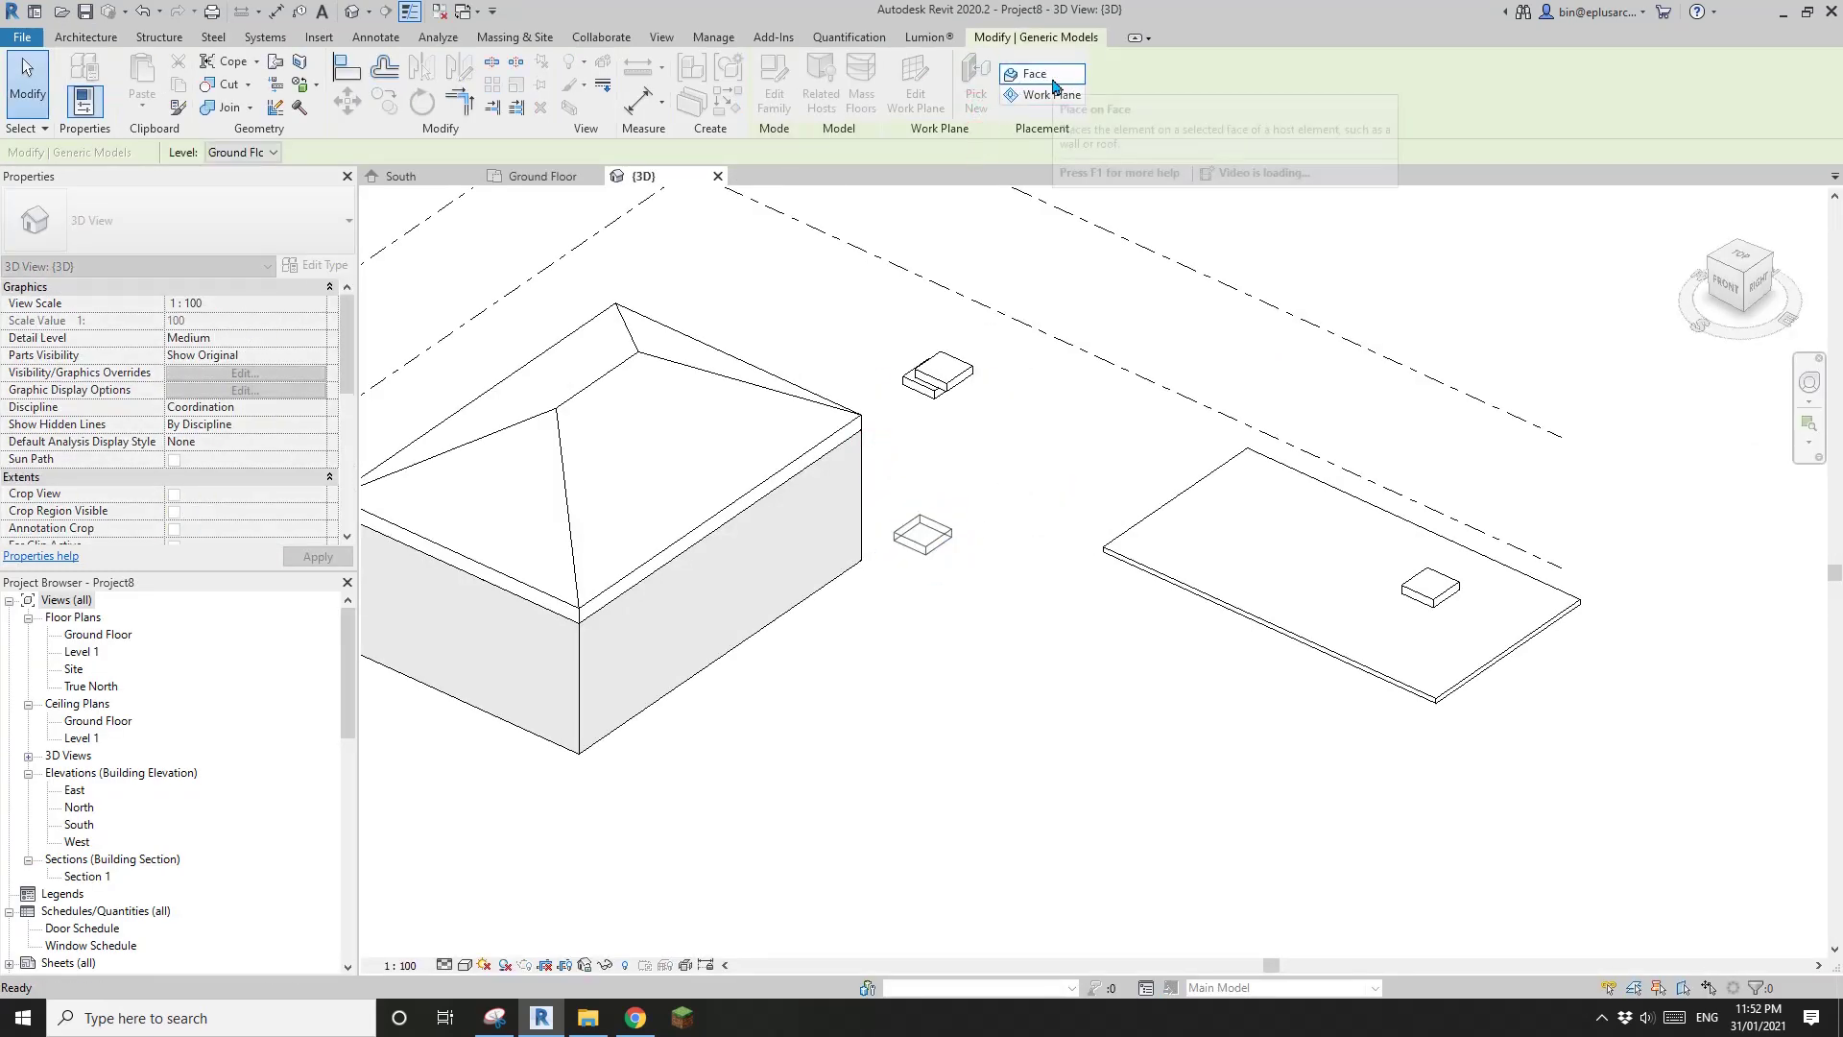
middle_drag(756, 456, 995, 428)
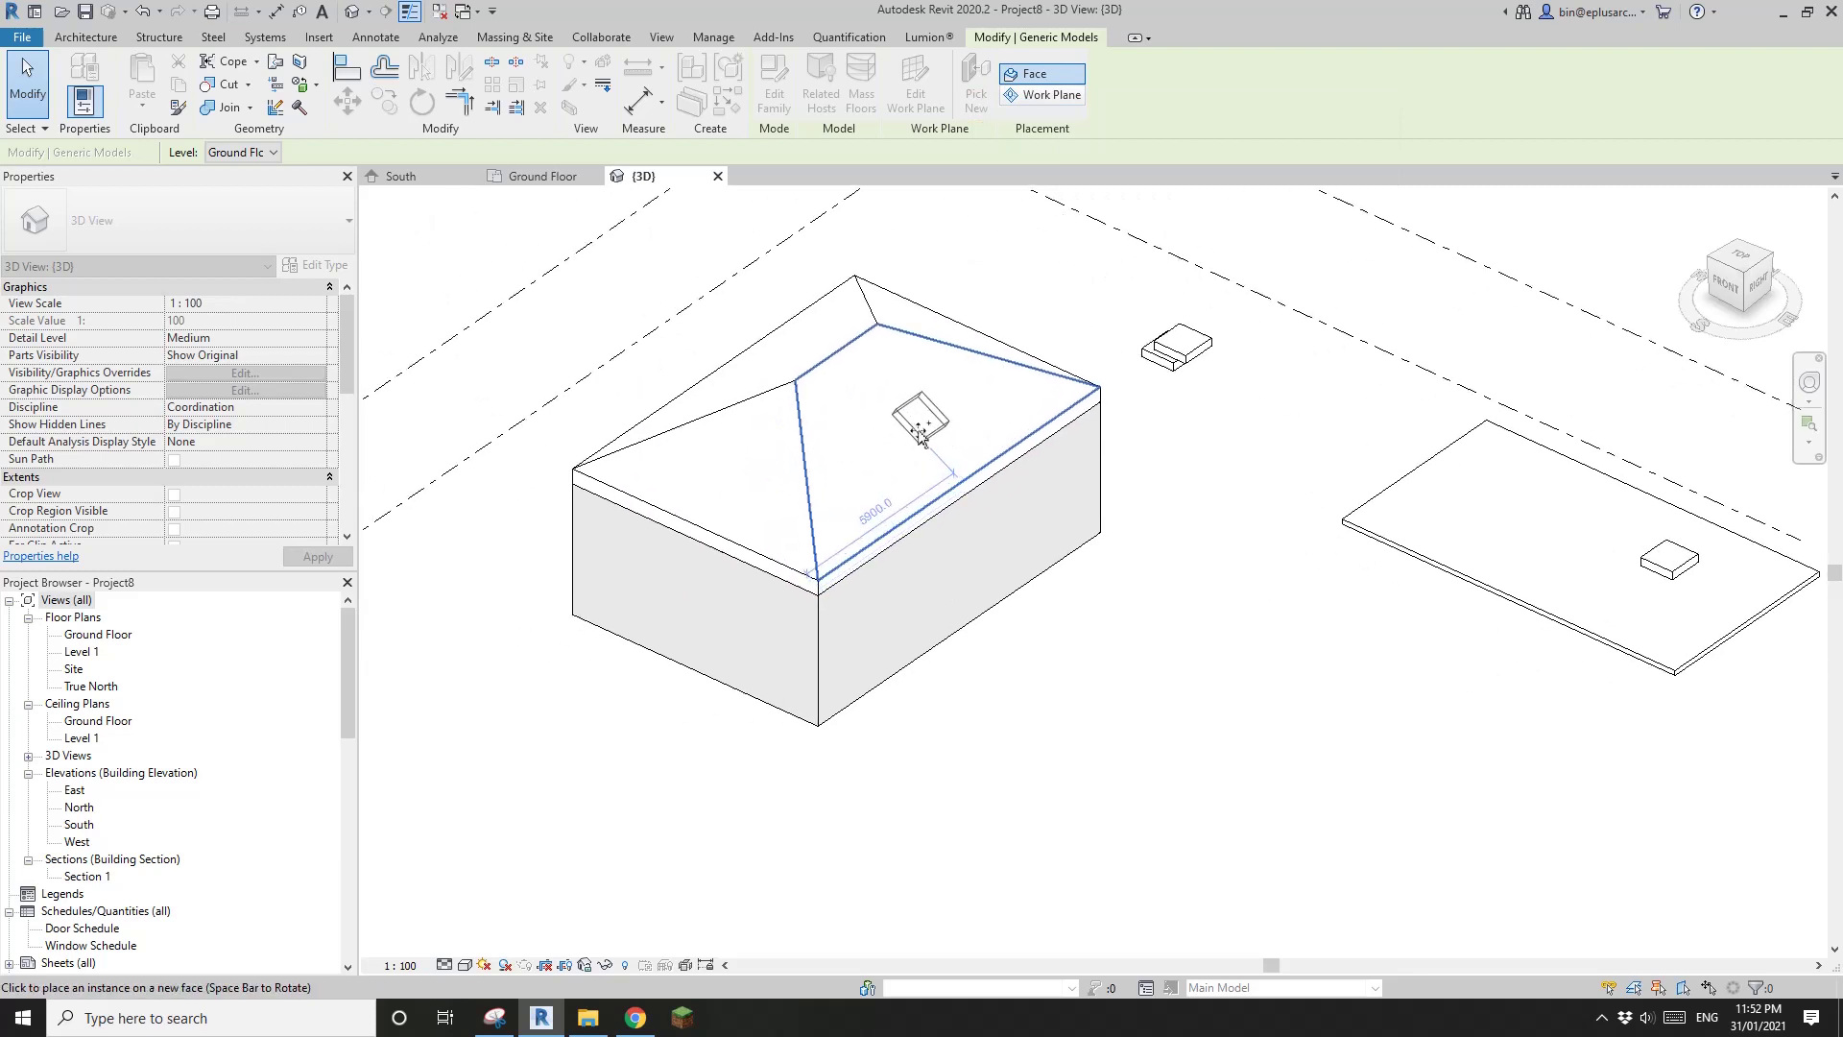
click(937, 515)
shift+middle_drag(938, 618, 1106, 581)
Place Family14 instances with Place on Face on the large roof slope, the long side wall, the end wall and the triangular roof slope.
key(Return)
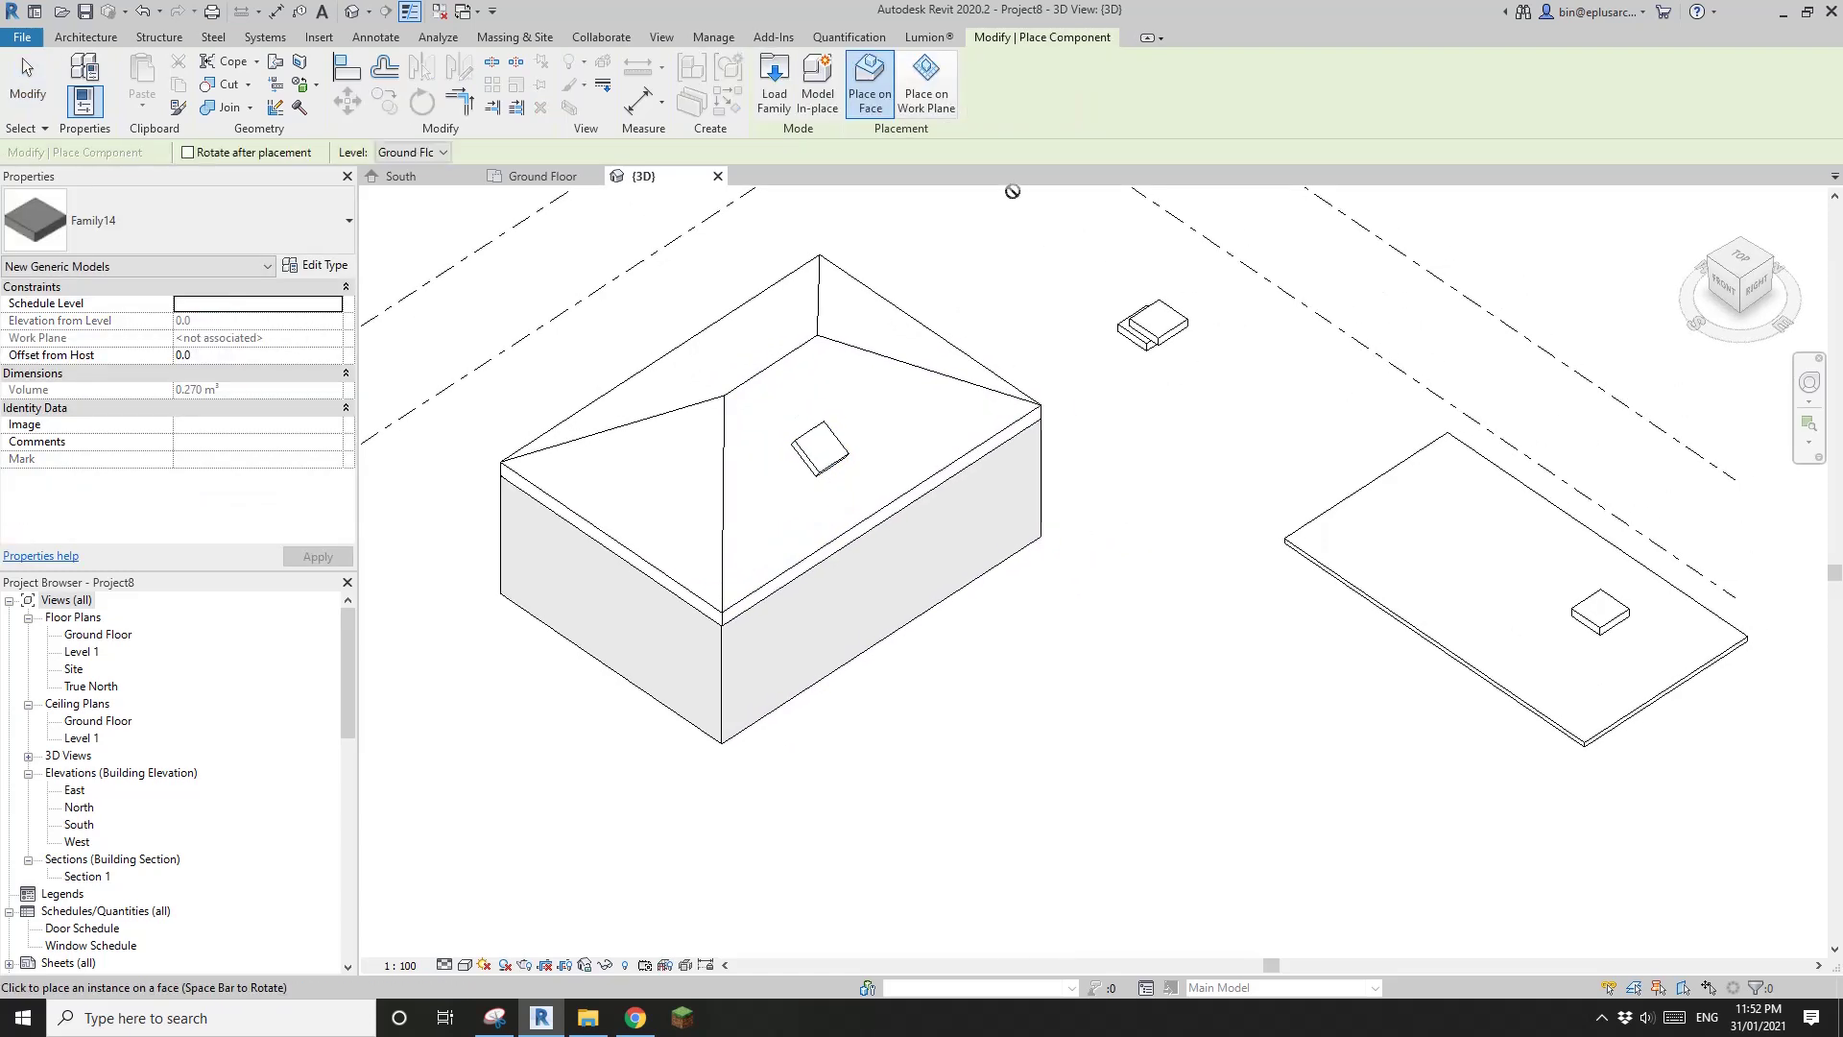
middle_drag(893, 168, 909, 192)
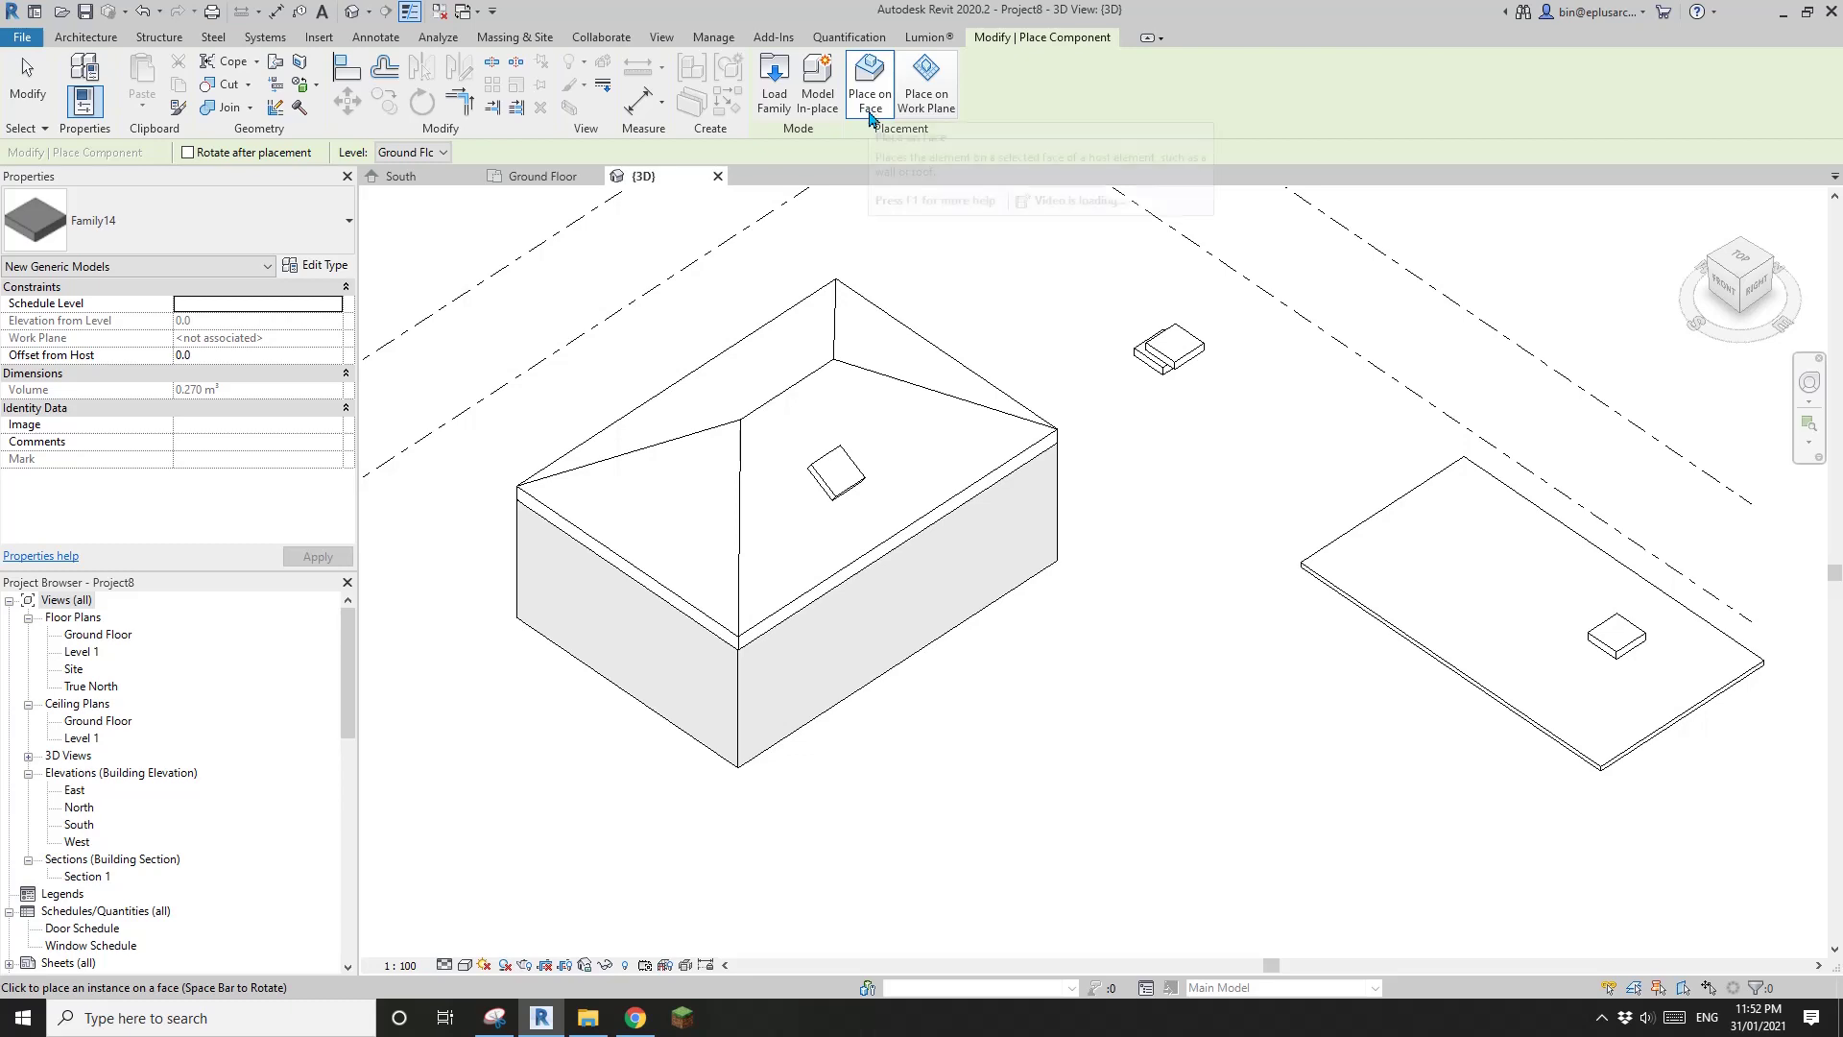
middle_drag(987, 502, 981, 489)
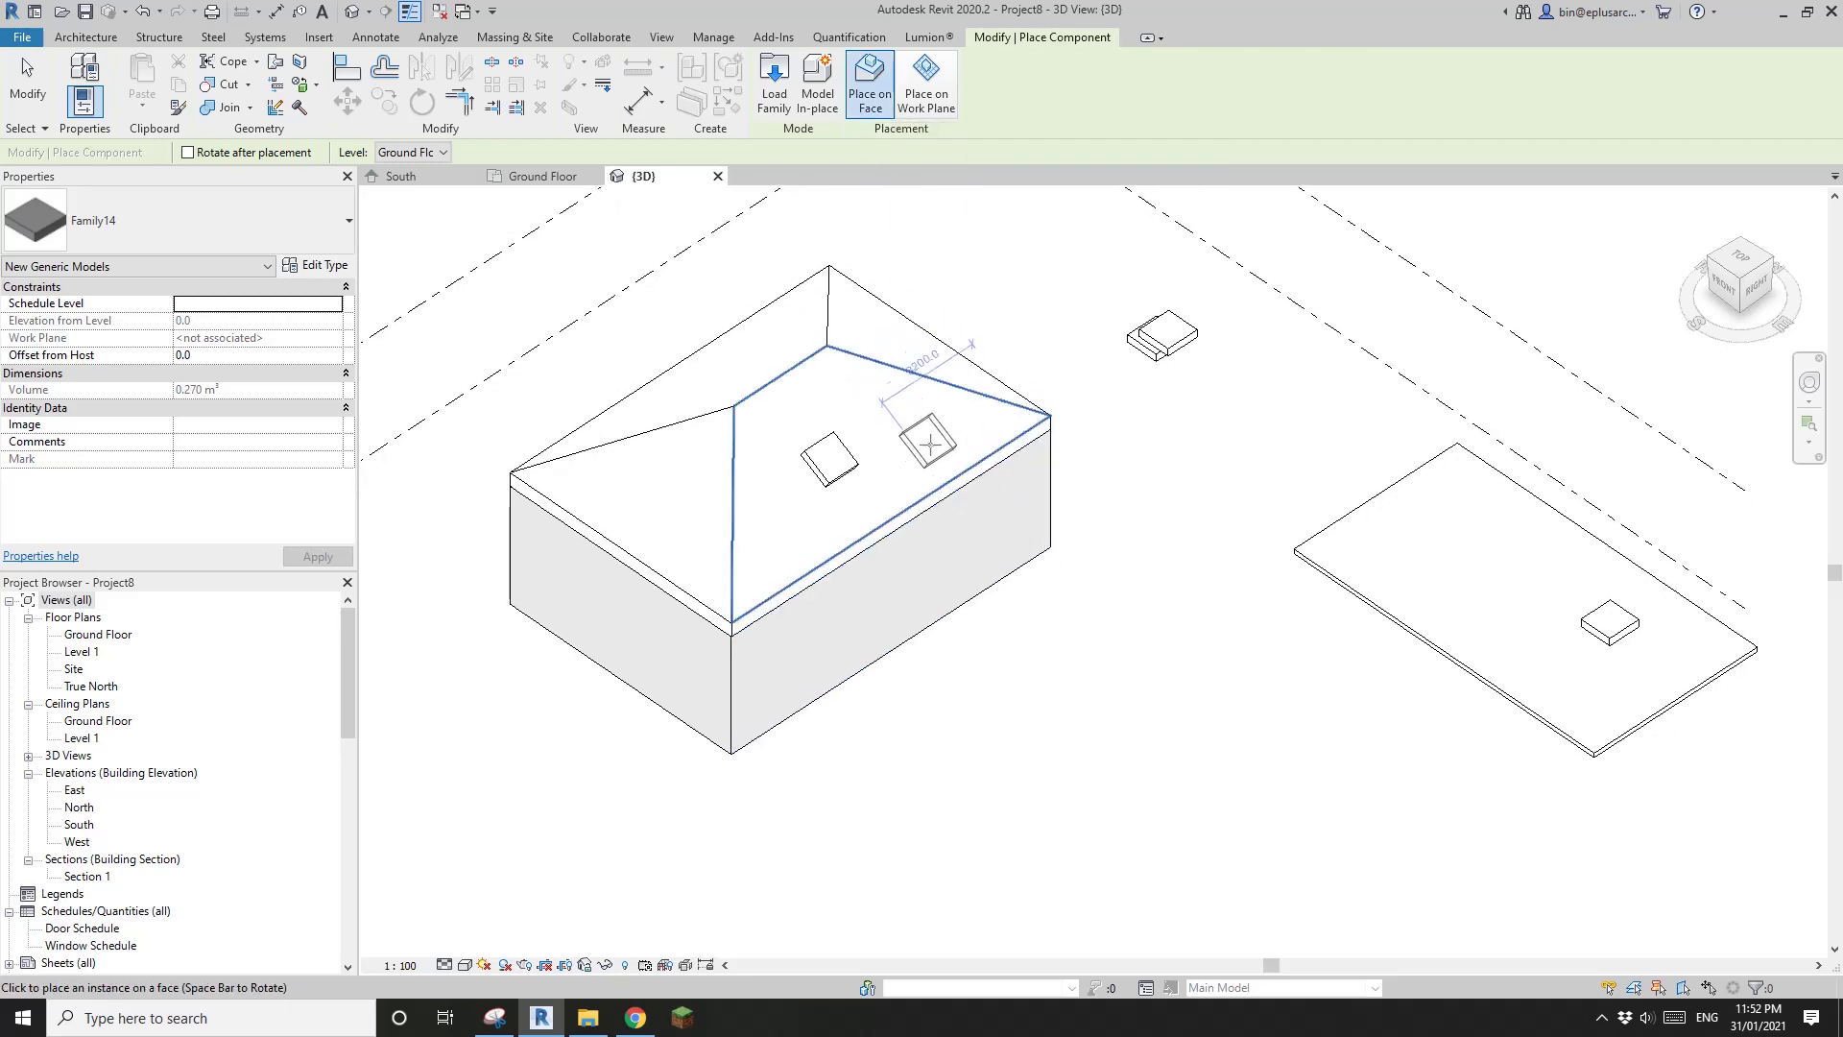
click(904, 431)
click(899, 590)
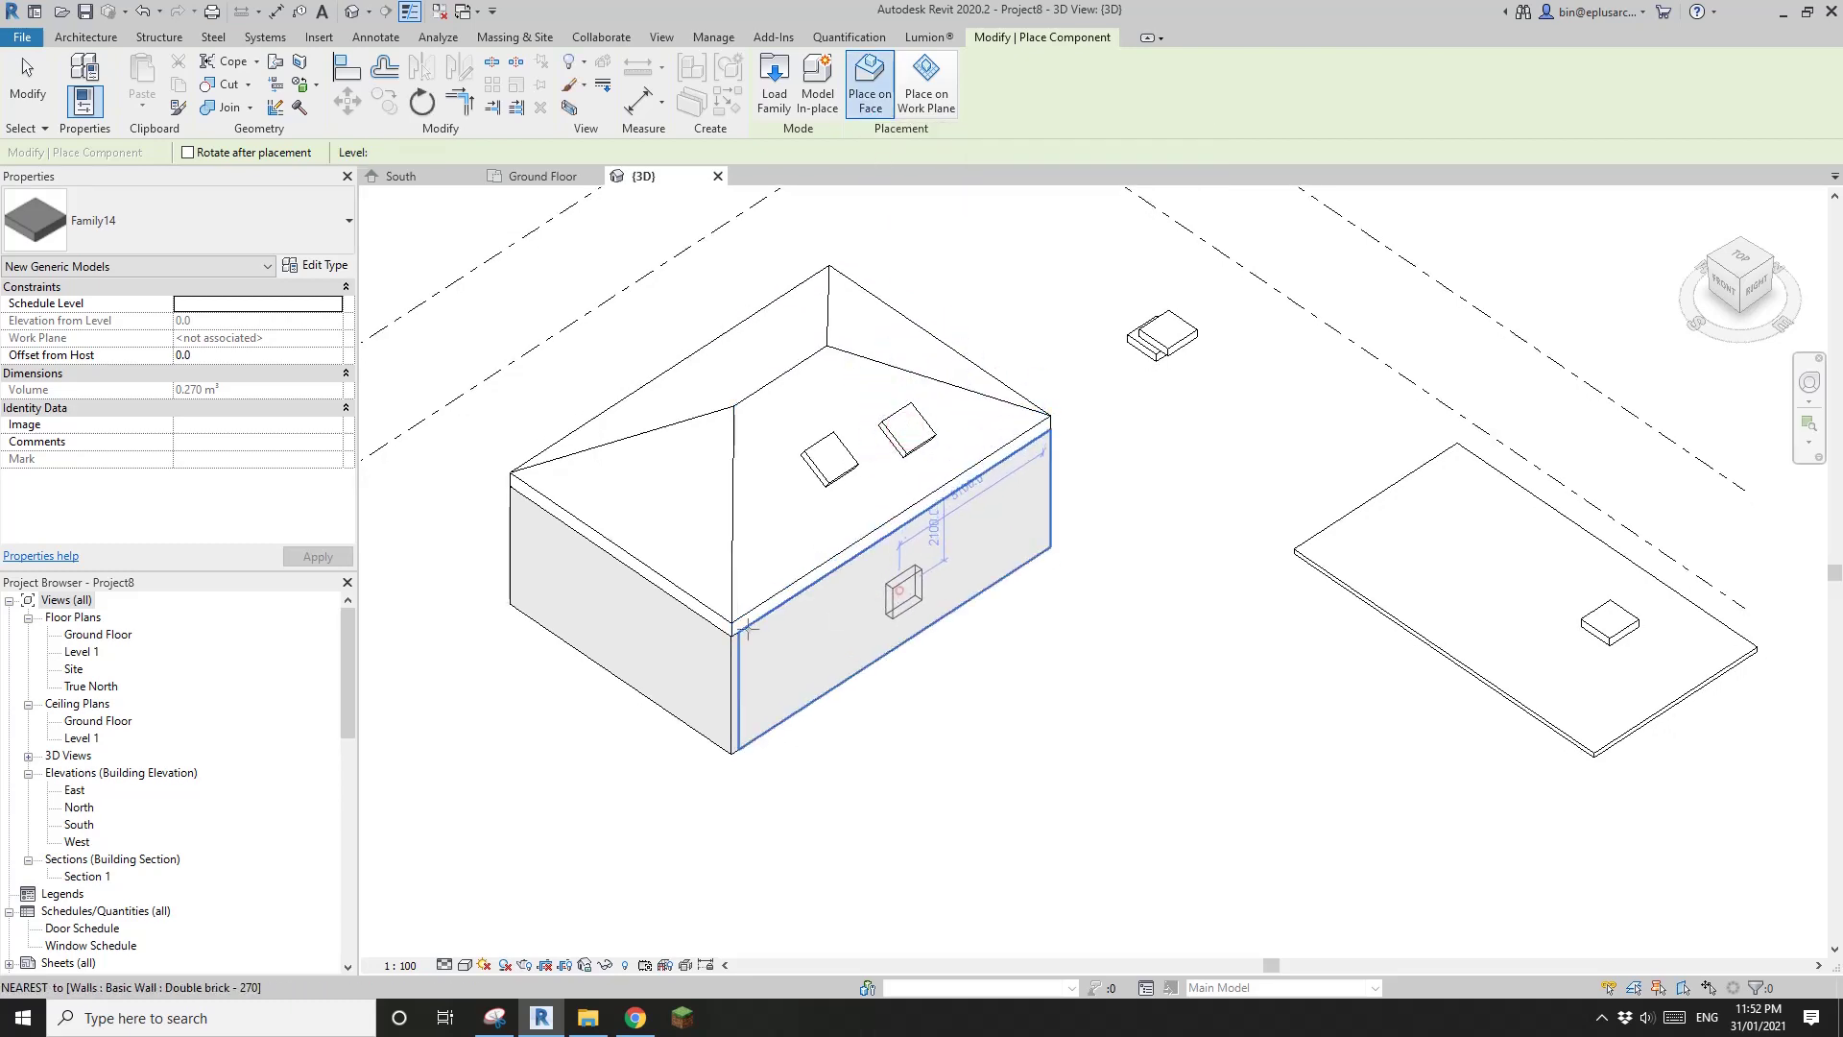
click(652, 636)
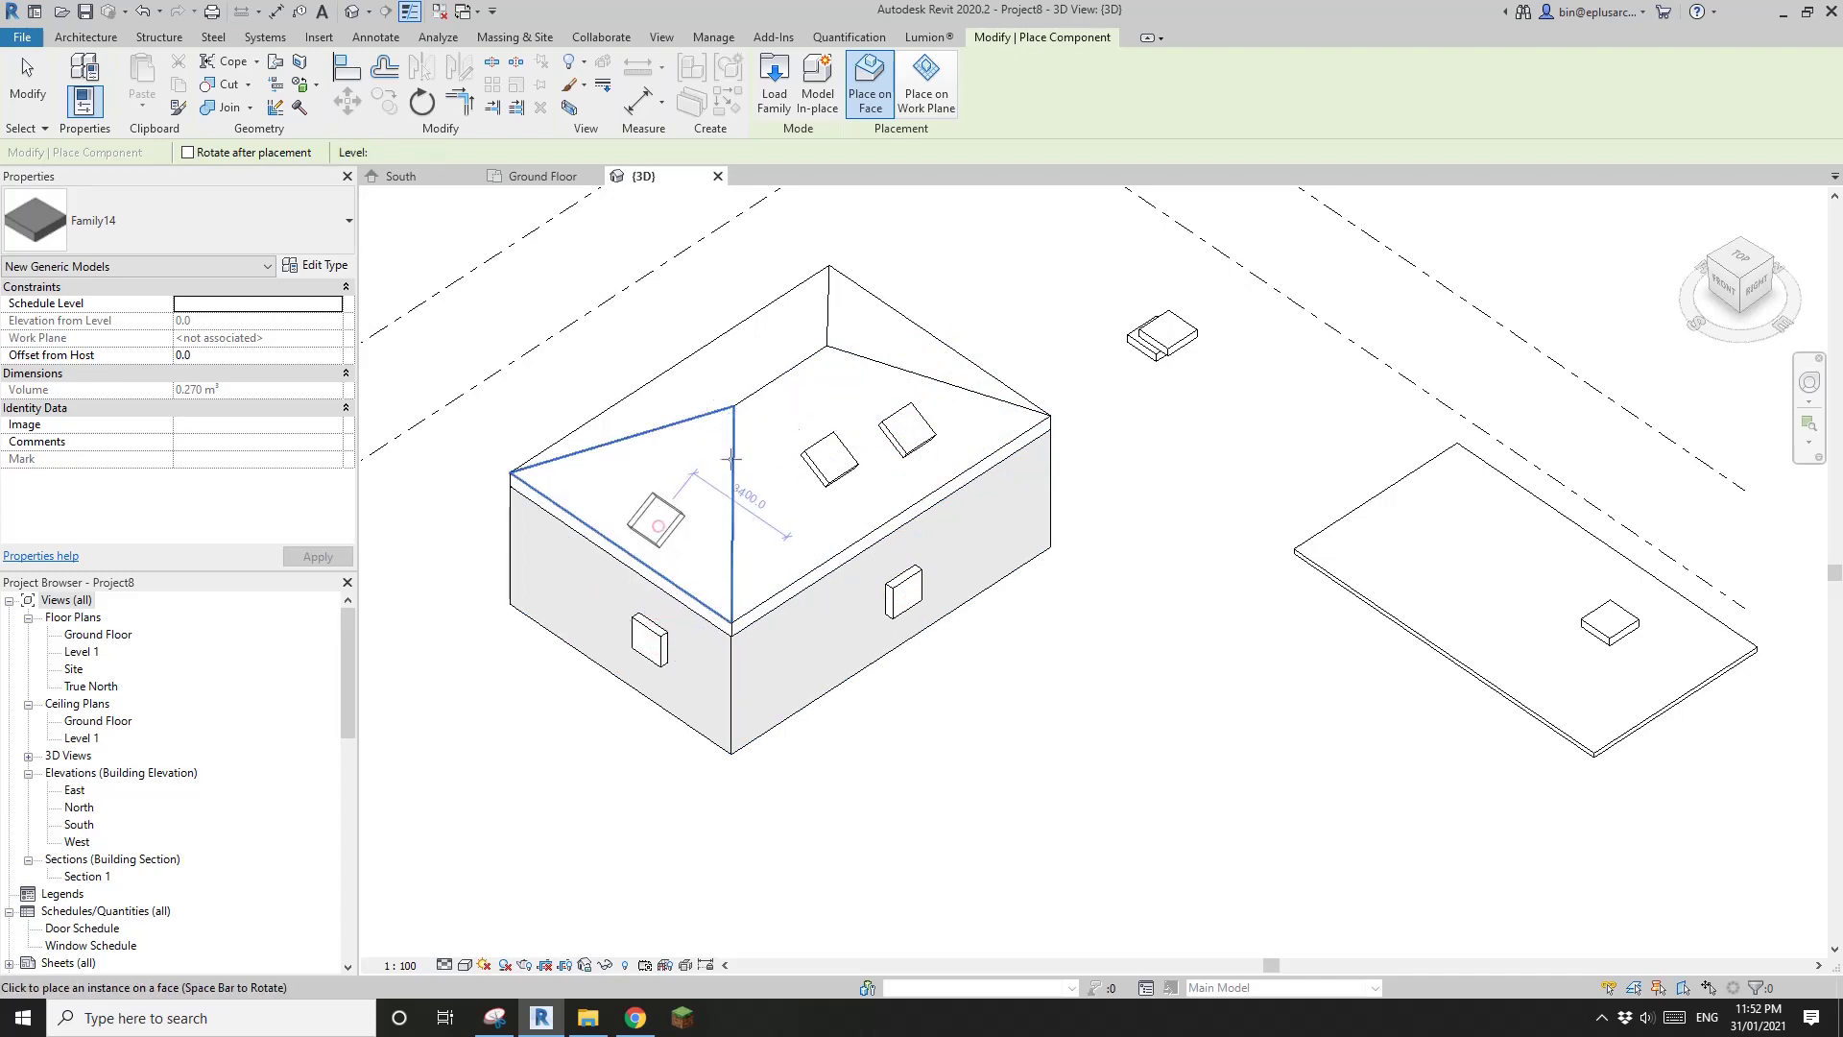
click(656, 522)
Switch placement to Place on Work Plane and pick the large roof slope as the placement plane.
shift+middle_drag(877, 389, 956, 488)
scroll(941, 410, up, 1)
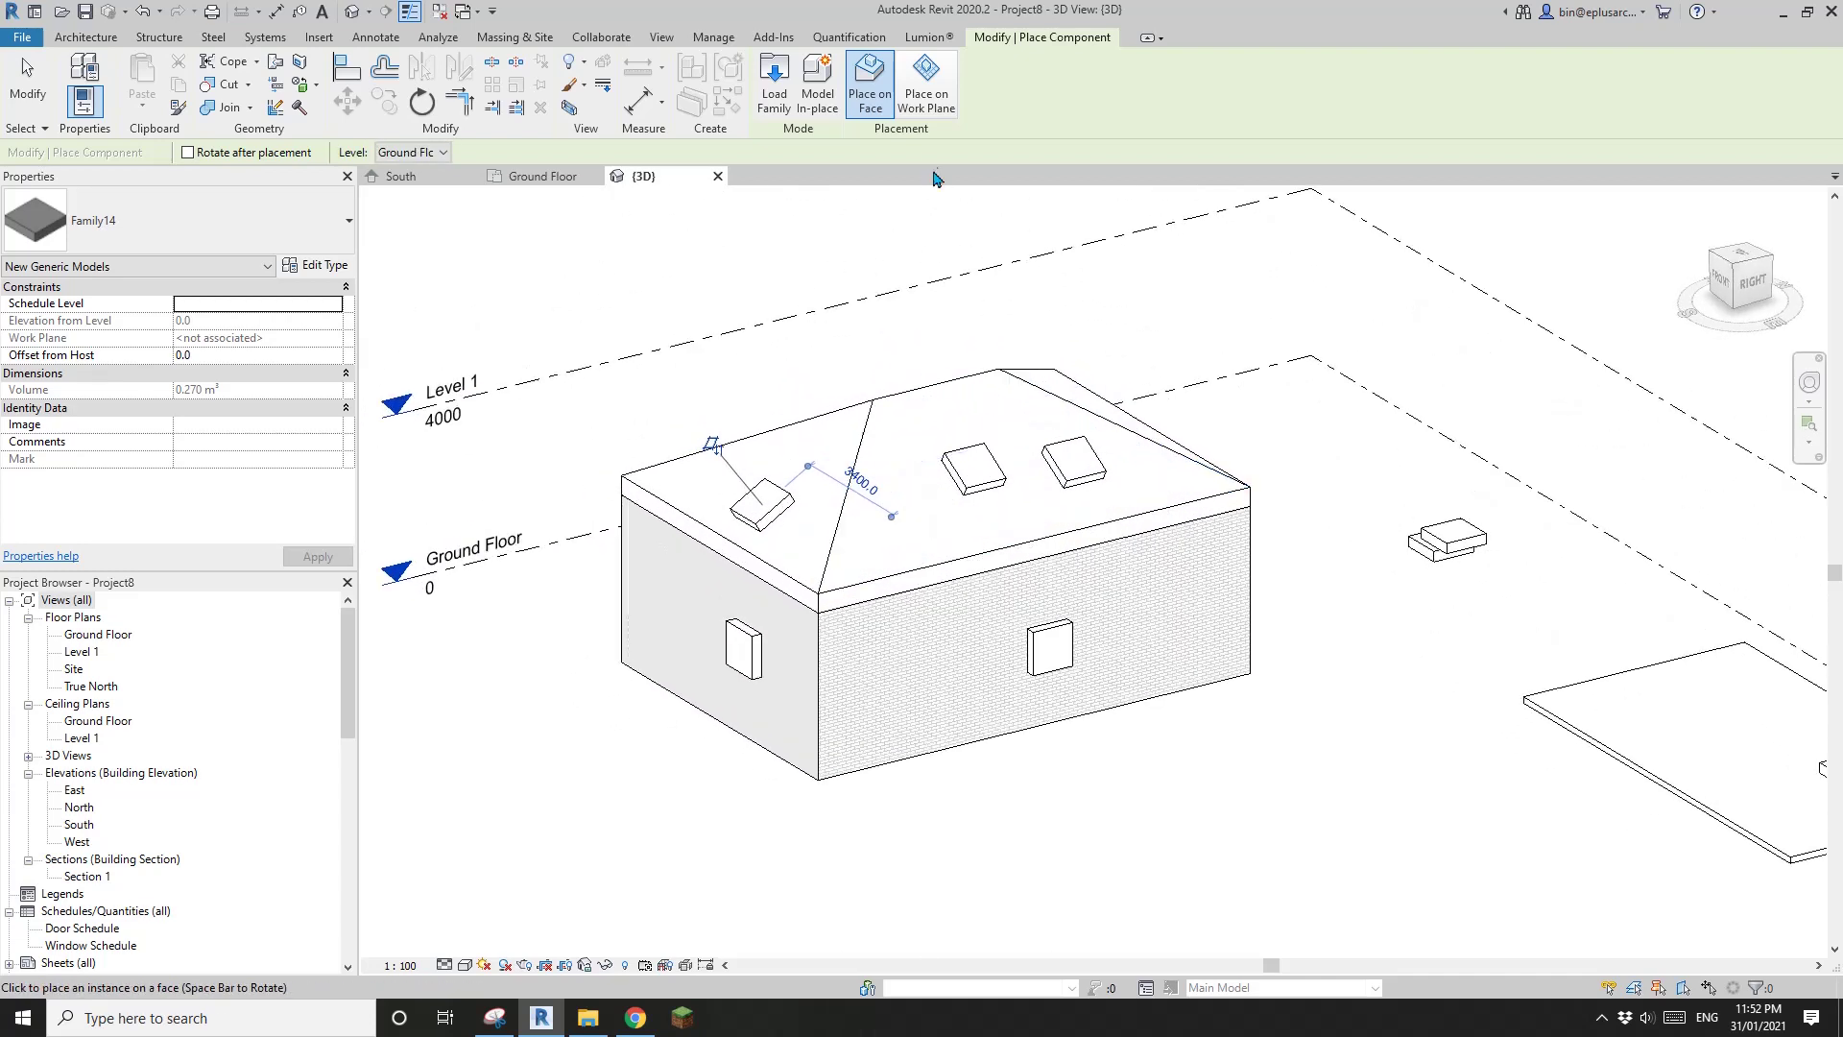
click(934, 110)
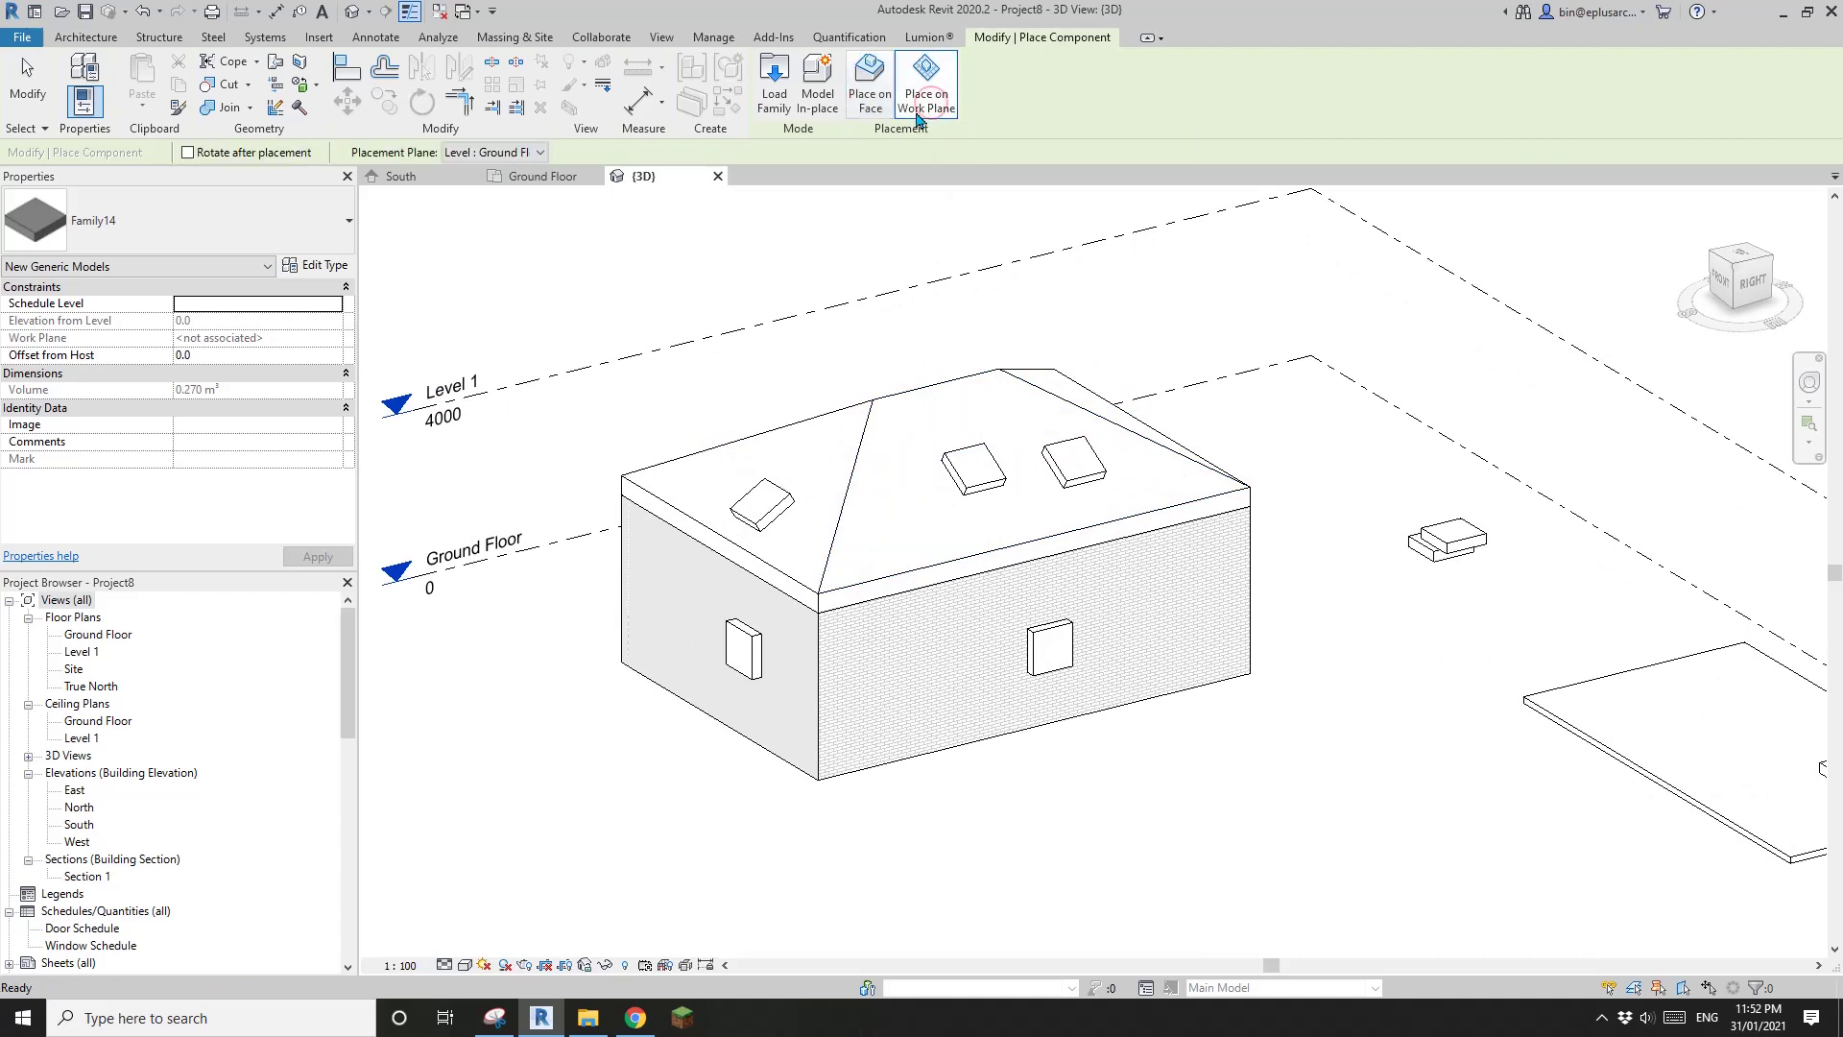
click(514, 153)
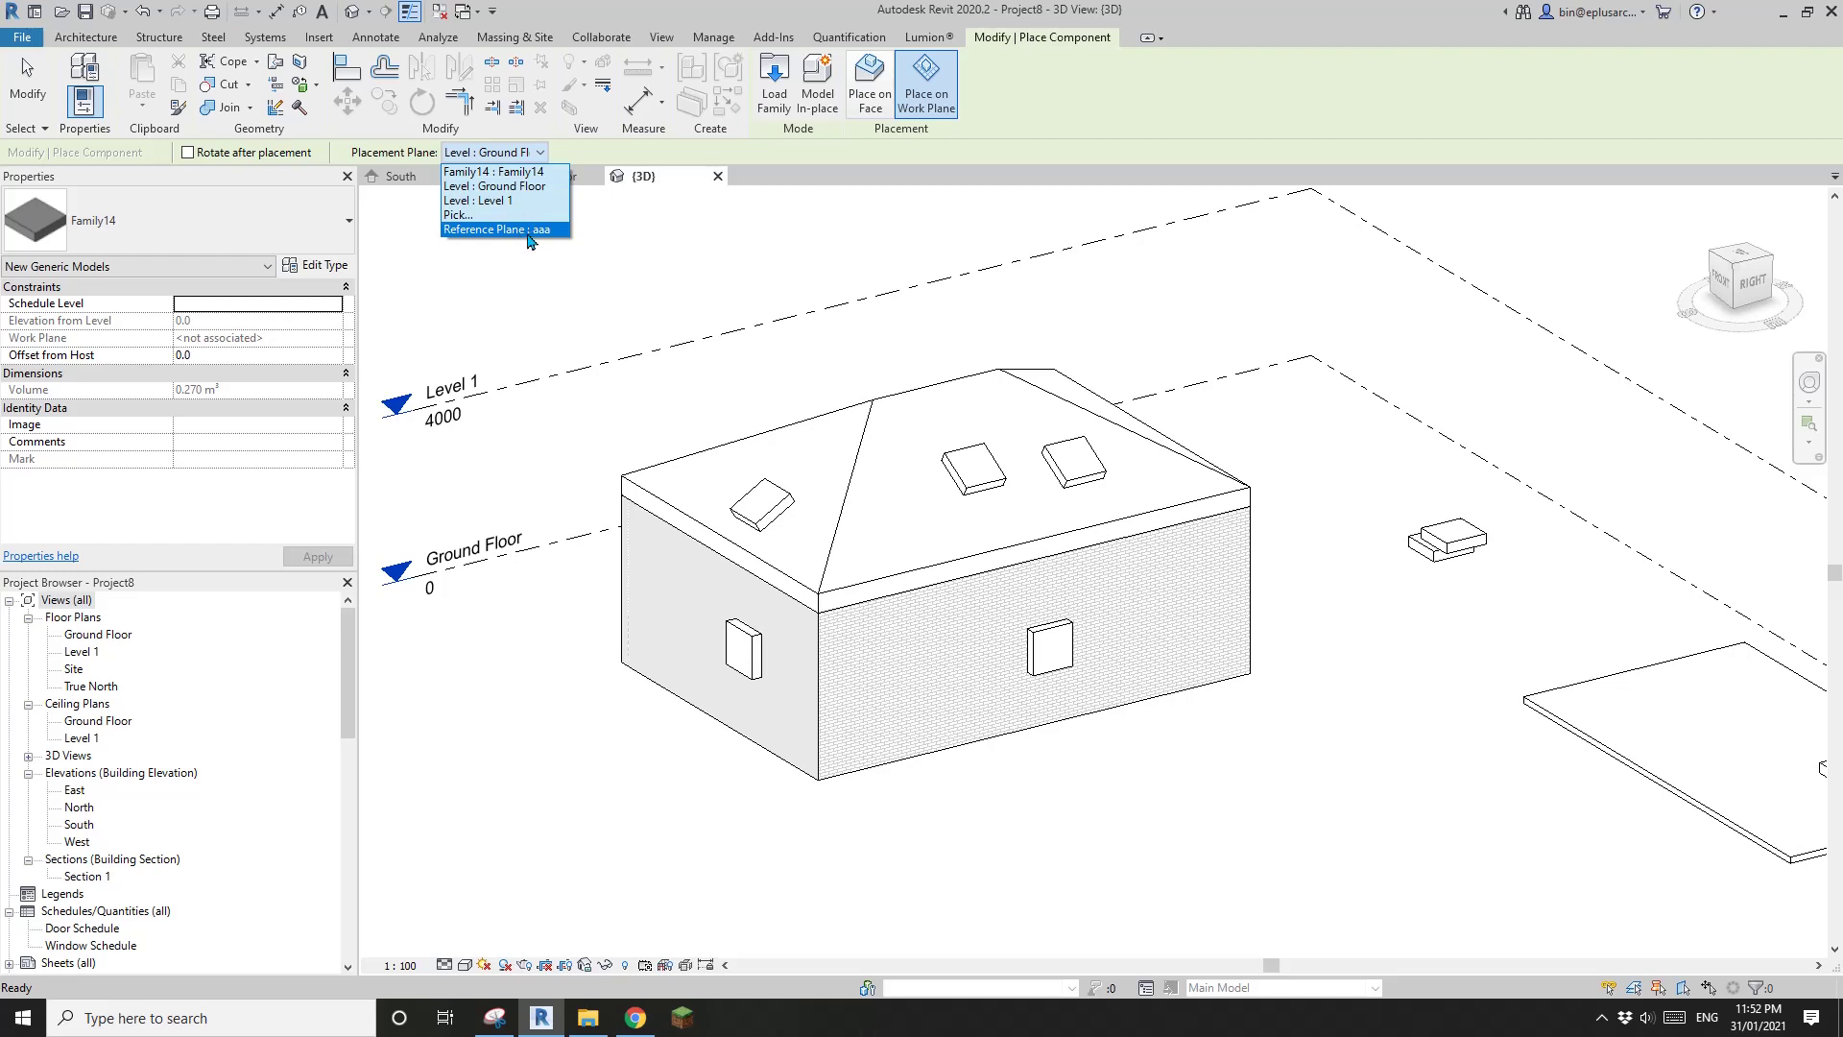
click(462, 216)
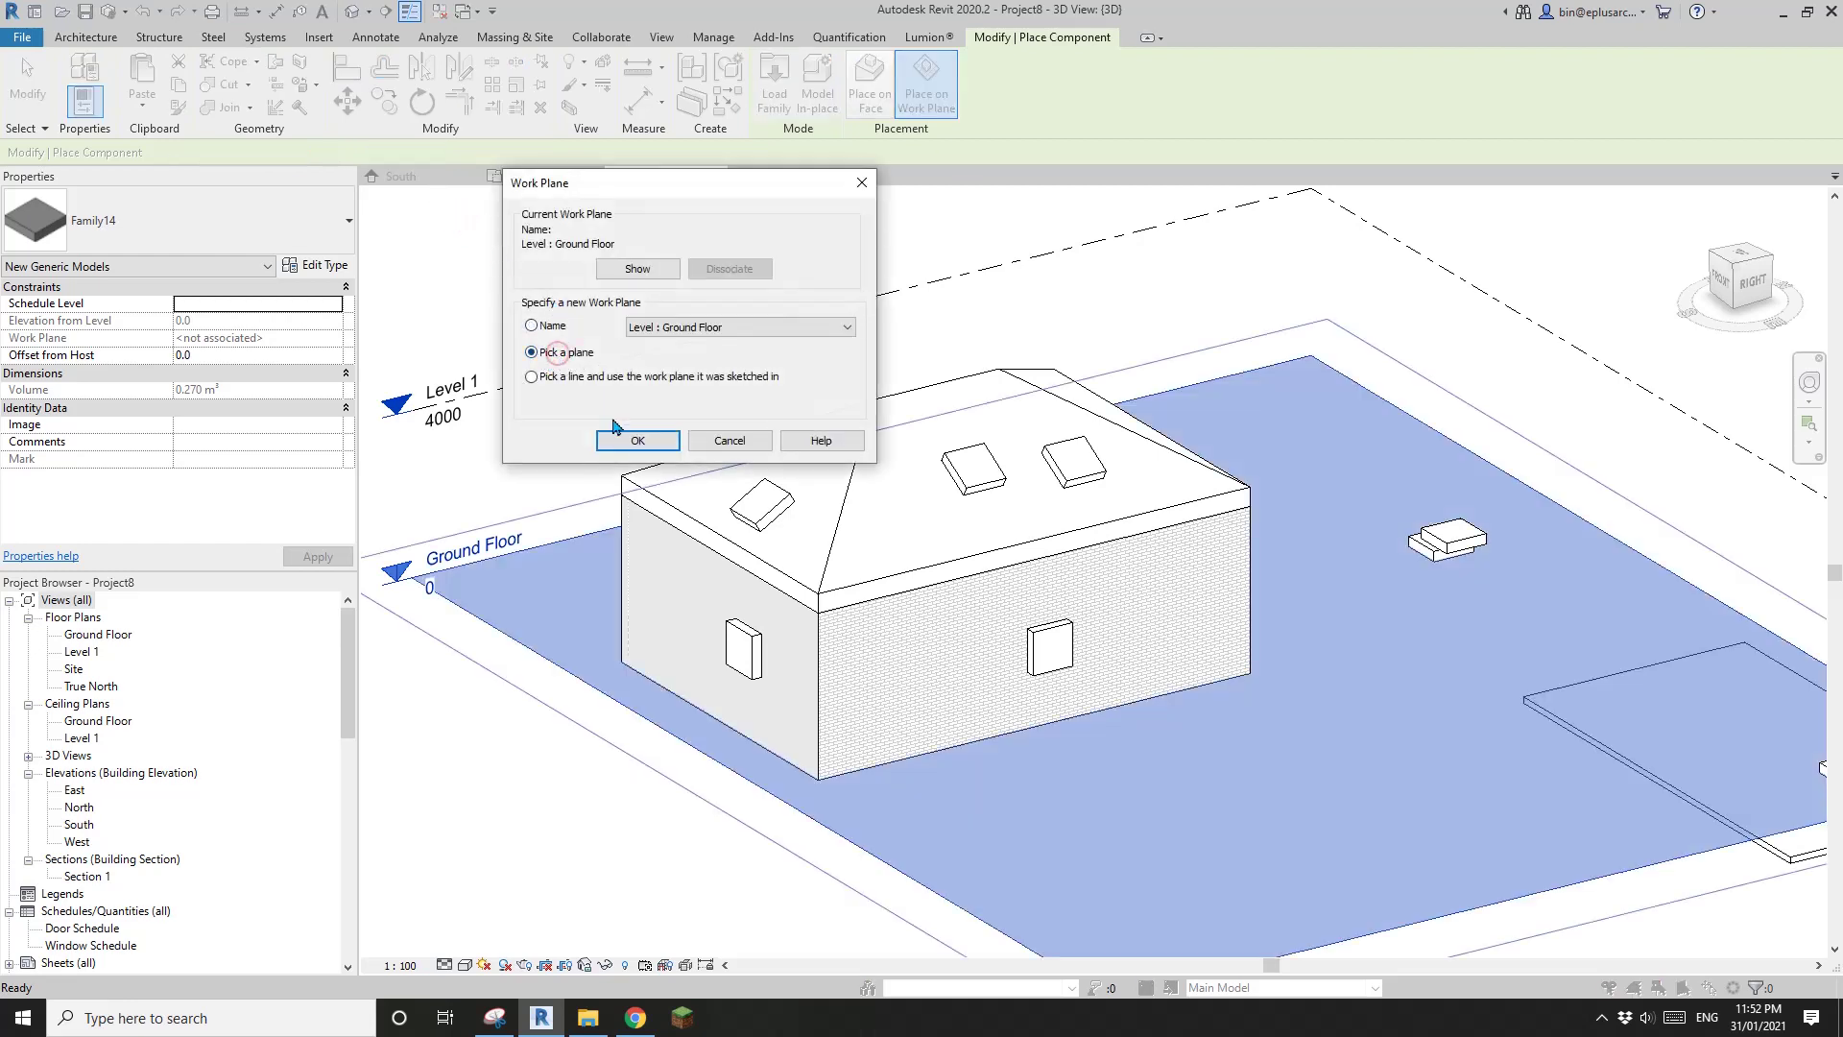
click(637, 441)
shift+middle_drag(672, 432, 811, 376)
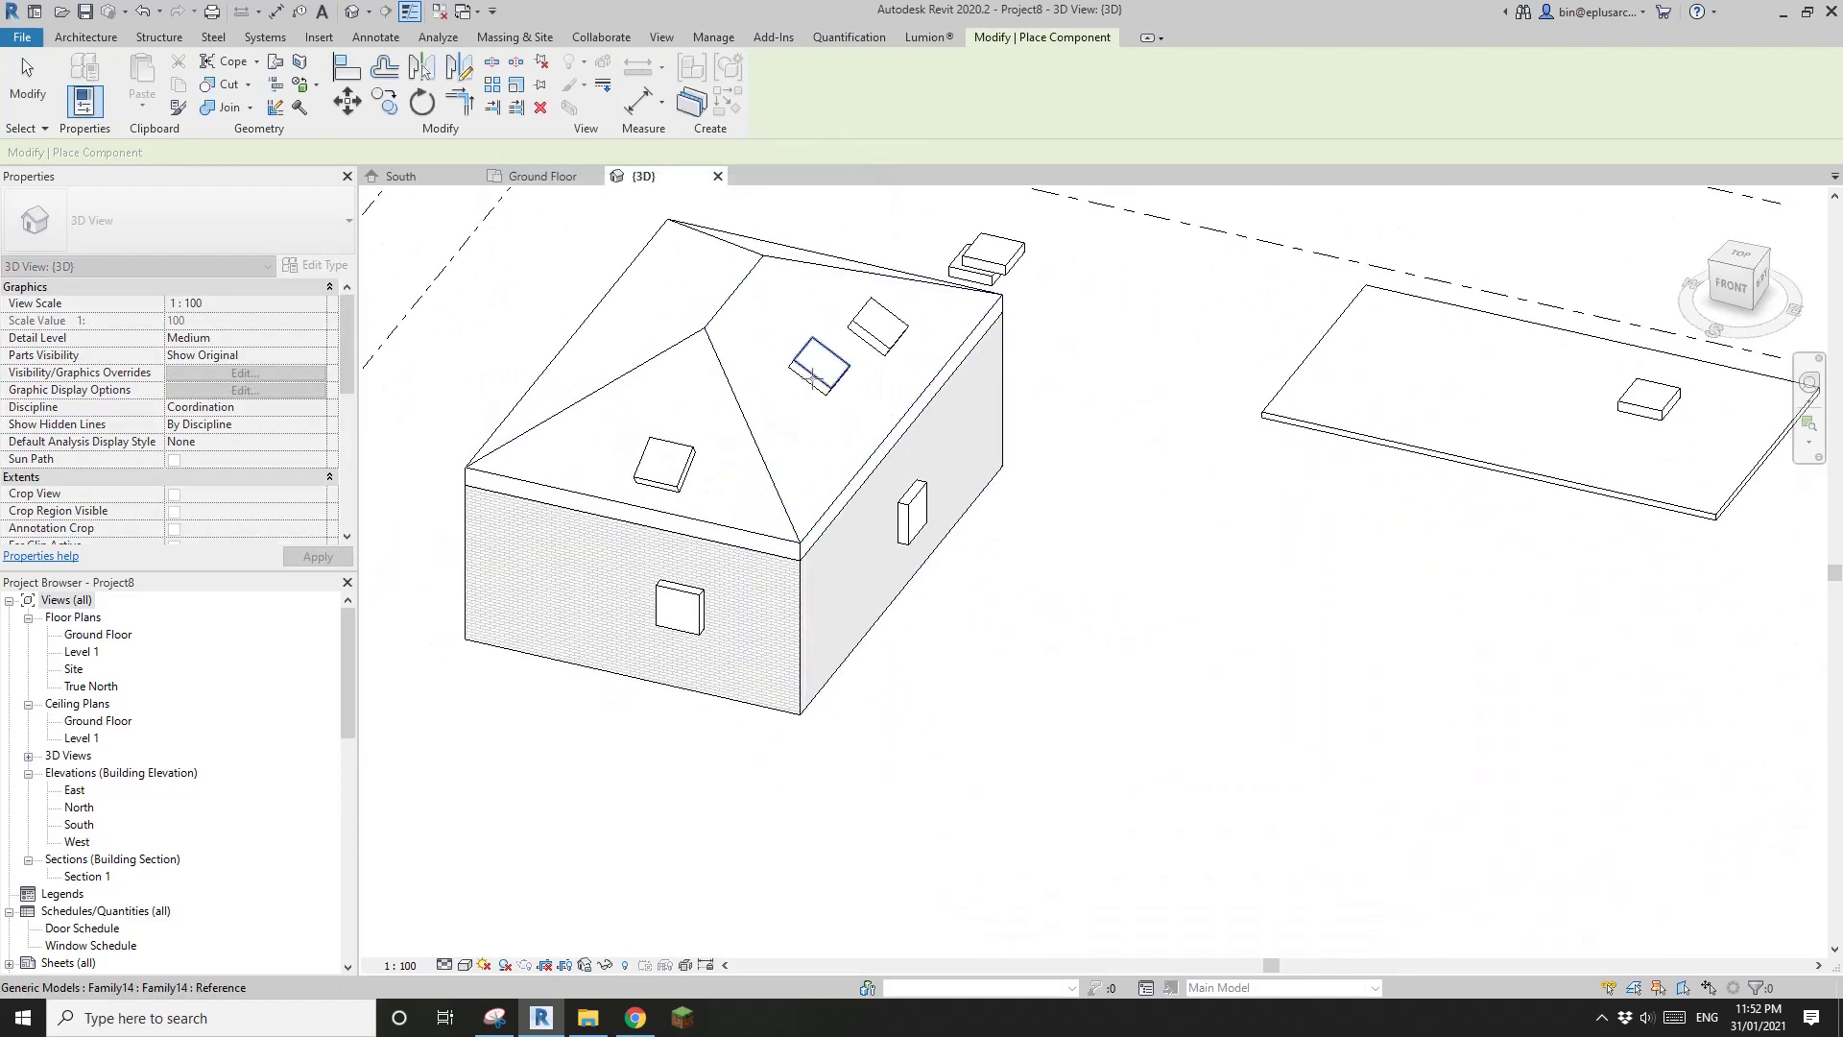
click(769, 358)
Place a Family14 instance on the extended plane of the large roof slope, clear of the roof itself.
shift+middle_drag(1023, 470, 1103, 547)
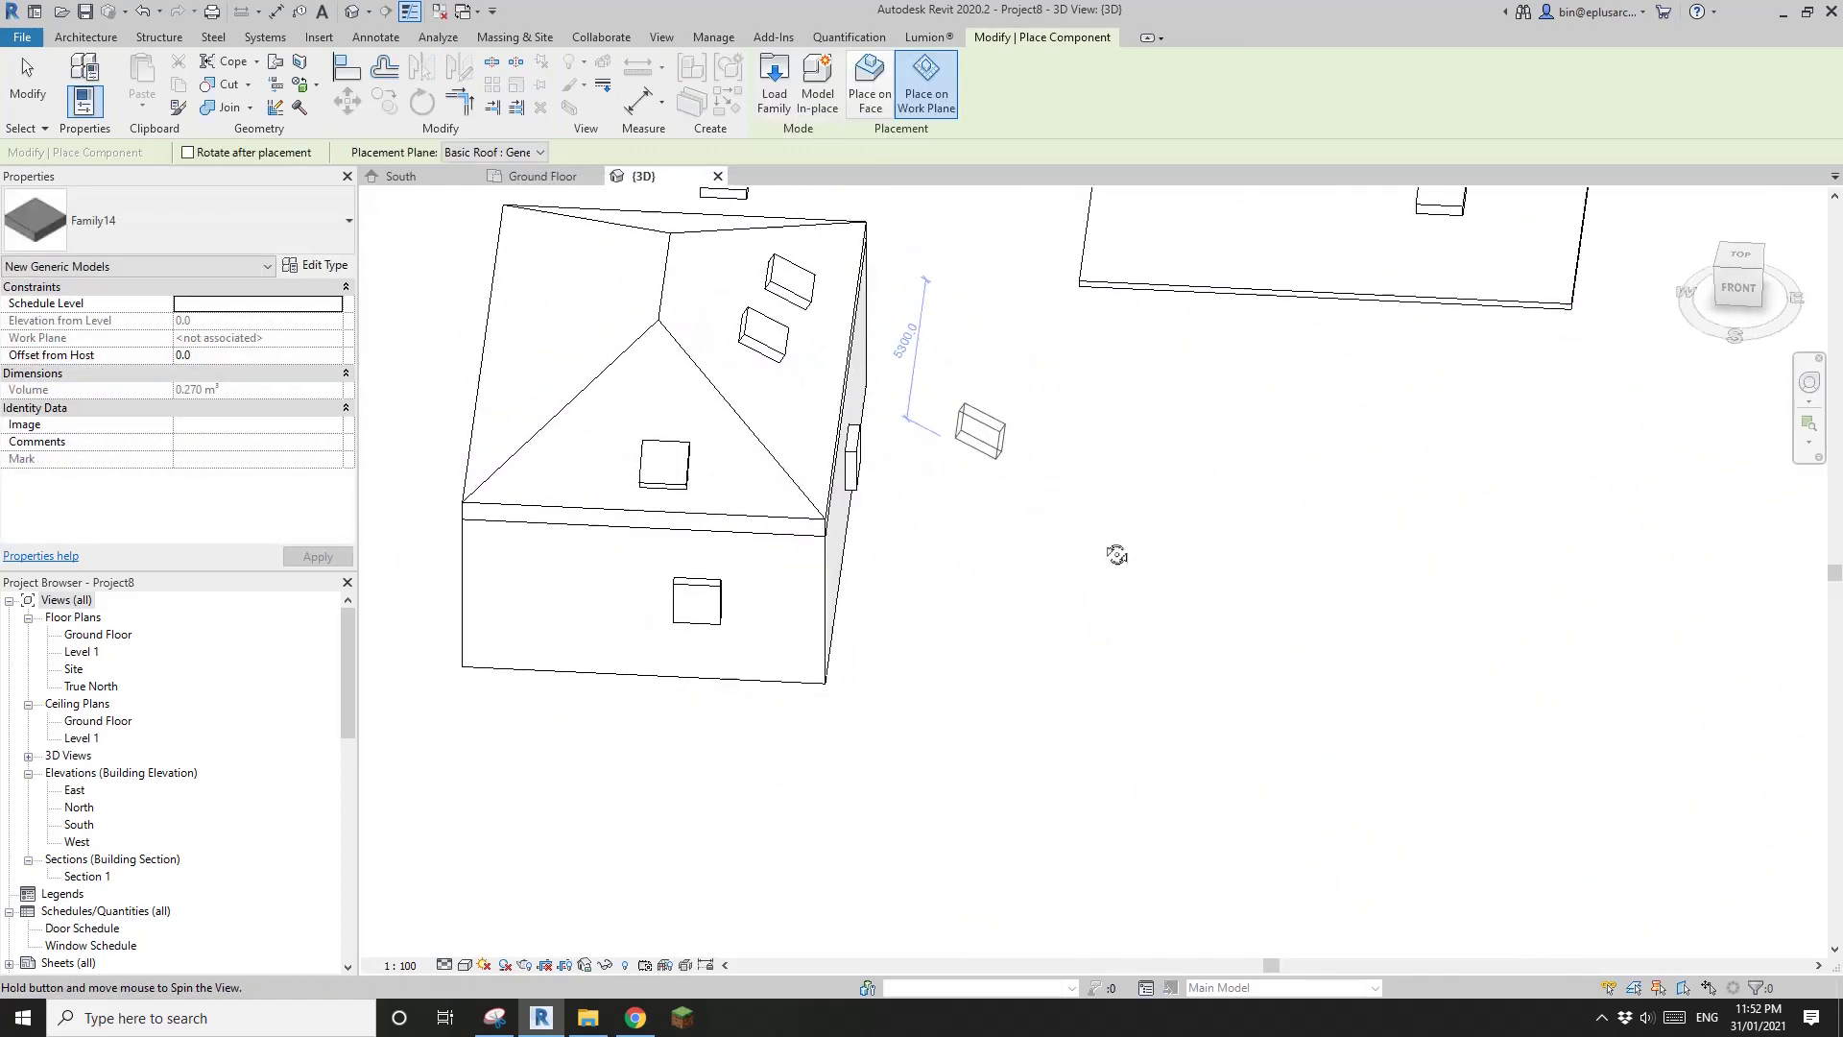
shift+middle_drag(1065, 480, 1118, 591)
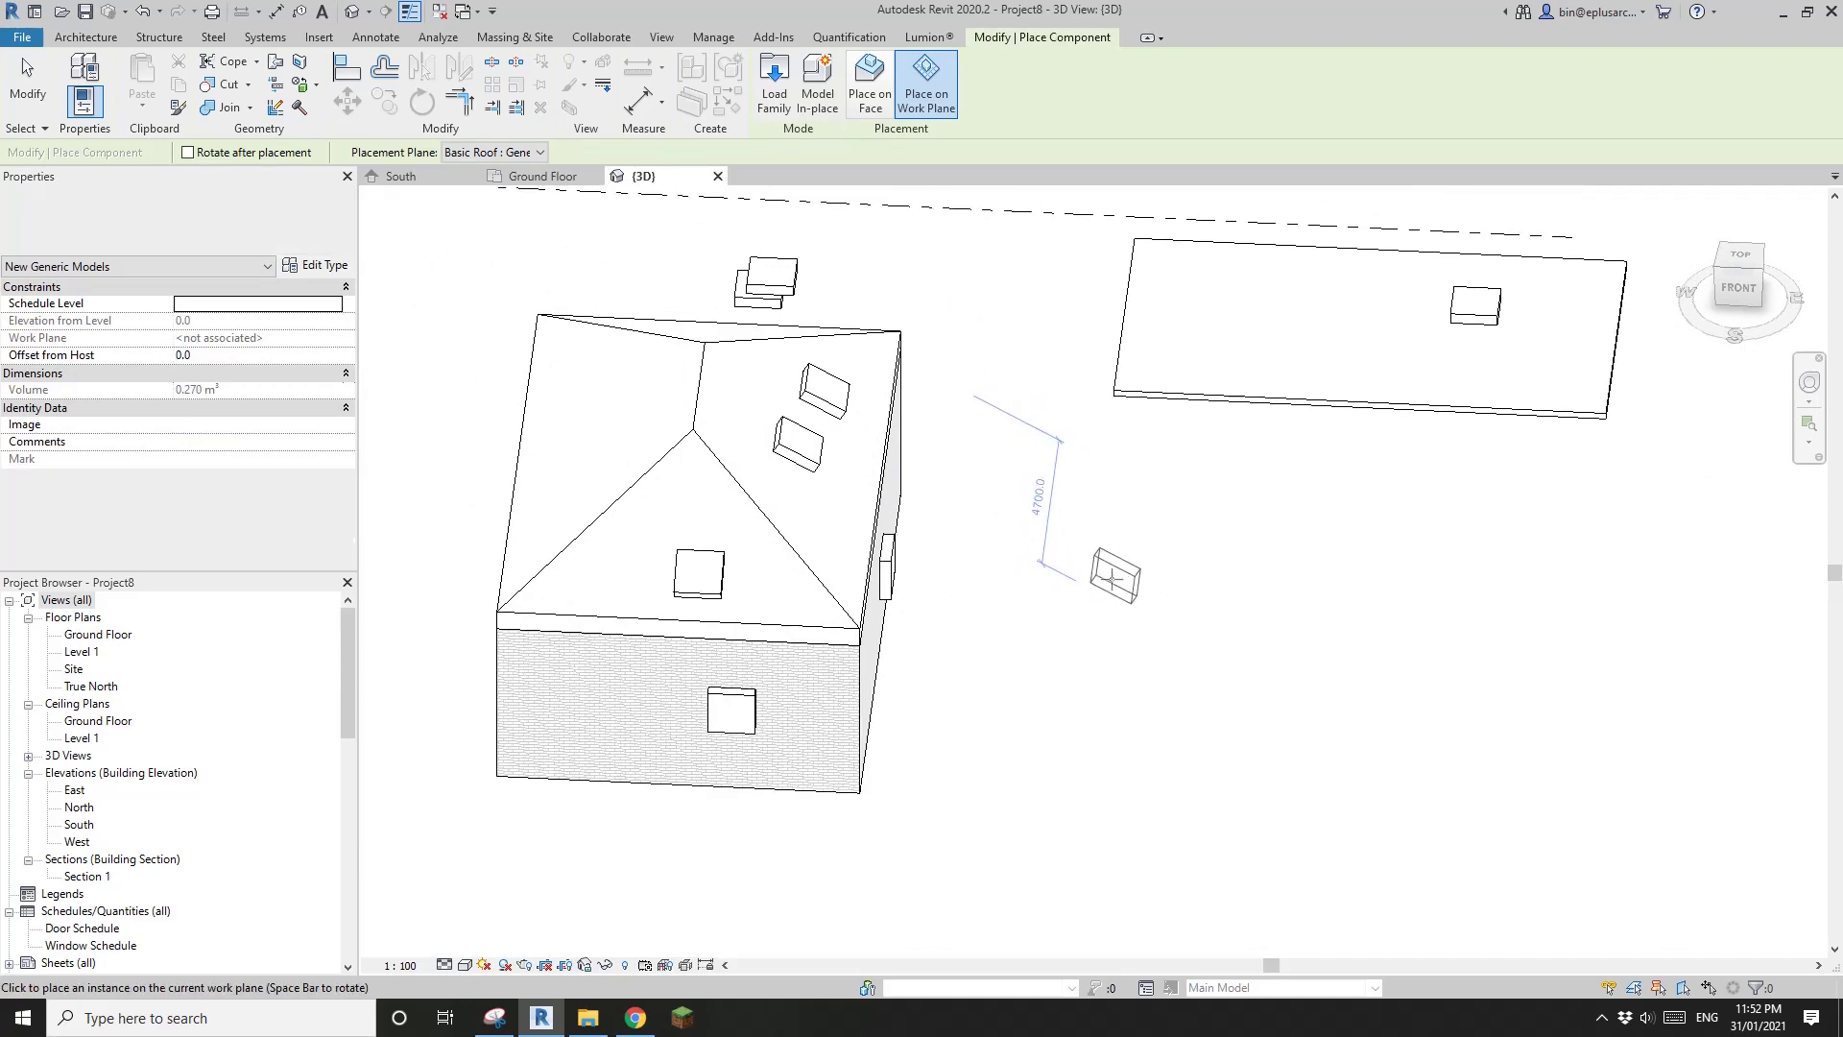
shift+middle_drag(883, 468, 787, 423)
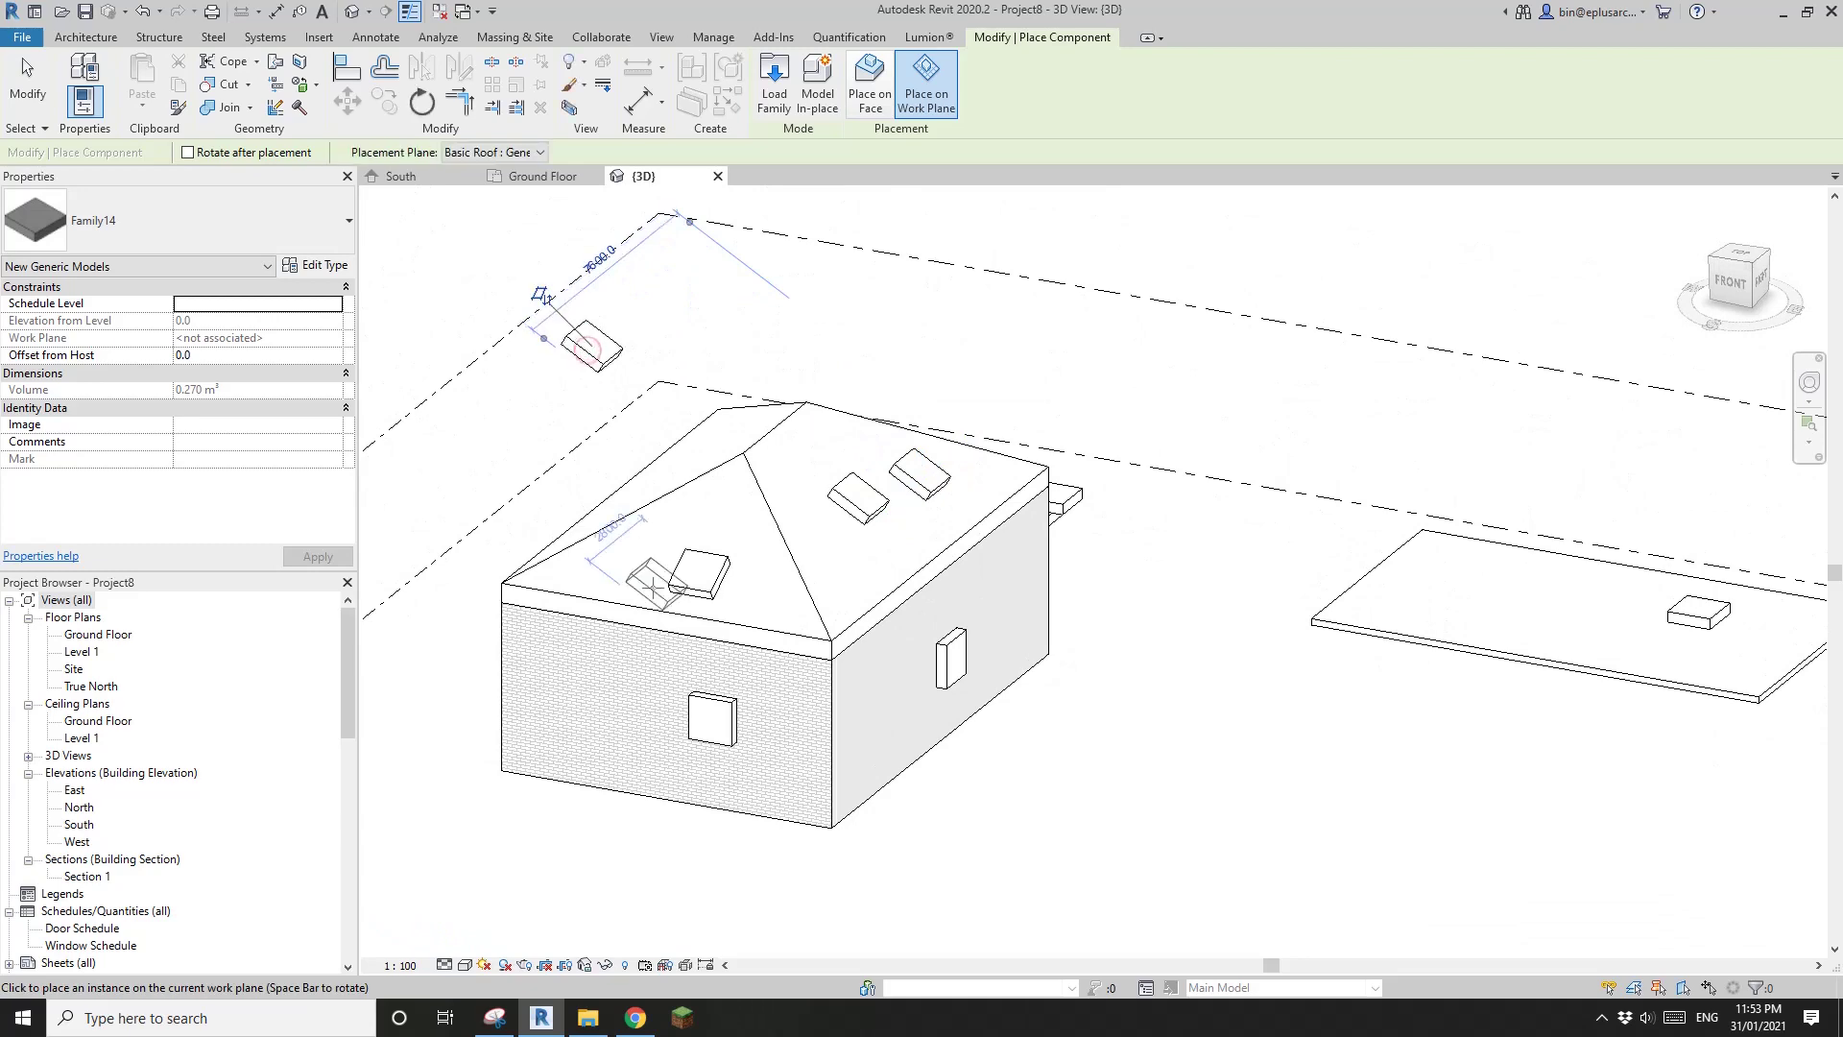
click(593, 366)
key(Escape)
shift+middle_drag(614, 369, 801, 369)
scroll(893, 499, up, 3)
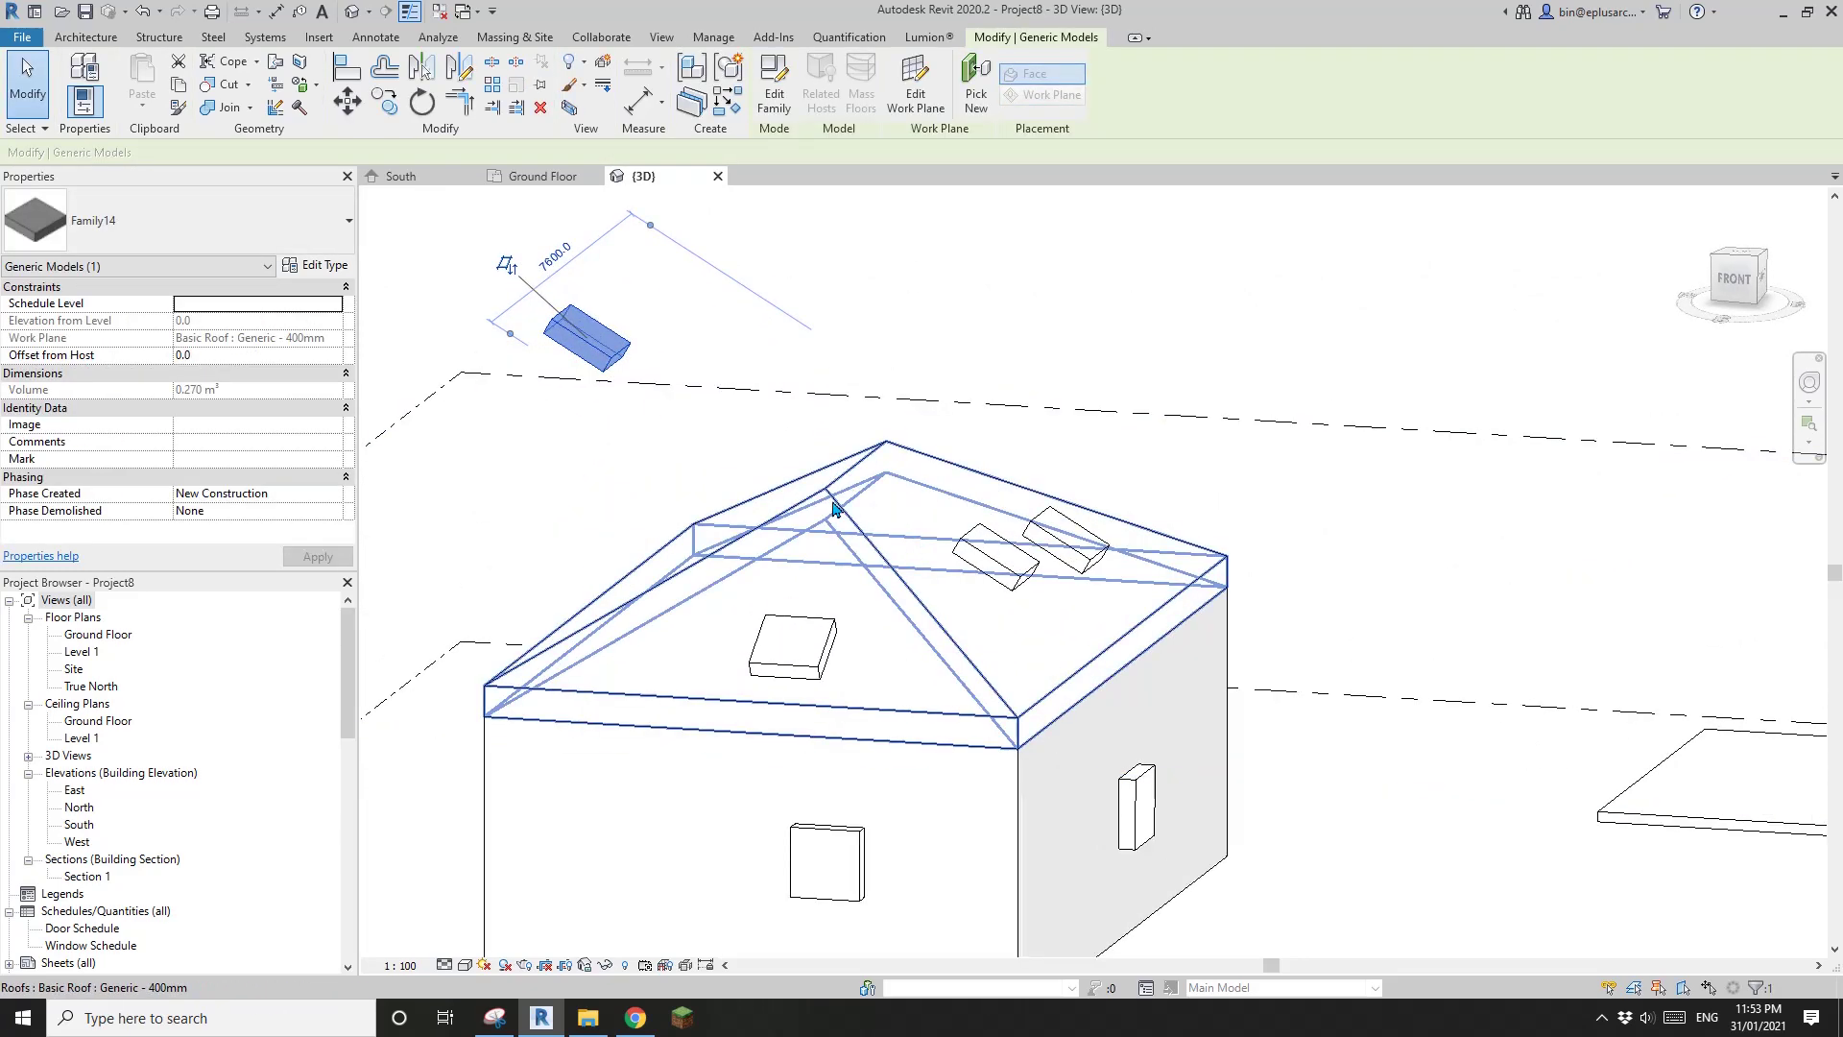
Move the building's long side wall inward to narrow the building and its attached roof.
shift+middle_drag(981, 584, 1046, 547)
scroll(916, 534, down, 2)
shift+middle_drag(917, 534, 855, 868)
scroll(1008, 769, down, 1)
shift+middle_drag(1007, 782, 1158, 654)
click(1012, 626)
scroll(1011, 626, down, 3)
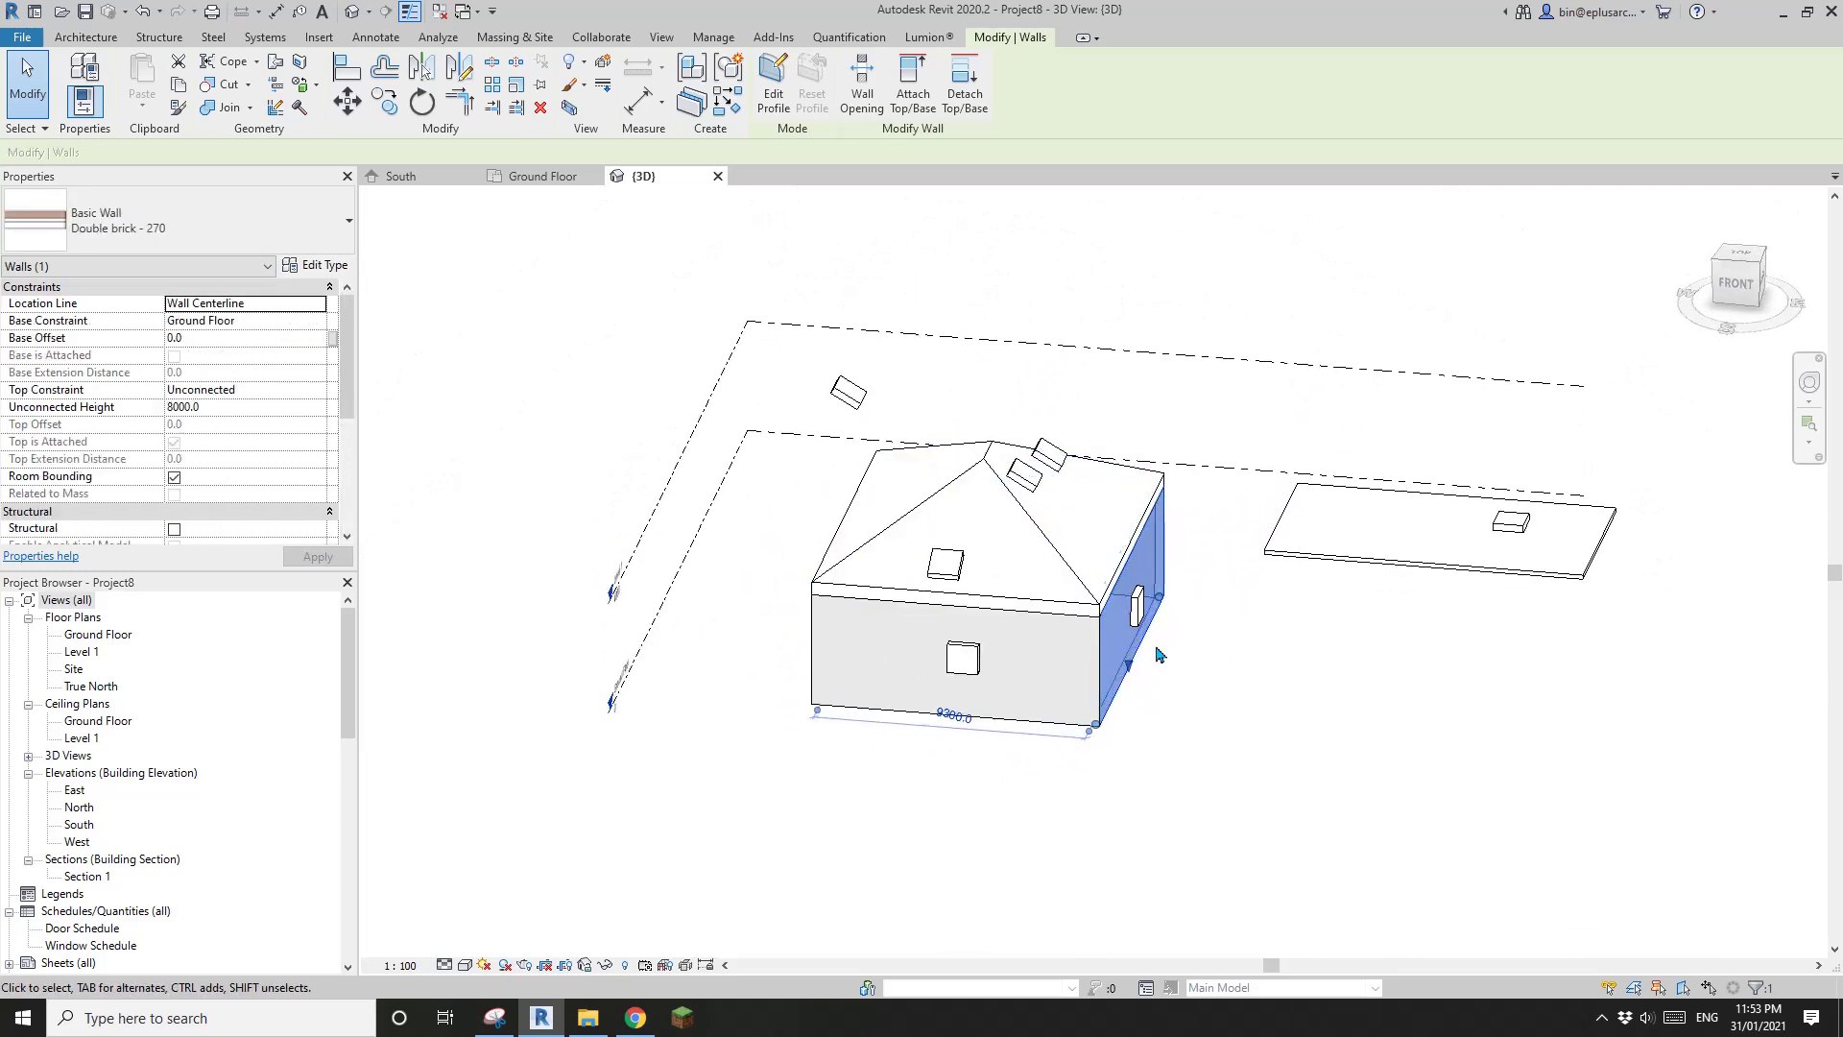
drag(1137, 646, 1088, 666)
Examine how the instance placed off the roof follows the slope's plane after the wall move.
click(847, 405)
shift+middle_drag(845, 401, 1004, 481)
key(Escape)
scroll(1004, 484, down, 1)
shift+middle_drag(1176, 539, 1063, 580)
middle_drag(944, 463, 971, 551)
click(777, 354)
scroll(984, 489, up, 2)
Compare the instances hosted on the large roof slope, checking their properties and host.
click(970, 517)
scroll(983, 521, up, 1)
key(Escape)
scroll(1078, 560, down, 1)
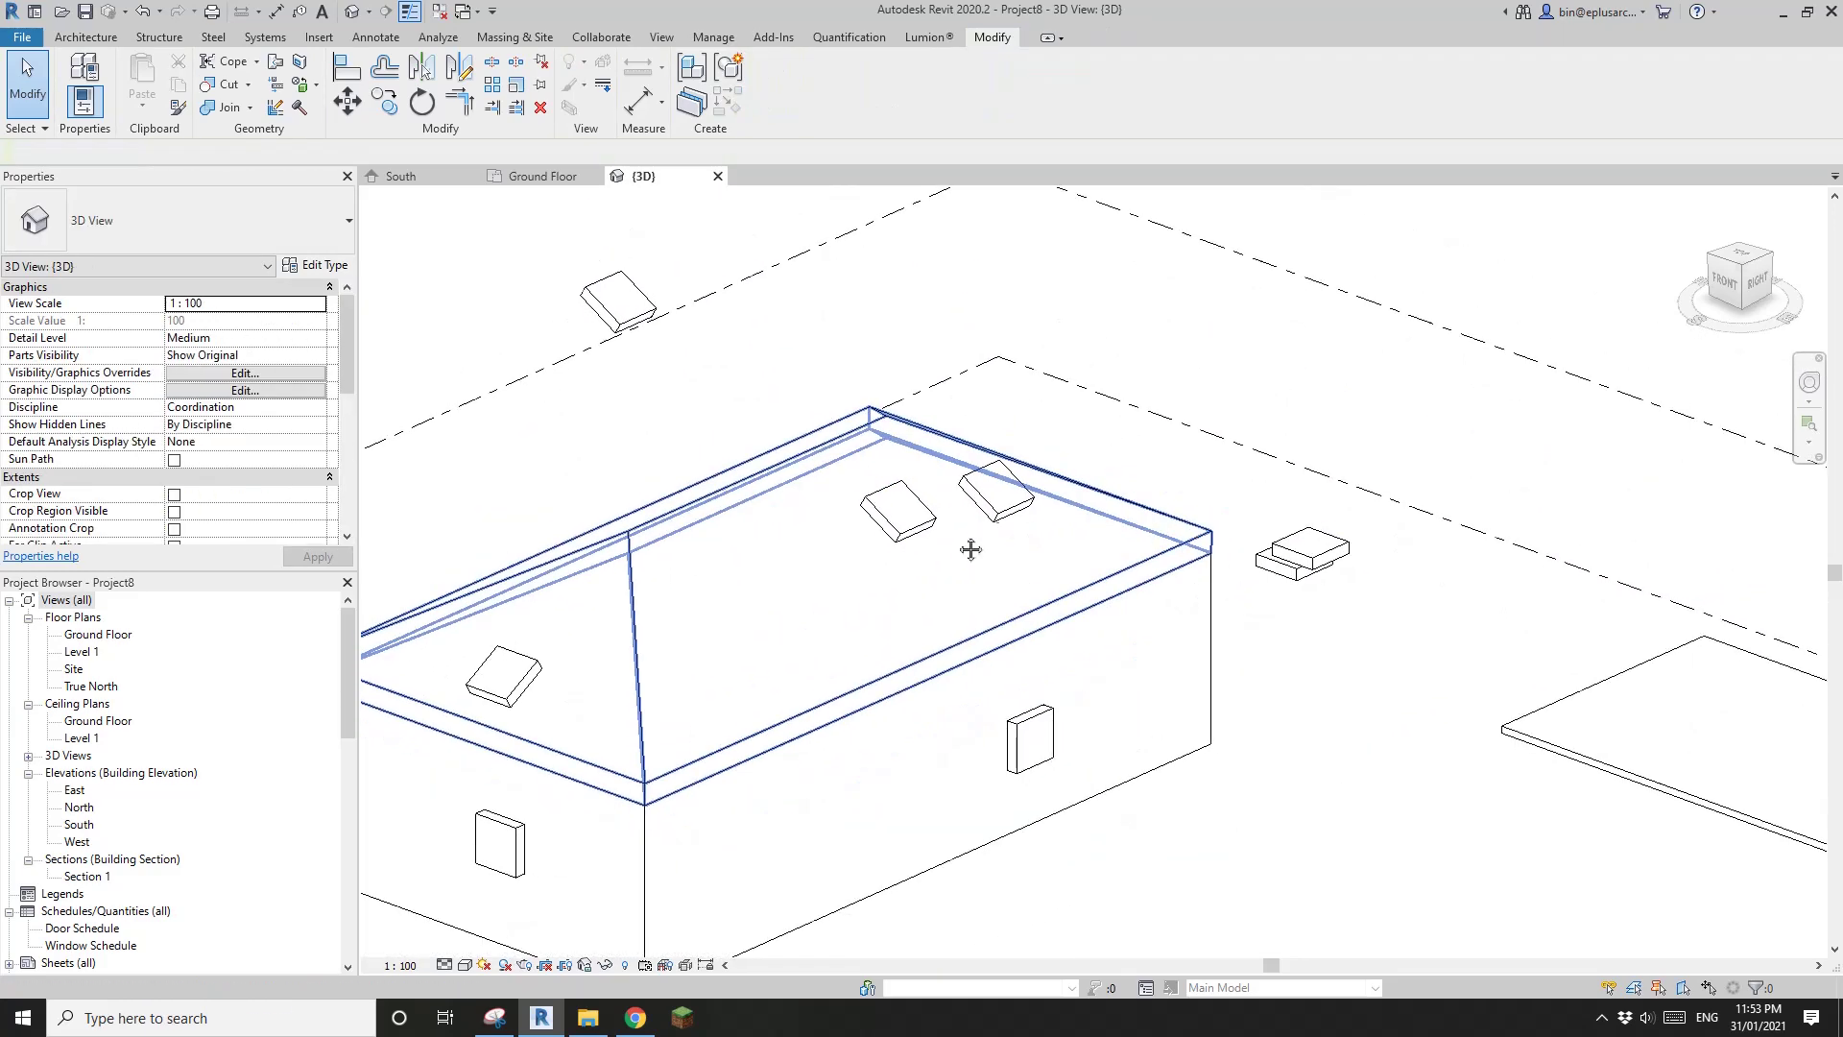
click(1012, 521)
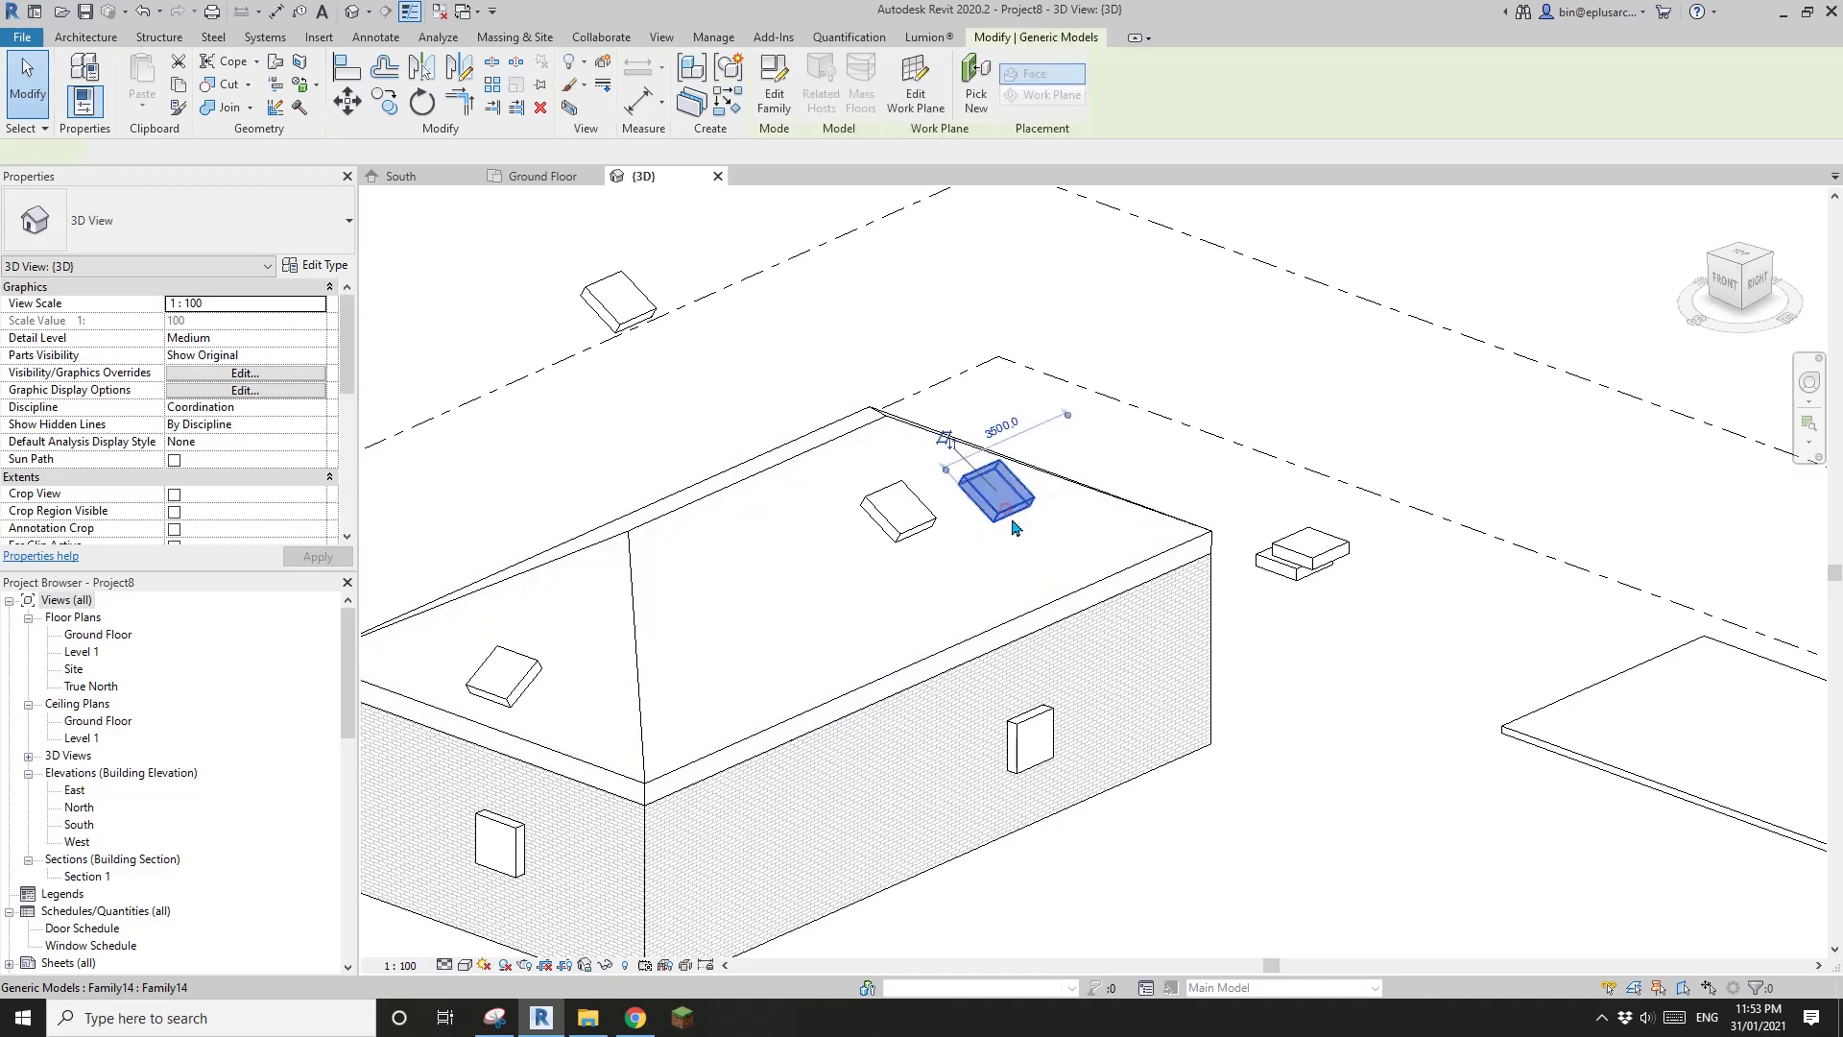
scroll(998, 509, down, 2)
key(Escape)
click(967, 495)
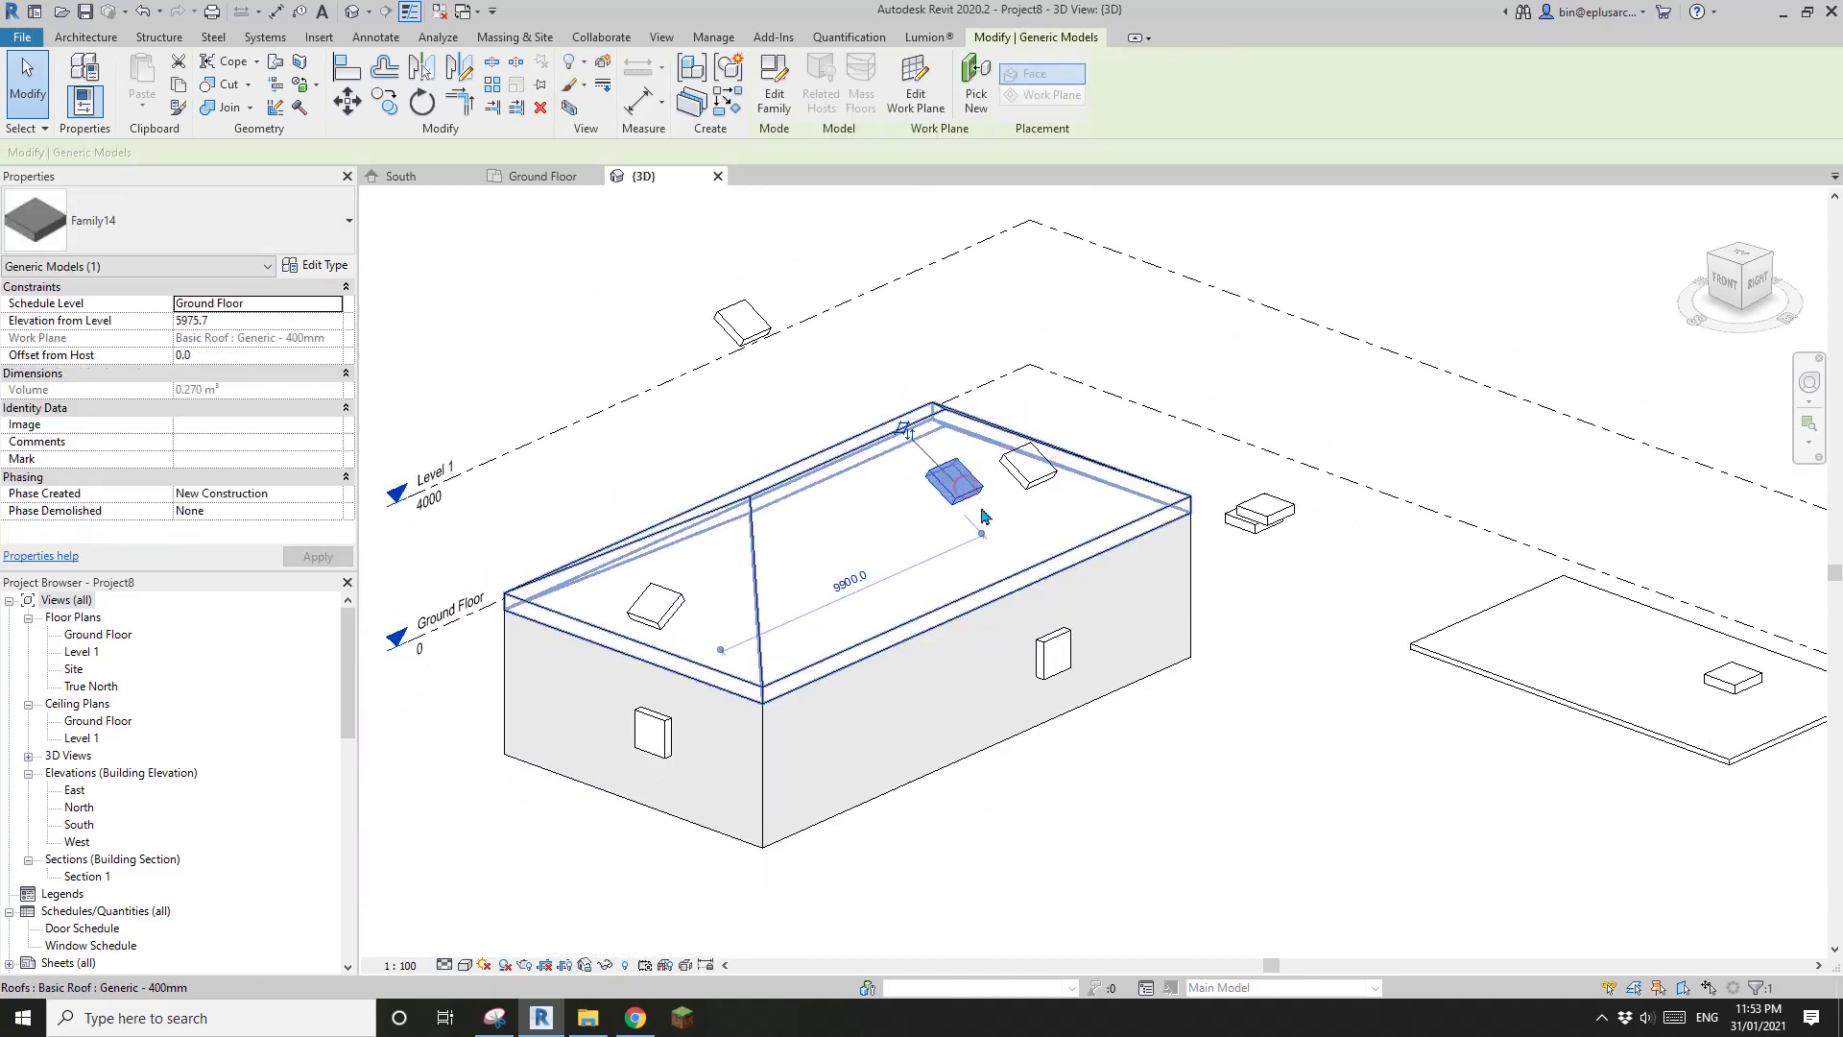
middle_drag(983, 516, 1061, 515)
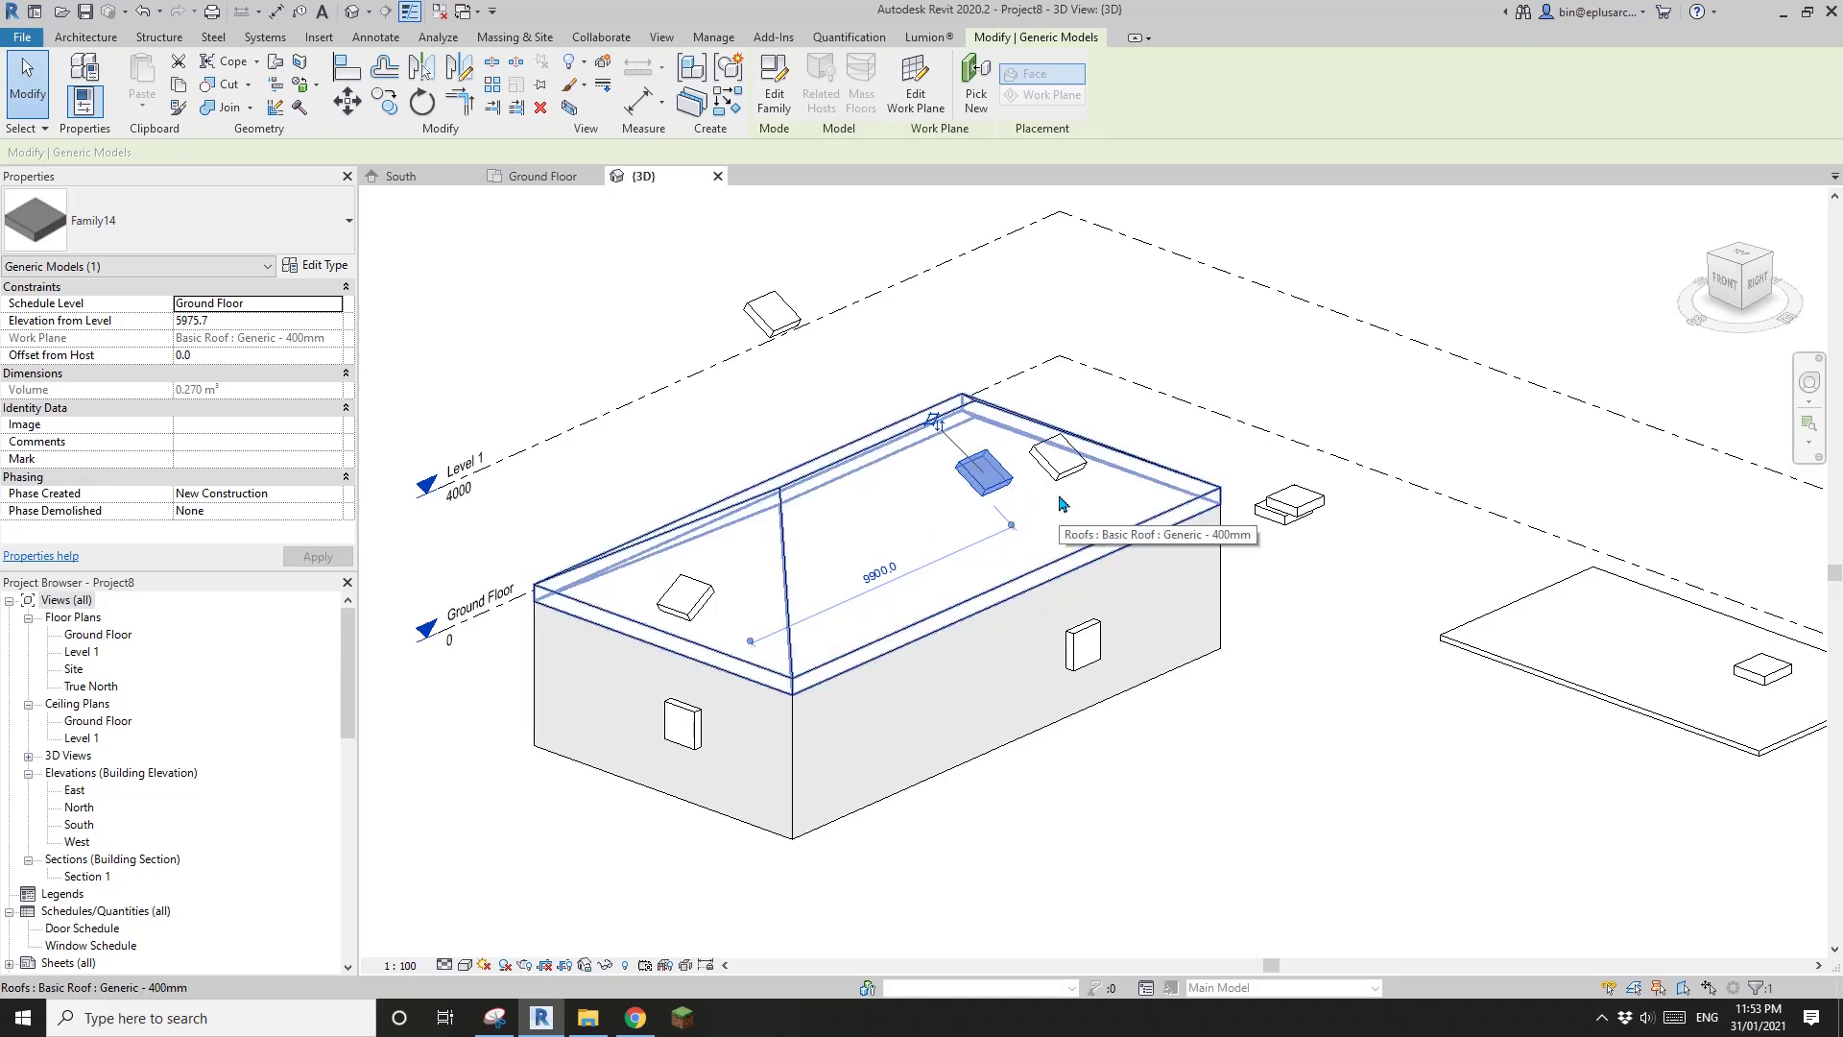
middle_drag(1062, 510, 995, 498)
key(Escape)
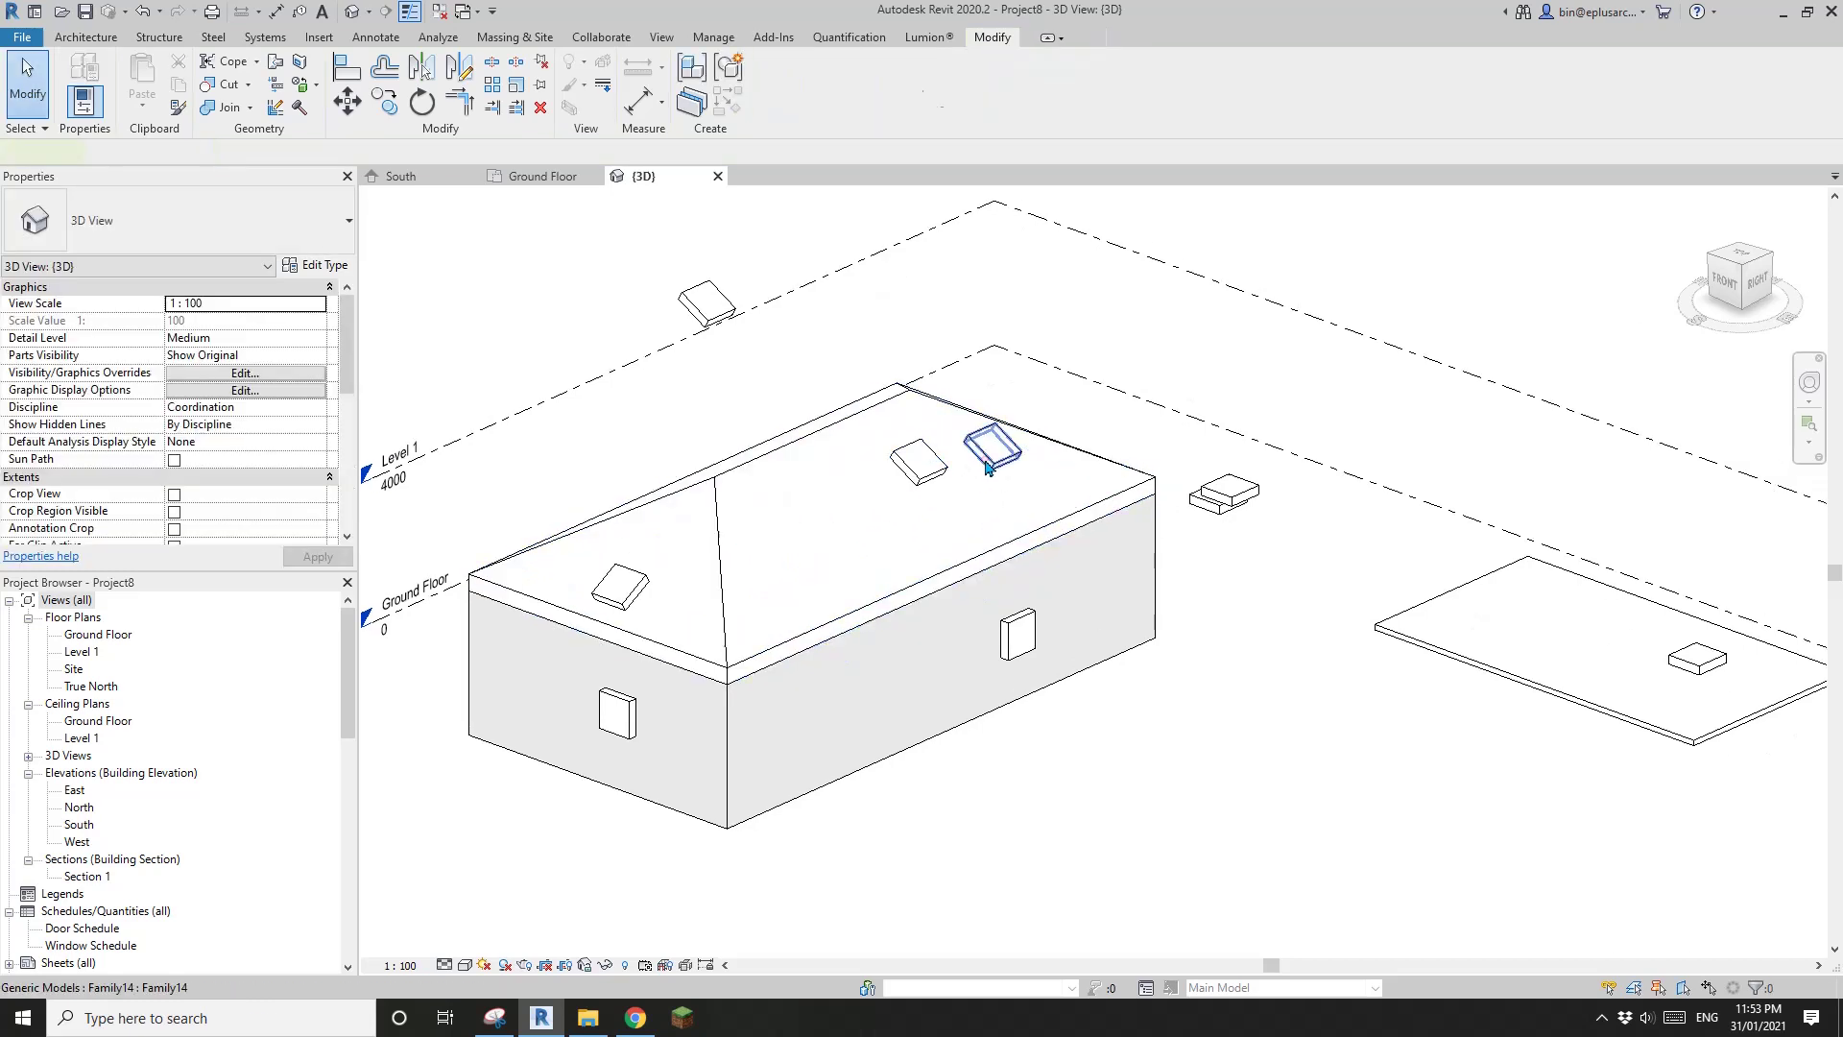
Turn off Work Plane-Based in the family of the roof instance nearest the far end, and close the family without saving.
click(986, 443)
scroll(1189, 534, down, 1)
middle_drag(1217, 551, 1174, 536)
click(774, 93)
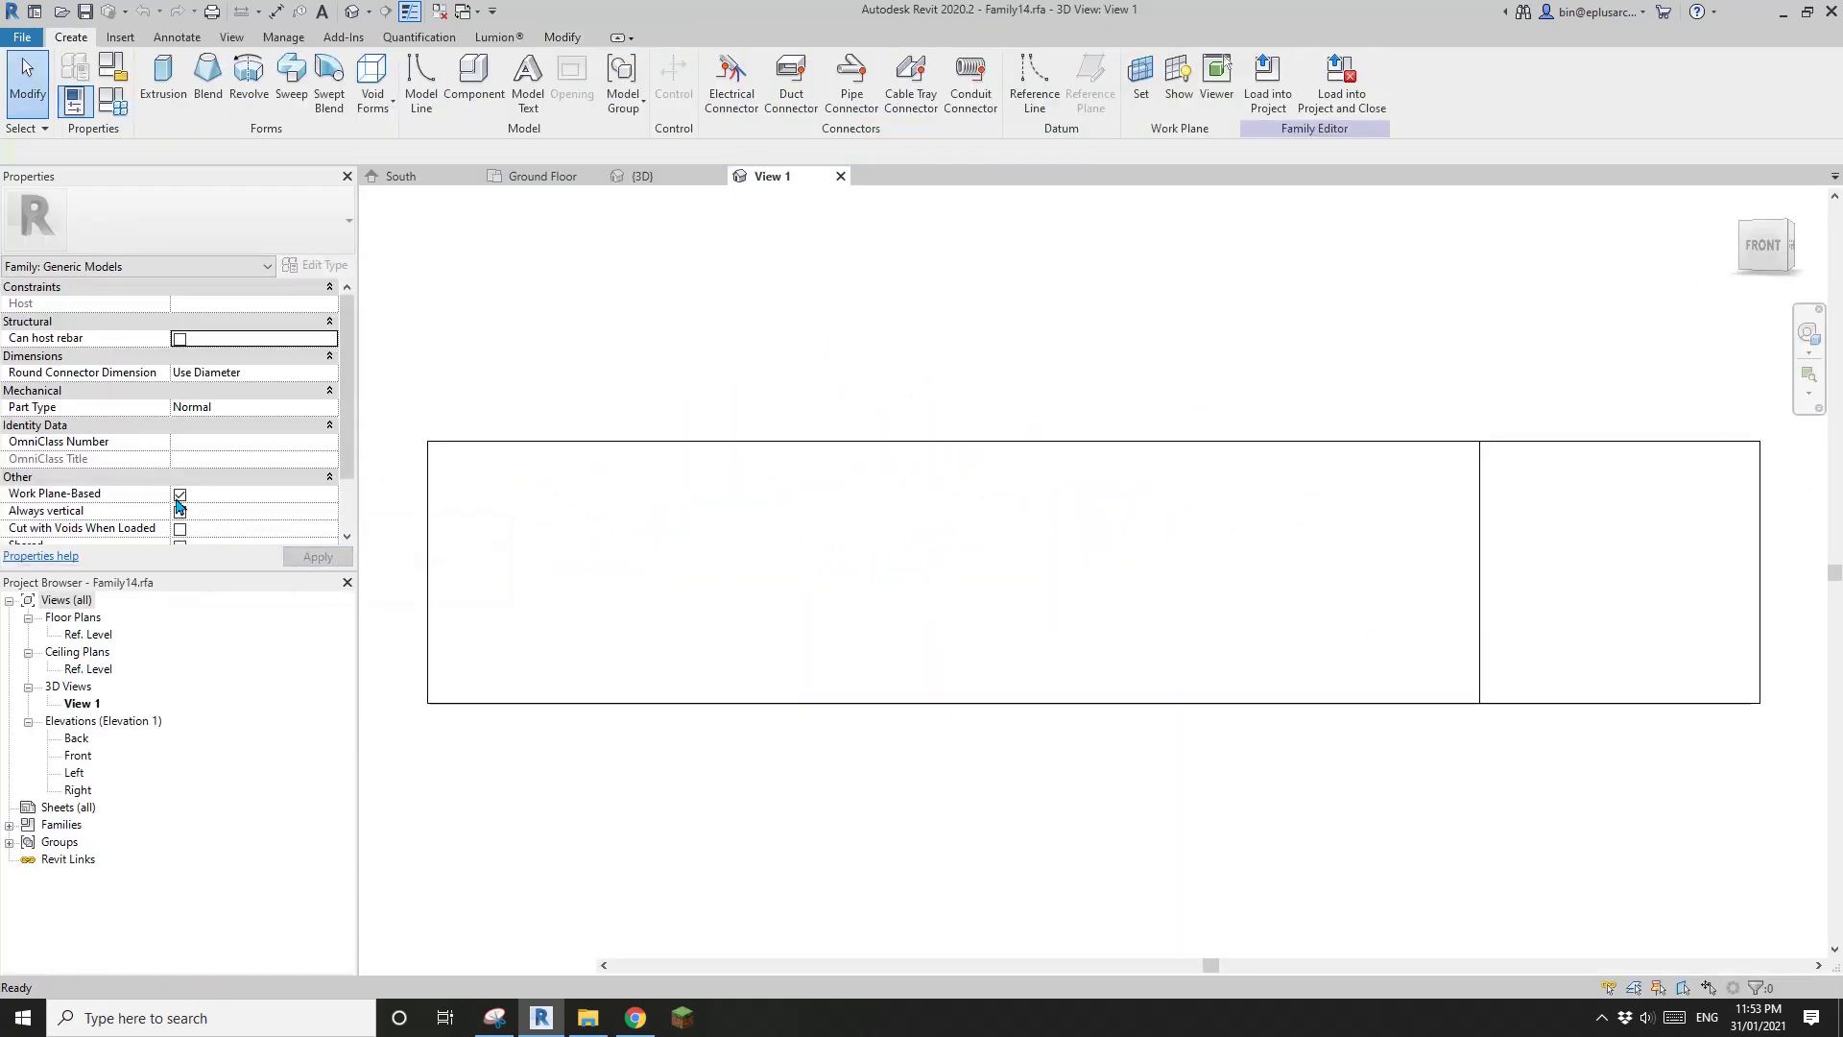
click(180, 496)
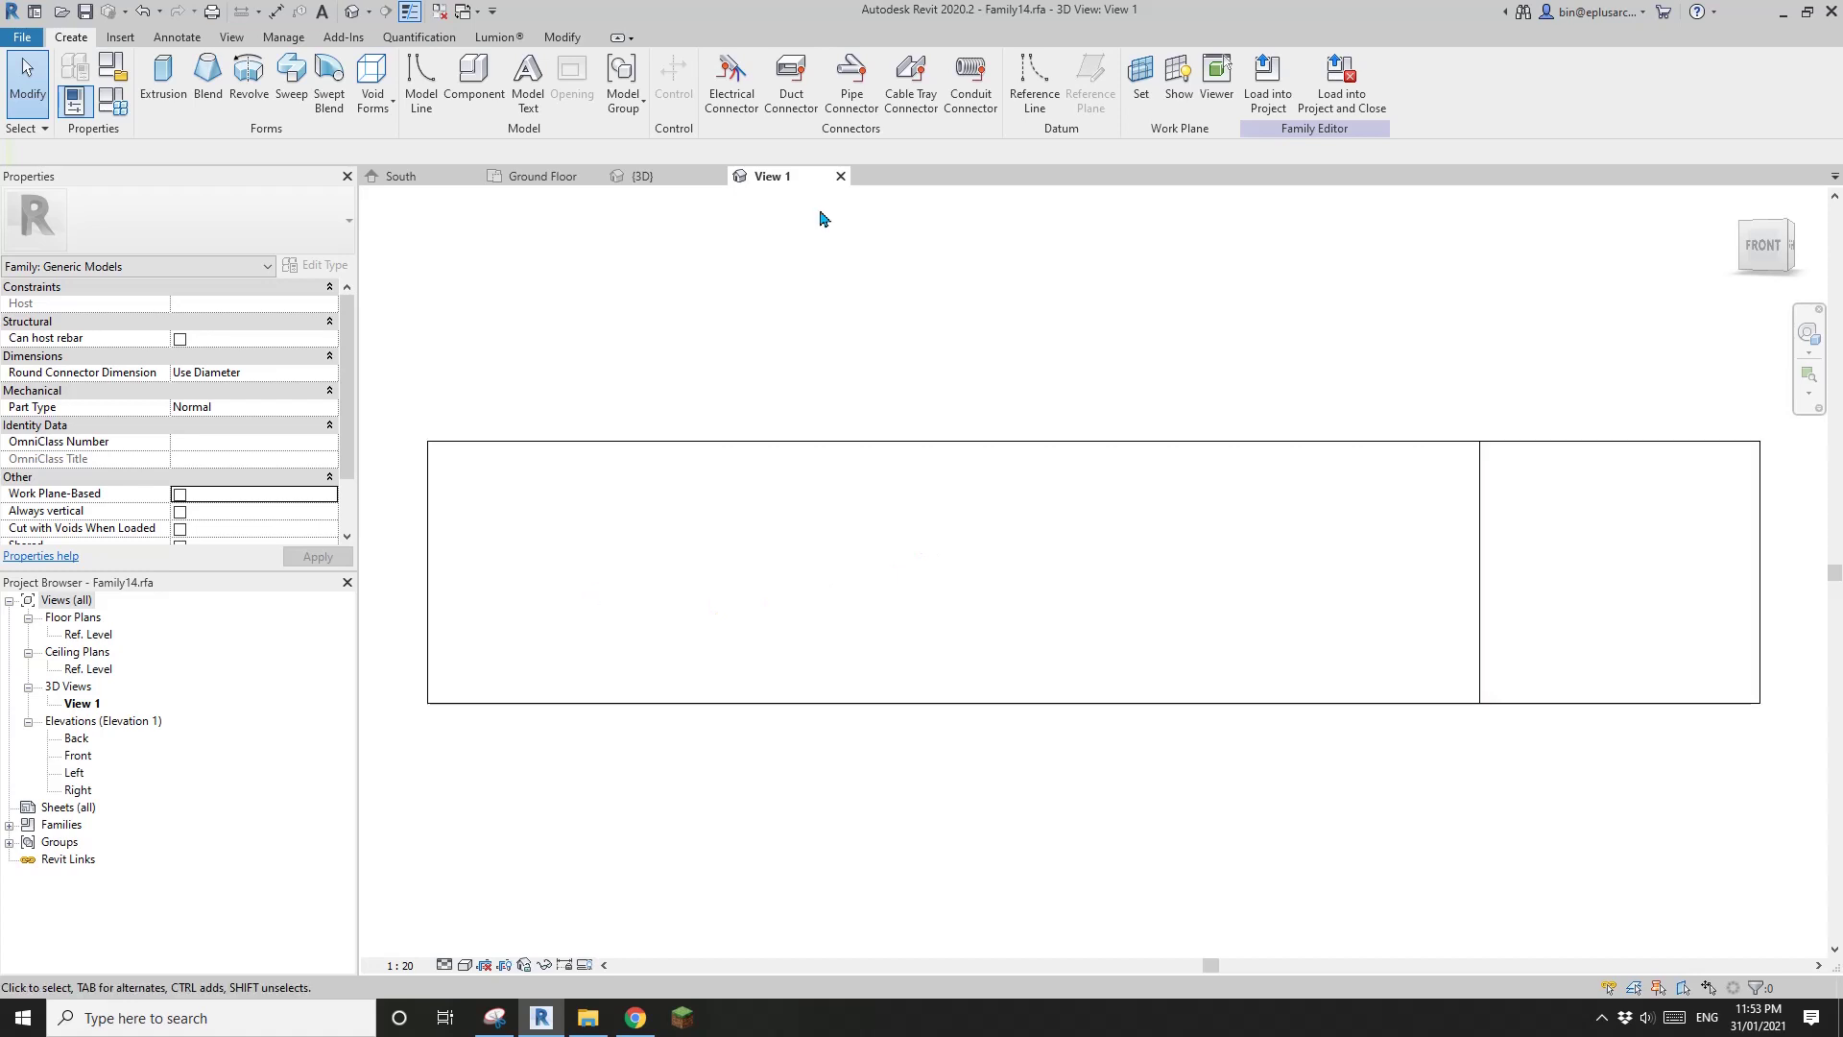
click(840, 177)
click(949, 509)
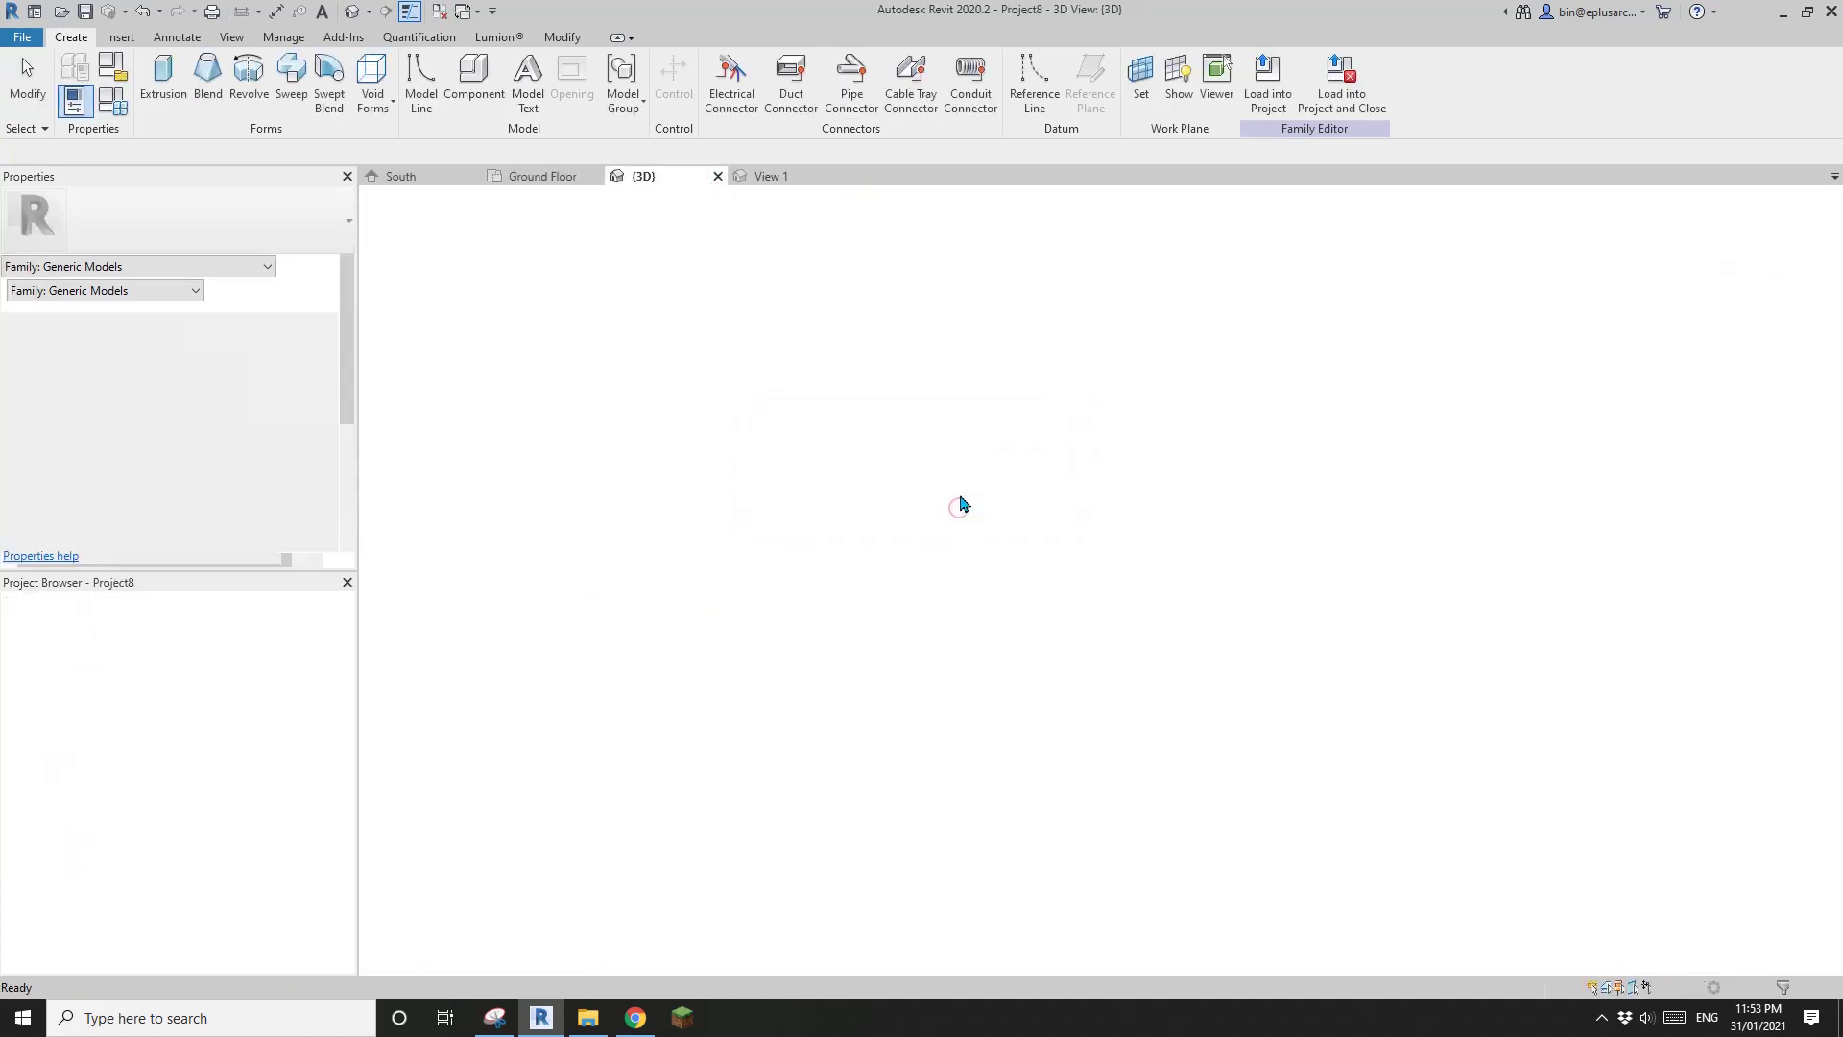
scroll(1123, 543, up, 3)
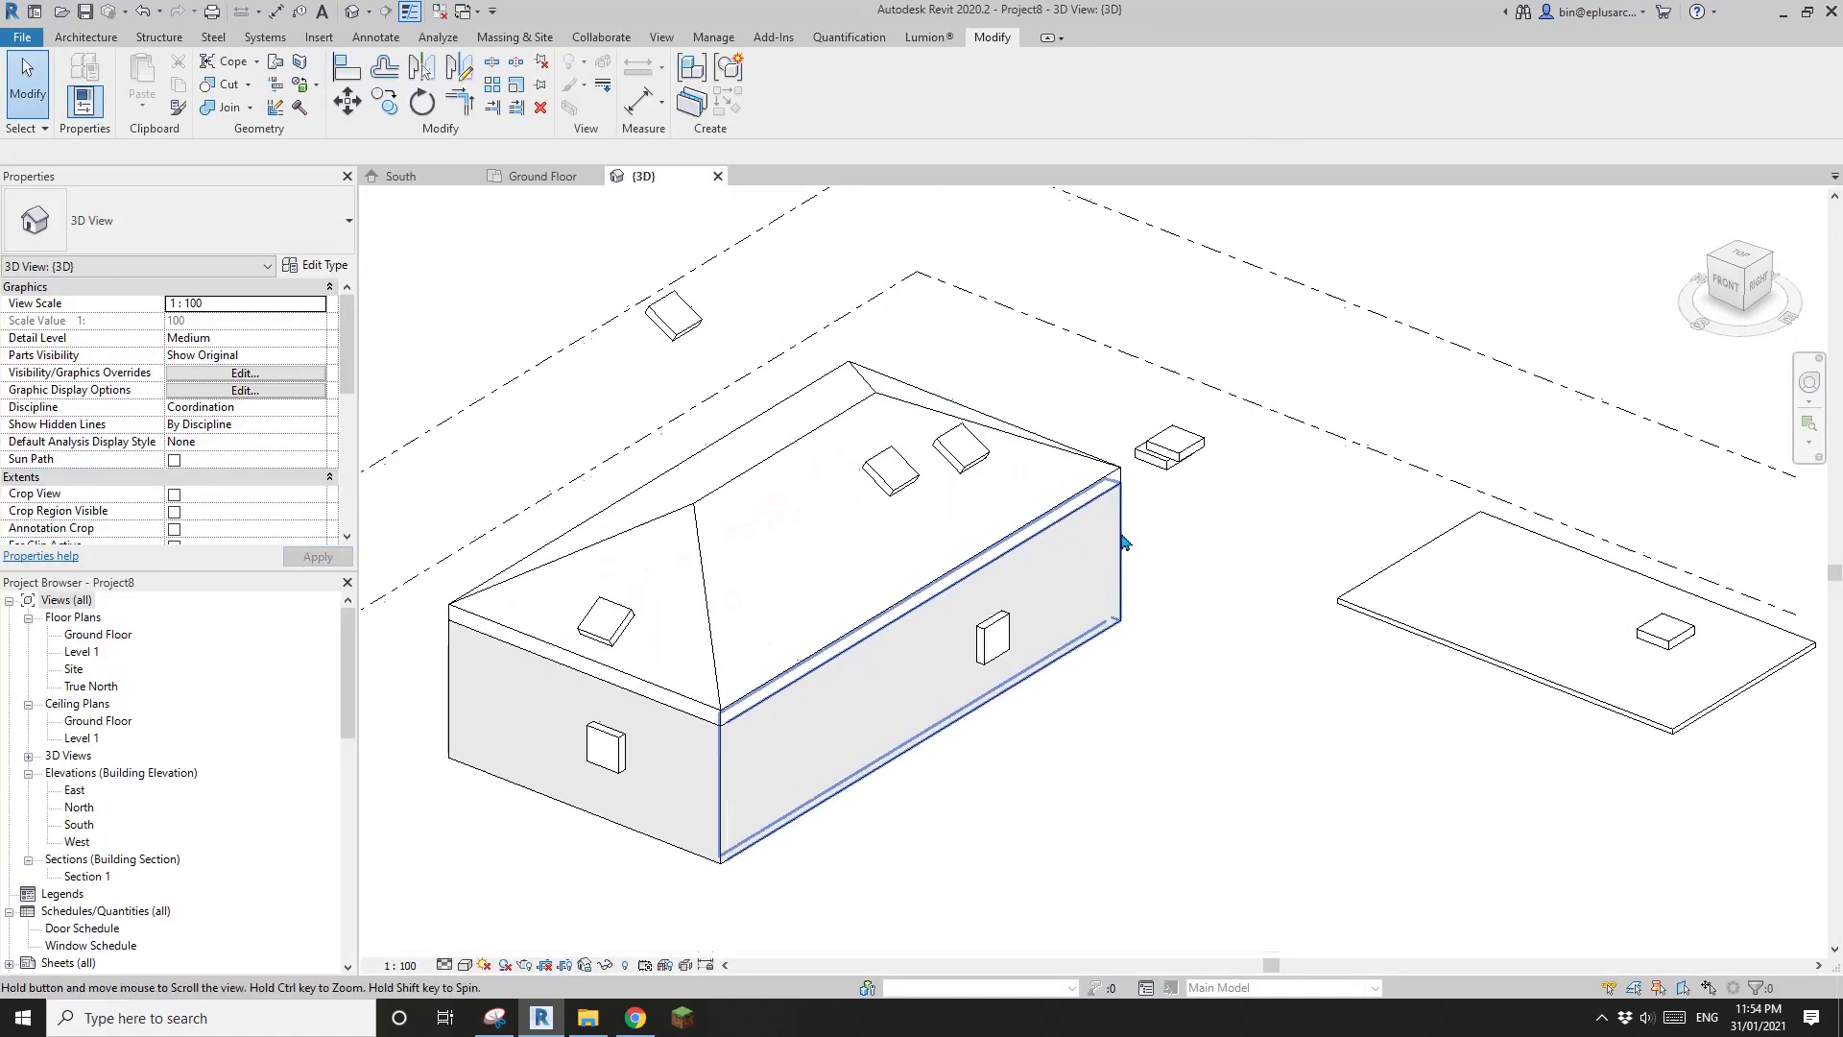
middle_drag(1125, 551, 1097, 534)
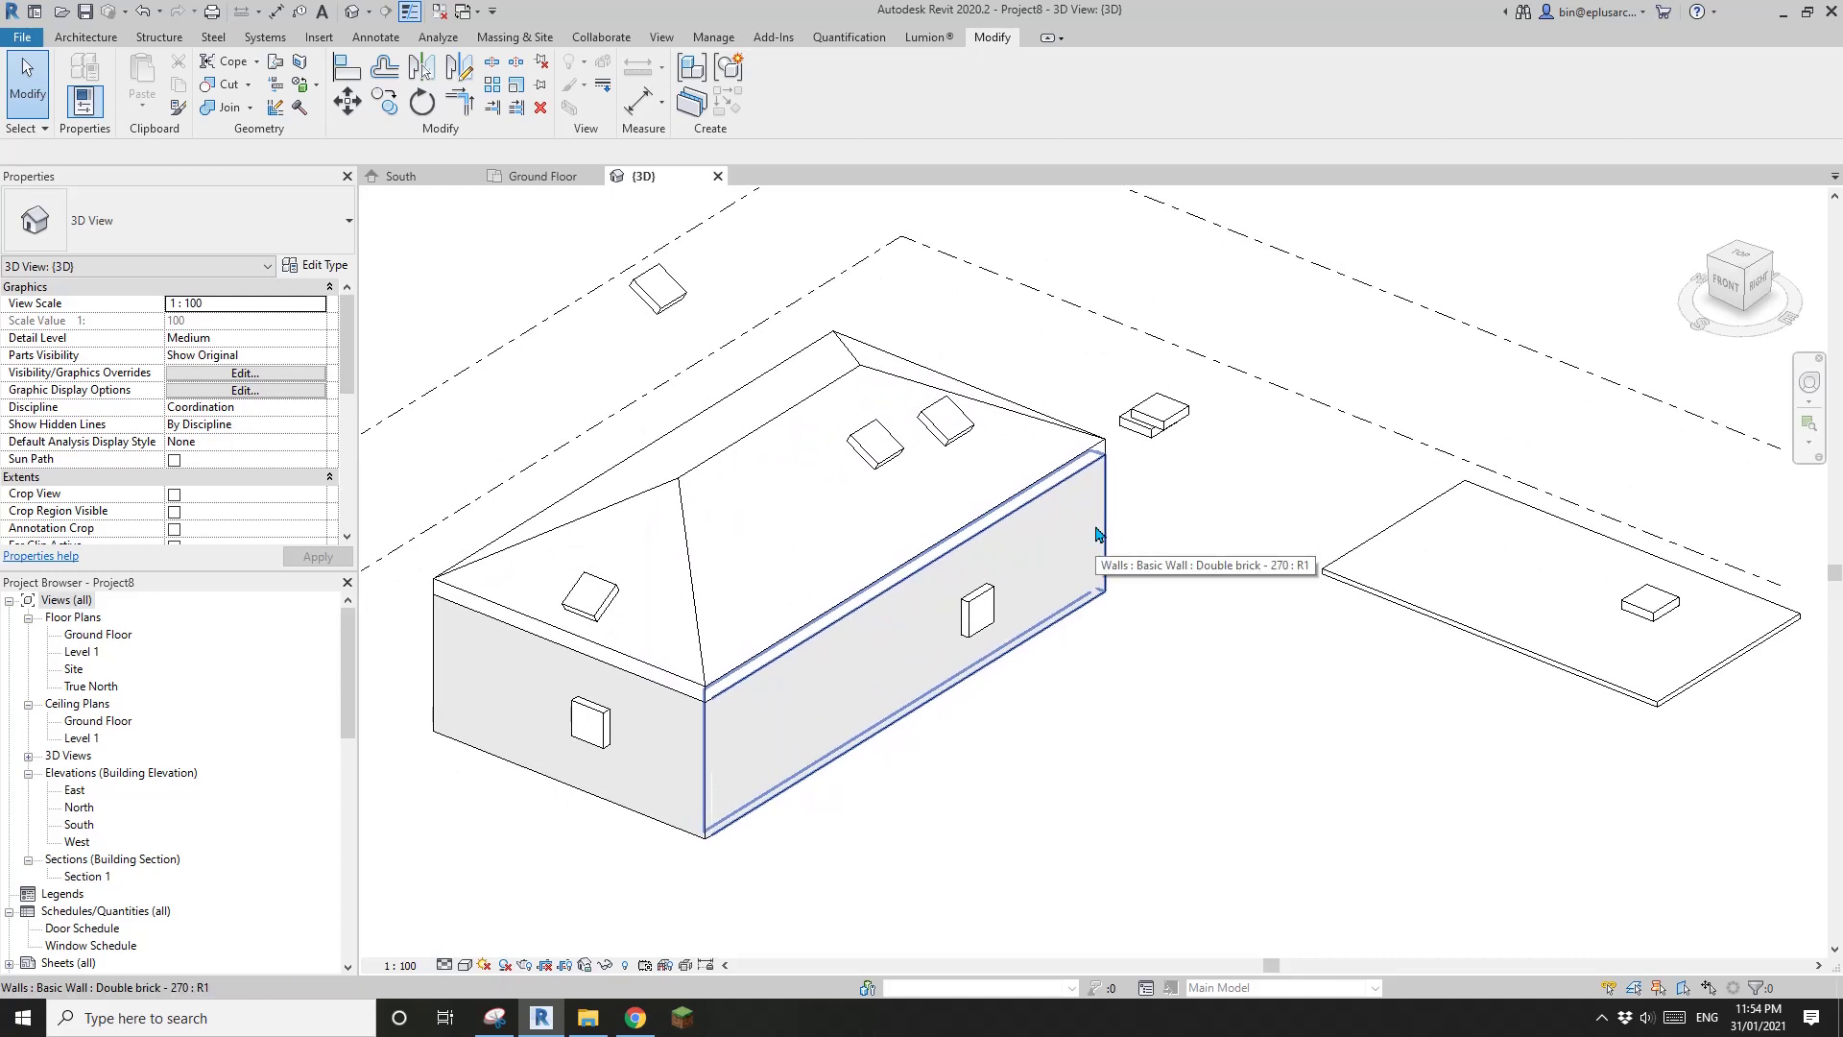